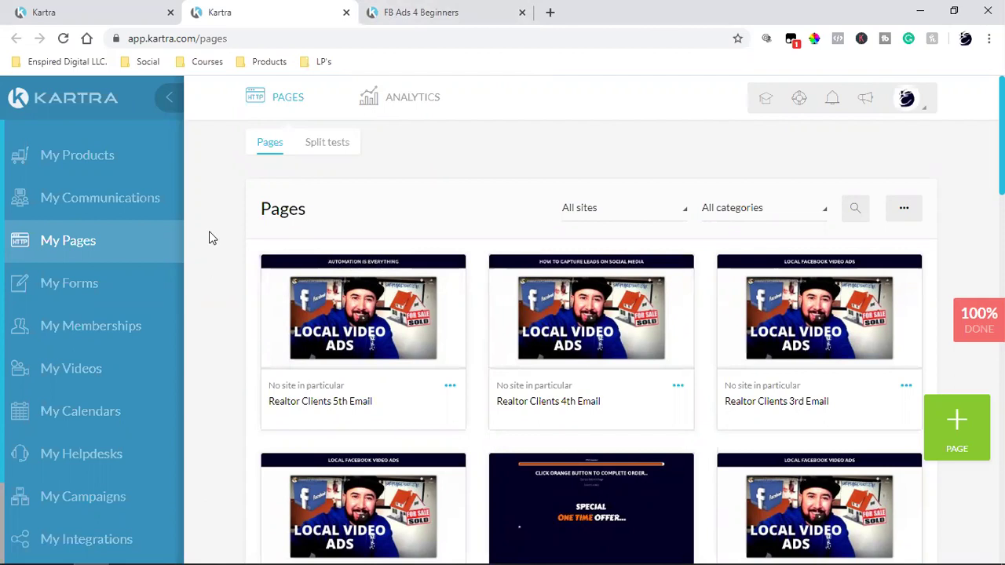
- Examine the FB Ads 4 Beginners landing page and the VIP opt-in form behind its Teach Me Facebook Ads! button
left_click(441, 8)
scroll(487, 271, "down", 7)
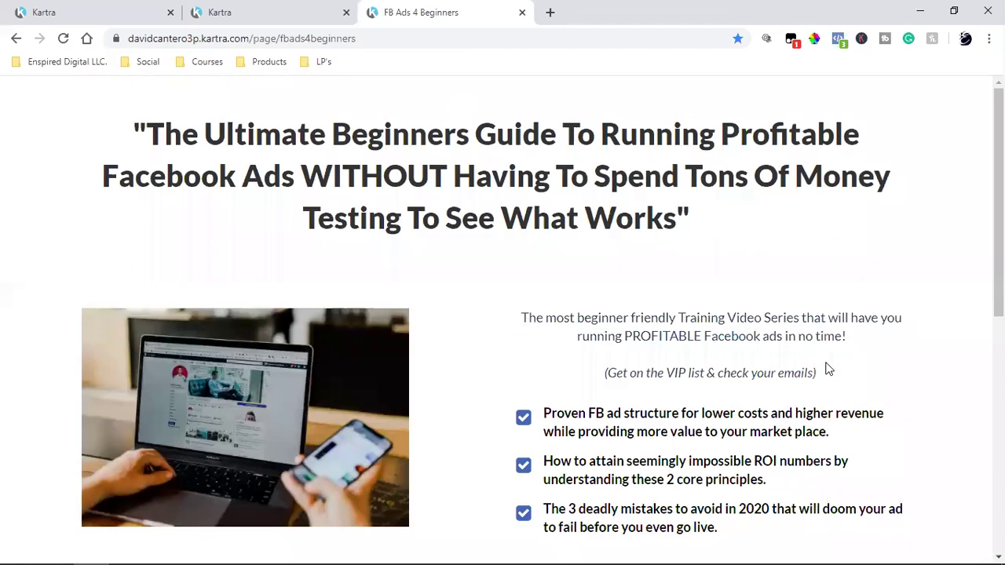
scroll(829, 369, "down", 4)
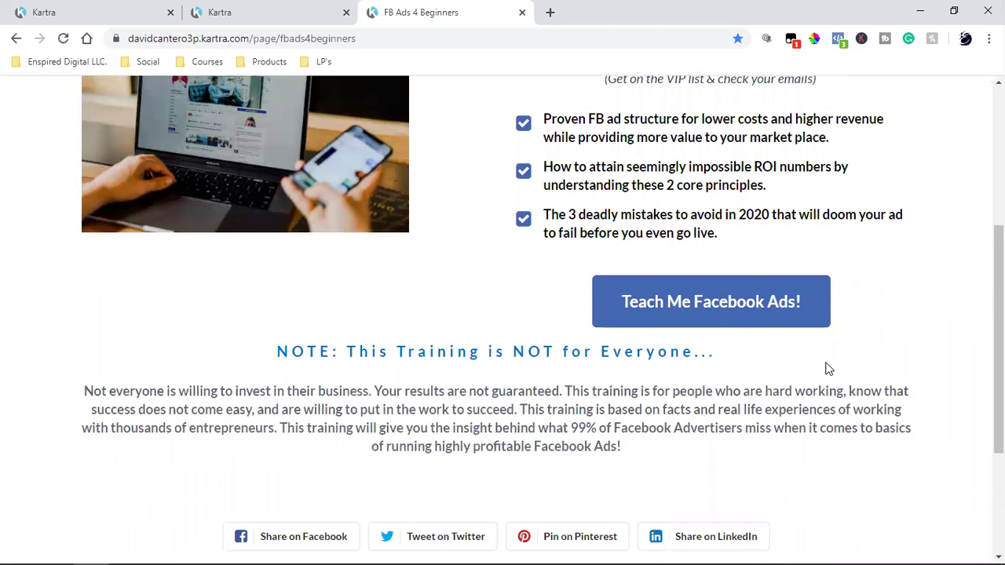
scroll(829, 369, "up", 4)
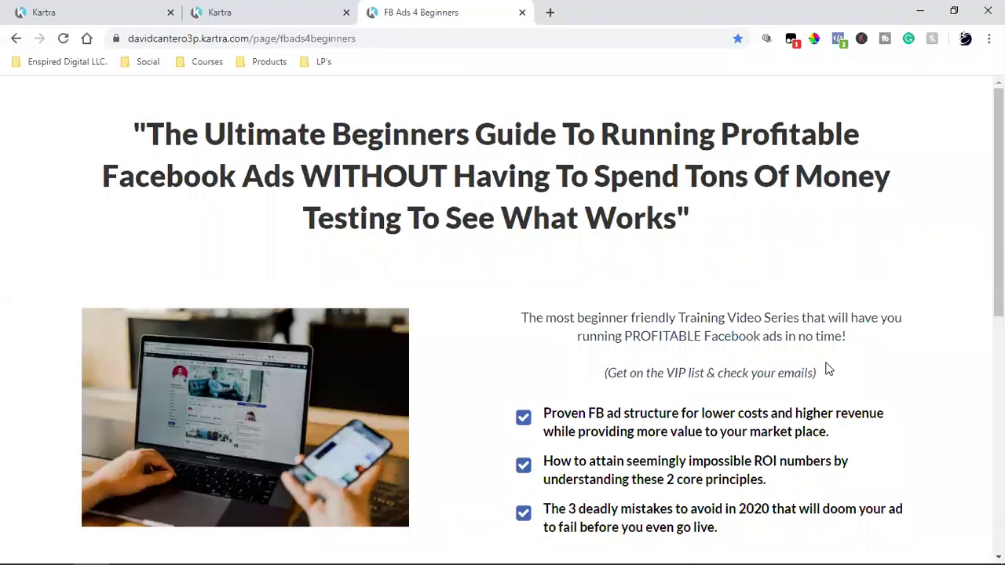
scroll(675, 223, "down", 2)
scroll(675, 224, "down", 2)
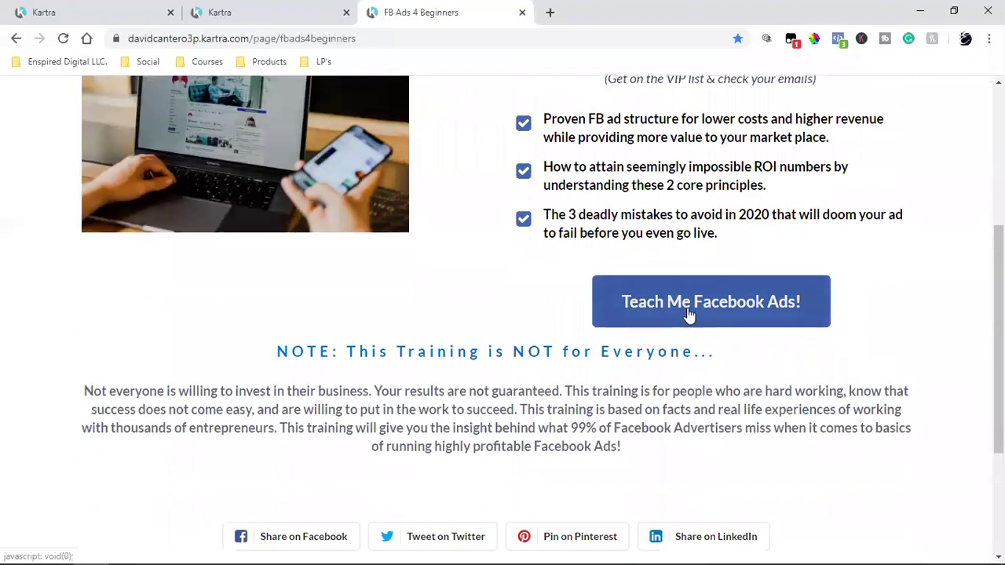
left_click(694, 306)
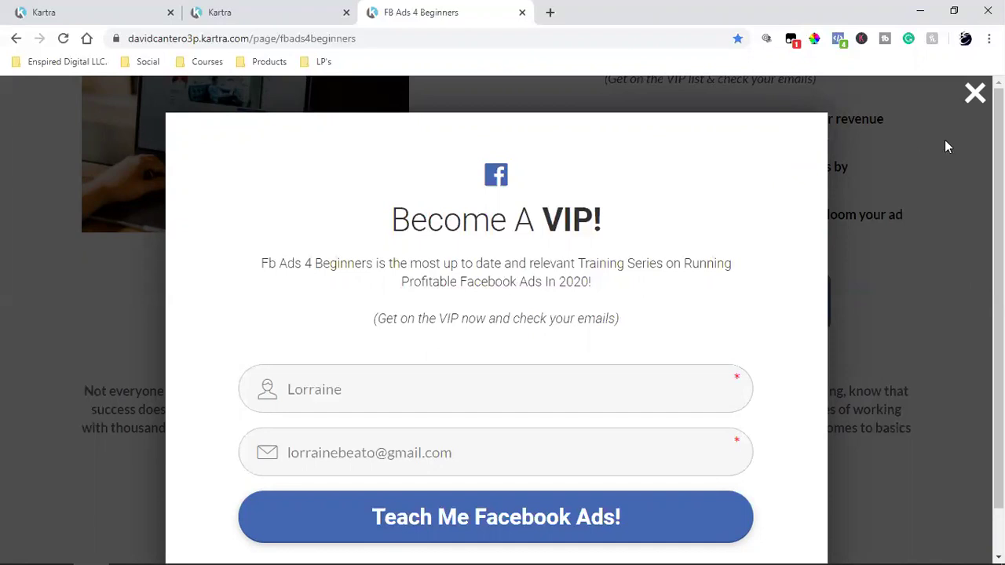
left_click(975, 94)
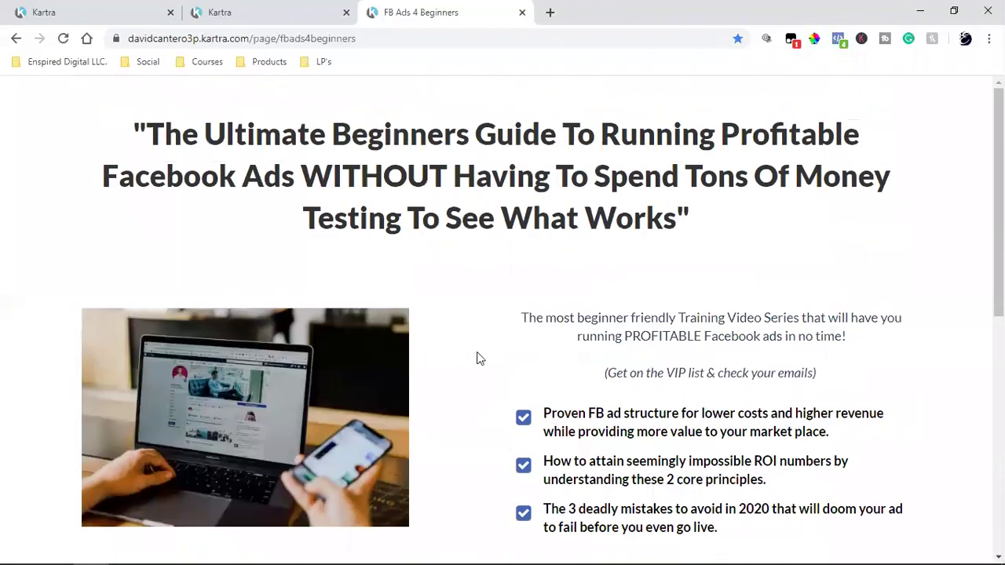
- View the landing page's VIP opt-in form once more, close it, and return to the Kartra Pages overview
scroll(479, 357, "down", 4)
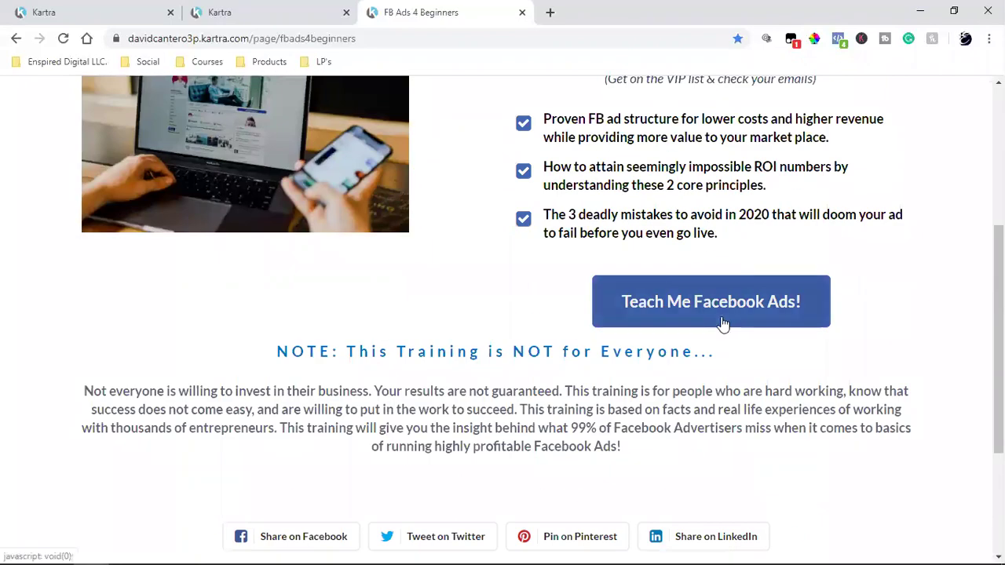
left_click(721, 324)
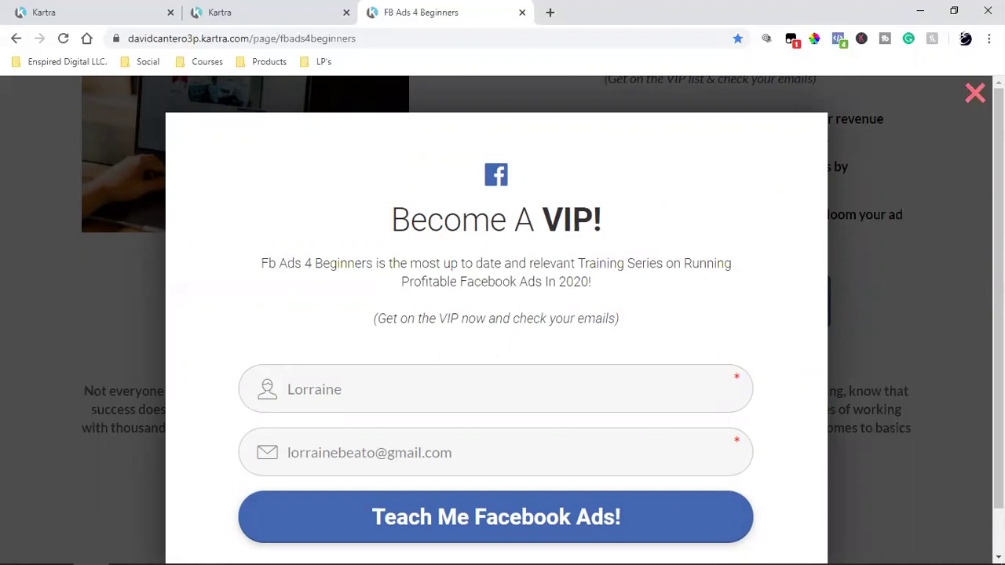
left_click(974, 94)
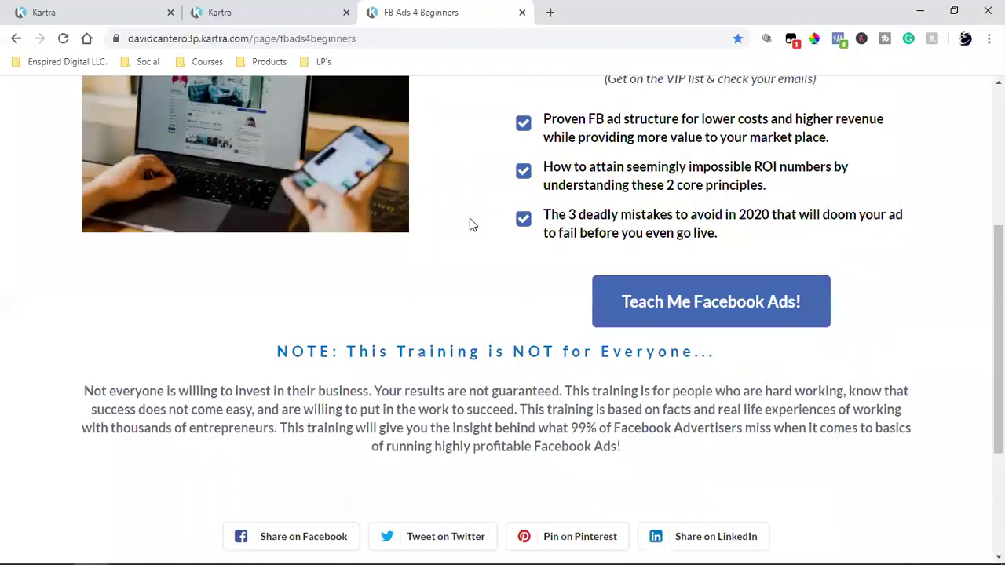
left_click(124, 11)
left_click(233, 11)
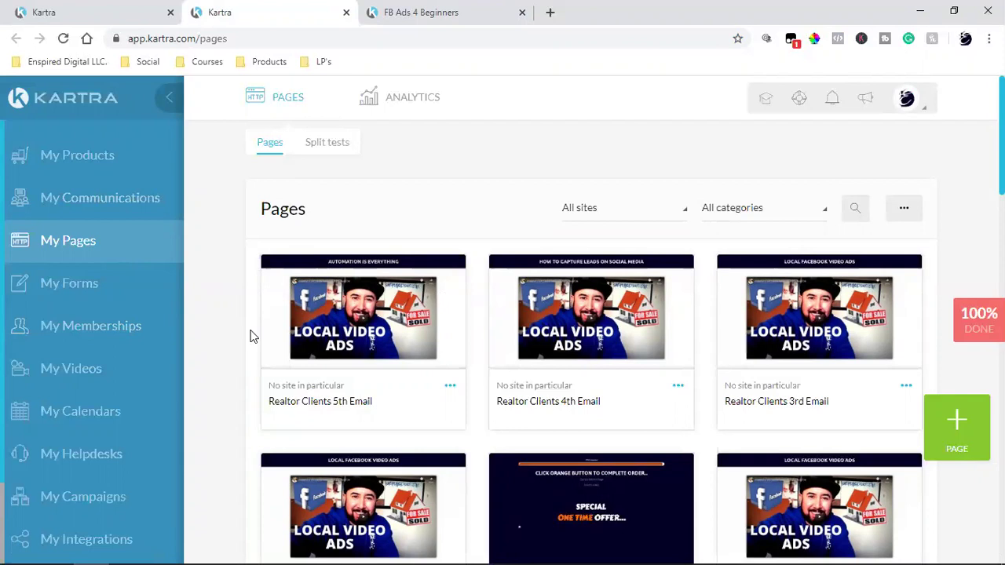
- Switch back to the FB Ads 4 Beginners landing page and bring up its Become A VIP! form
mouse_move(273, 355)
left_click(396, 10)
left_click(659, 318)
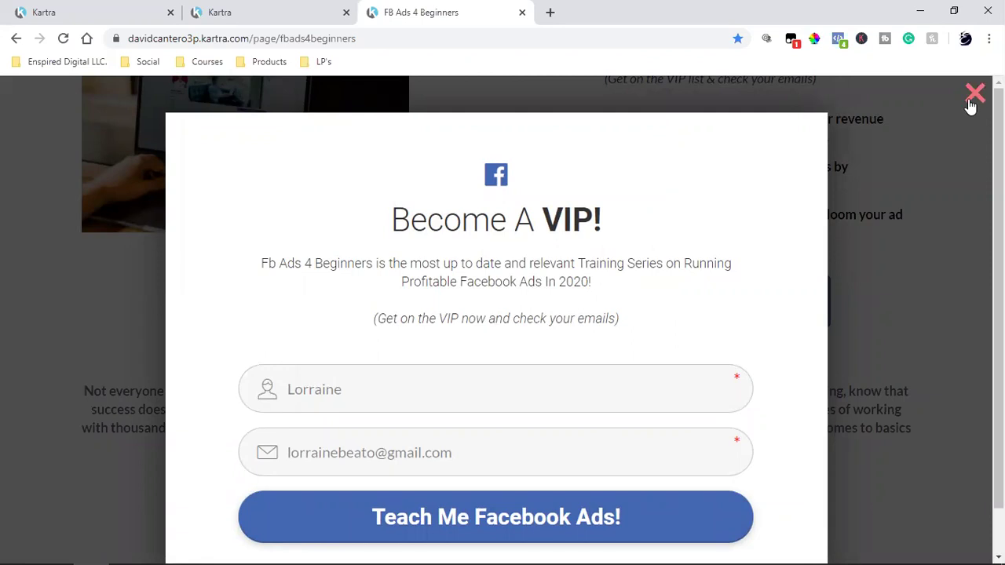
- Return to the Kartra Pages overview and look through the sections of the main navigation
left_click(107, 7)
left_click(220, 8)
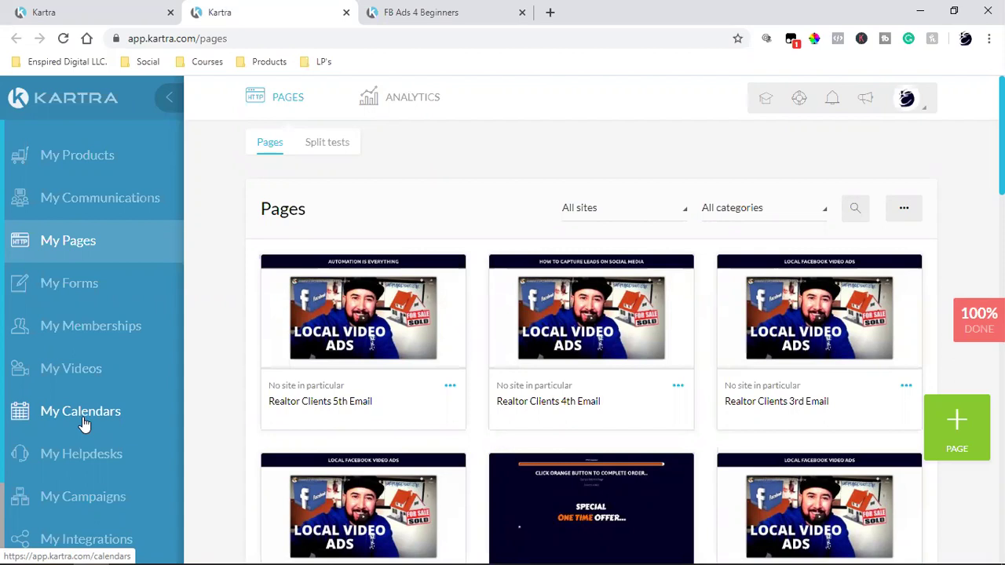
scroll(84, 424, "down", 2)
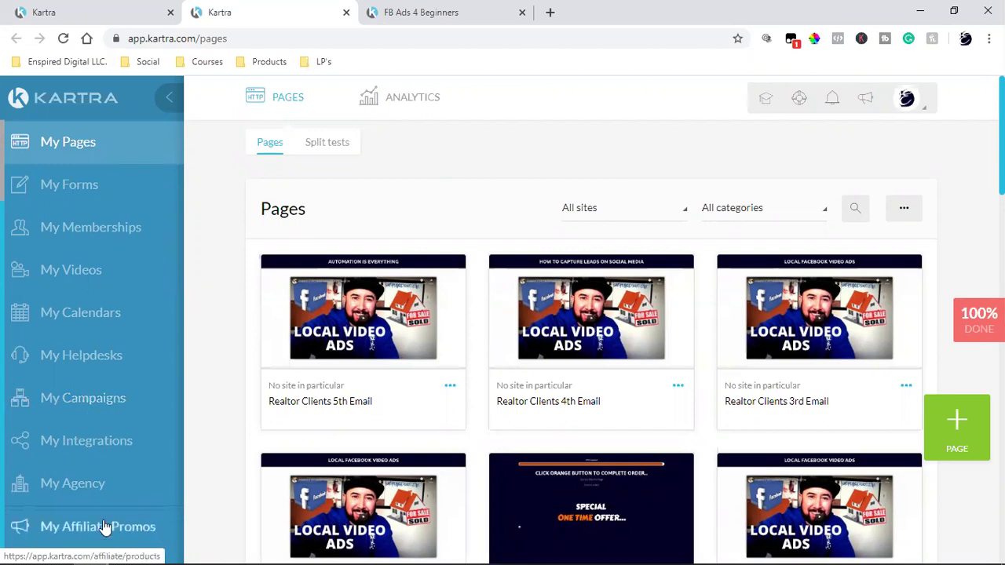
scroll(108, 468, "up", 1)
scroll(108, 467, "up", 2)
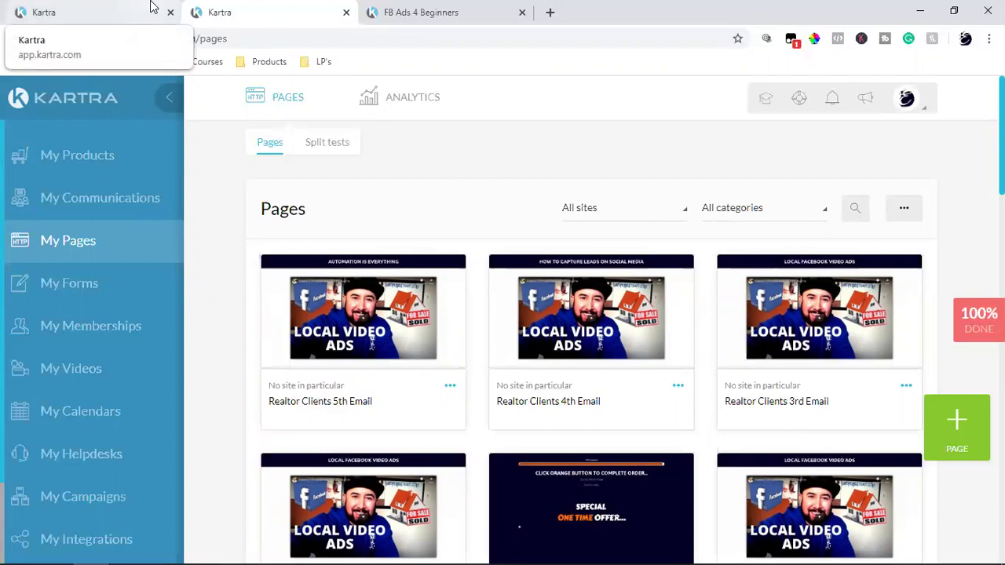
- Look at the landing page's VIP form and the email sequence flow, and open the Lists overview under My Communications
left_click(433, 11)
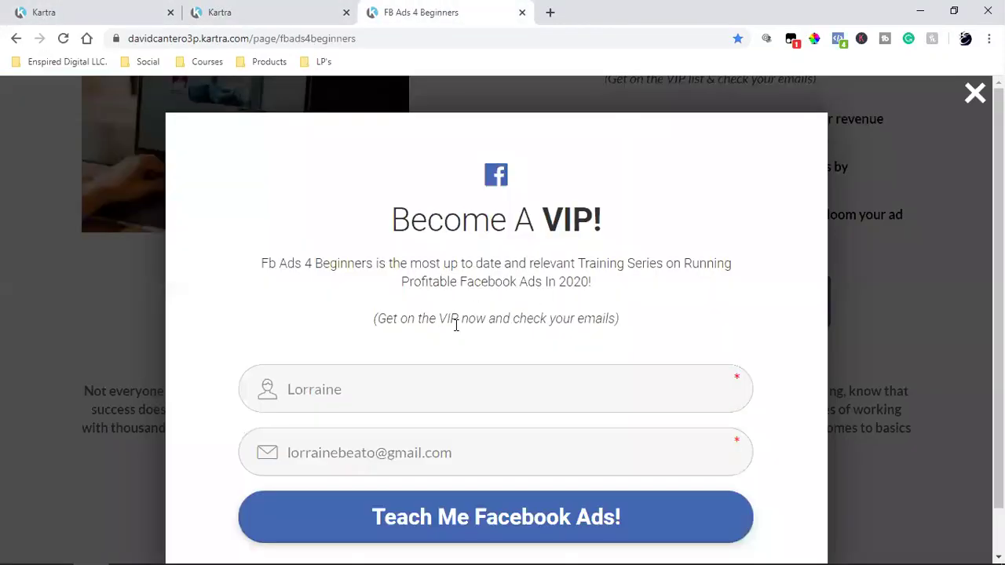
left_click(91, 7)
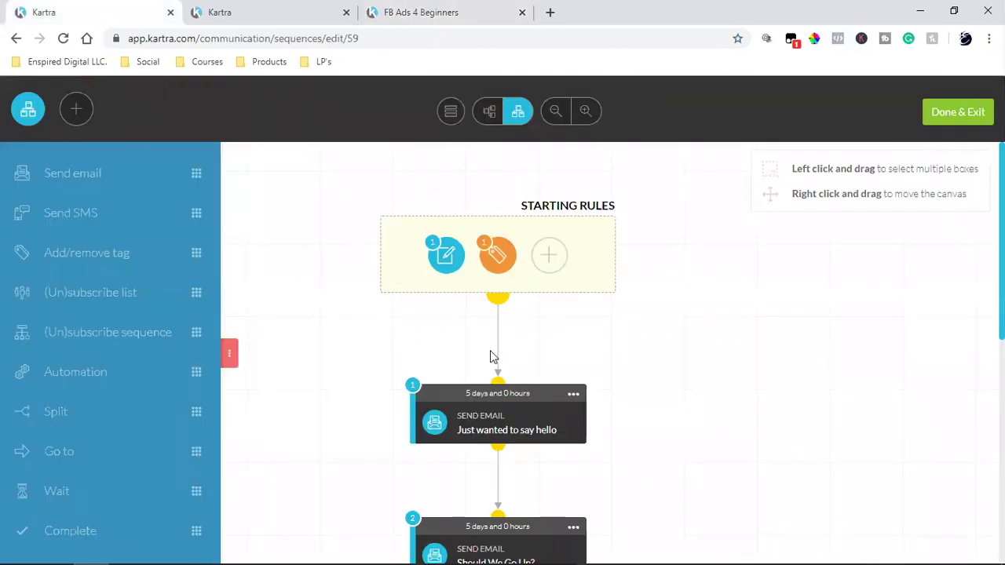
left_click(228, 12)
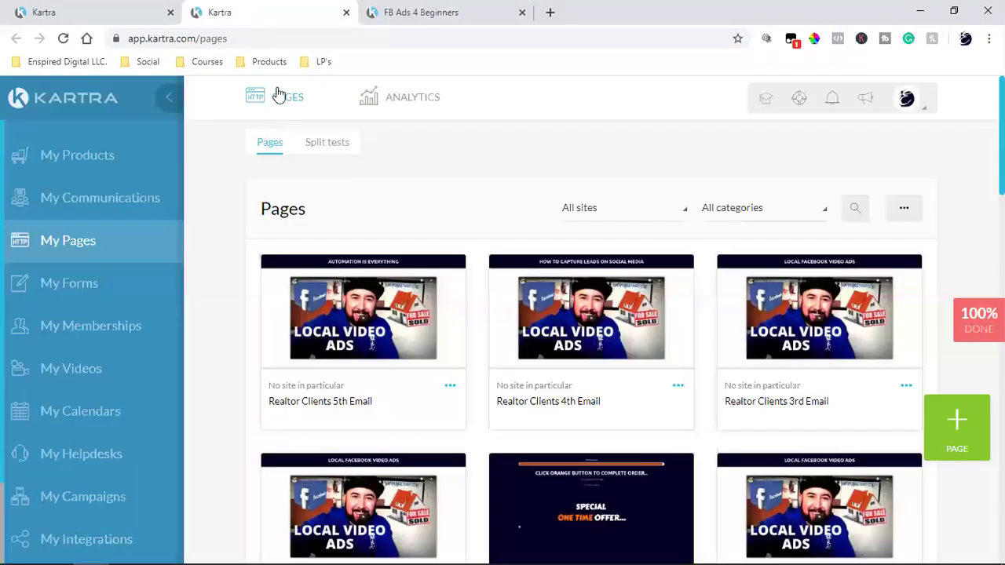
left_click(83, 201)
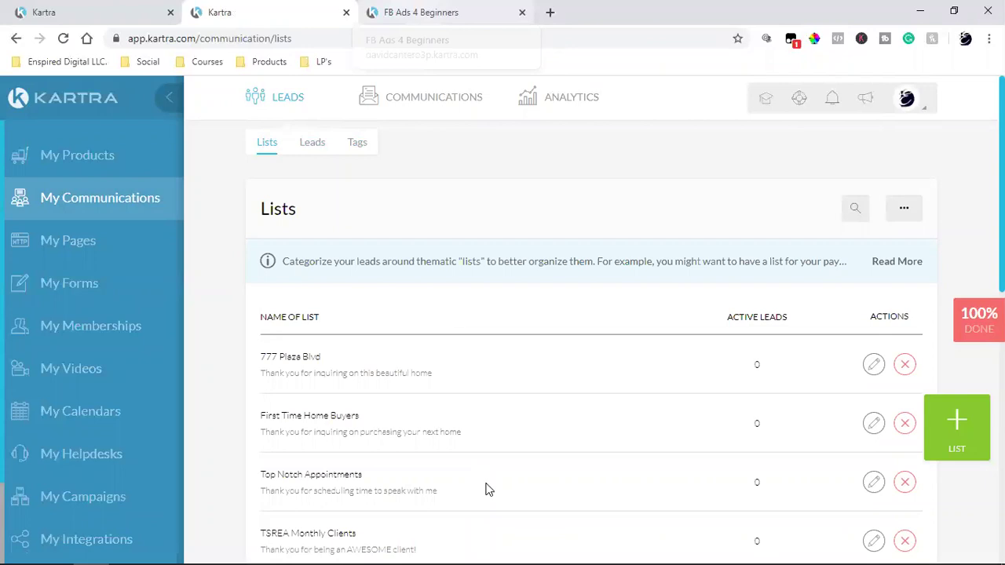
- Return to the landing page, then close and reopen its Become A VIP! opt-in form
left_click(464, 7)
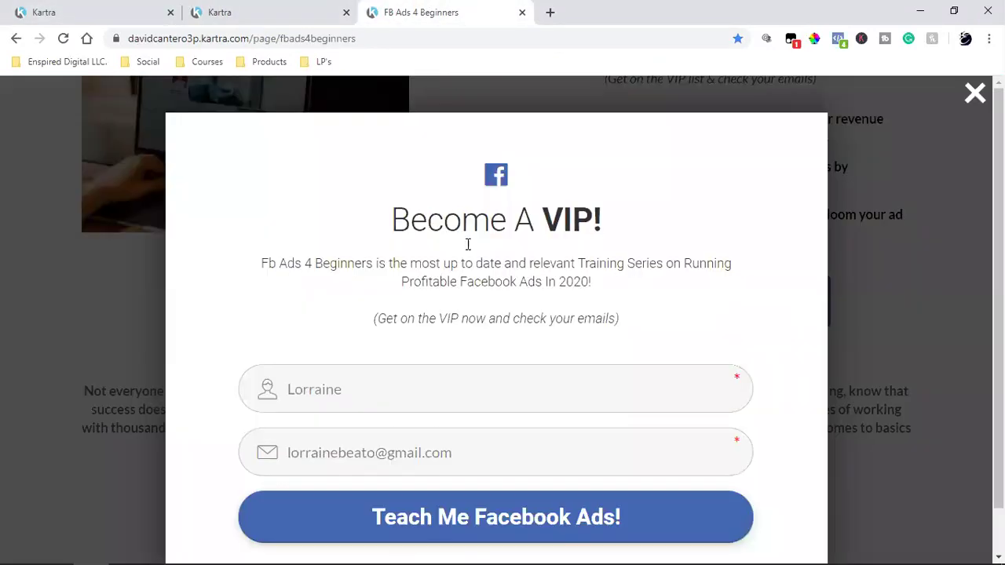
left_click(972, 96)
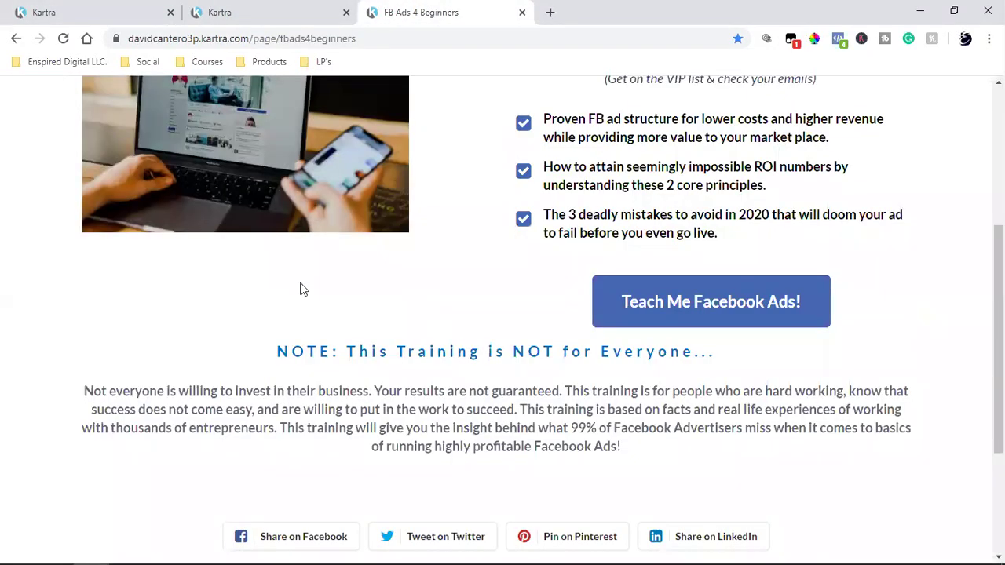
left_click(717, 302)
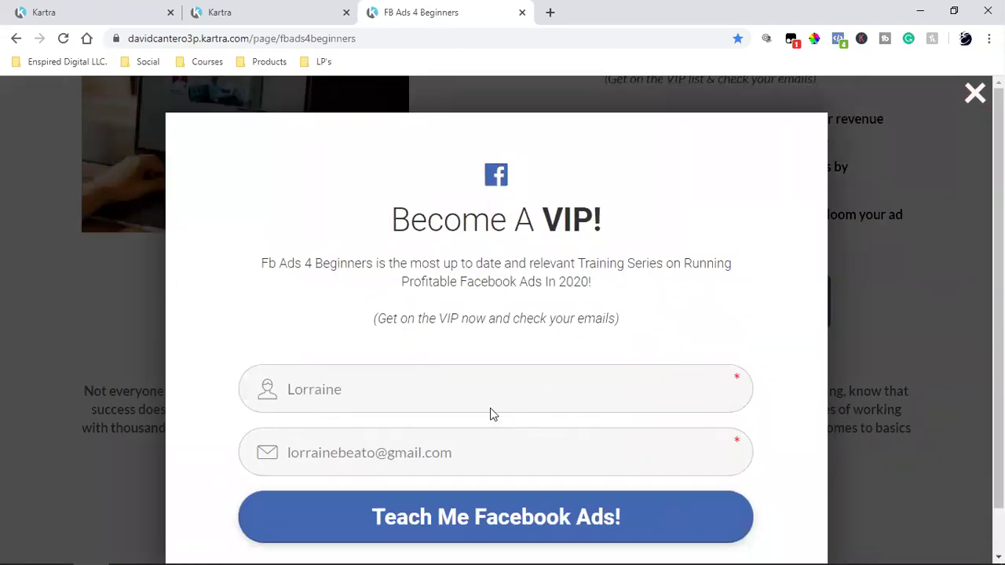
- Open the Sequences overview under My Communications in Kartra
left_click(256, 7)
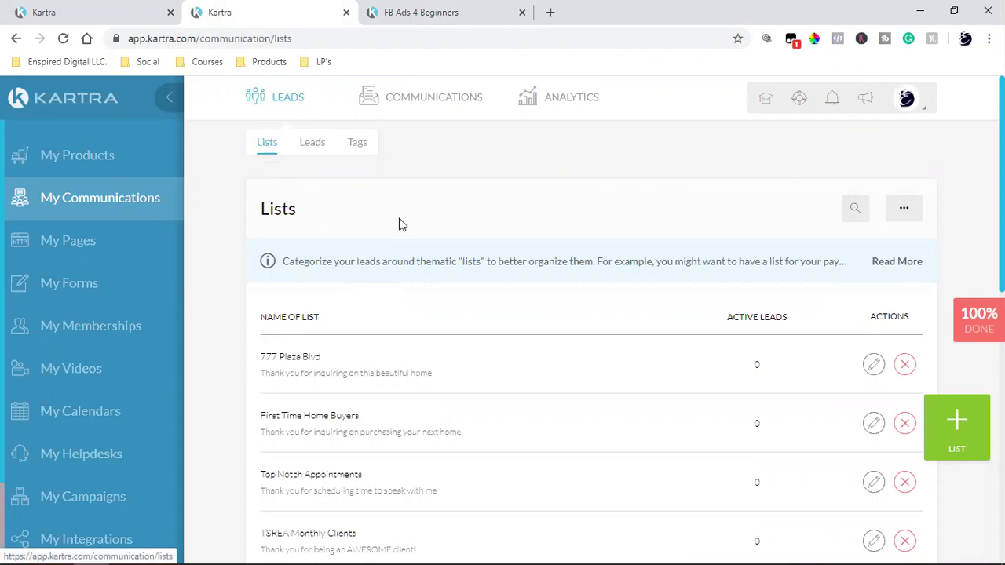
left_click(438, 148)
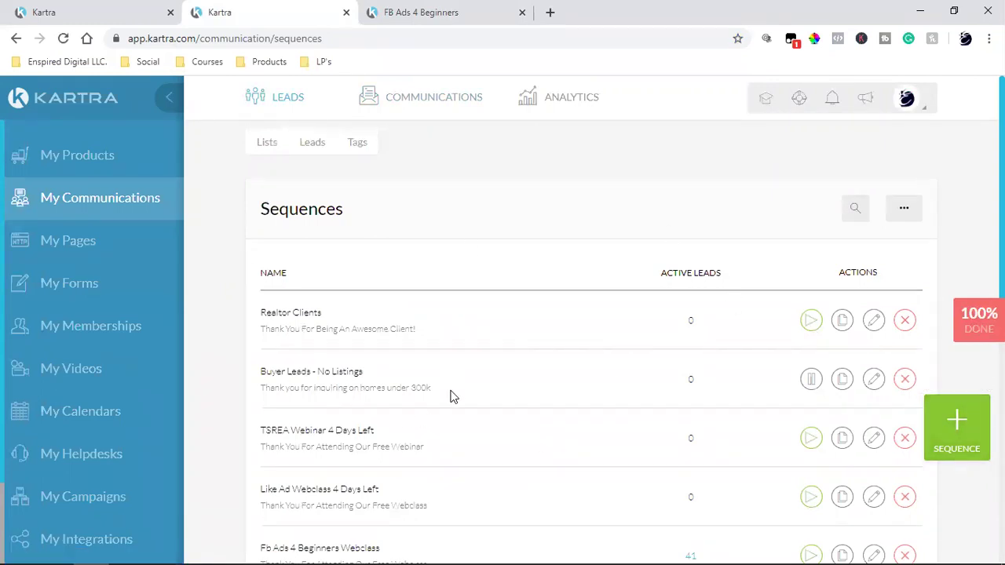
- Examine the email sequence's starting rules and Send Email steps, comparing them with the landing page form and the Sequences overview
left_click(118, 9)
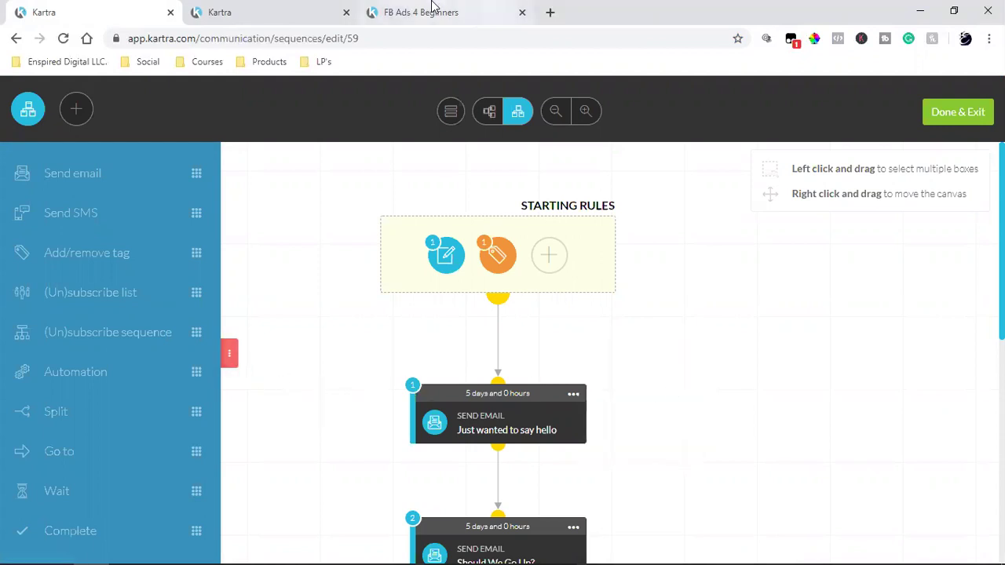
left_click(464, 12)
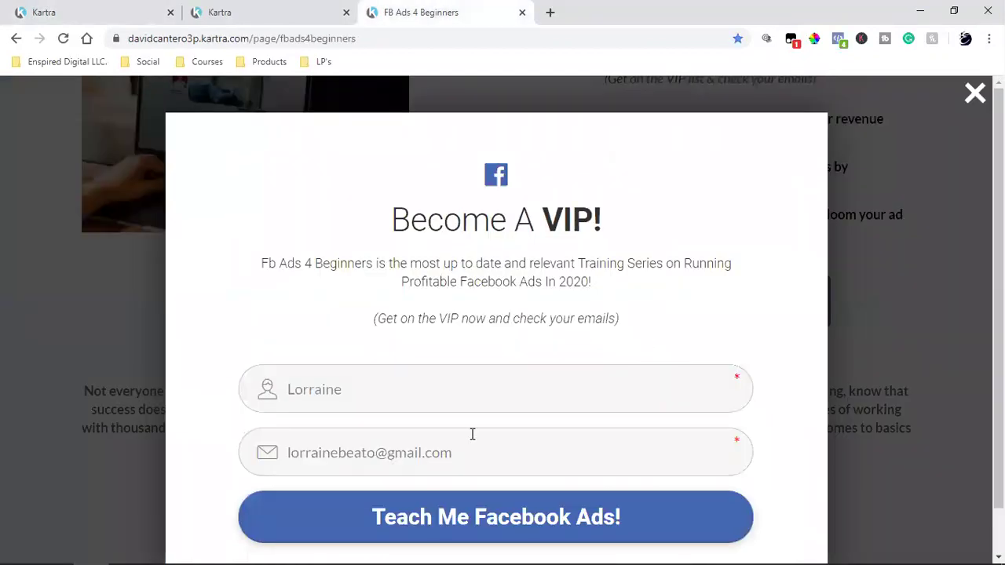
left_click(221, 11)
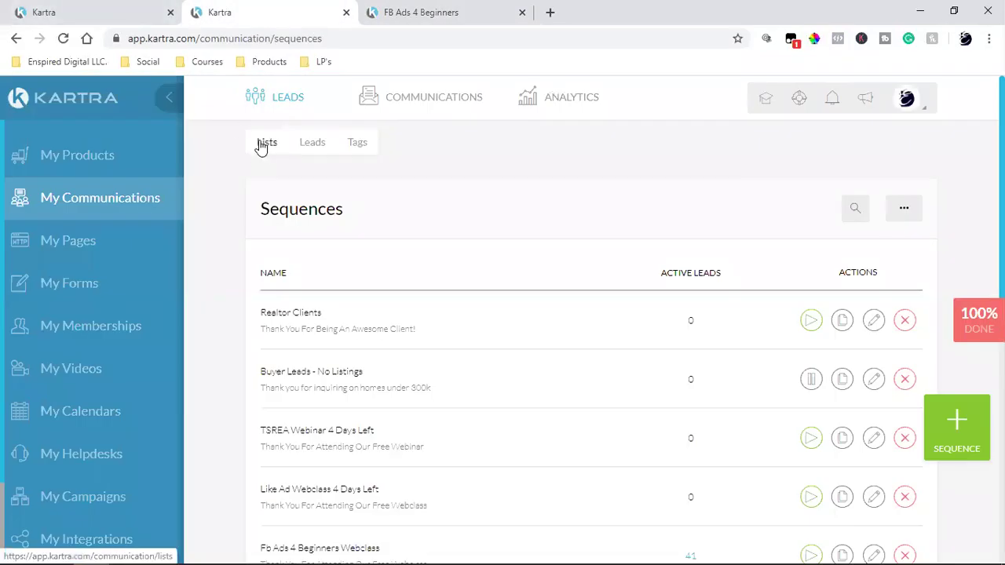
left_click(90, 16)
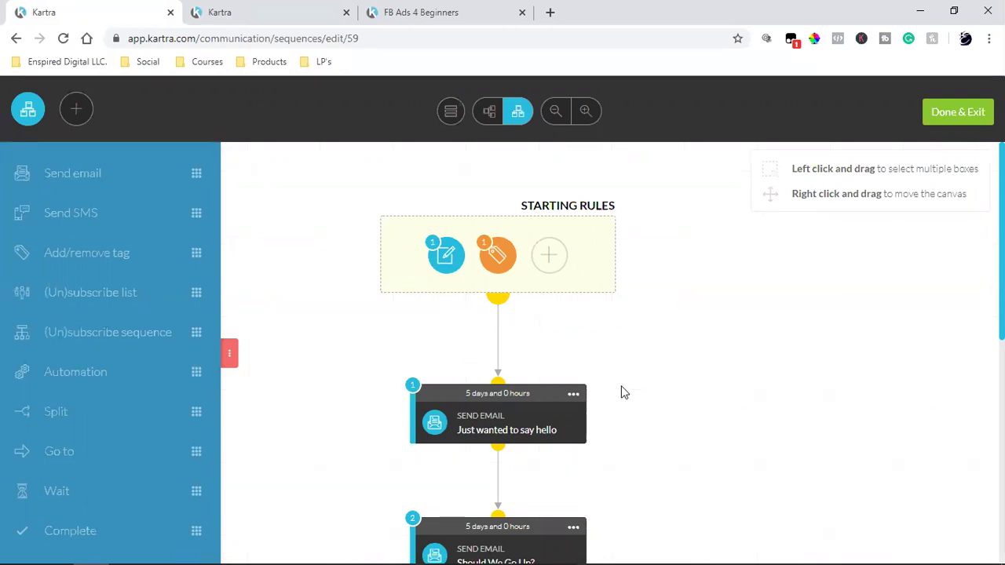
scroll(636, 388, "down", 2)
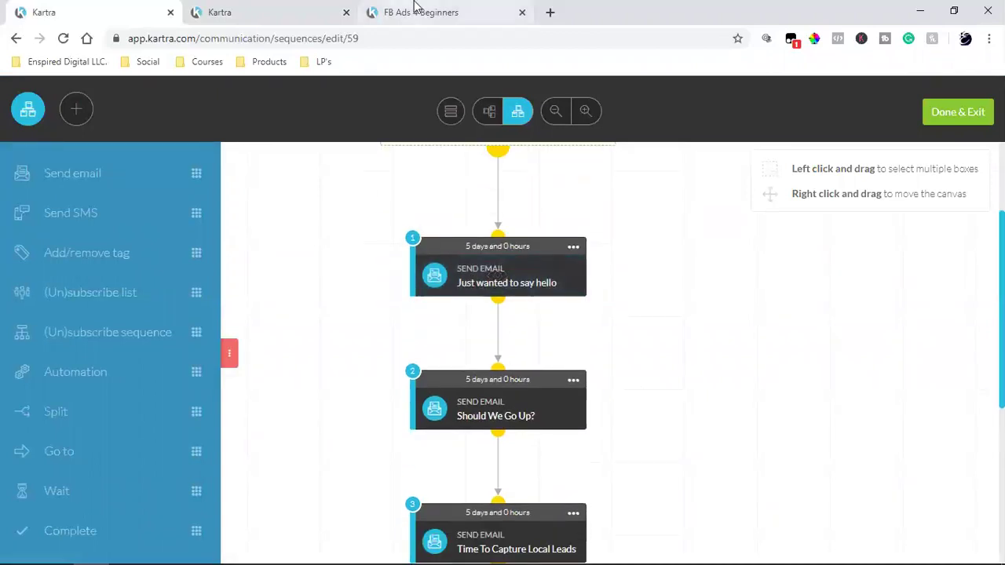
- Open the My Forms section in Kartra
left_click(278, 6)
left_click(79, 289)
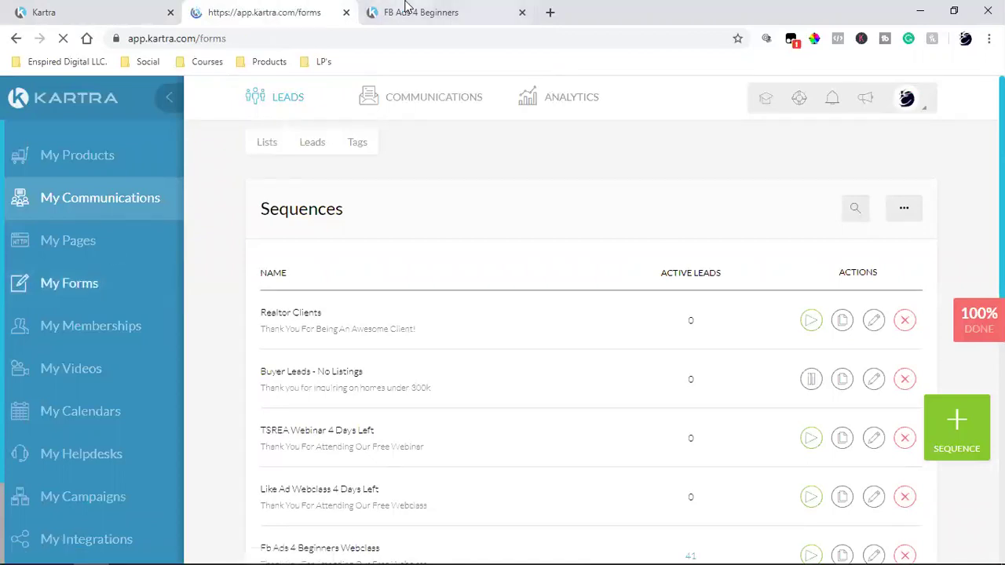
- Review the FB Ads 4 Beginners landing page from its headline to the Teach Me Facebook Ads! button and reopen the opt-in form
left_click(403, 11)
left_click(975, 93)
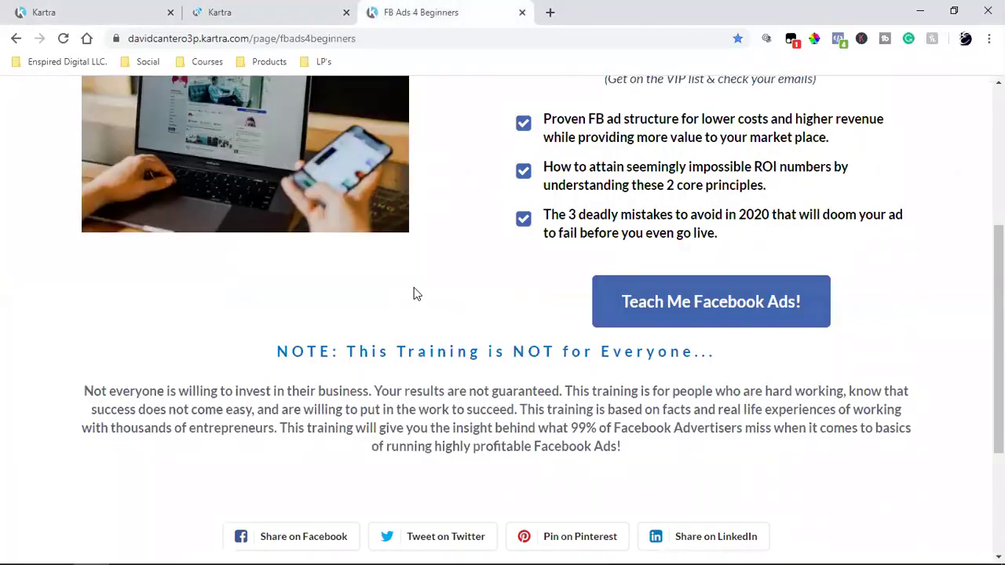
scroll(414, 291, "up", 4)
scroll(673, 332, "down", 4)
left_click(709, 306)
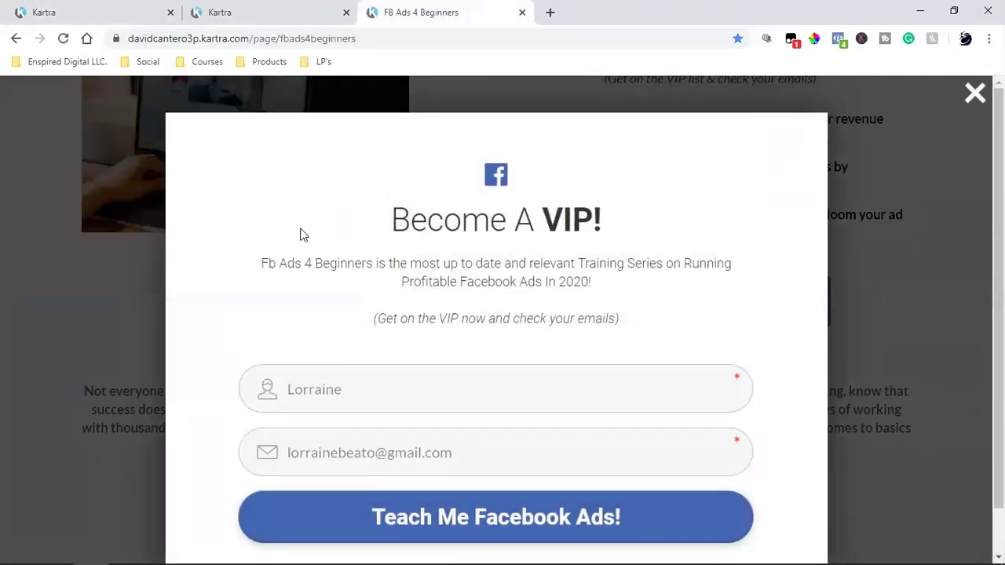
- Check the email sequence flow and browse the Forms overview down to the FB Ads 4 Beginners form
left_click(144, 10)
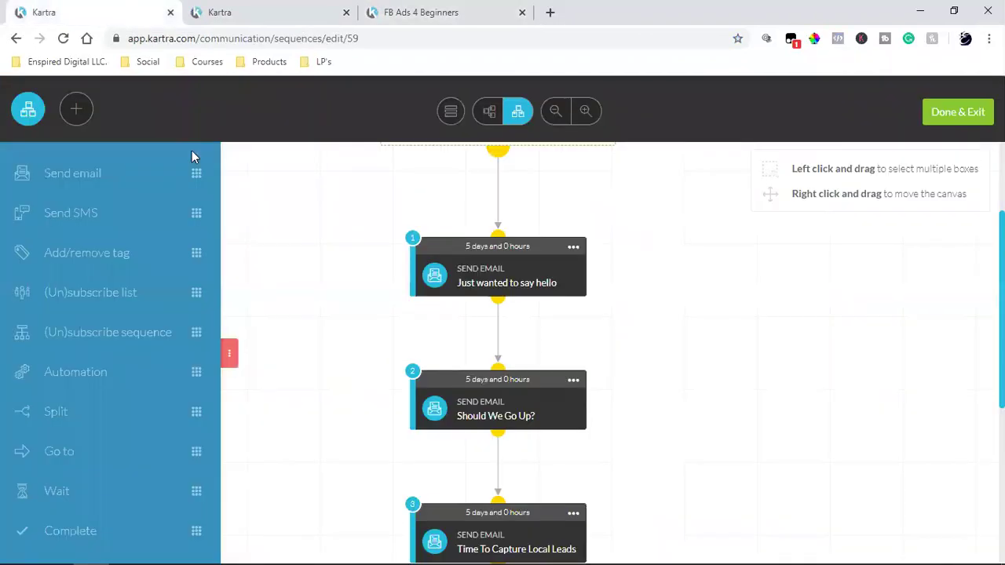
left_click(269, 9)
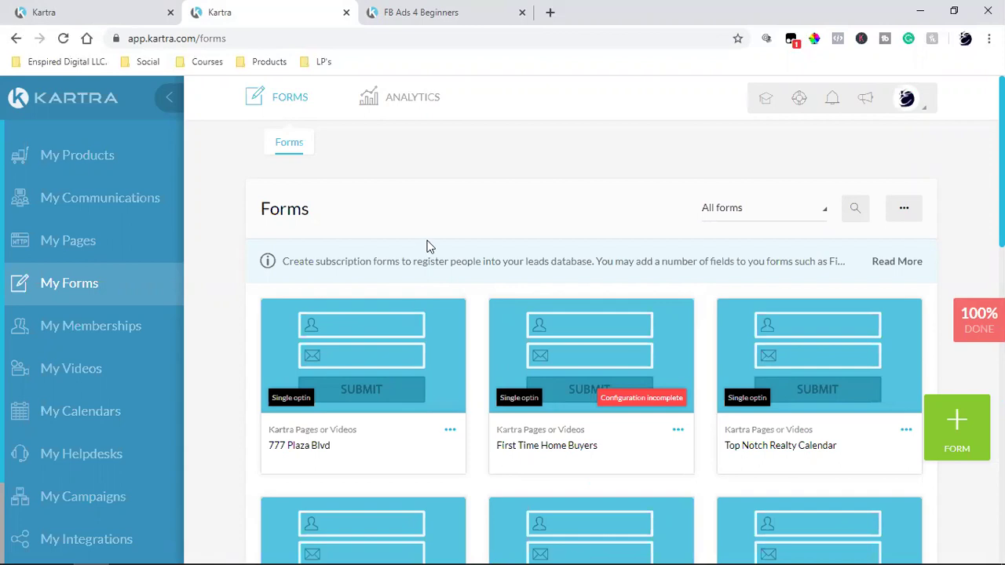
scroll(571, 417, "down", 4)
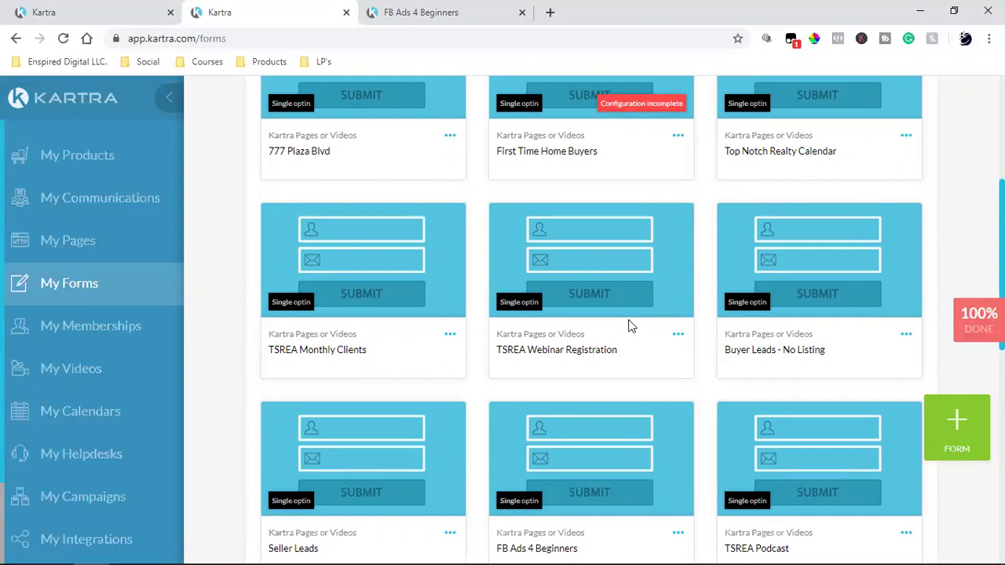
- Go back to the FB Ads 4 Beginners landing page and close its VIP opt-in form
left_click(421, 12)
left_click(974, 93)
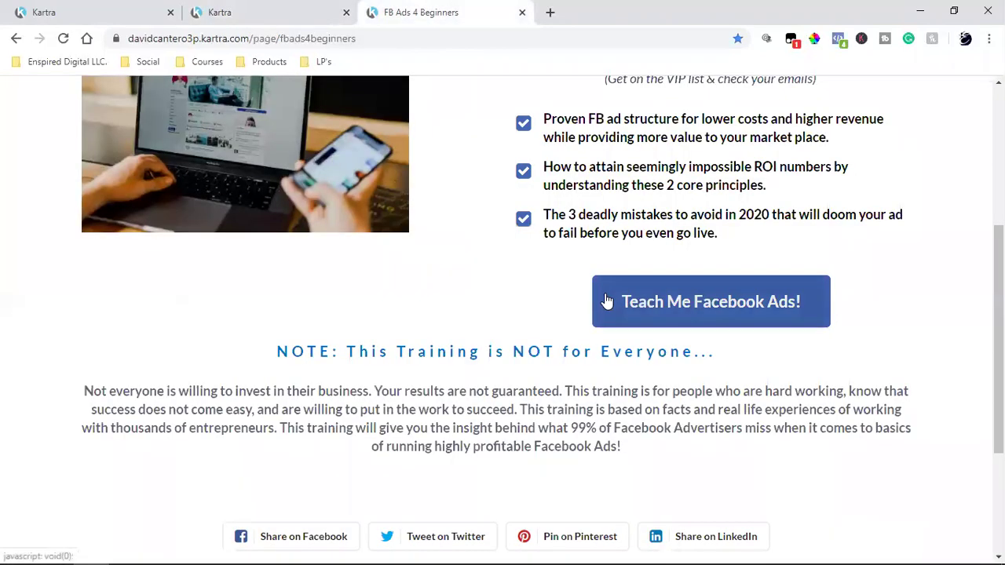
- Review the FB Ads 4 Beginners landing page from its headline to the Teach Me Facebook Ads! button and compare it with the Forms overview
scroll(601, 299, "up", 4)
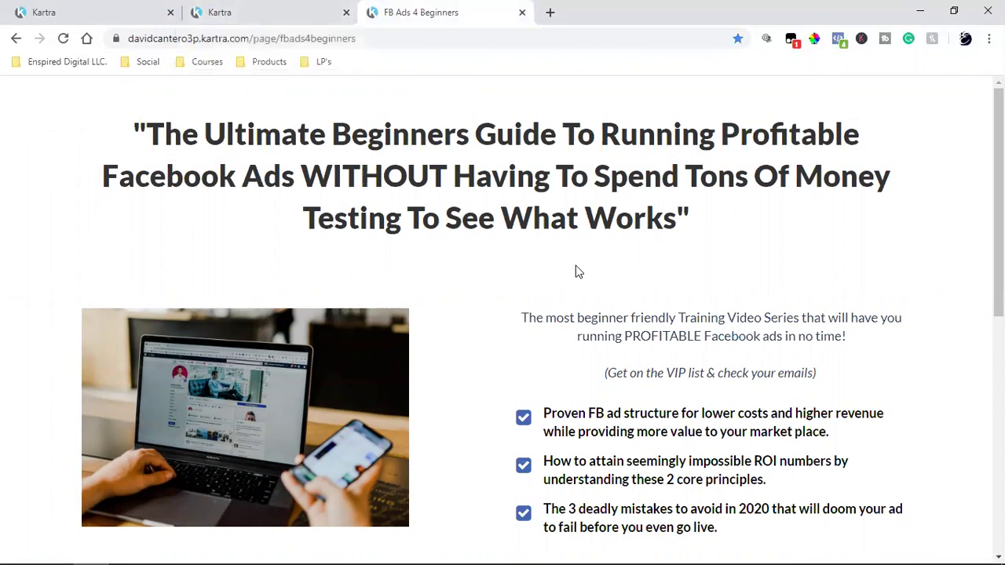
scroll(579, 272, "down", 2)
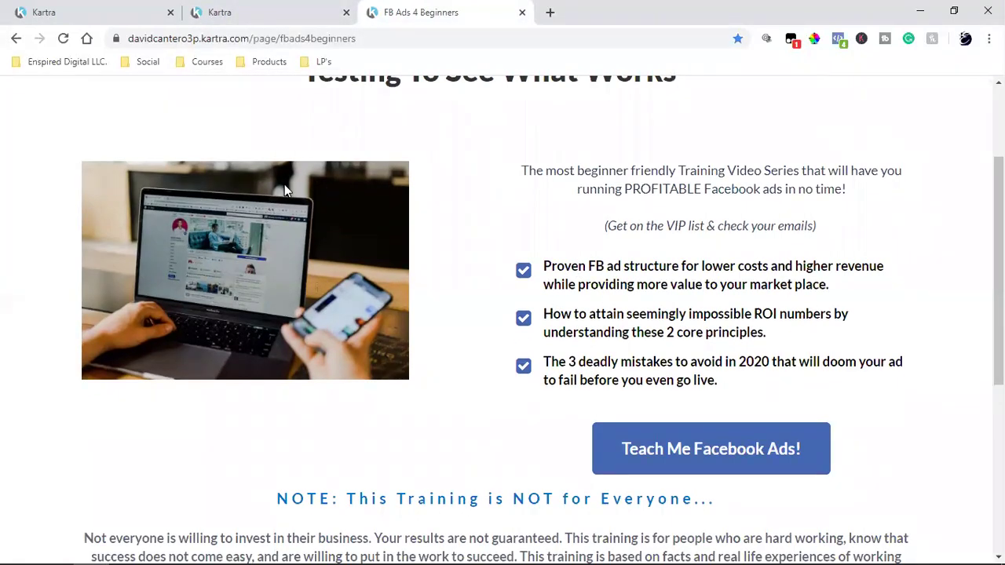
left_click(72, 9)
left_click(243, 7)
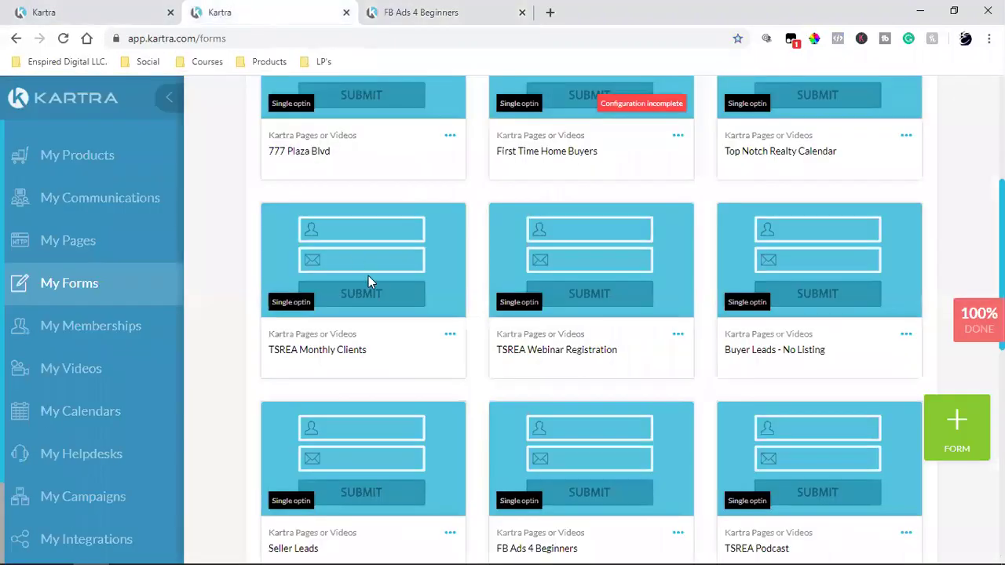
left_click(403, 11)
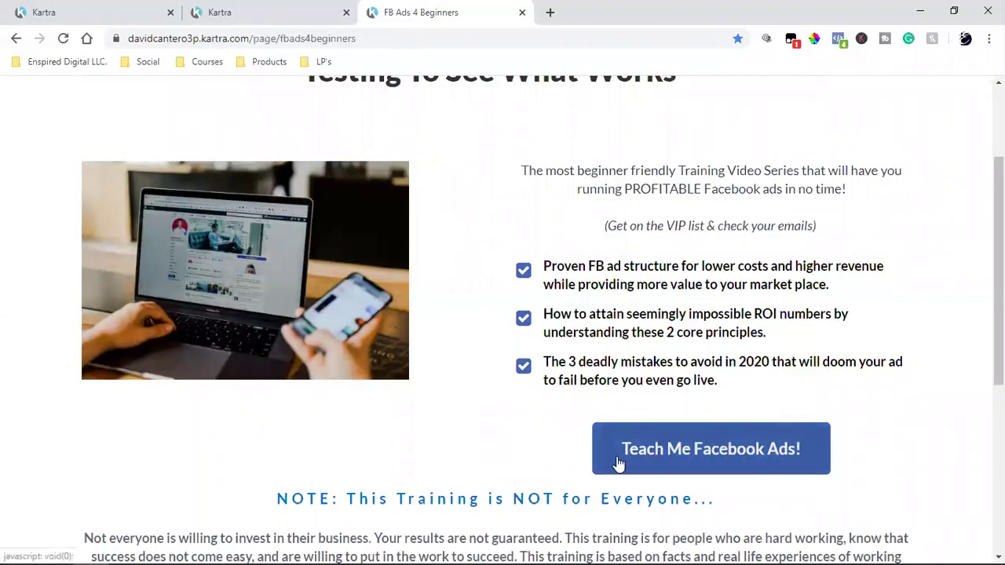
left_click(259, 7)
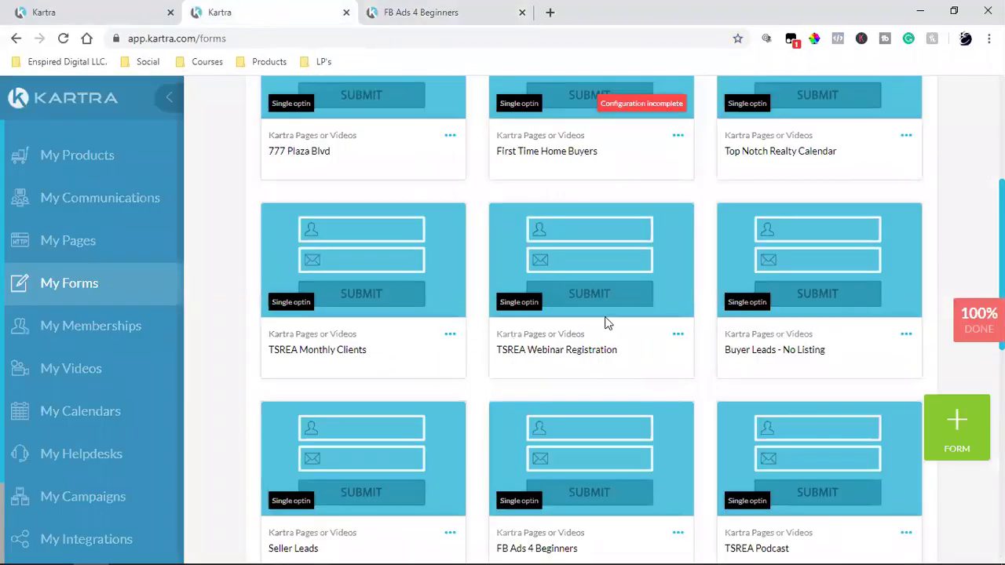
- Go to the email sequence and view the available options of its first email, Just wanted to say hello
left_click(100, 7)
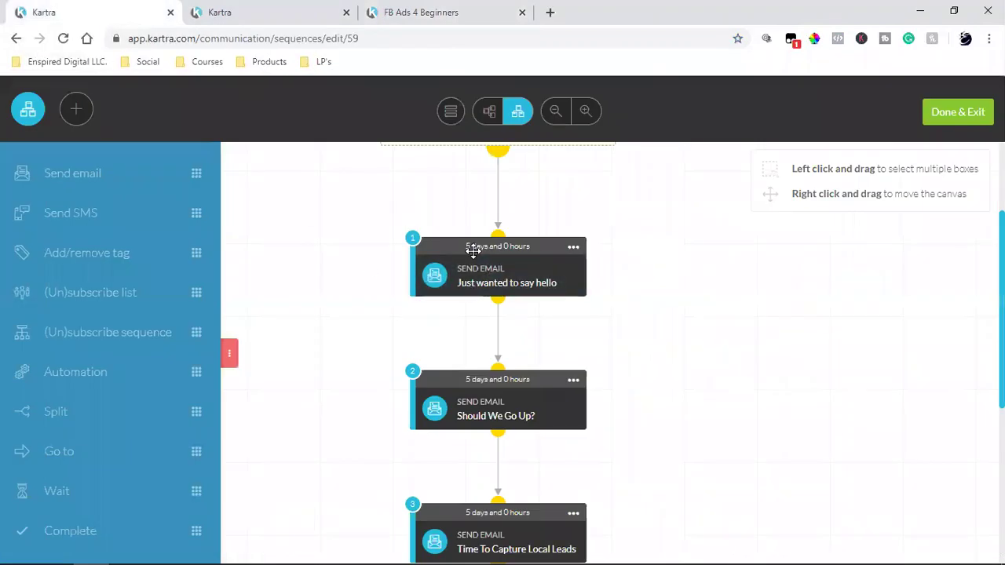
scroll(517, 328, "up", 2)
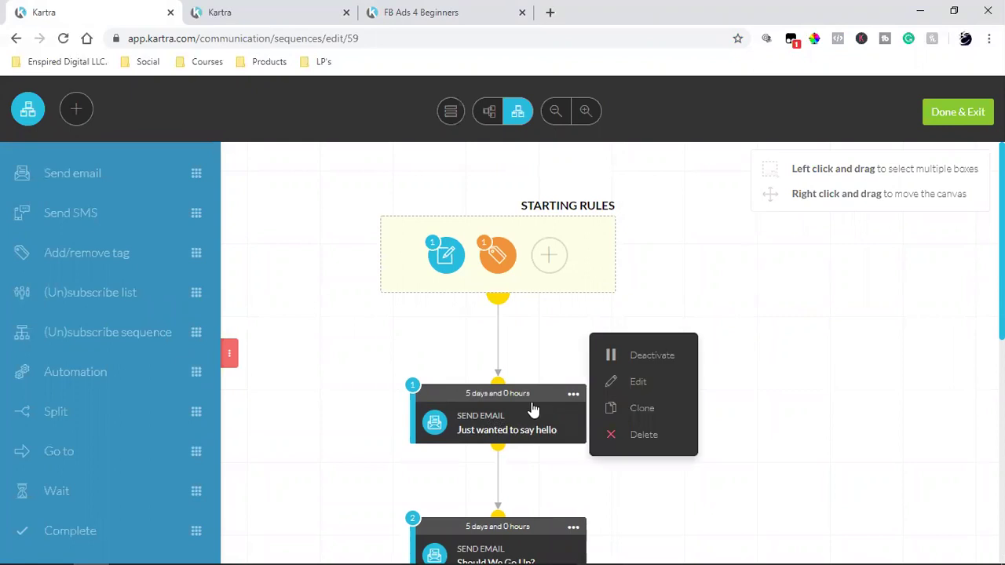
left_click(574, 393)
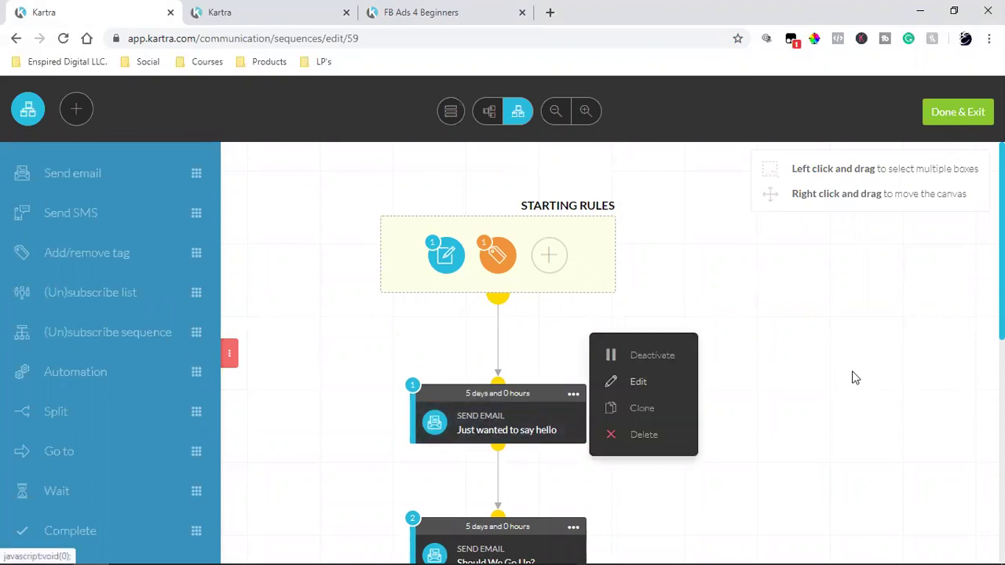
left_click(892, 428)
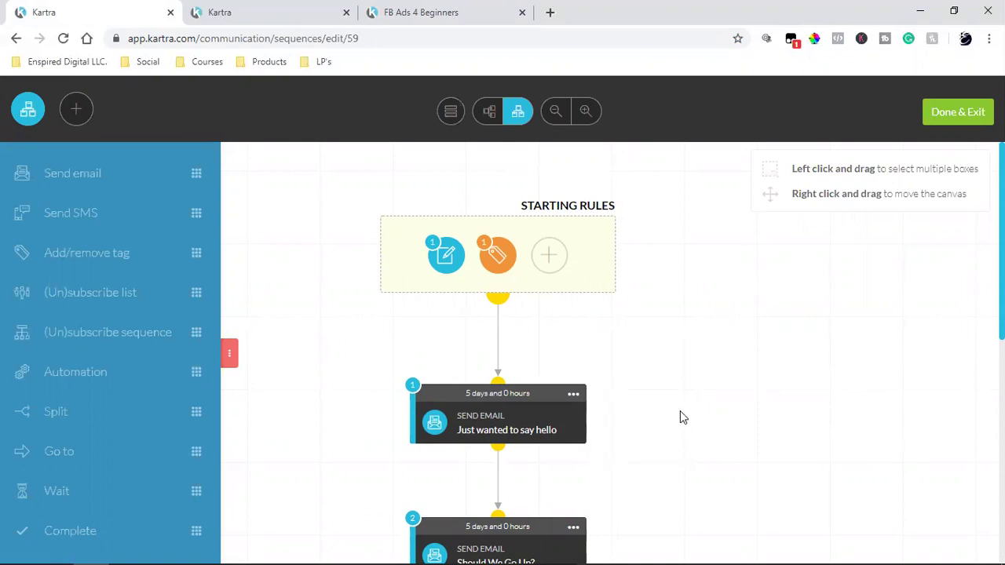
- Revisit the landing page and forms, and examine the sequence from the starting rules to the email What Happens After You Capture The Lead
left_click(507, 11)
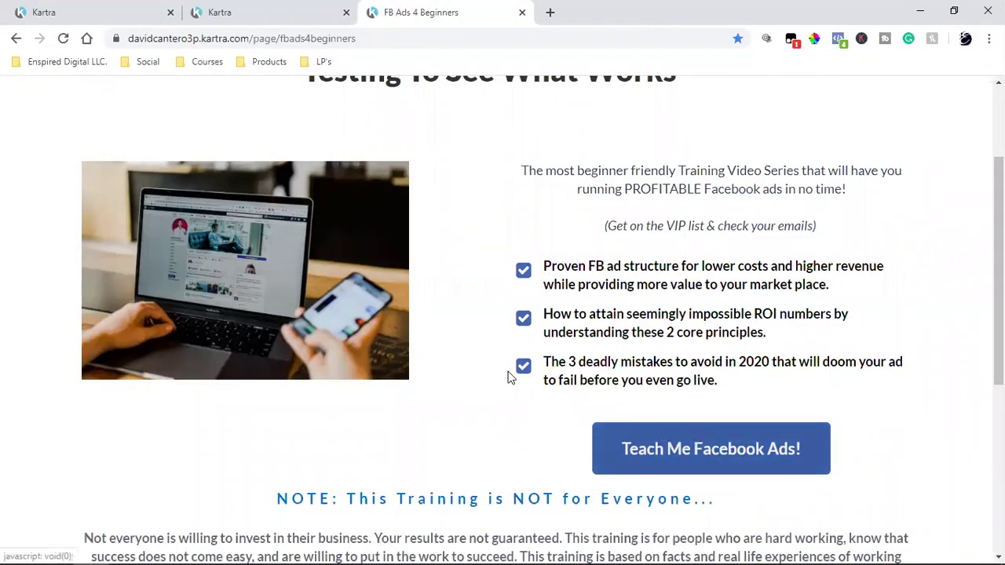
left_click(263, 9)
left_click(111, 6)
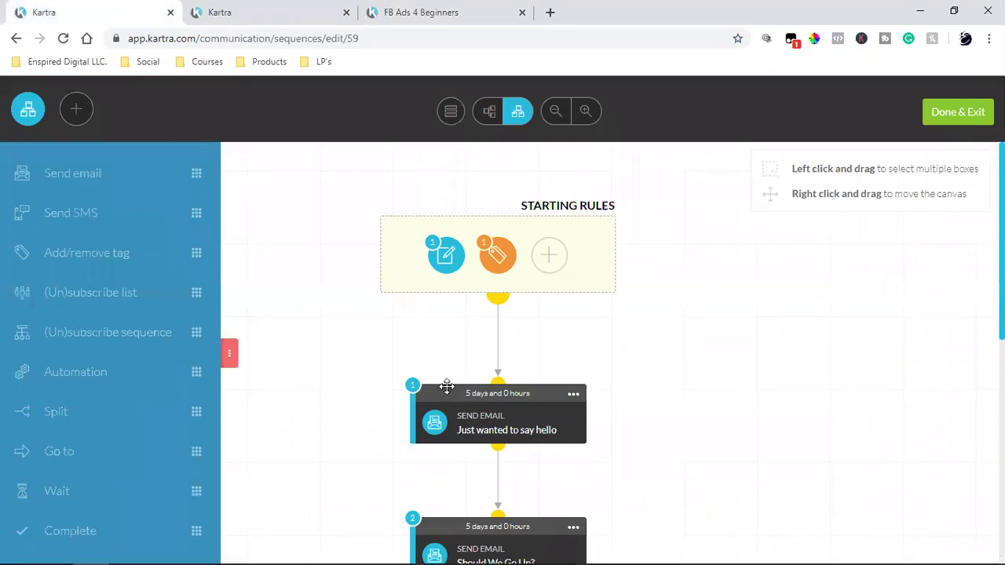
mouse_move(494, 426)
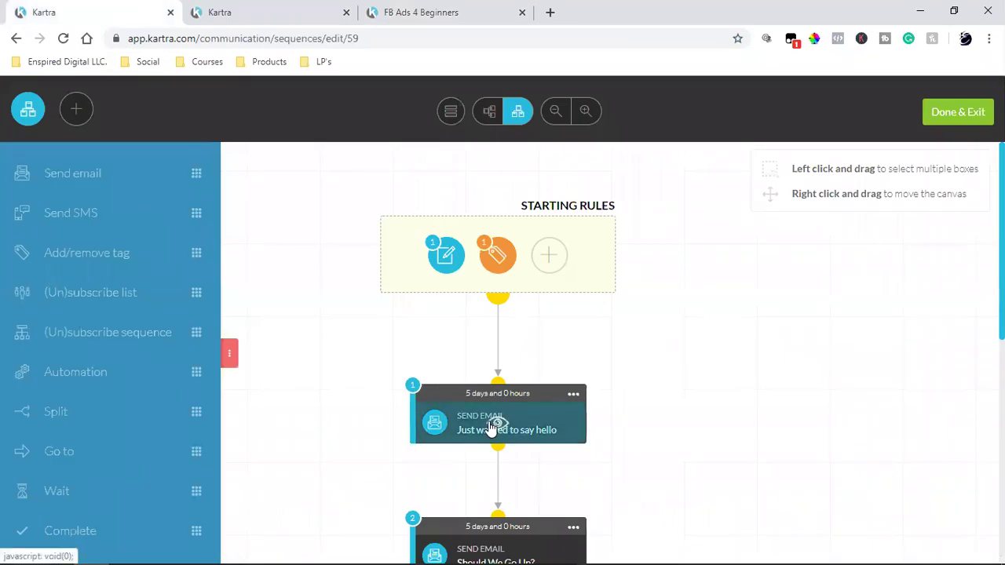
scroll(491, 426, "down", 4)
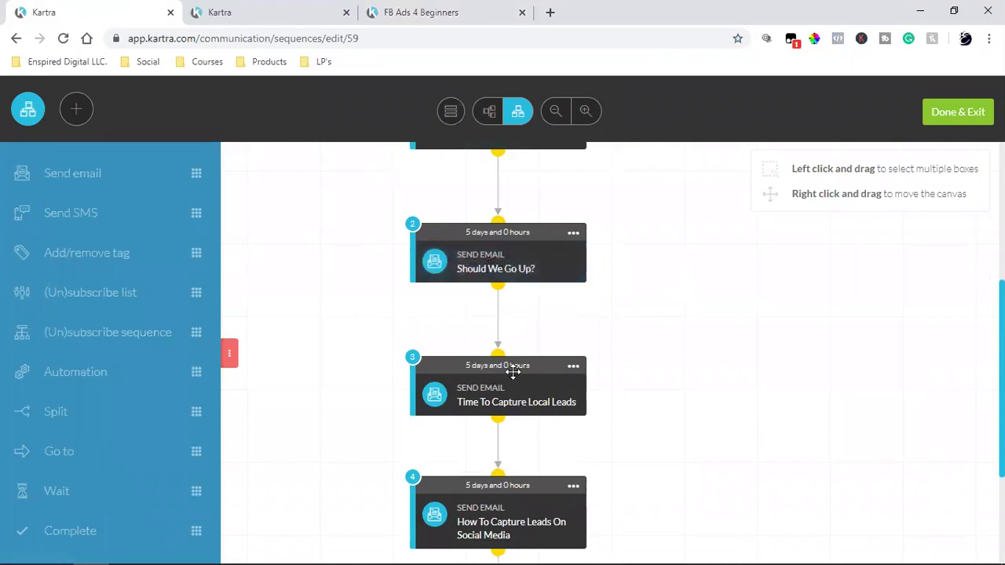
scroll(513, 372, "down", 2)
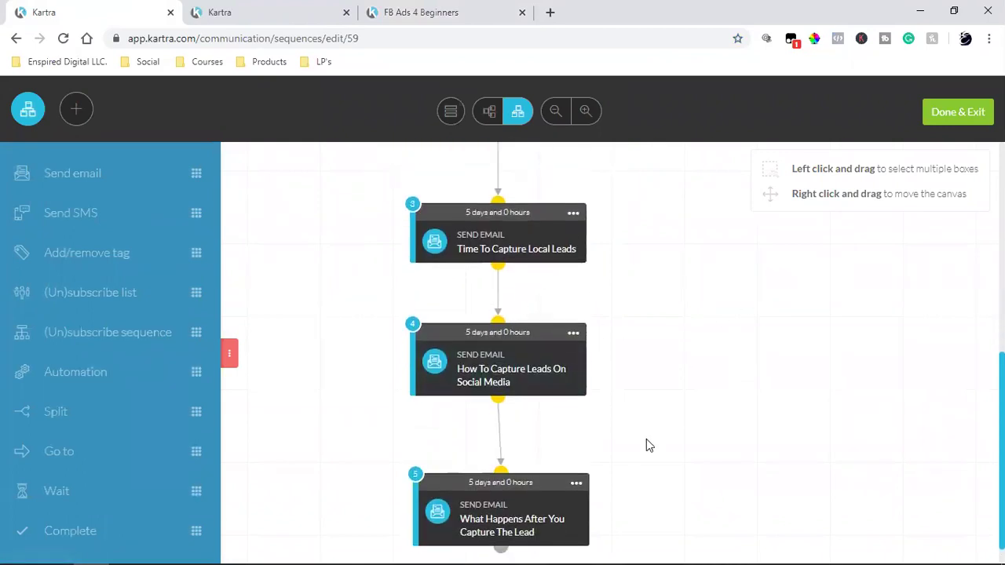
right_click(683, 445)
scroll(731, 417, "up", 6)
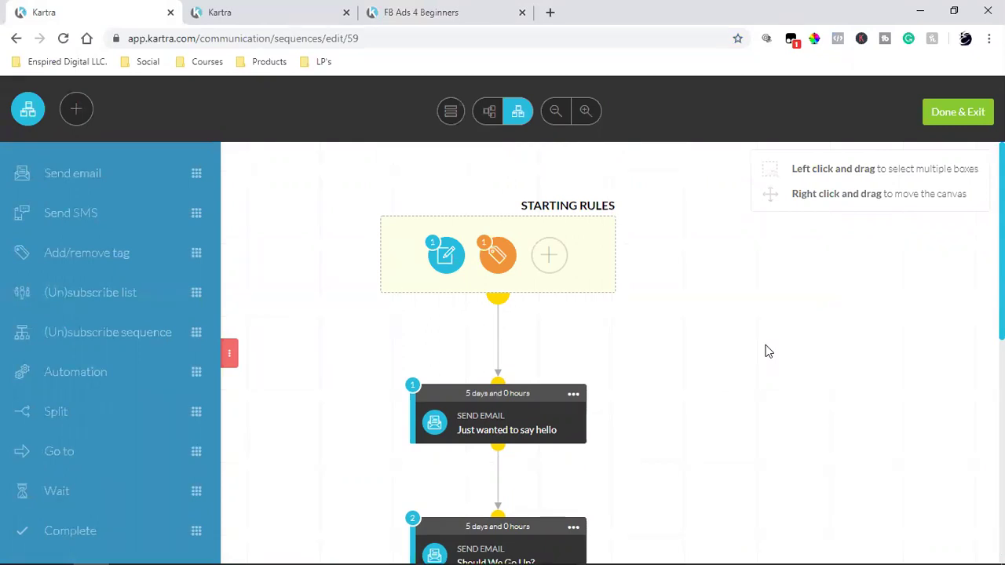
- Open the bookmarked Digital Agency Blueprint landing page in a new tab
left_click(550, 12)
left_click(189, 63)
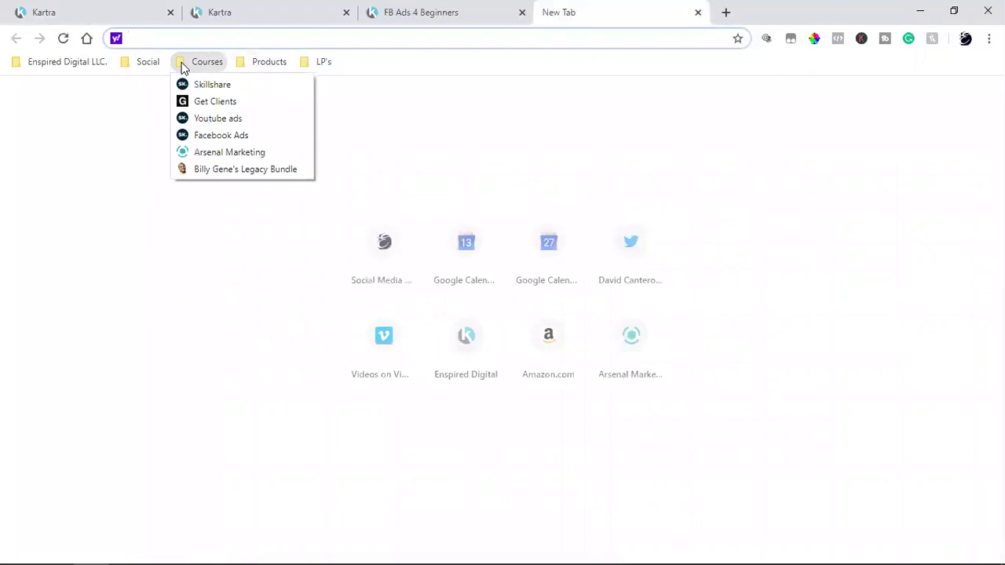
mouse_move(269, 61)
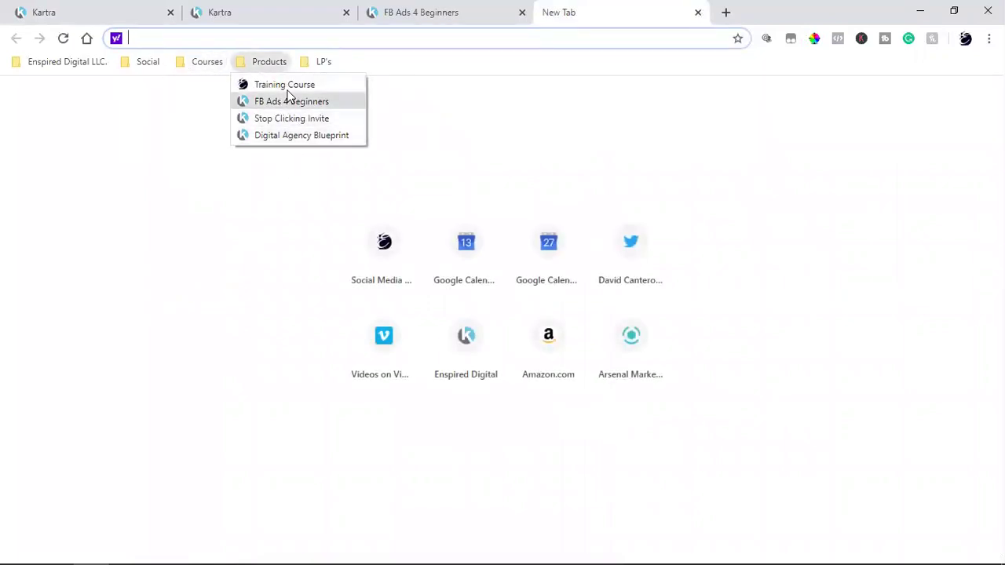
left_click(289, 148)
left_click(283, 63)
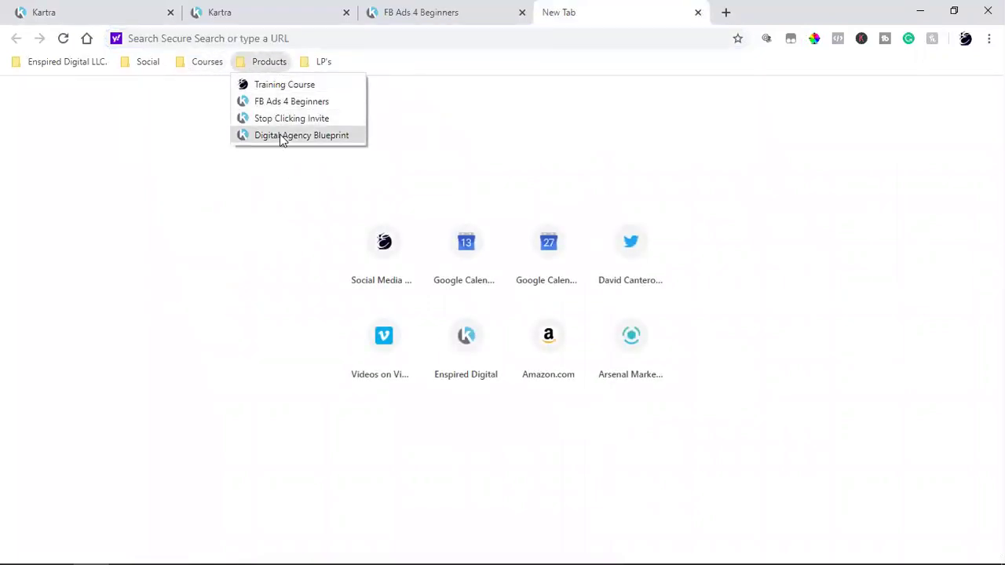
left_click(282, 136)
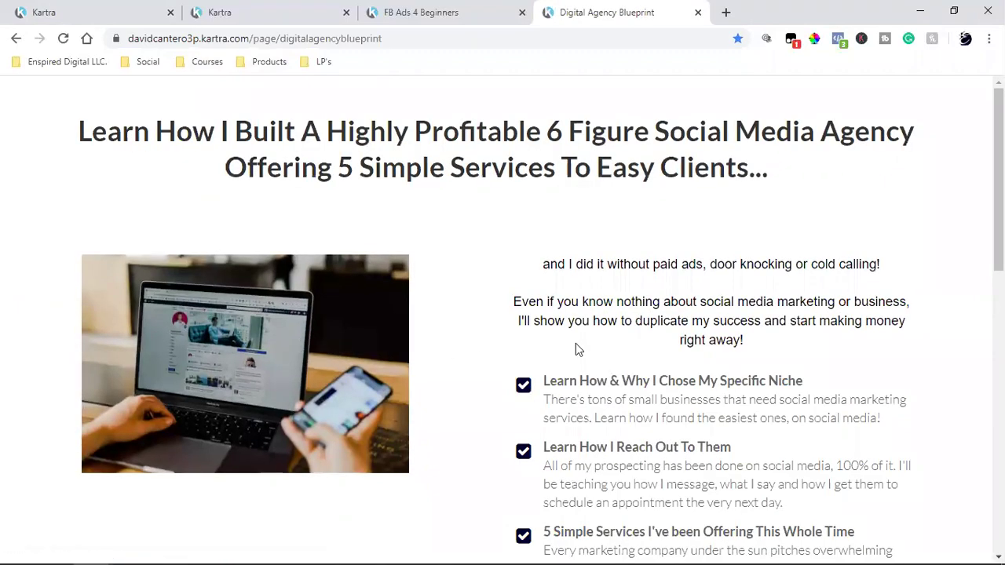
- Review the Digital Agency Blueprint page down to its share links, and open and close the Teach Me! opt-in form
scroll(575, 343, "down", 5)
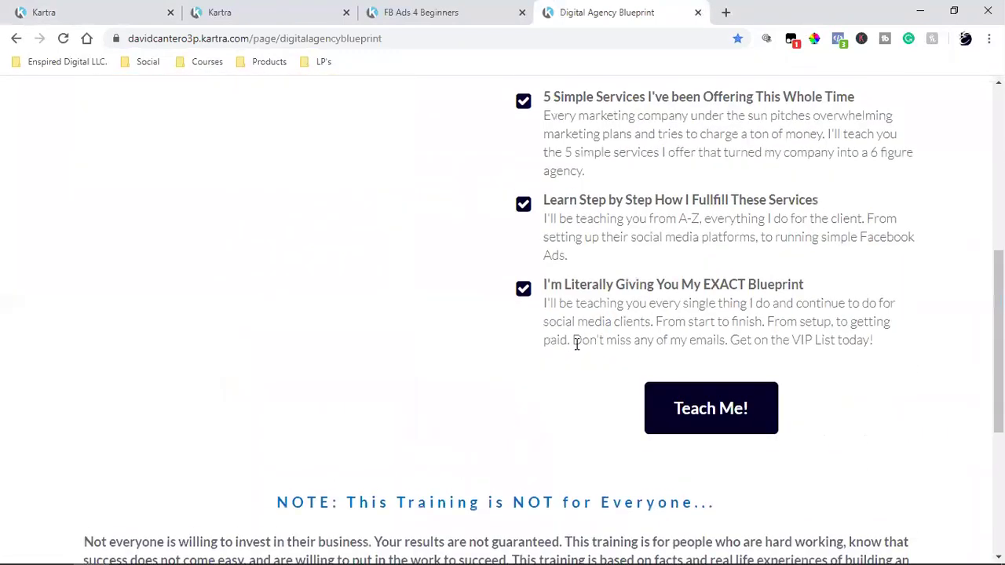
scroll(576, 343, "down", 2)
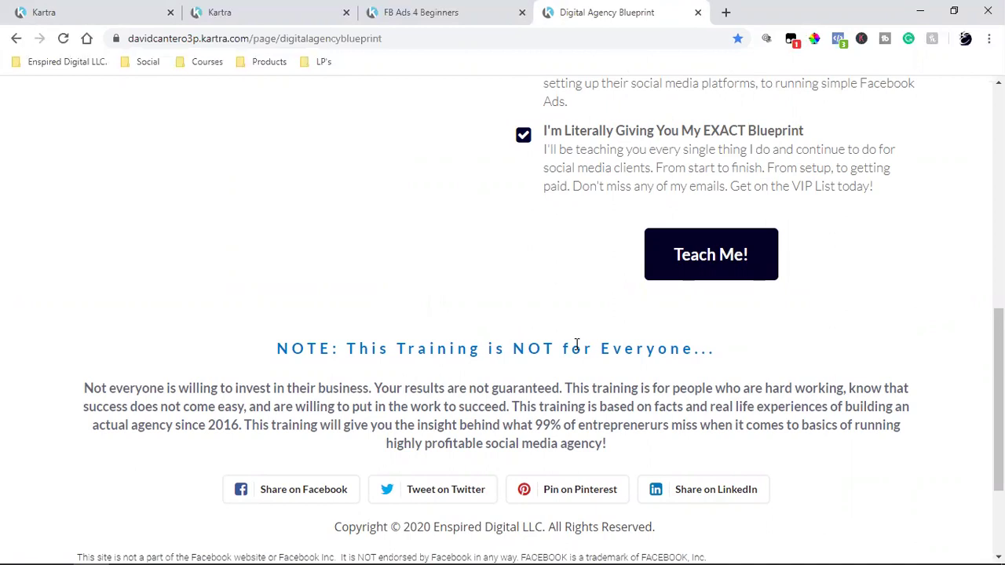
scroll(577, 346, "up", 15)
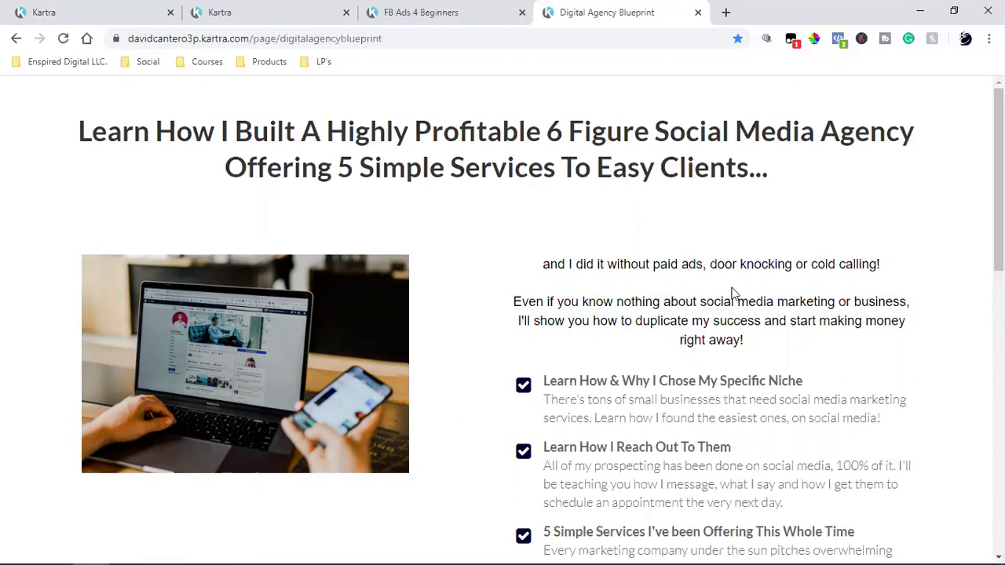
scroll(733, 293, "down", 8)
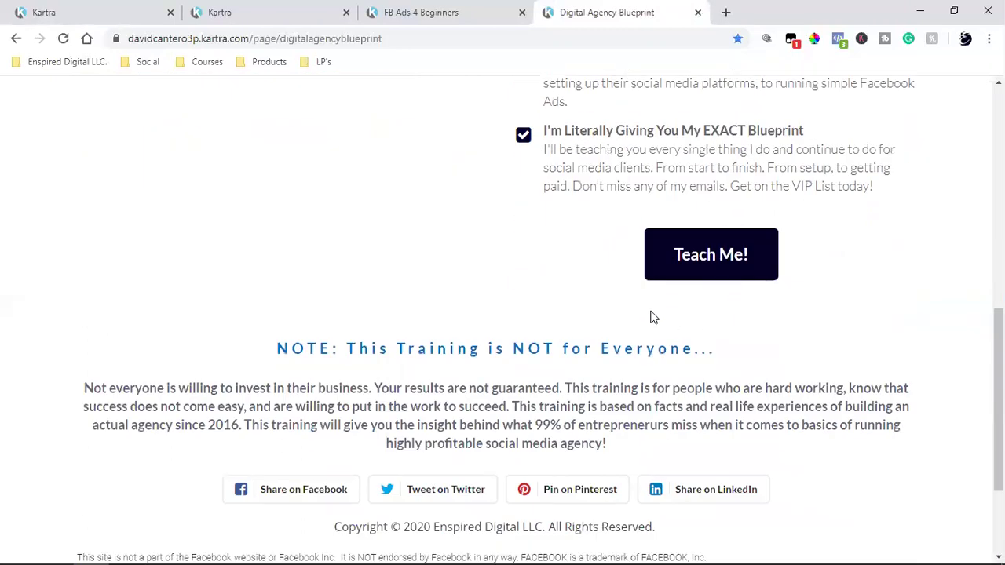
left_click(716, 271)
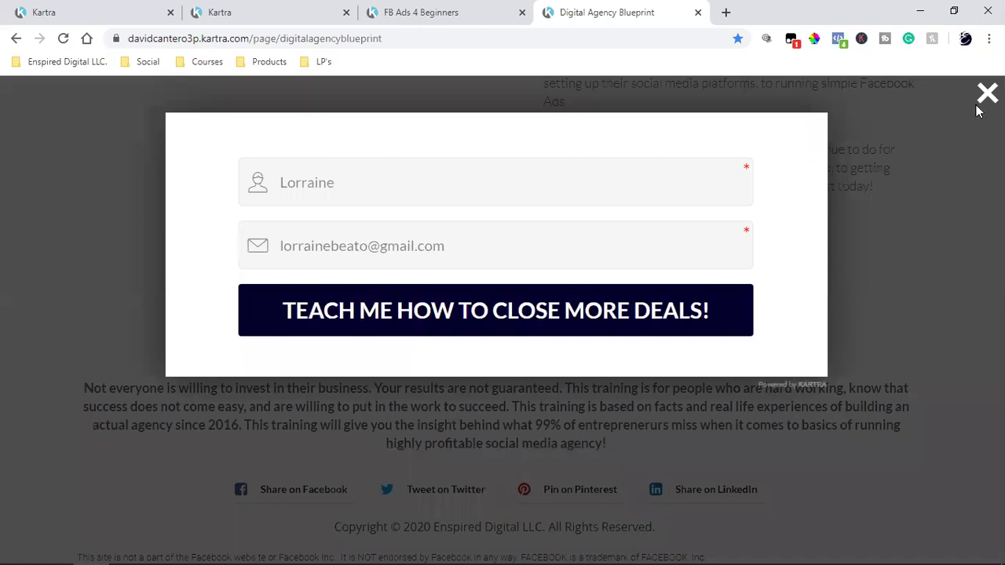
left_click(987, 94)
scroll(882, 325, "up", 8)
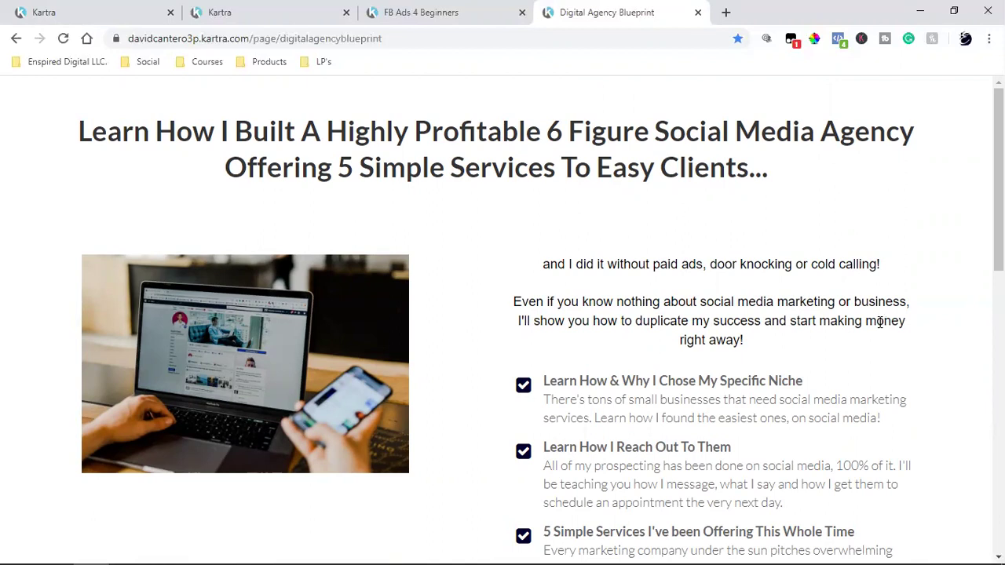
- Go back past the FB Ads 4 Beginners page and forms to the email sequence and check the first email's options again
left_click(433, 12)
left_click(236, 12)
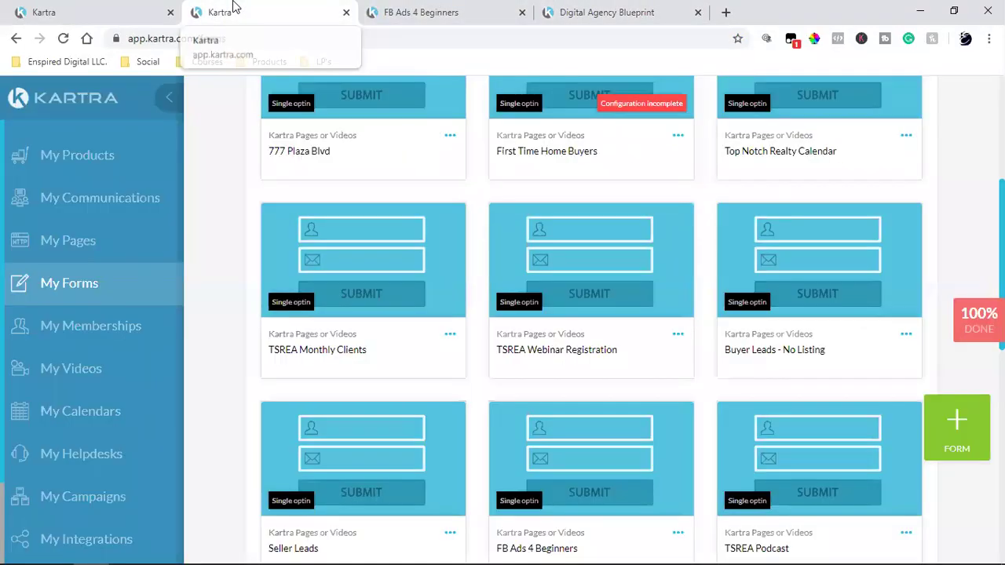
left_click(68, 12)
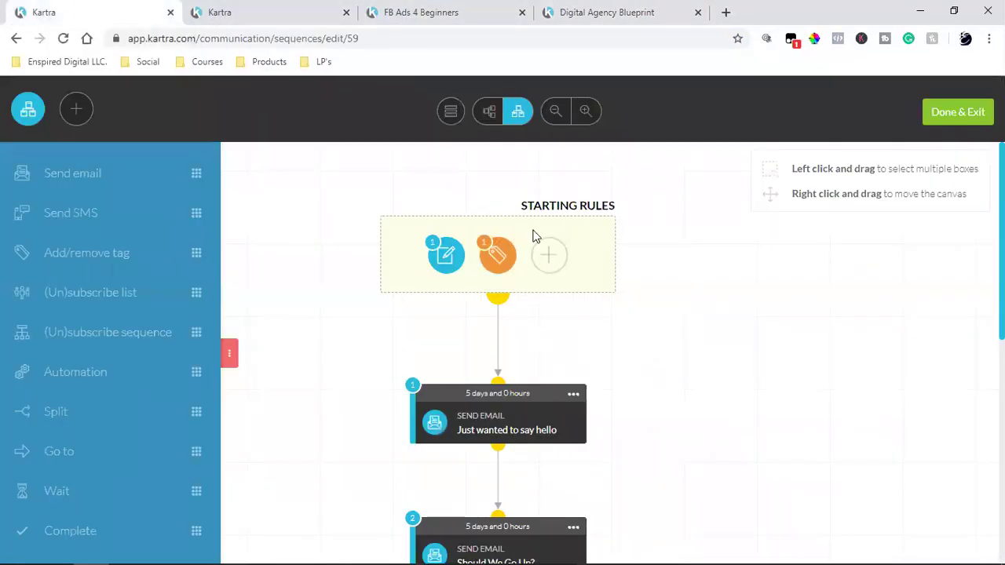
left_click(574, 394)
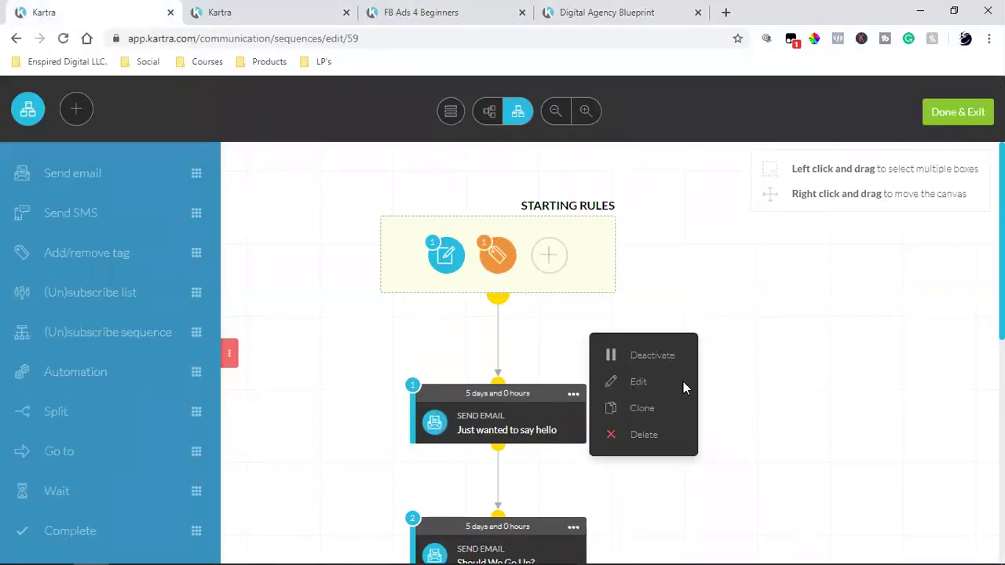
left_click(817, 387)
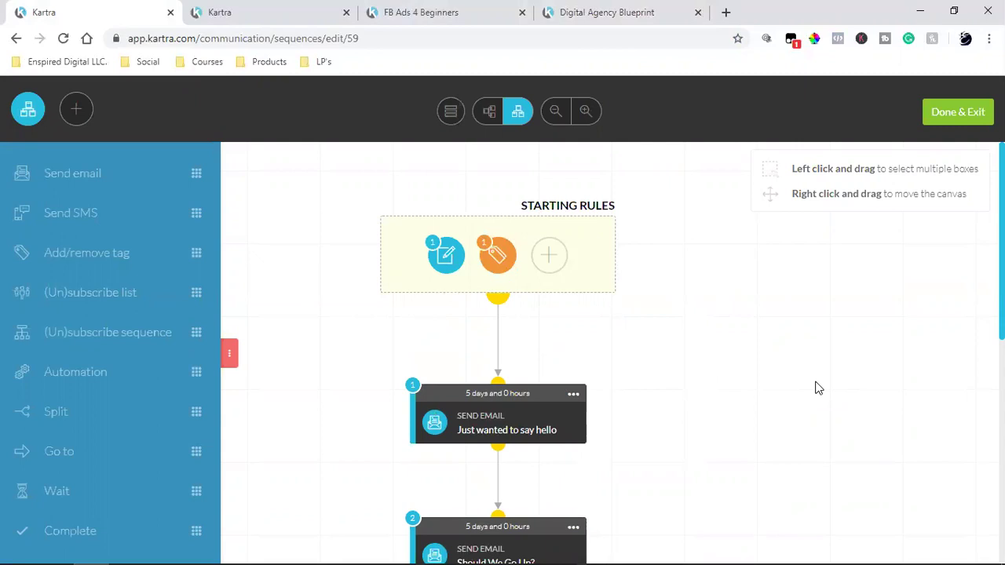
- Open the bookmarked enspireddigital YouTube channel in a new tab and reload it through its bookmark
left_click(726, 11)
left_click(150, 62)
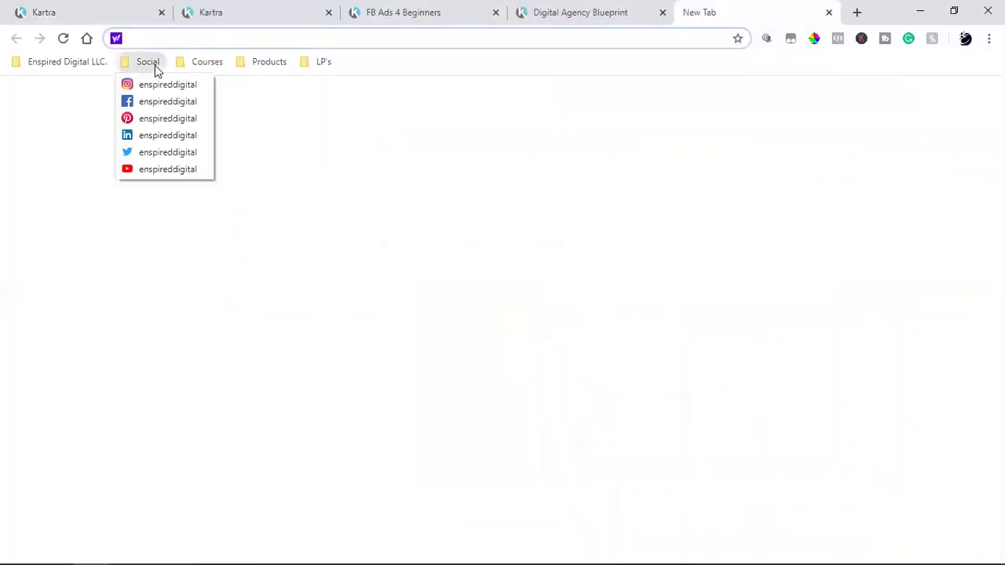
left_click(155, 170)
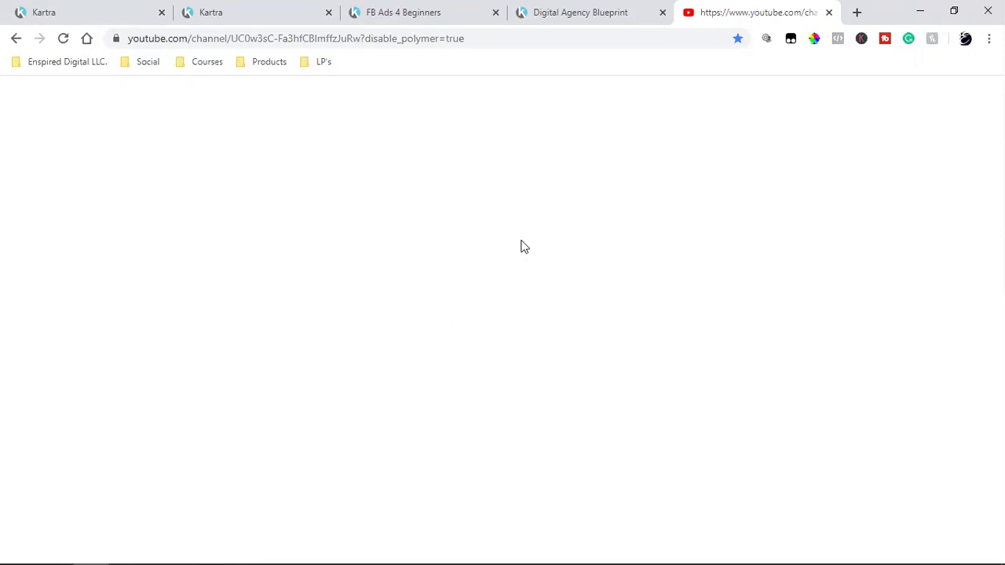
left_click(147, 65)
left_click(145, 168)
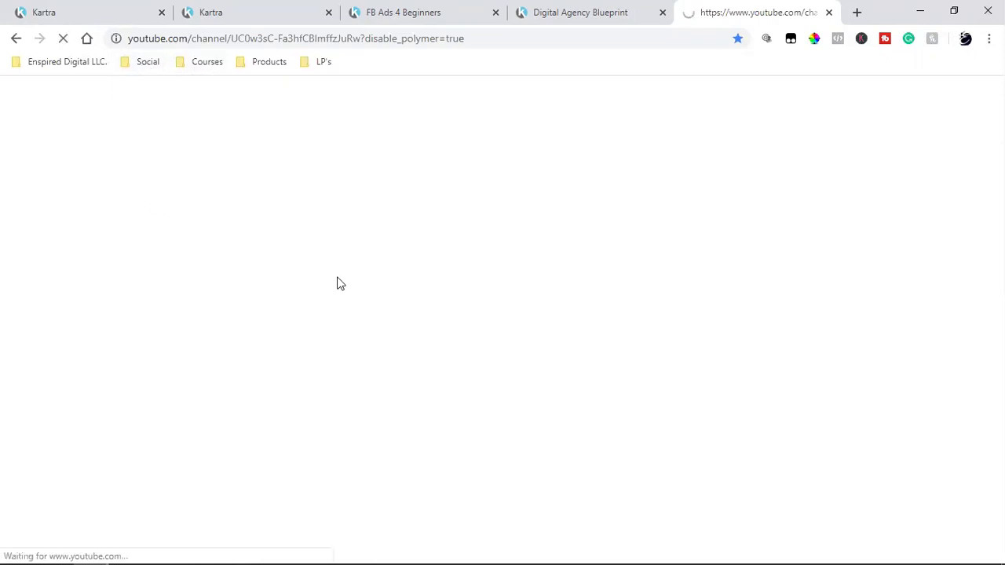
- Close the FB Ads 4 Beginners and Digital Agency Blueprint tabs and show the YouTube channel's playlists
left_click(496, 13)
left_click(496, 12)
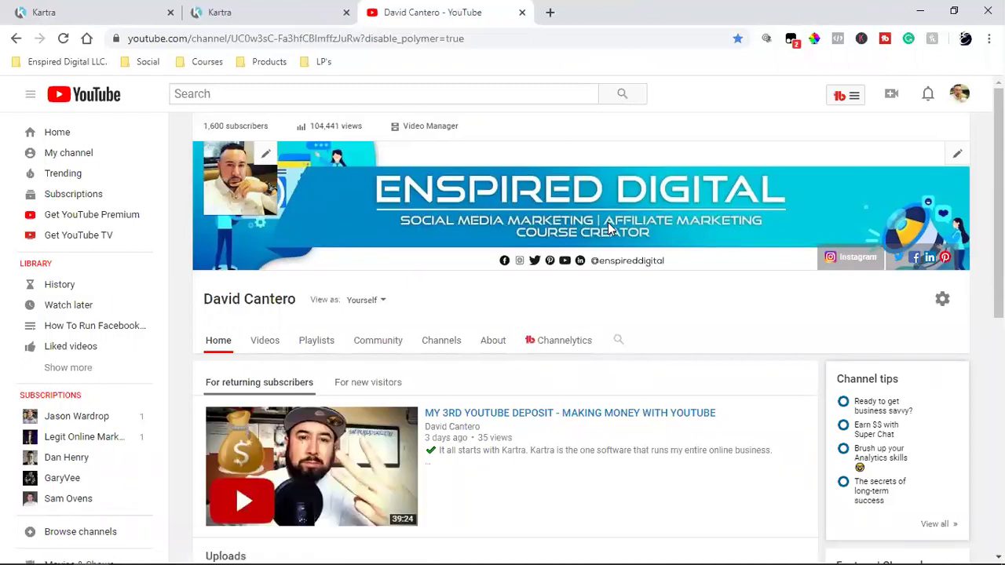
key("XF86AudioLowerVolume")
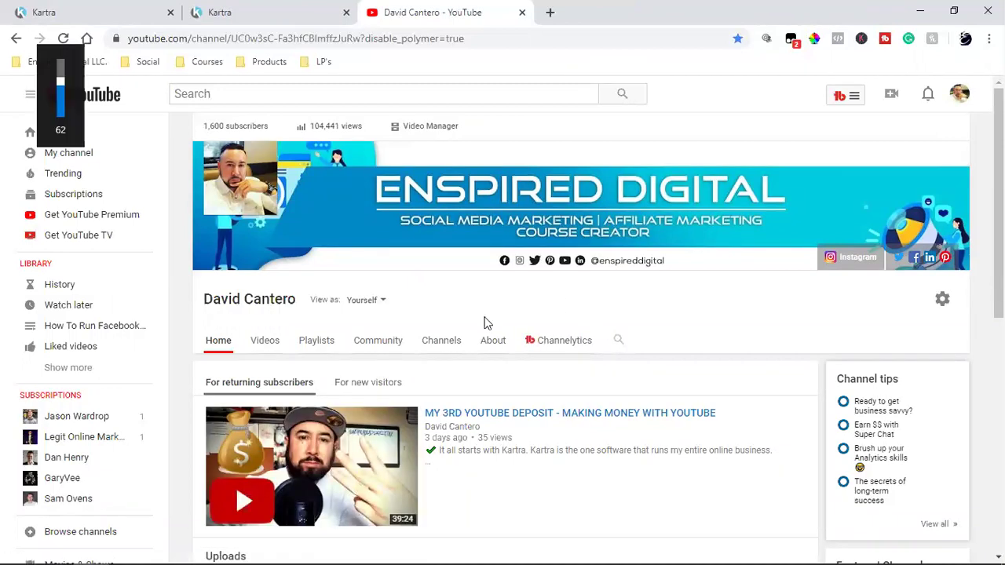
left_click(330, 354)
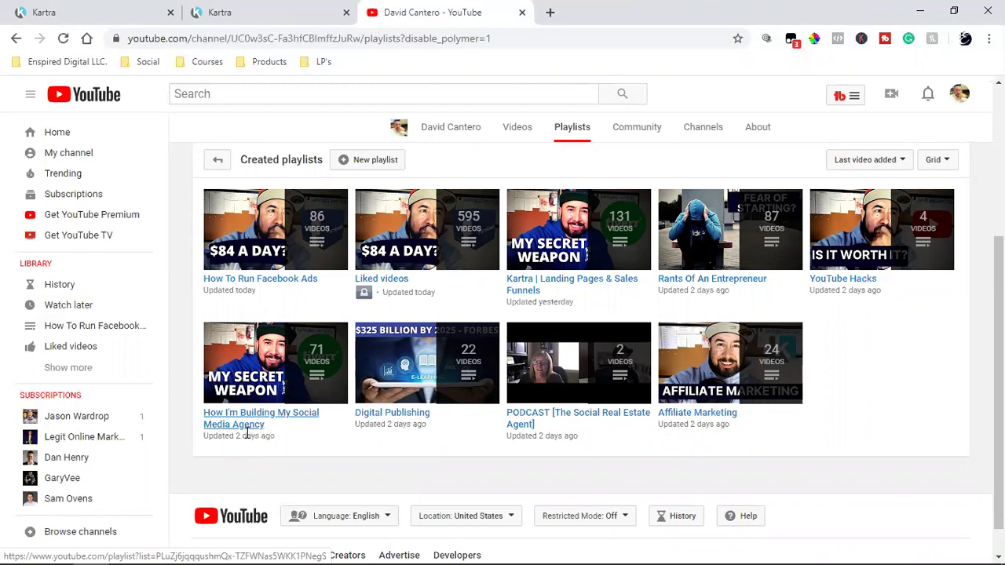
- Return to the Kartra email sequence and review its starting rules and the emails from "Just wanted to say hello" to "What Happens After You Capture The Lead"
left_click(287, 8)
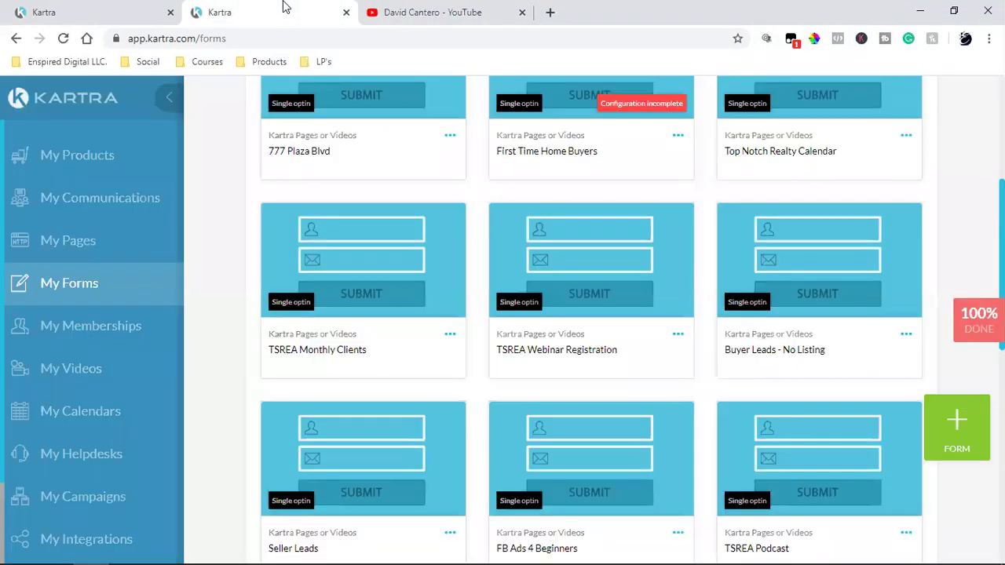
left_click(134, 9)
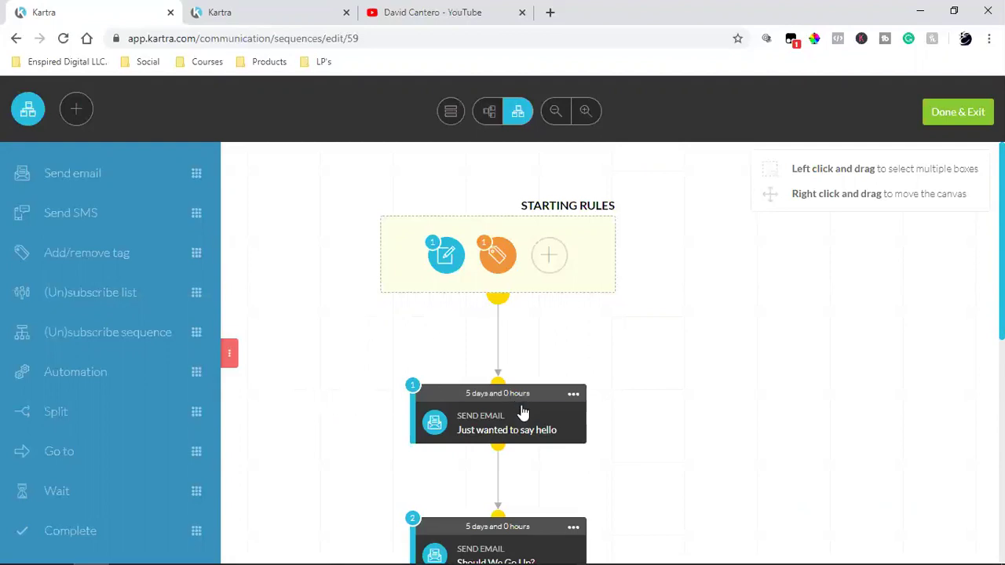
scroll(559, 420, "down", 2)
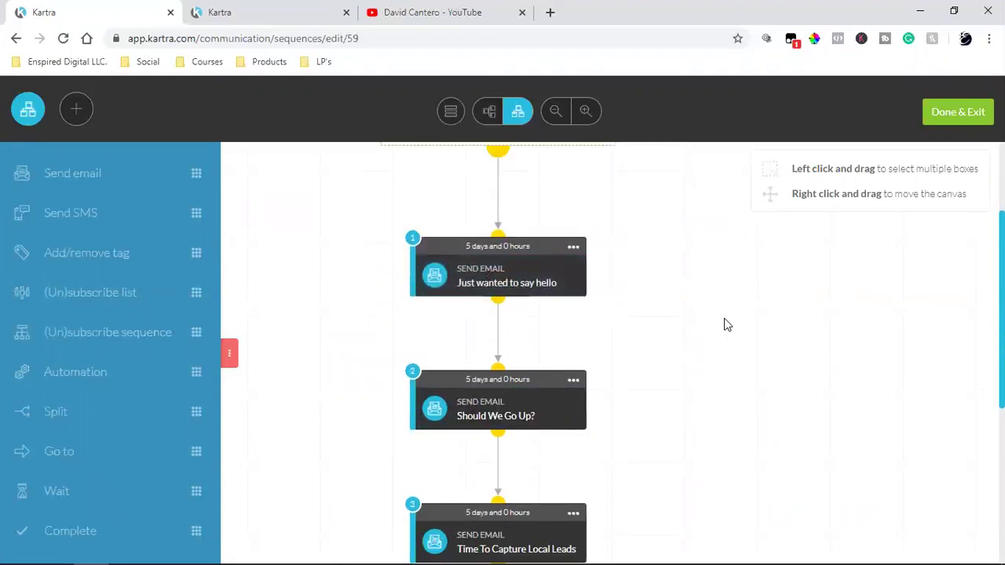
scroll(724, 326, "down", 2)
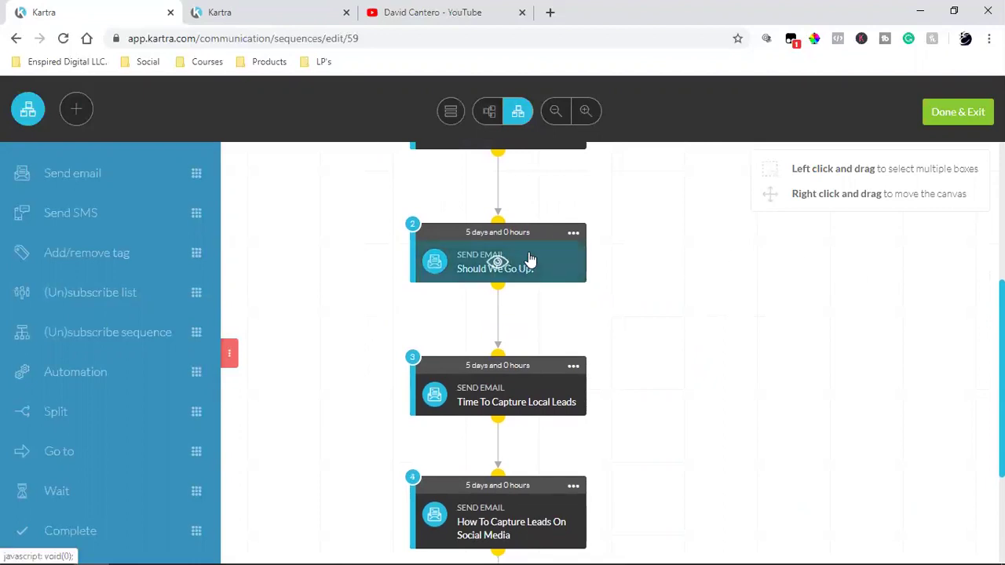
scroll(438, 310, "down", 2)
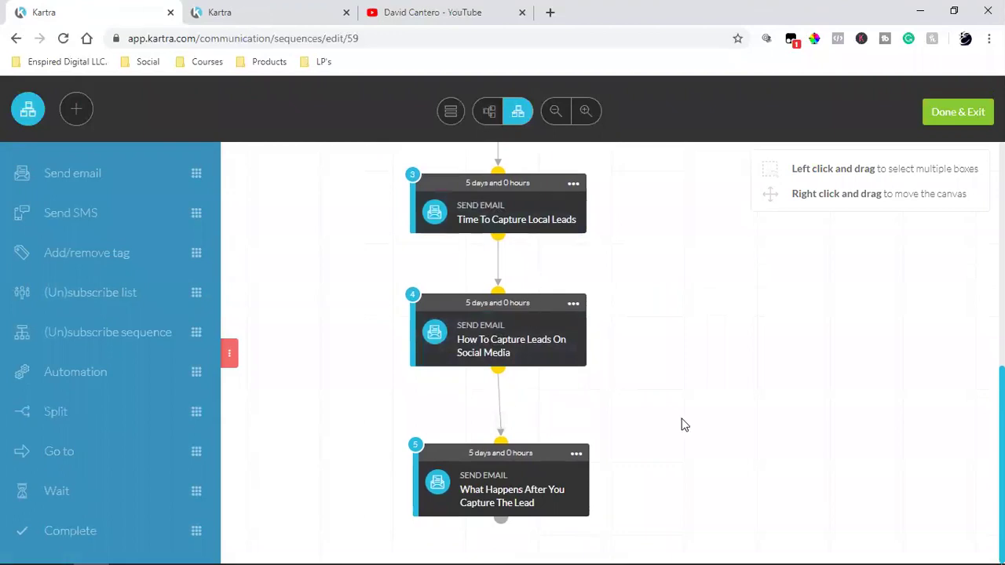
scroll(682, 425, "up", 5)
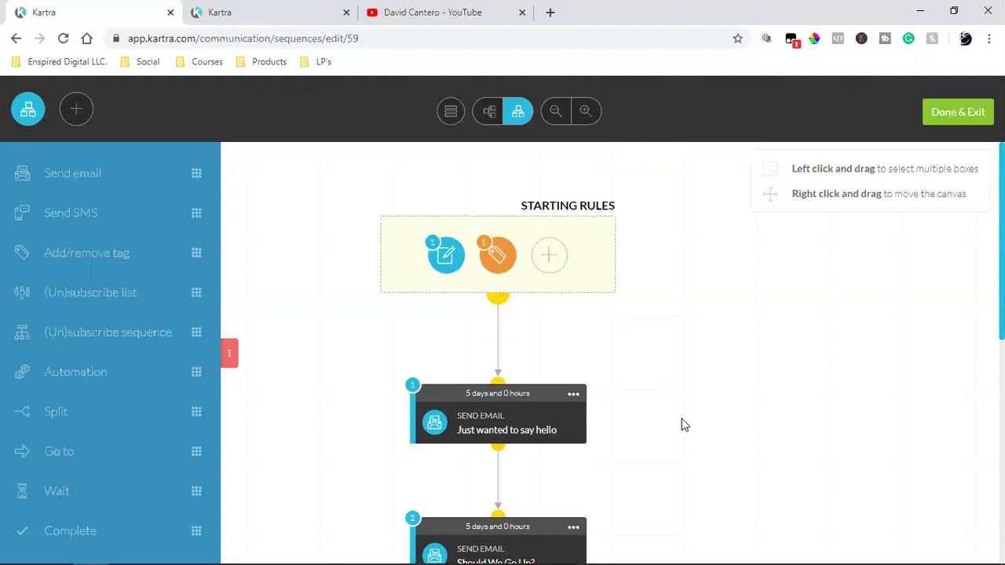
scroll(682, 425, "down", 2)
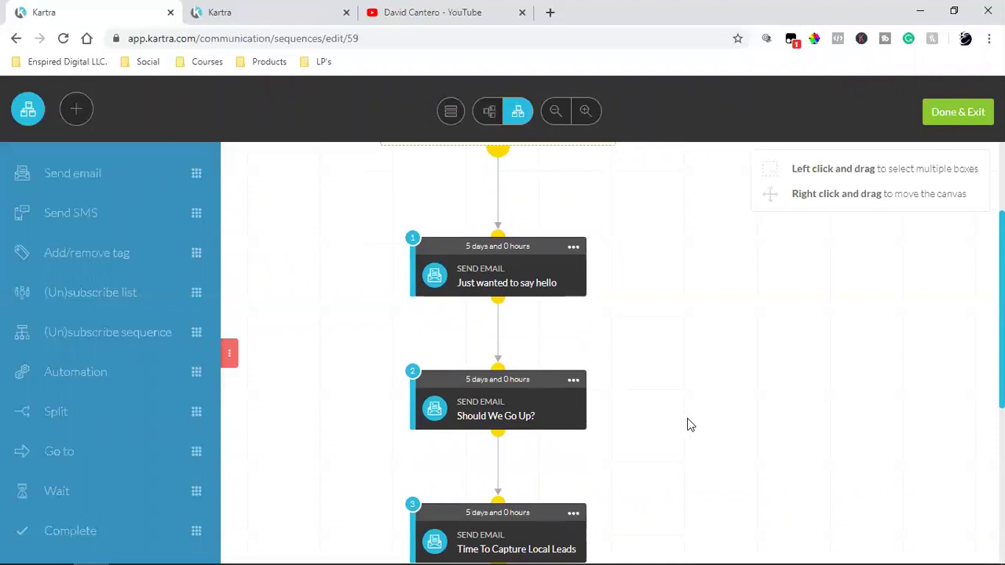
scroll(550, 287, "up", 2)
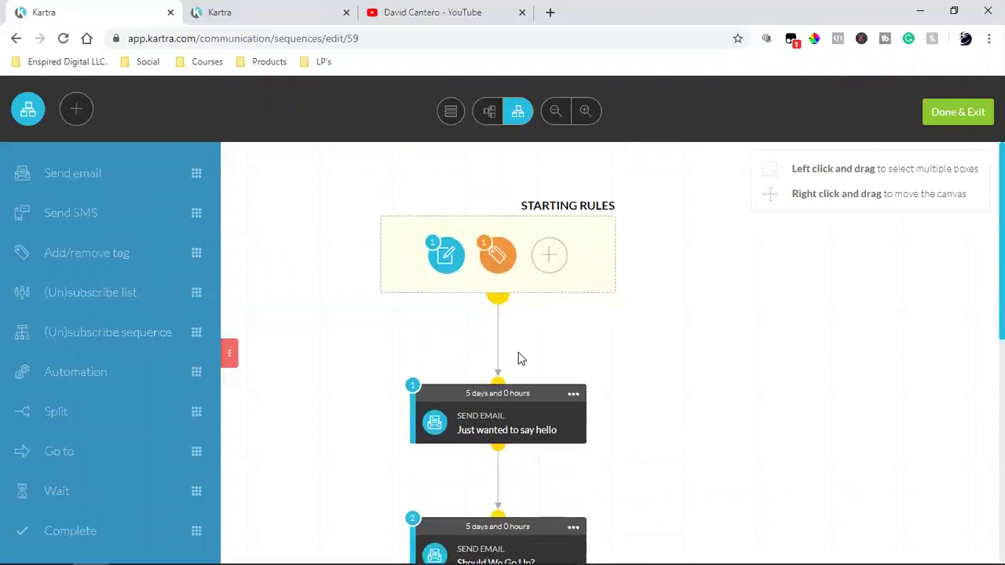
scroll(518, 356, "down", 2)
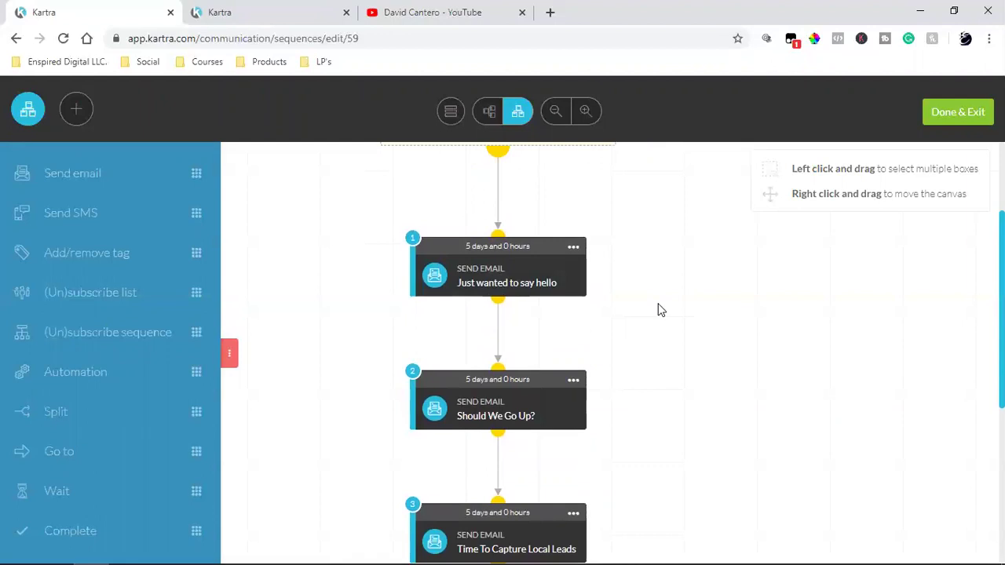
scroll(661, 312, "up", 2)
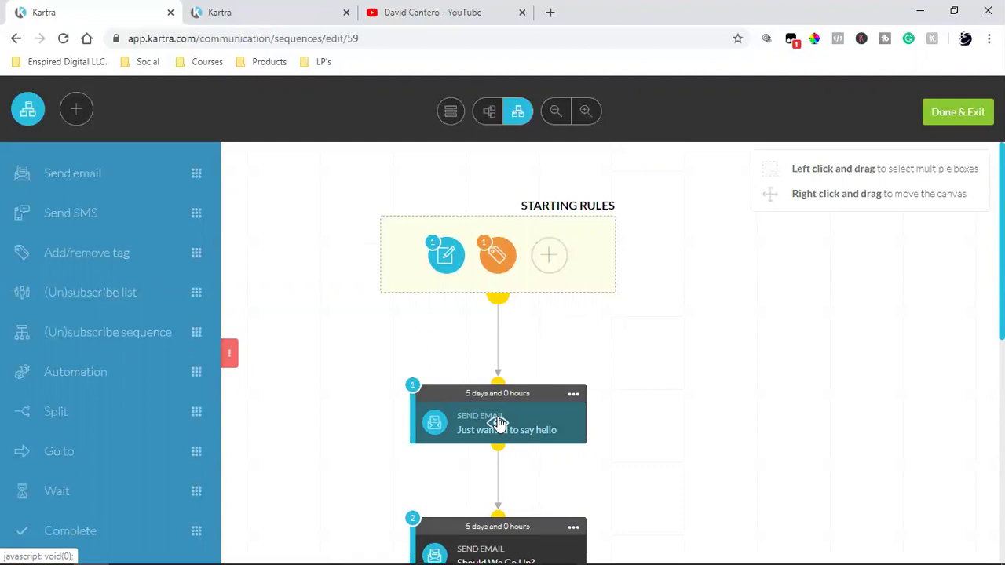
- View the "Just wanted to say hello" email's settings summary and dismiss it, closing the YouTube tab along the way
left_click(500, 424)
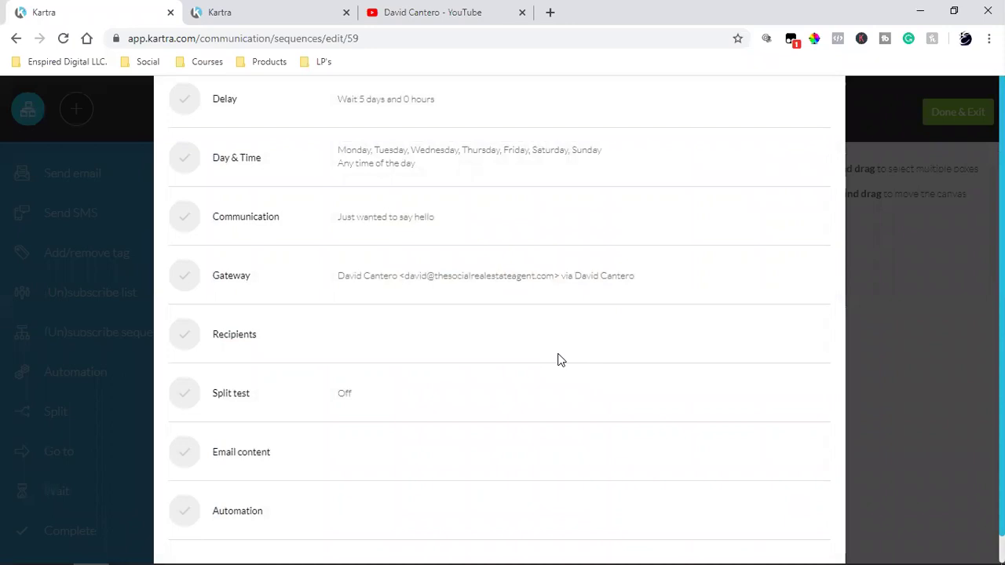
scroll(559, 359, "down", 2)
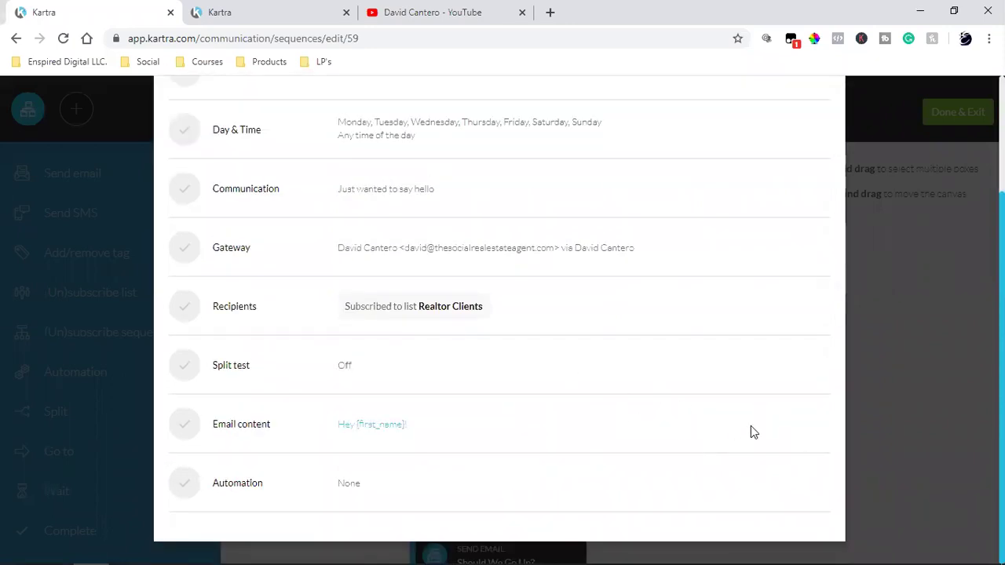
left_click(522, 12)
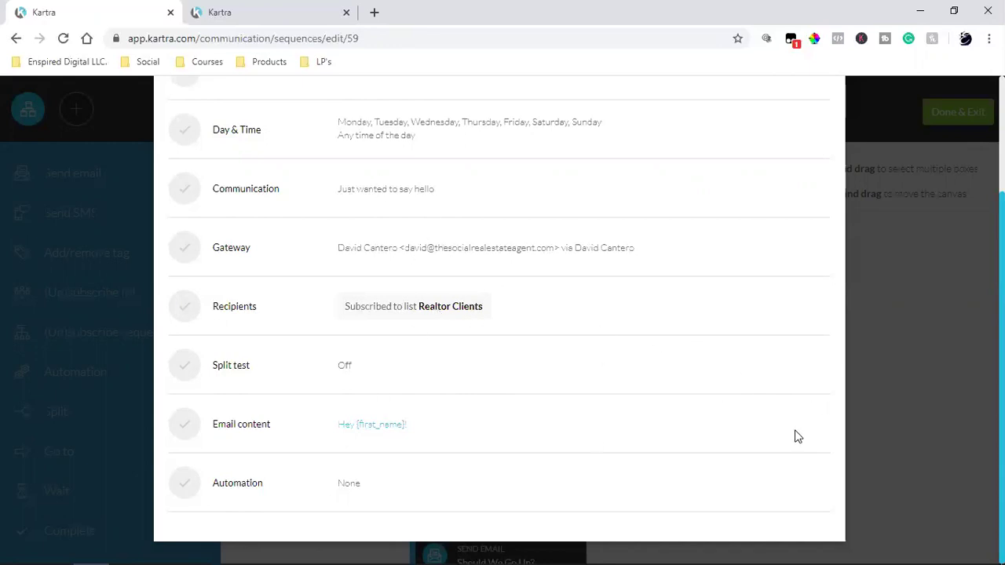
scroll(797, 436, "up", 3)
left_click(807, 137)
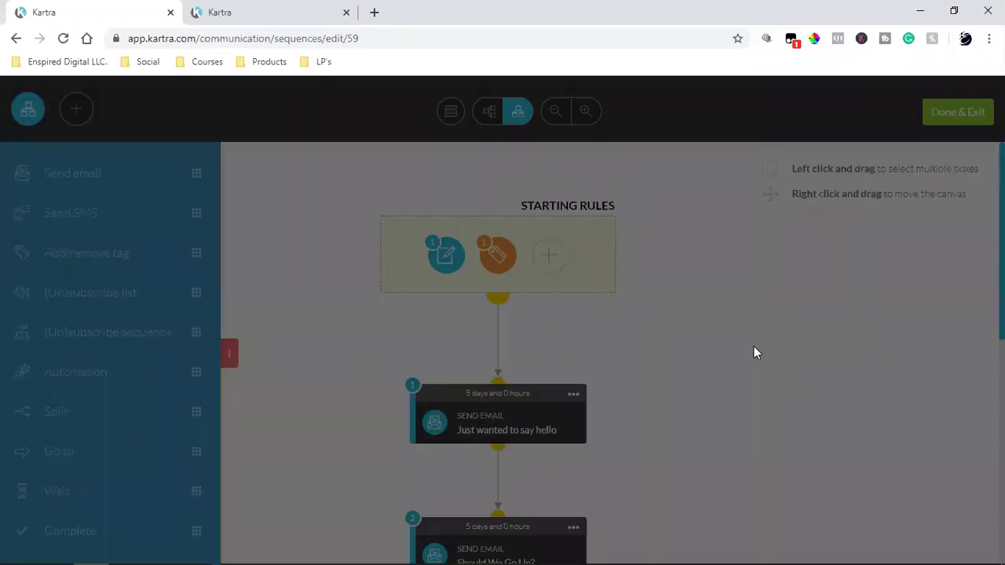
- Open the "Just wanted to say hello" email's editable settings, check its delay, and open its email content for editing
left_click(577, 395)
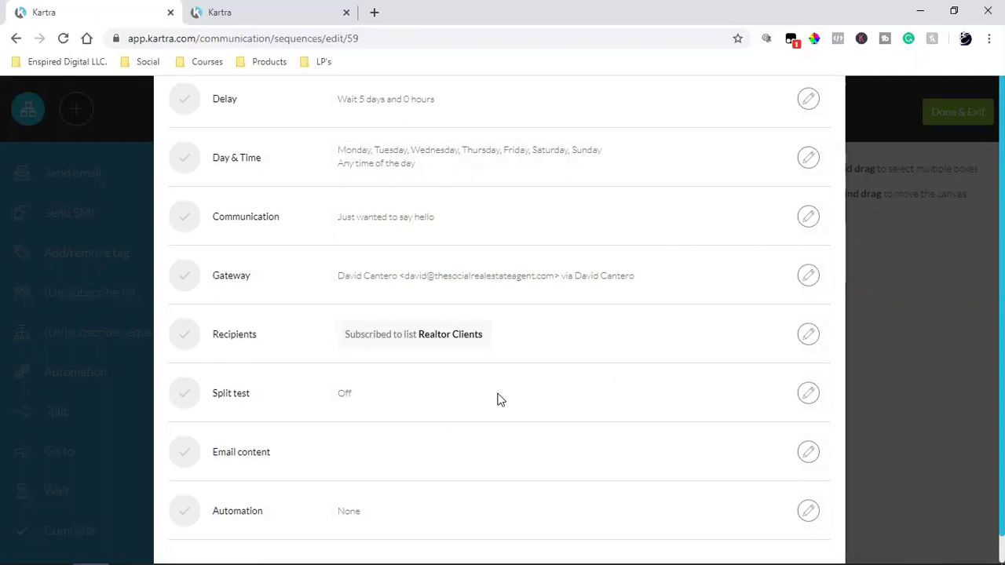
scroll(489, 274, "up", 2)
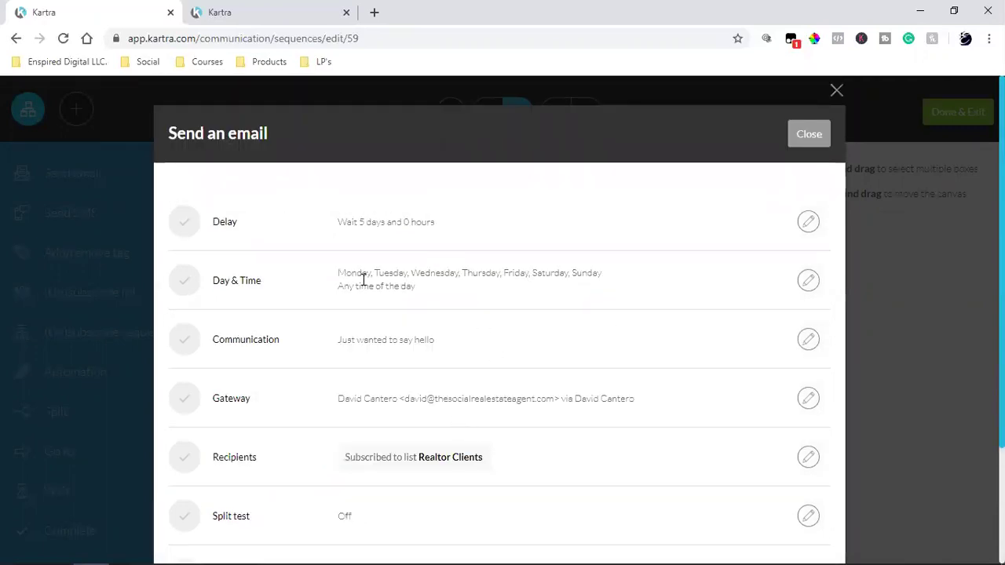
double_click(373, 222)
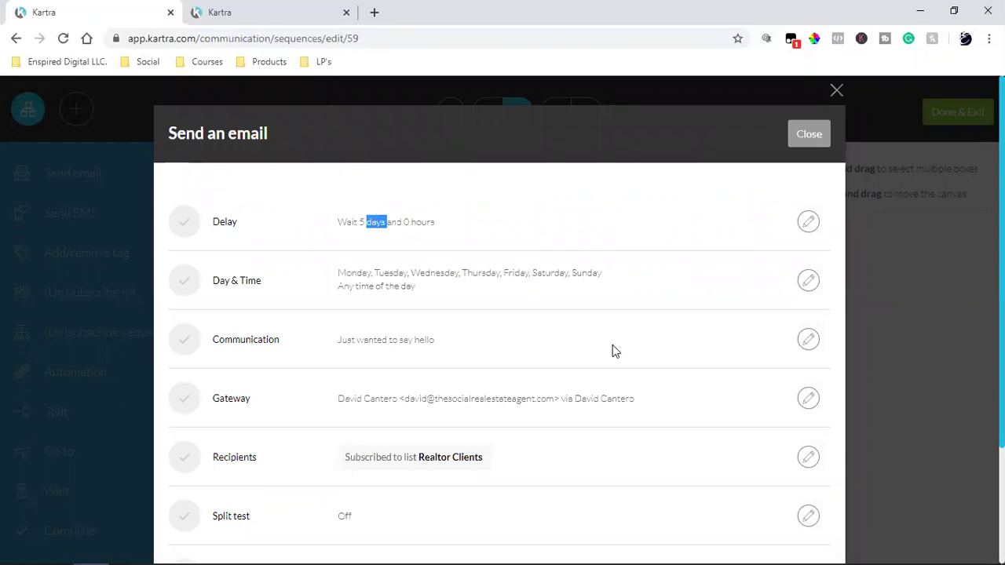
scroll(613, 351, "down", 2)
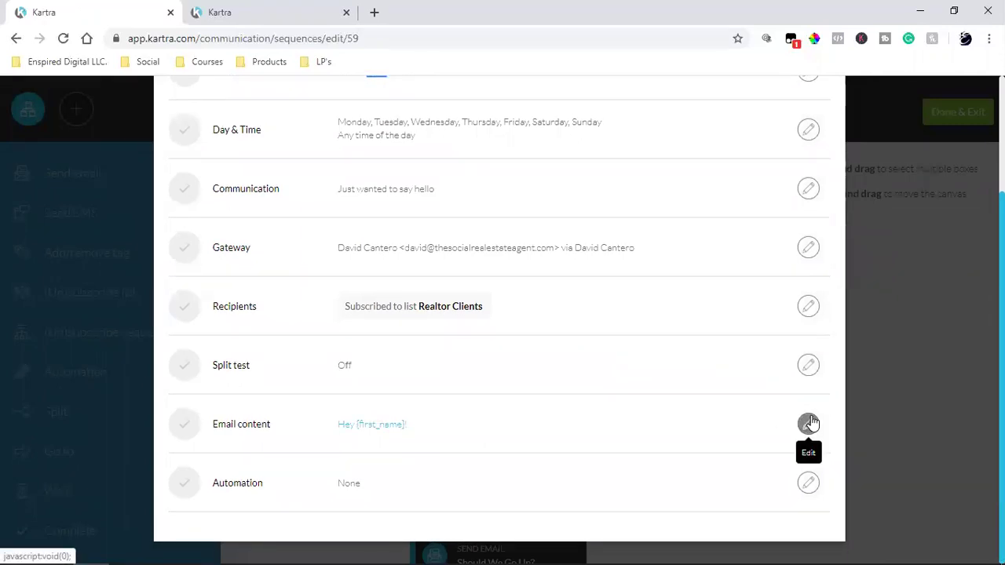
left_click(811, 417)
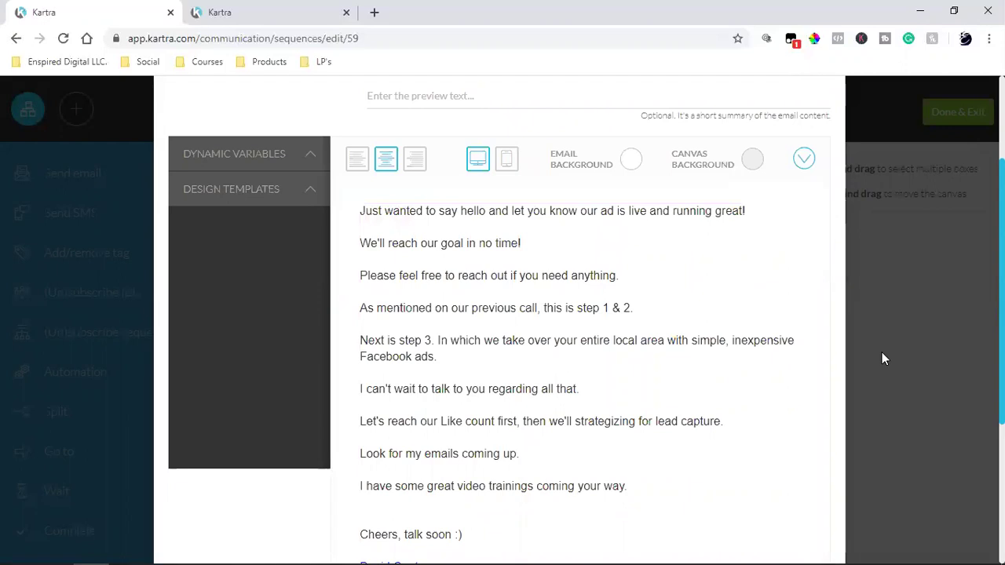
- Browse the full email design templates available for the email content
left_click(232, 196)
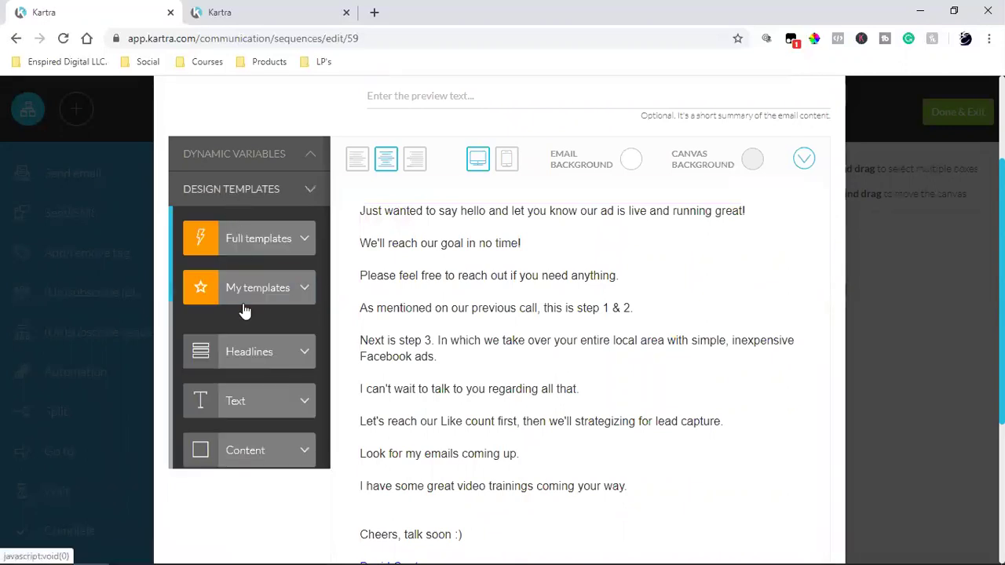
left_click(269, 244)
scroll(262, 316, "down", 5)
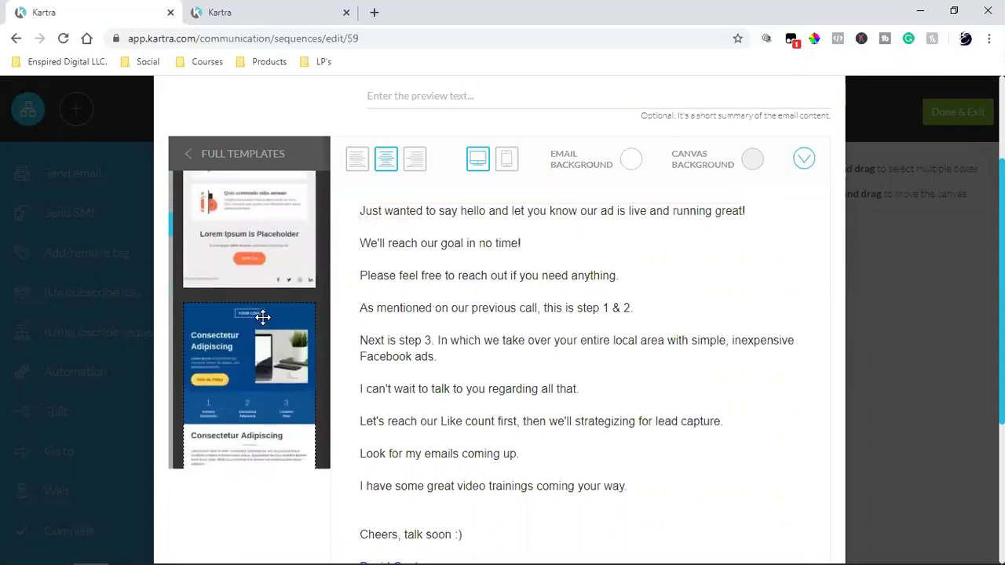
scroll(263, 317, "down", 3)
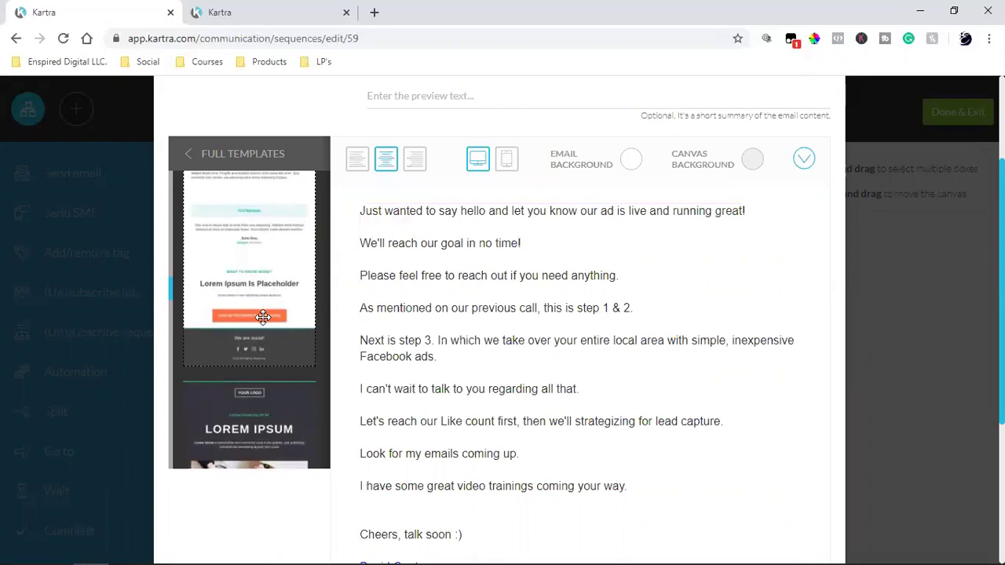
scroll(262, 317, "down", 3)
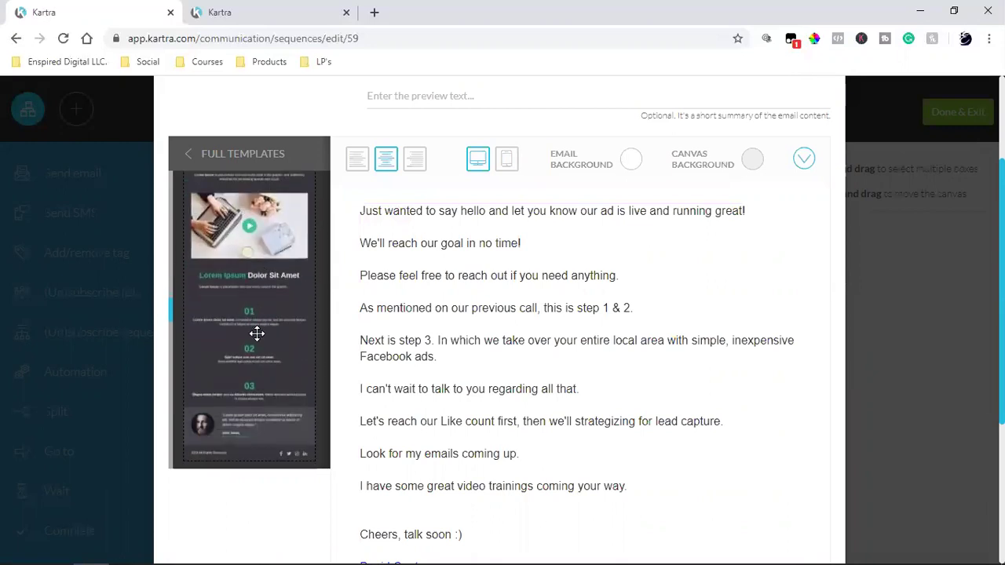
scroll(257, 334, "down", 3)
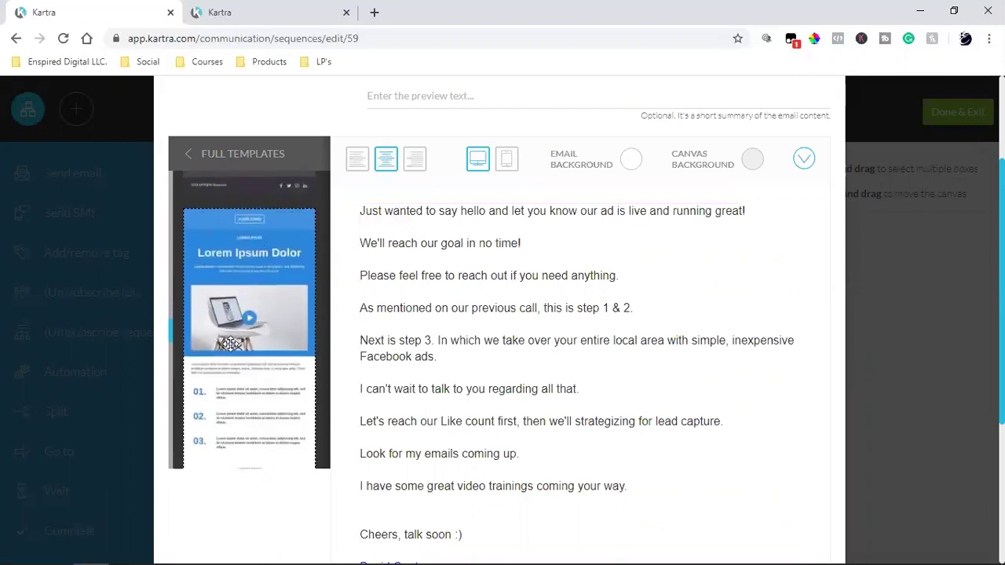
- Return to the email body and make the words "Next is step 3" bold
left_click(639, 307)
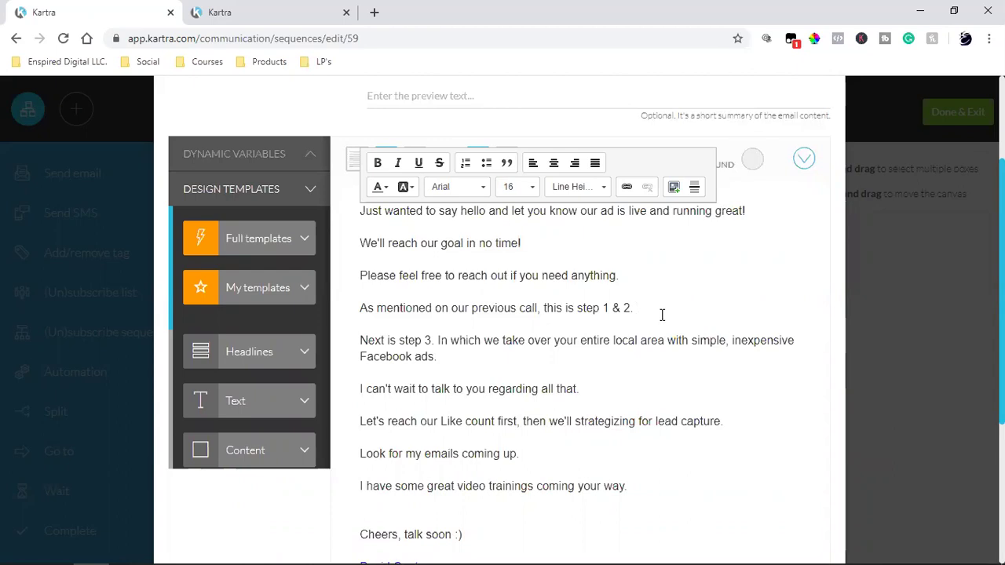
scroll(624, 364, "down", 3)
scroll(624, 363, "up", 5)
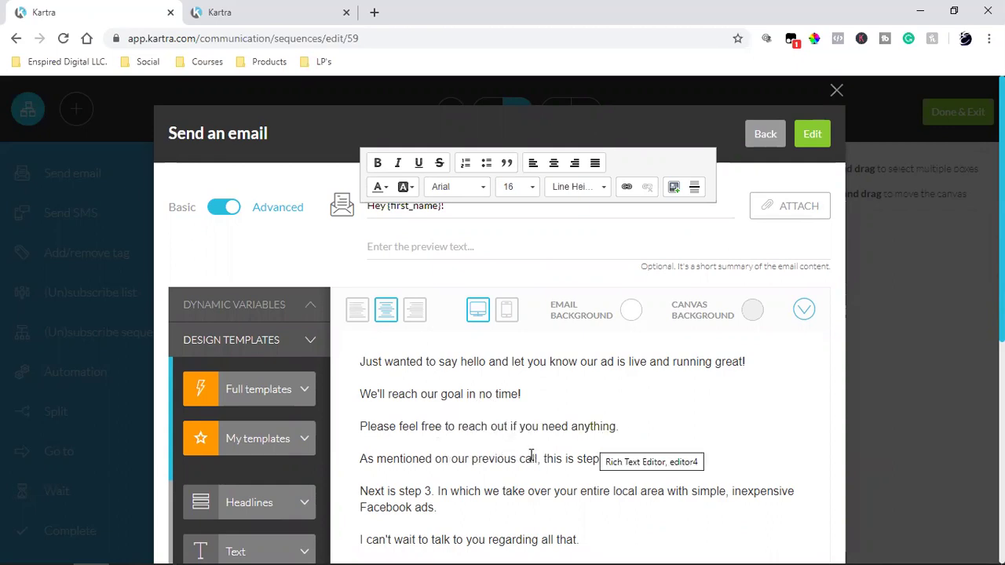
scroll(534, 455, "down", 2)
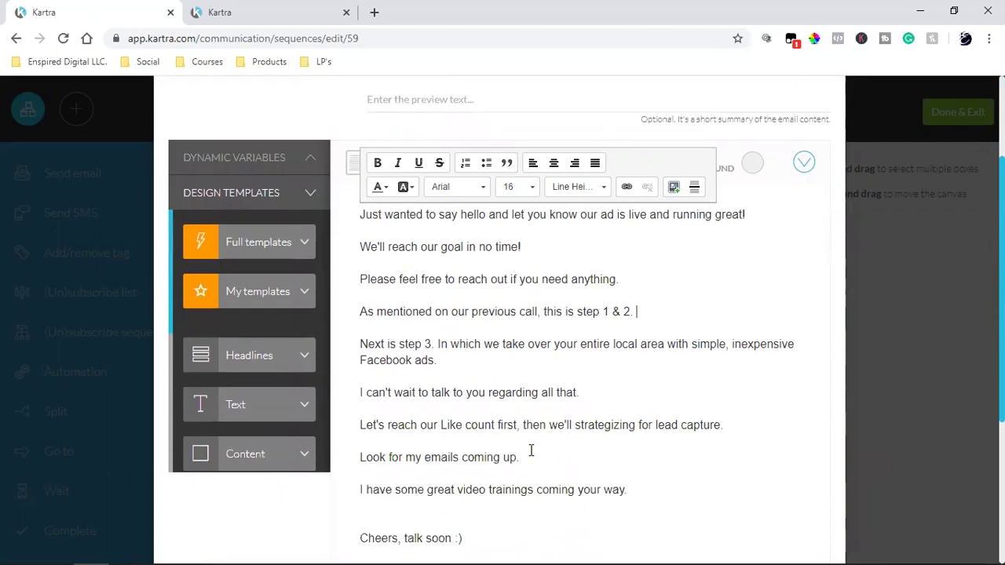
left_click_drag(434, 344, 364, 344)
left_click(416, 358)
left_click_drag(432, 344, 360, 344)
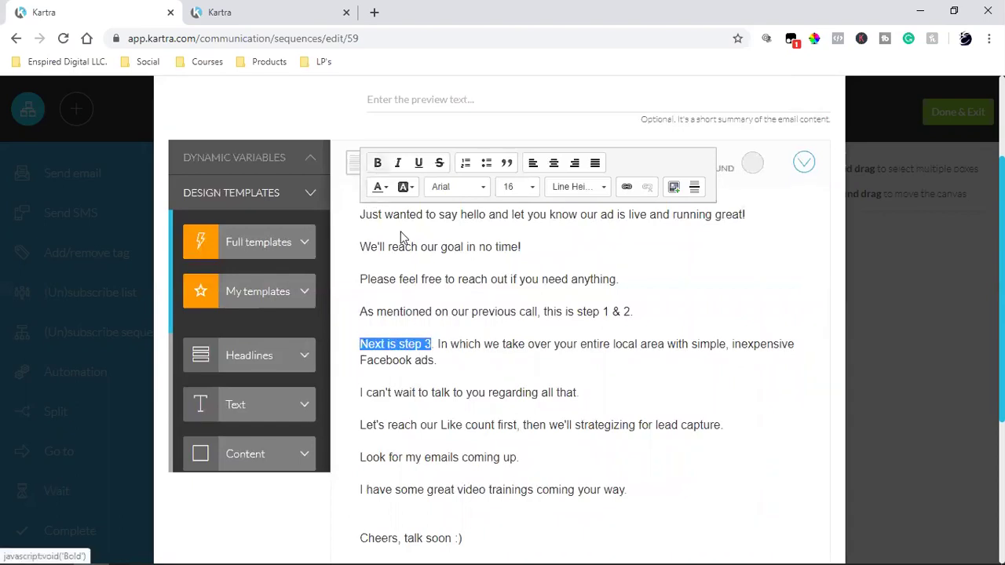
left_click(377, 162)
left_click(584, 377)
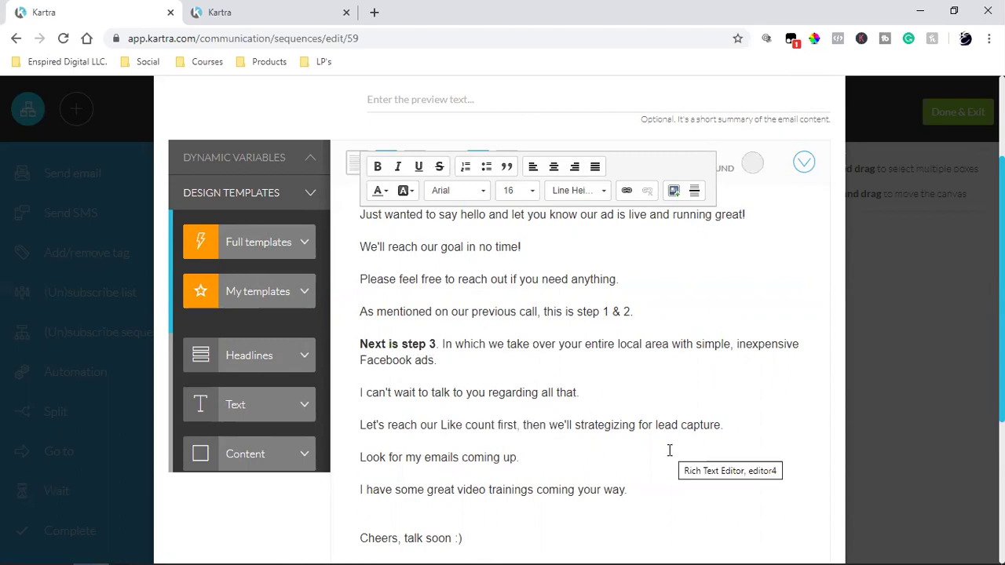
- Correct "strategizing" to "strategize" in the sentence about reaching the Like count
scroll(668, 449, "down", 2)
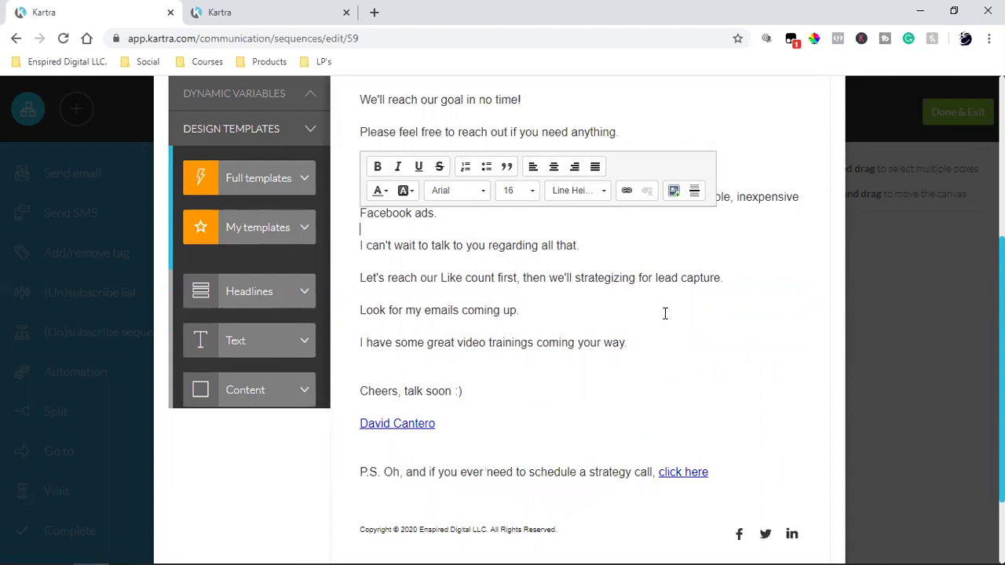
left_click(633, 278)
key("BackSpace")
key("BackSpace")
key("BackSpace")
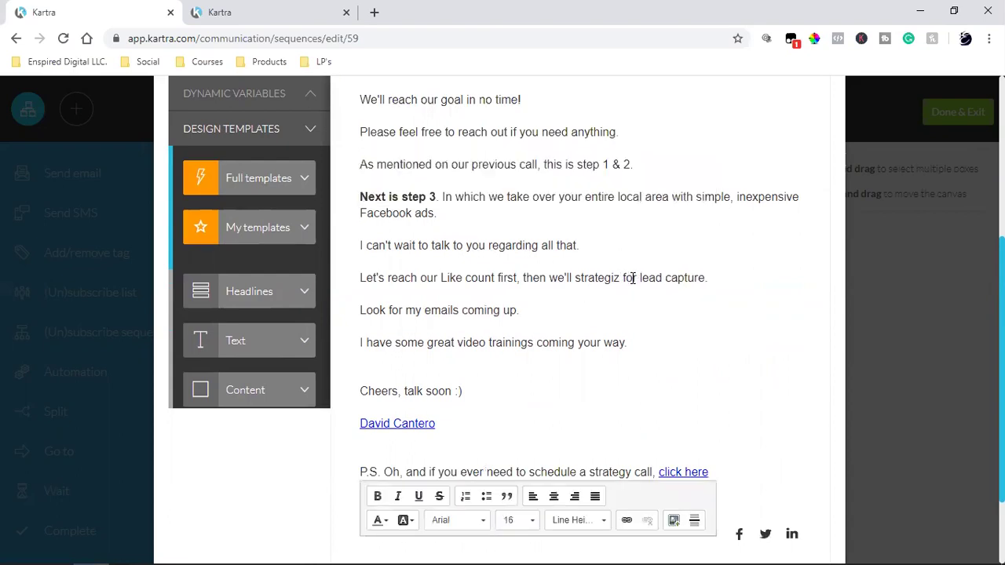
type("e")
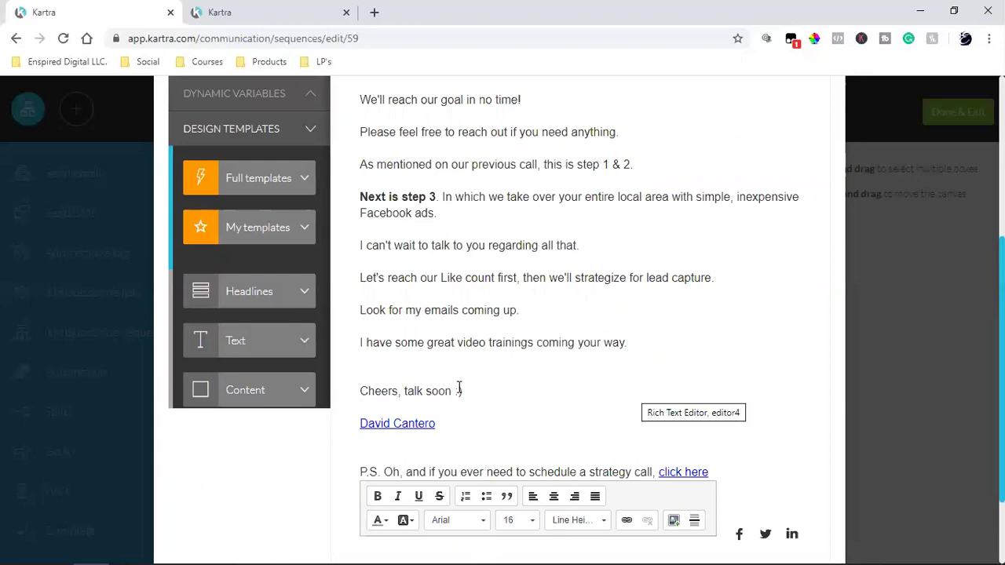
- Remove the extra blank line above "Cheers, talk soon :)" and review the email down to its scheduling link and footer
left_click(425, 377)
key("BackSpace")
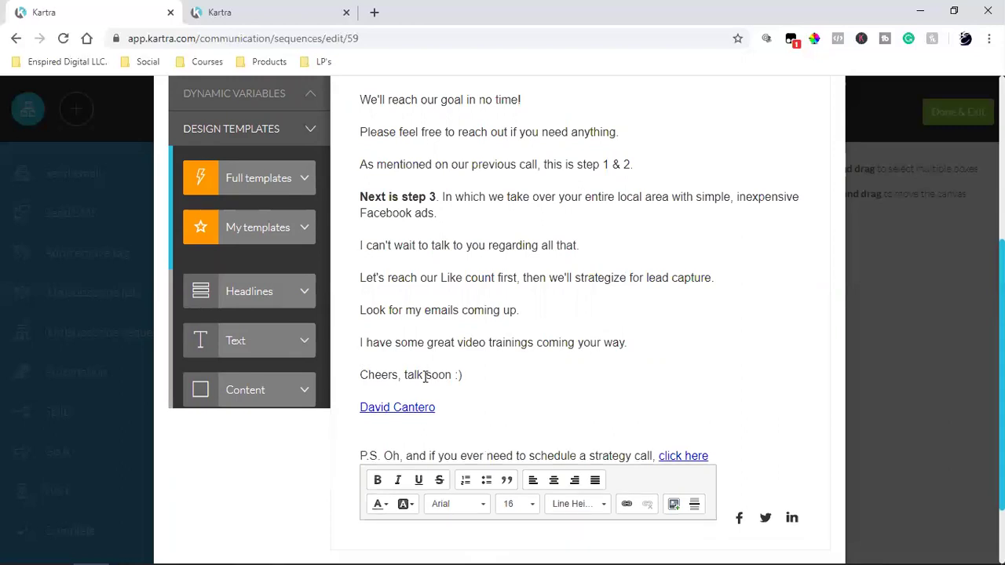
scroll(572, 356, "up", 2)
scroll(574, 358, "down", 2)
scroll(574, 357, "down", 1)
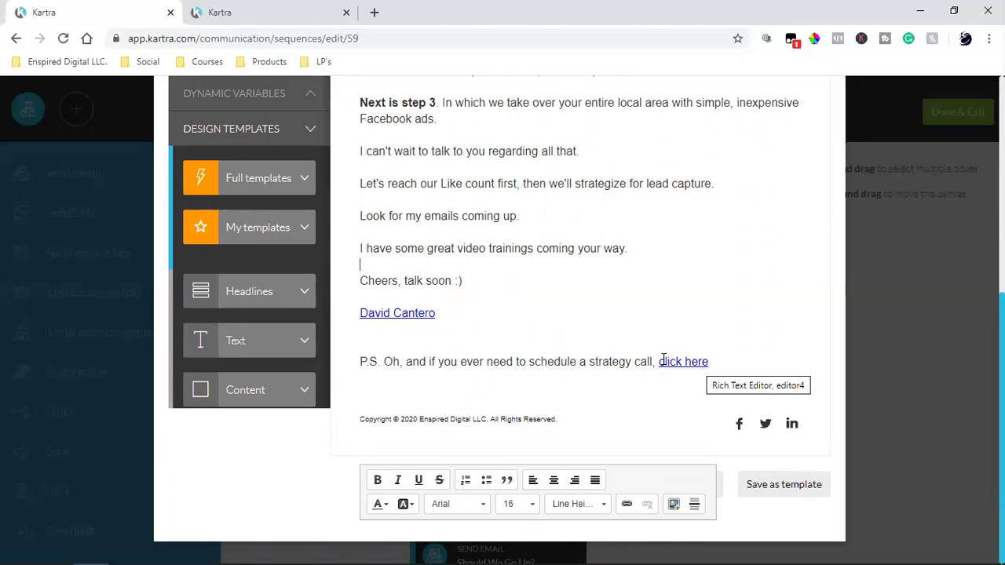
scroll(579, 355, "up", 4)
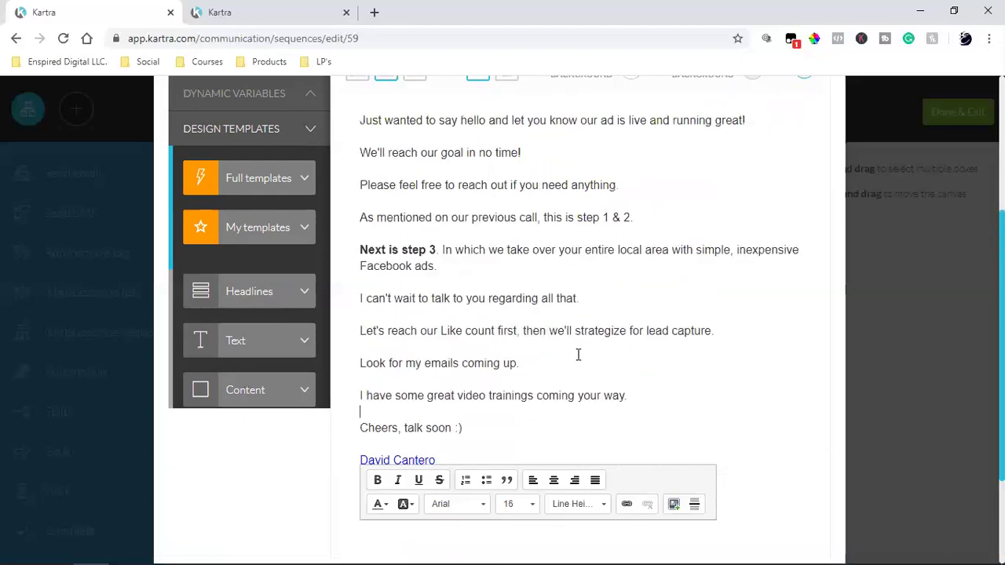
- Make "P.S." bold in the email's closing line about scheduling a strategy call
scroll(579, 354, "down", 4)
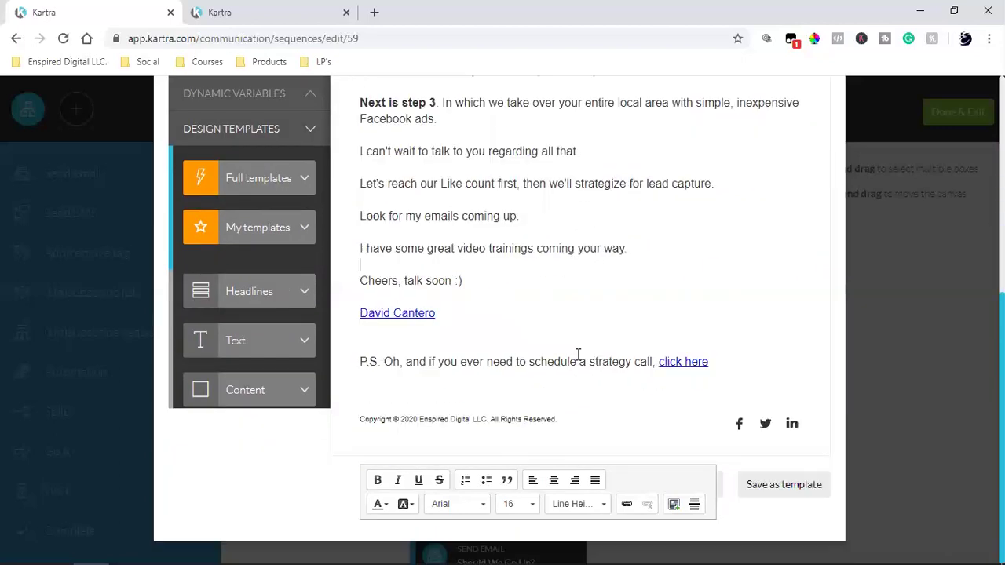
left_click(713, 362)
left_click_drag(382, 362, 356, 361)
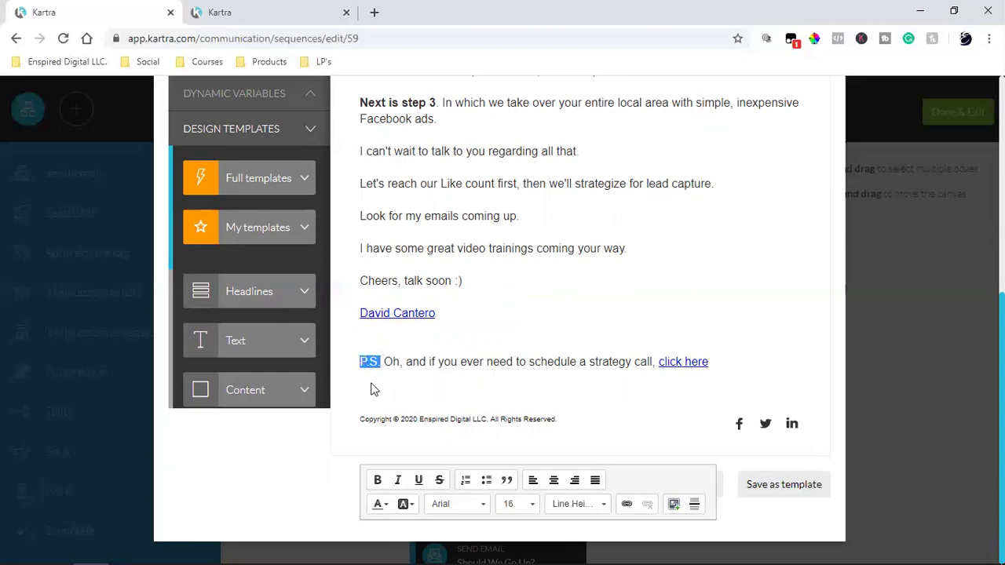
left_click(378, 481)
left_click(469, 355)
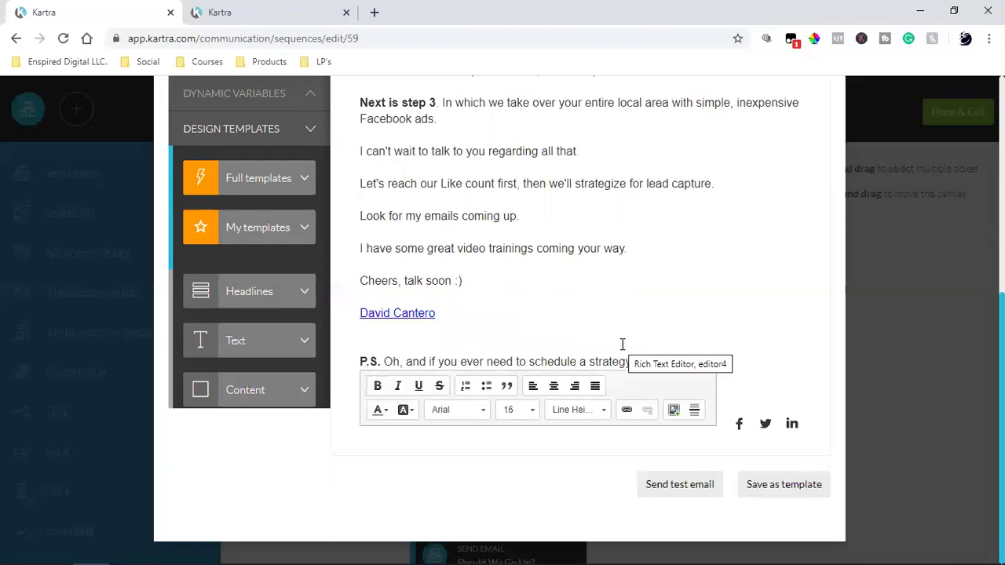
left_click(508, 488)
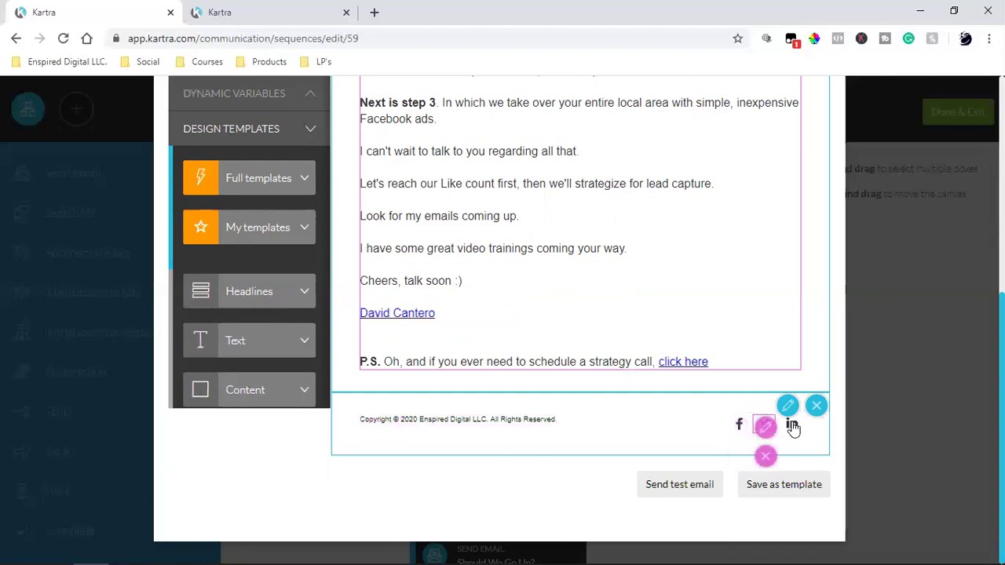
- Change the email's subject line to "Hey {first_name}, just wanted to reach out!"
scroll(629, 432, "up", 5)
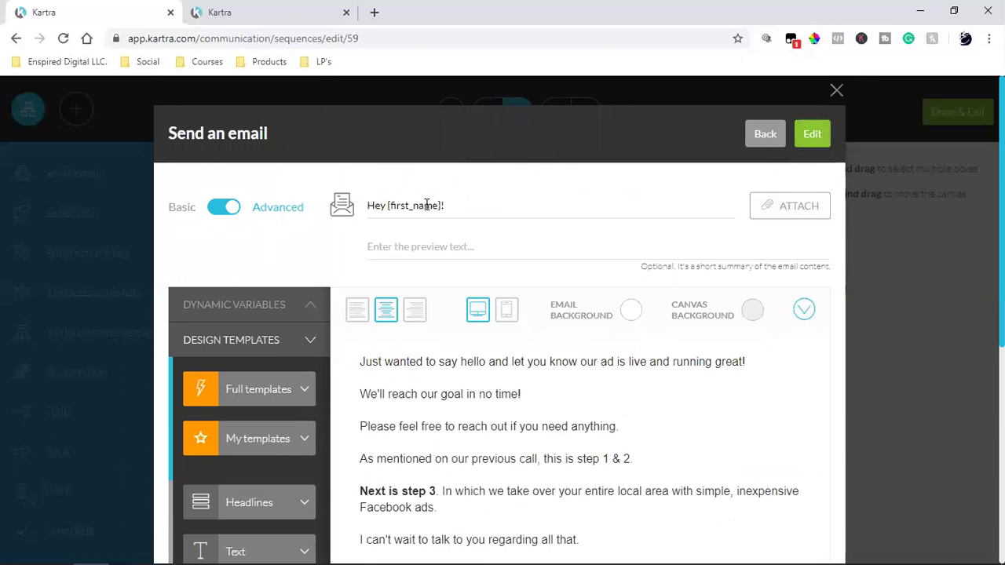
left_click(464, 203)
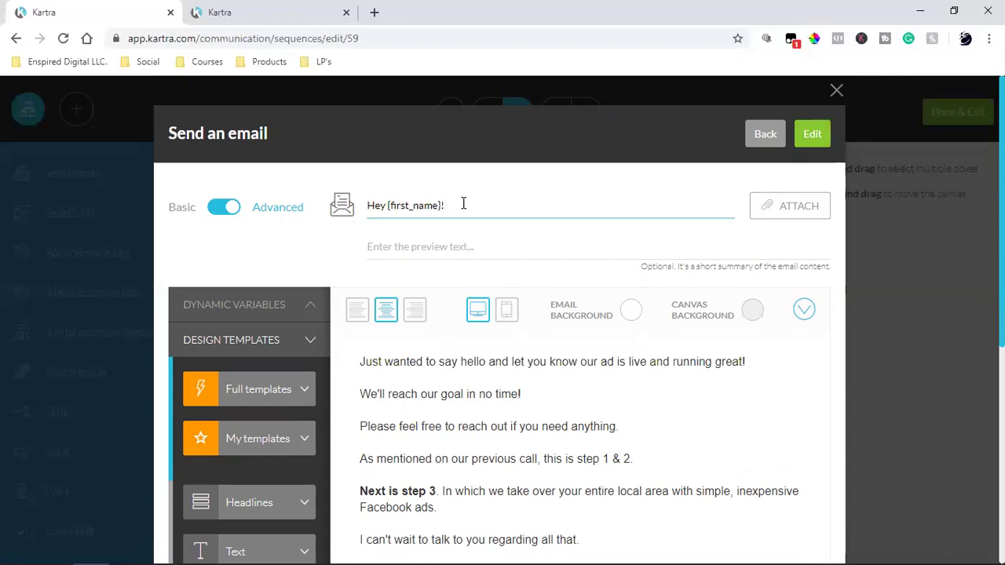
type("jus wanted to reach h")
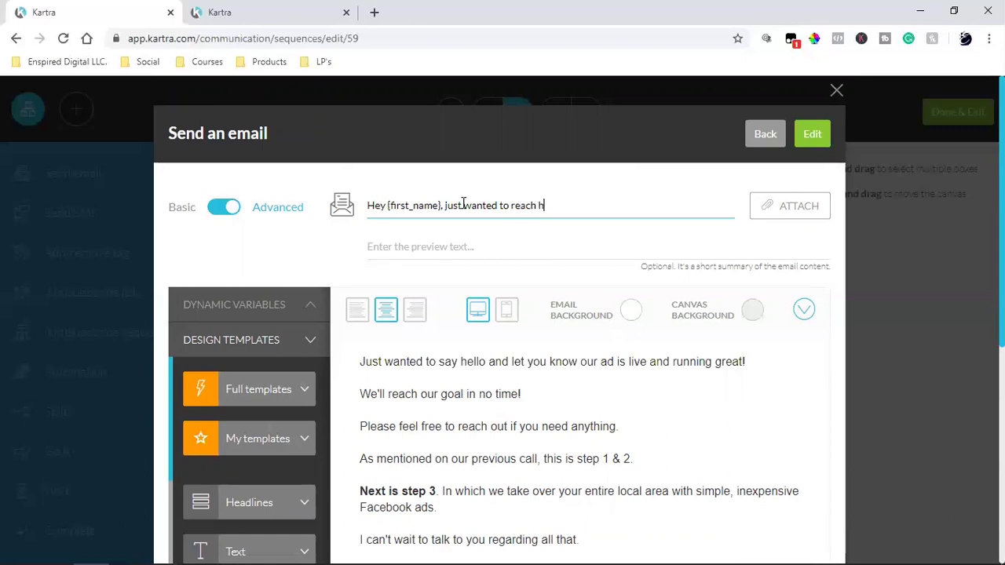
type("outrout")
scroll(610, 369, "down", 4)
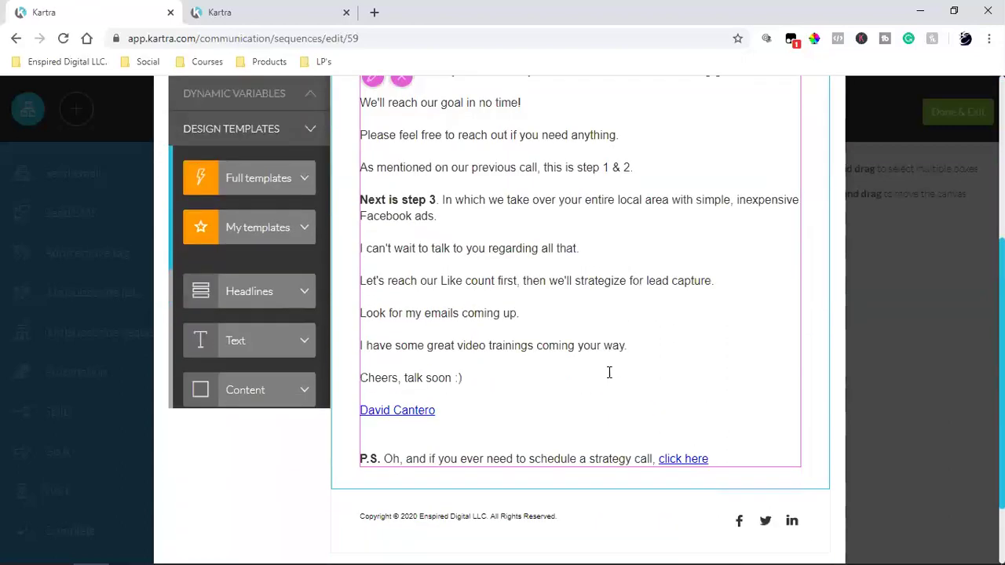
scroll(609, 373, "up", 4)
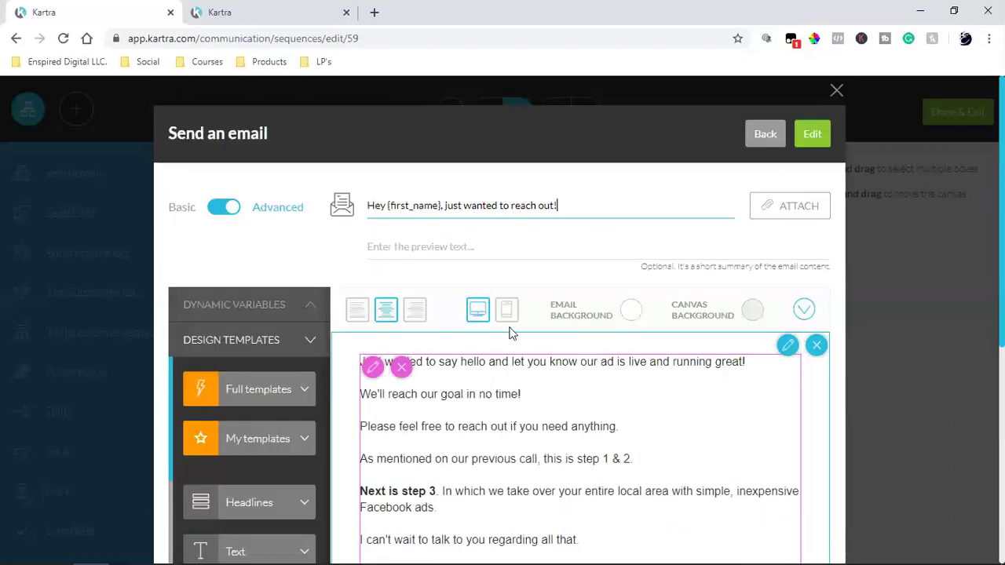
- Show the dynamic variables available for the email and copy the {first_name} placeholder
left_click(235, 305)
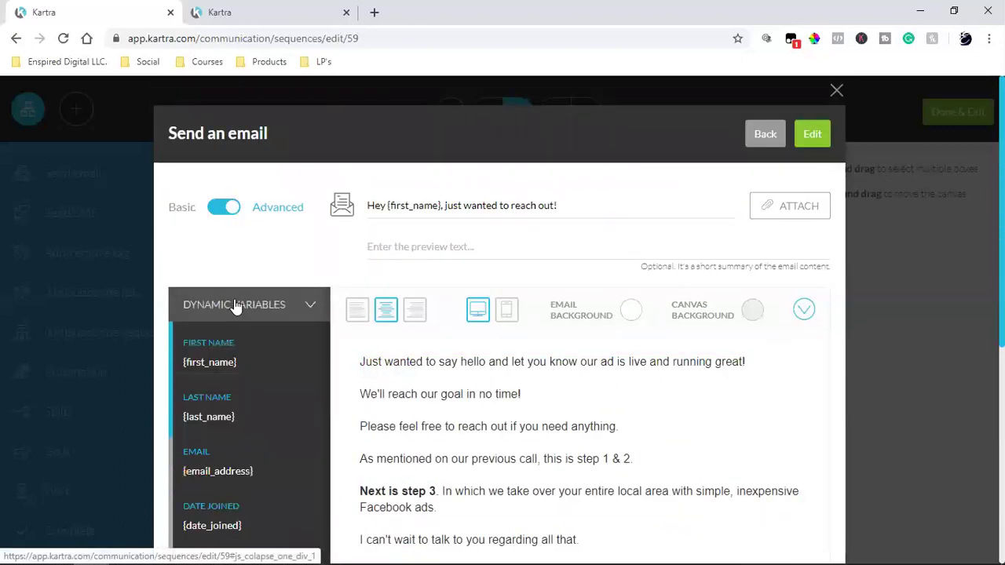
triple_click(203, 366)
right_click(207, 367)
left_click(236, 374)
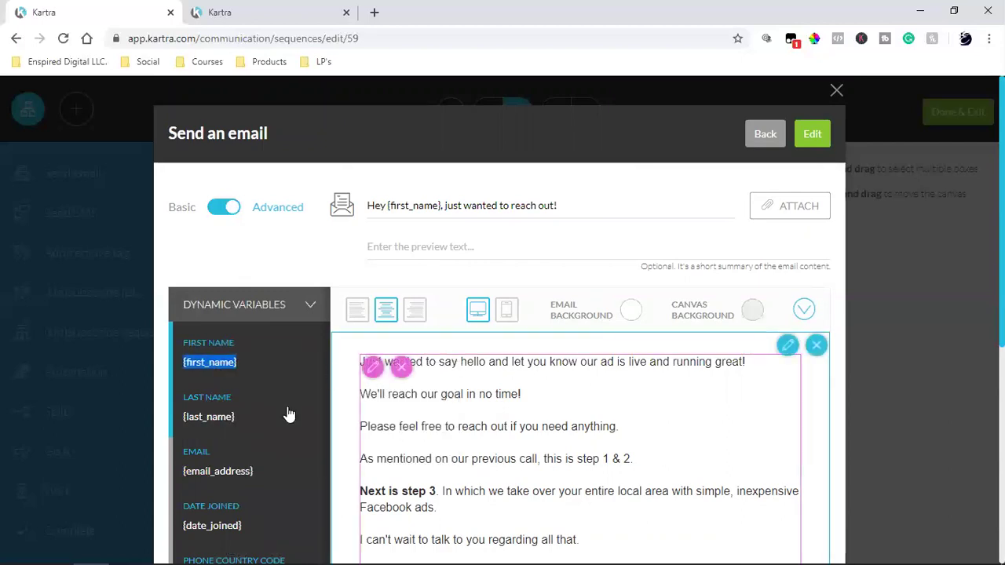
- Review the first email's body down to its footer and close the email's settings
scroll(469, 314, "down", 2)
scroll(470, 315, "up", 2)
scroll(482, 343, "down", 2)
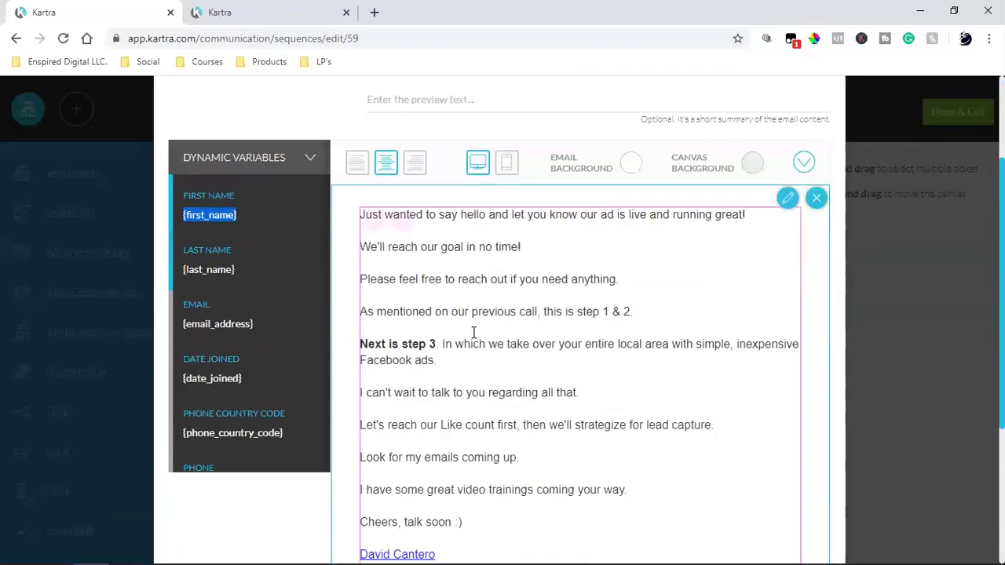
scroll(529, 381, "down", 2)
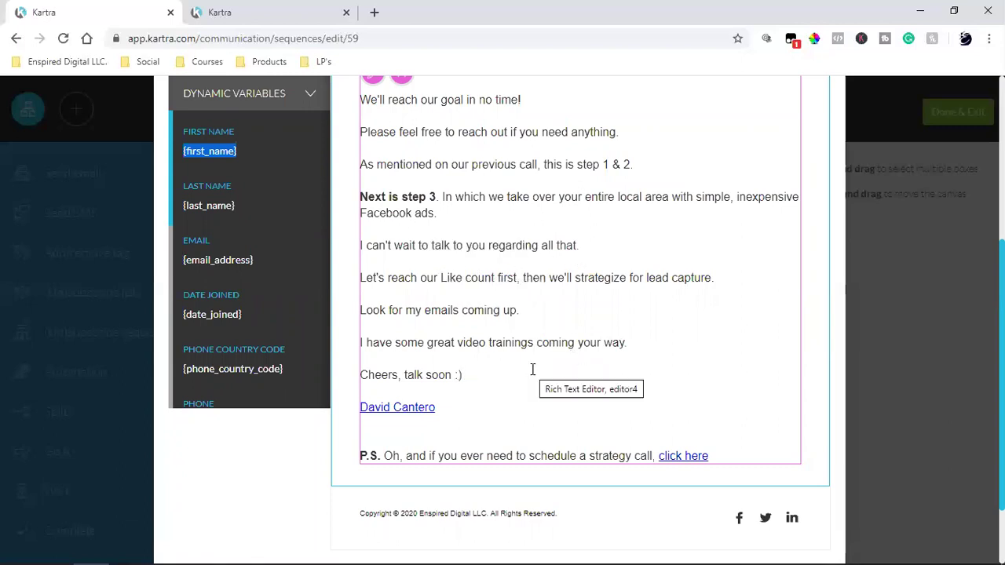
scroll(532, 370, "up", 2)
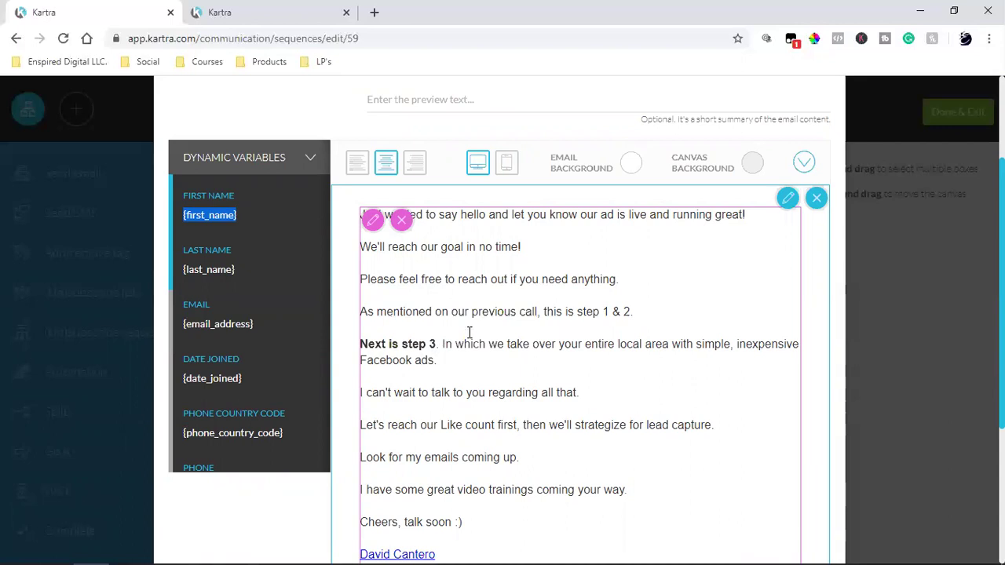
scroll(571, 382, "up", 2)
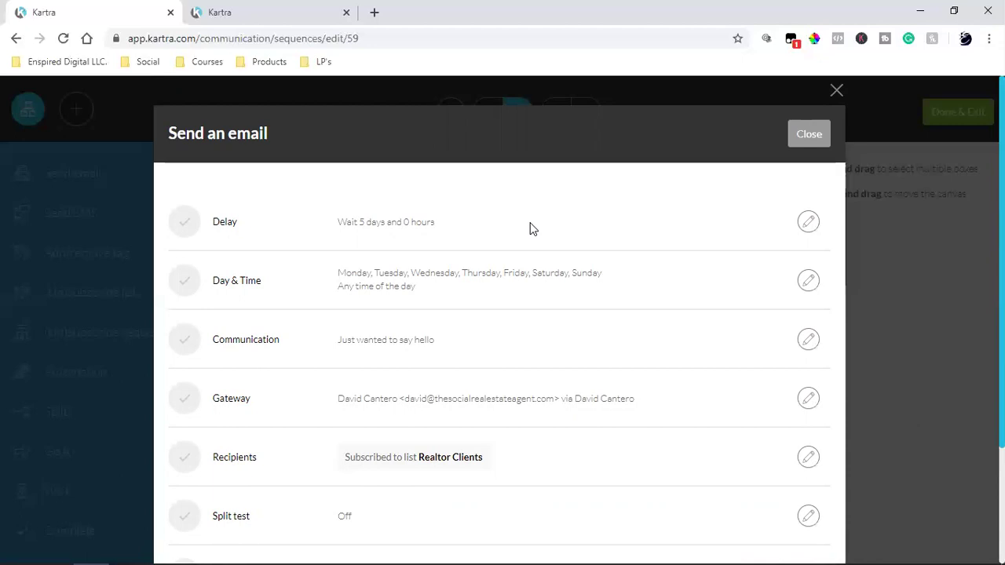
left_click(809, 144)
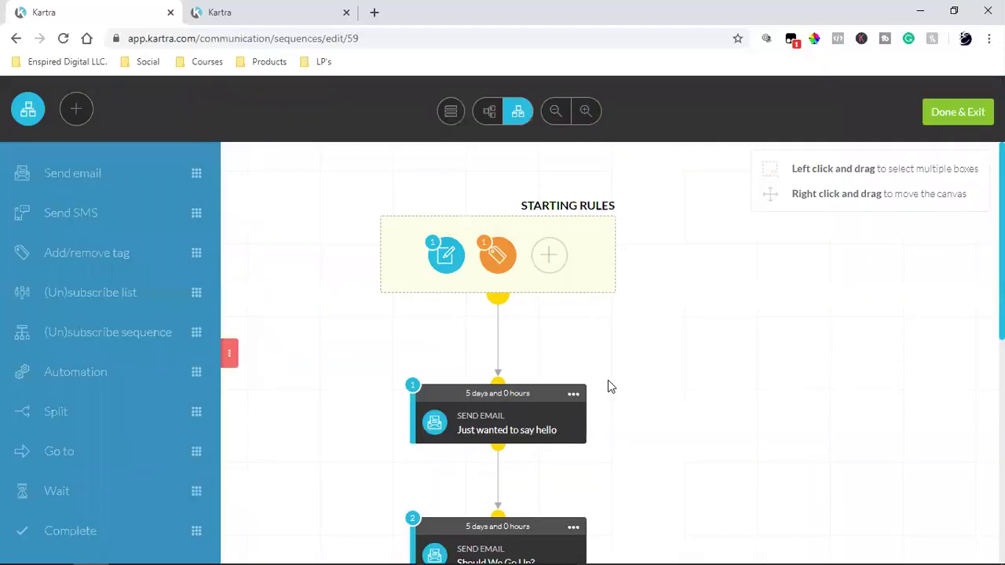
- Examine the sequence's starting rules for the opt-in form and tag, checking the Kartra forms list in between
left_click(499, 247)
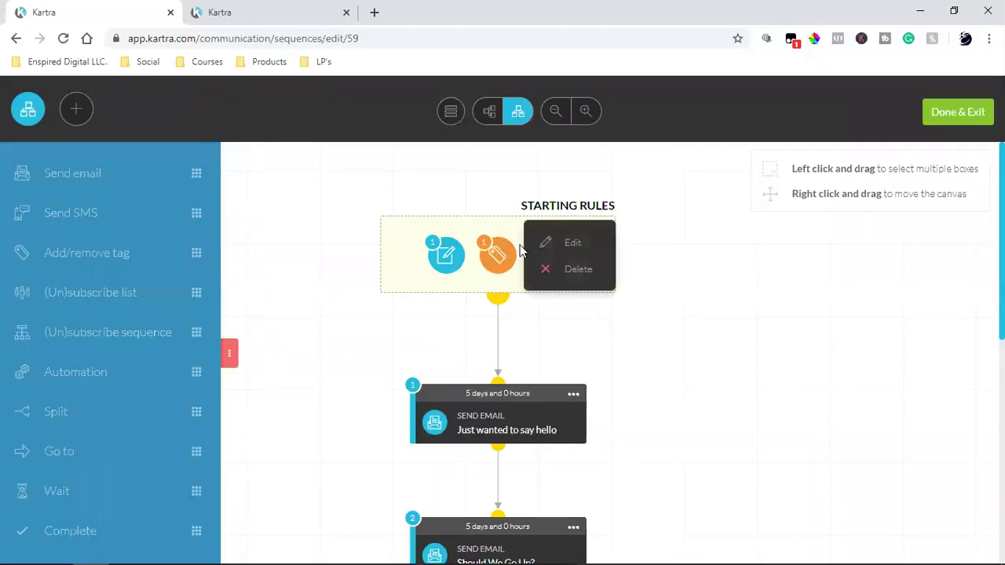
left_click(561, 245)
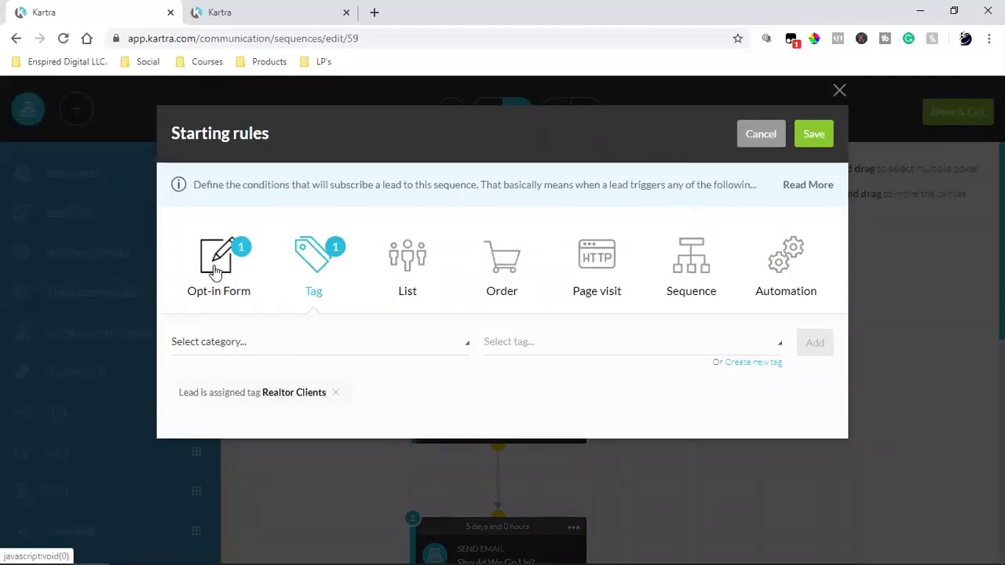
left_click(216, 273)
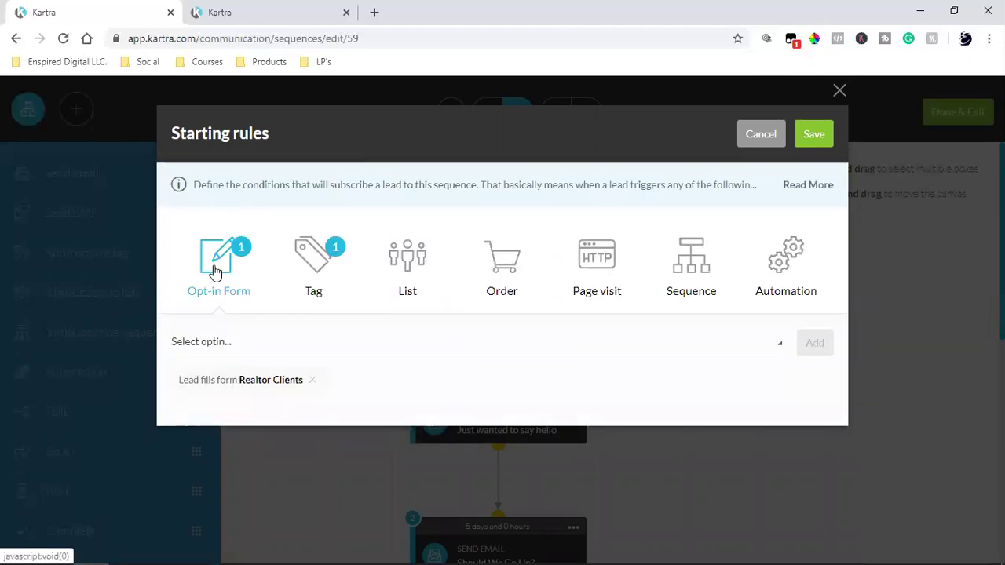
left_click(228, 12)
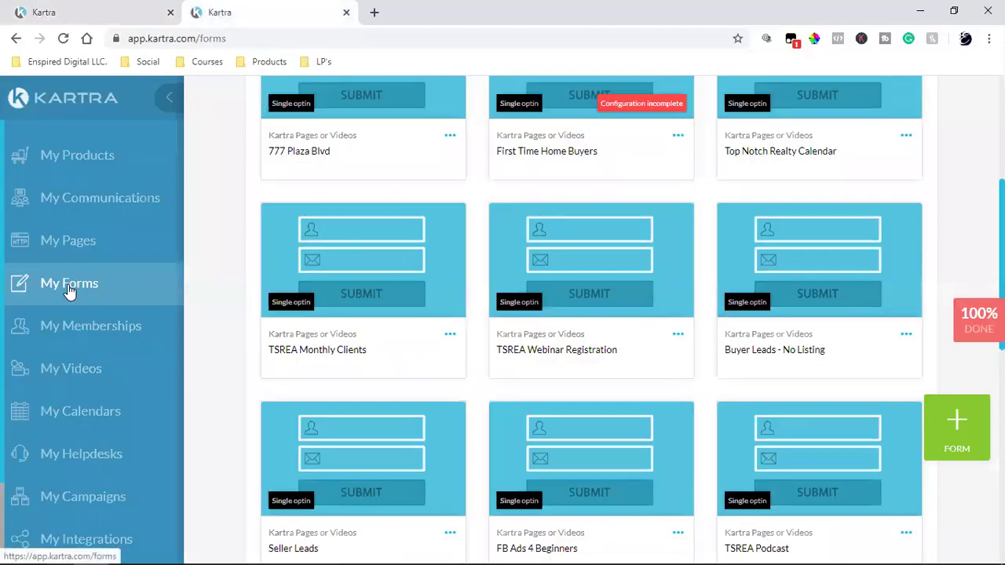
left_click(118, 11)
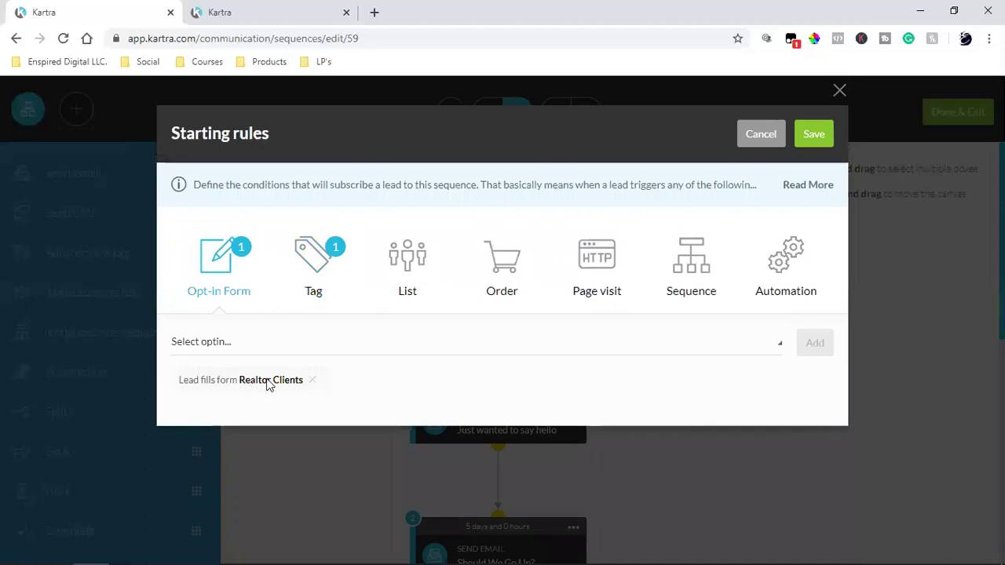
left_click(313, 269)
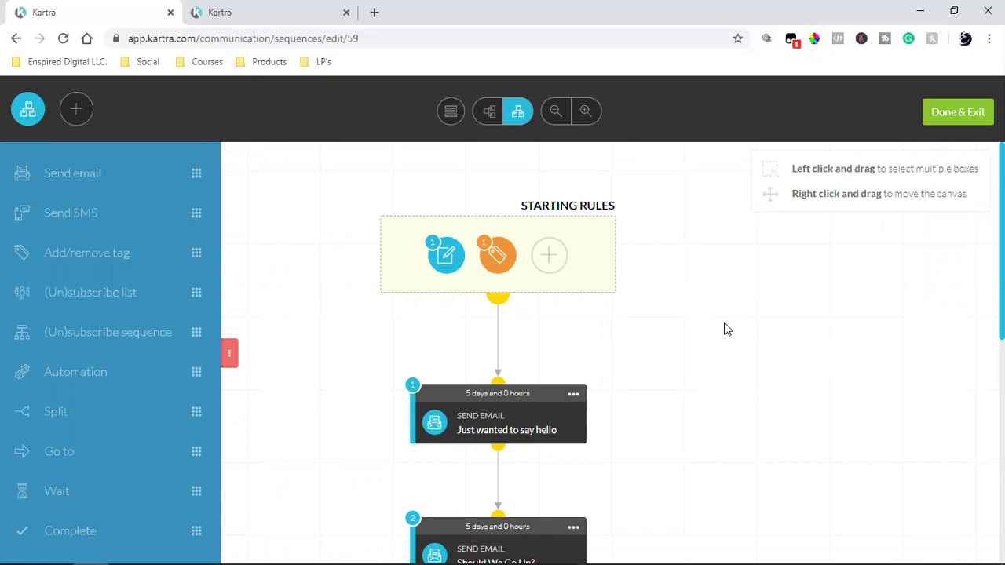
- Examine the settings and recipient condition of the second email, "Should We Go Up?", and close them without changes
scroll(725, 328, "down", 5)
left_click(569, 233)
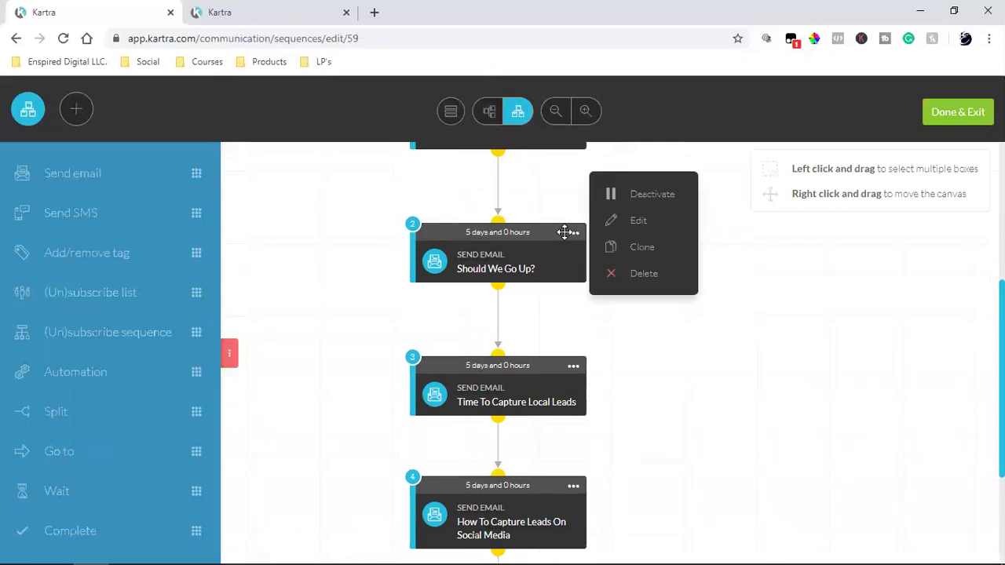
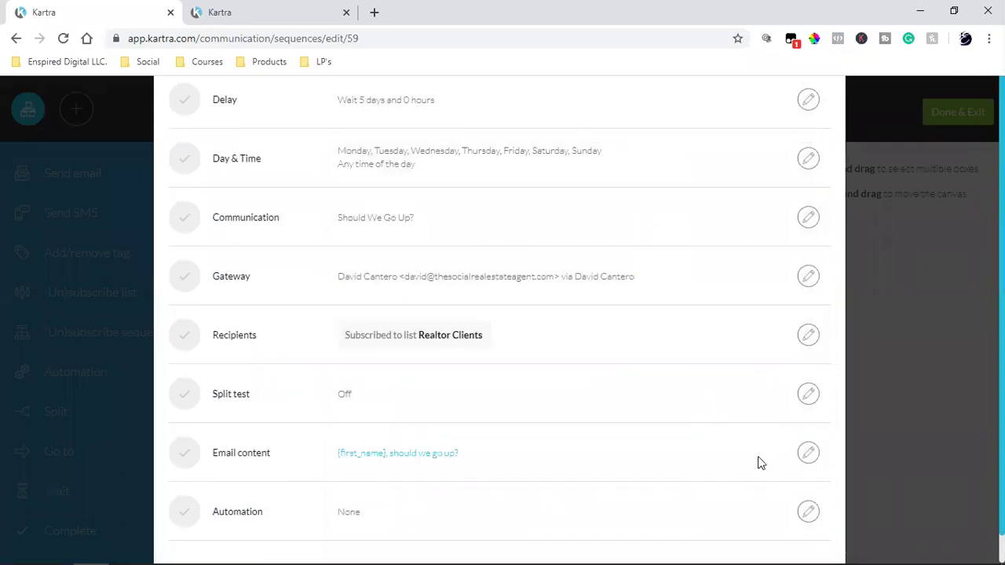
scroll(806, 458, "up", 2)
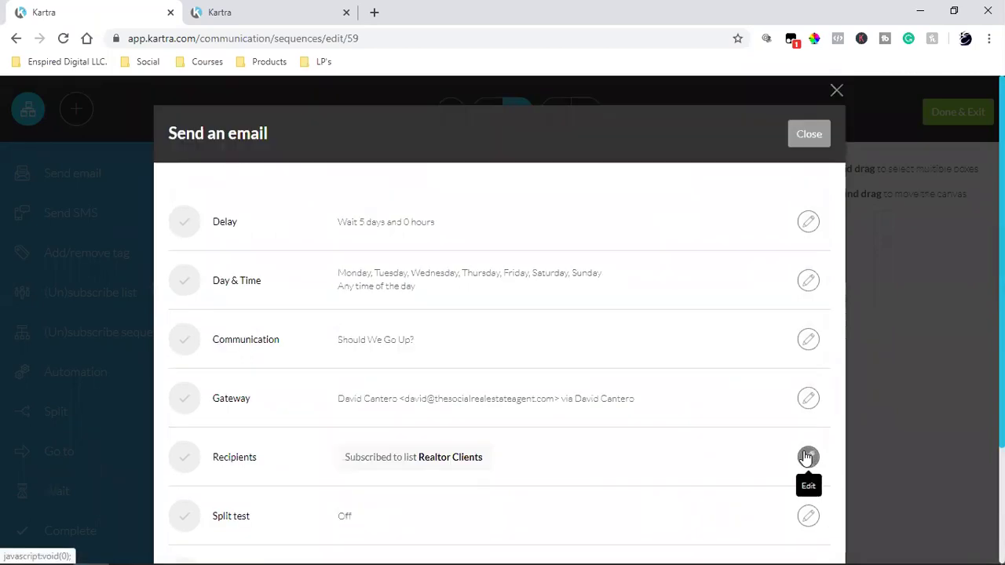
left_click(807, 458)
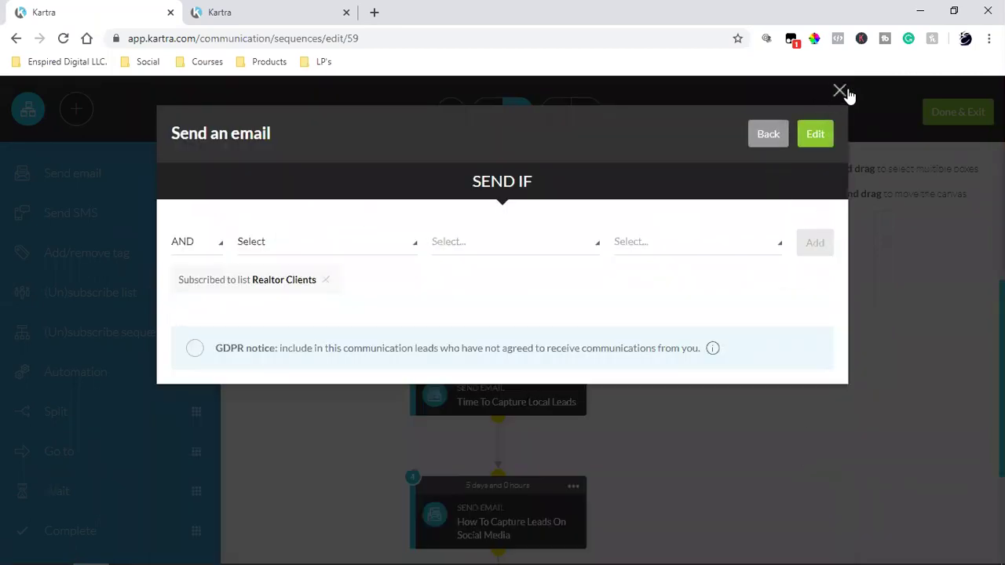
left_click(768, 395)
- Look over the remaining emails in the sequence and reopen the settings of "Should We Go Up?" for review
scroll(768, 395, "down", 2)
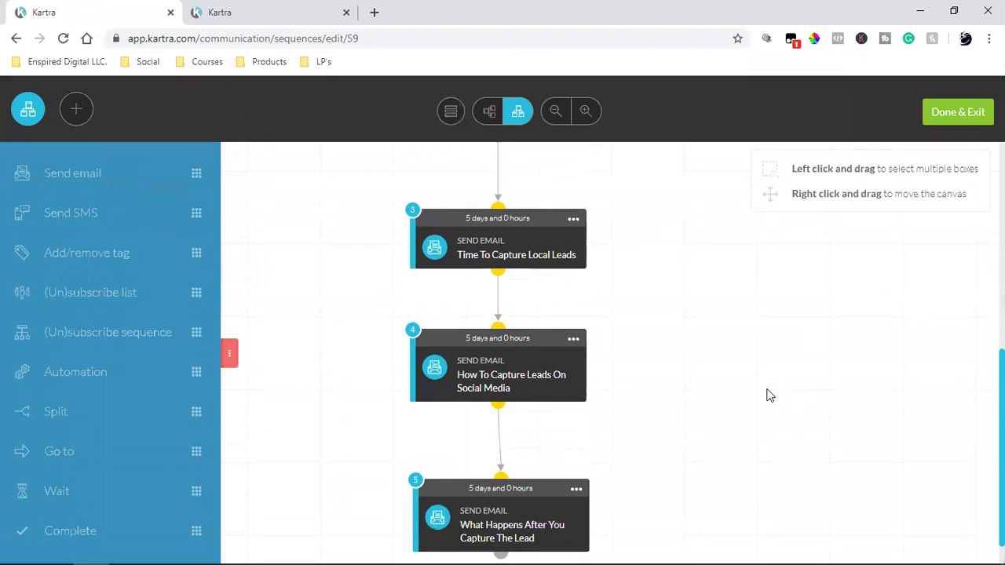
scroll(768, 395, "up", 4)
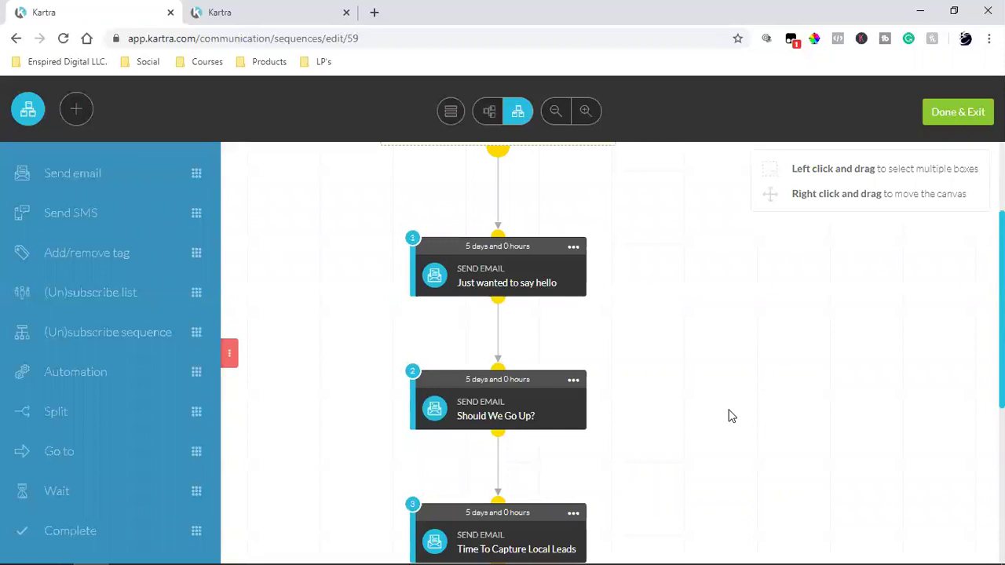
left_click(574, 381)
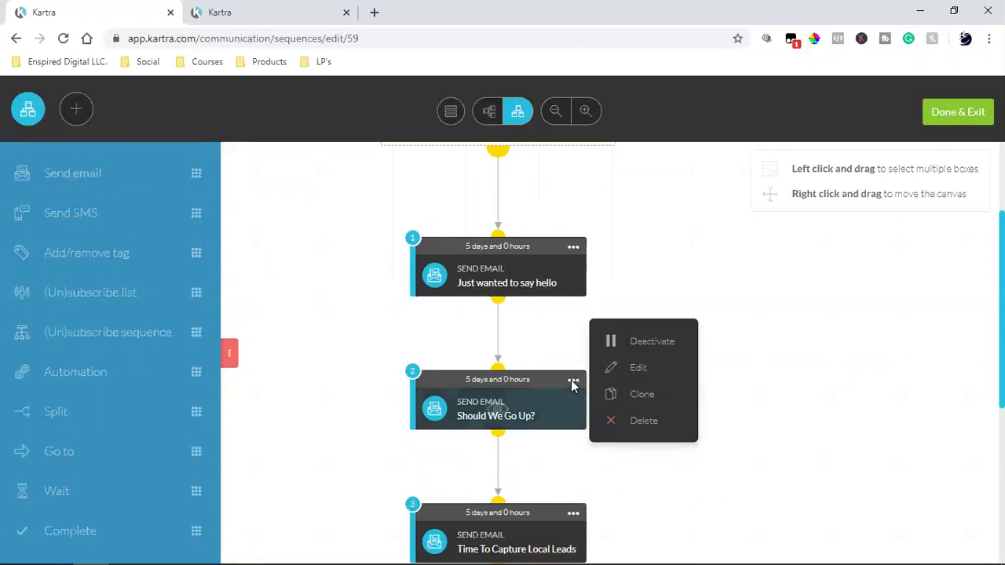
left_click(638, 369)
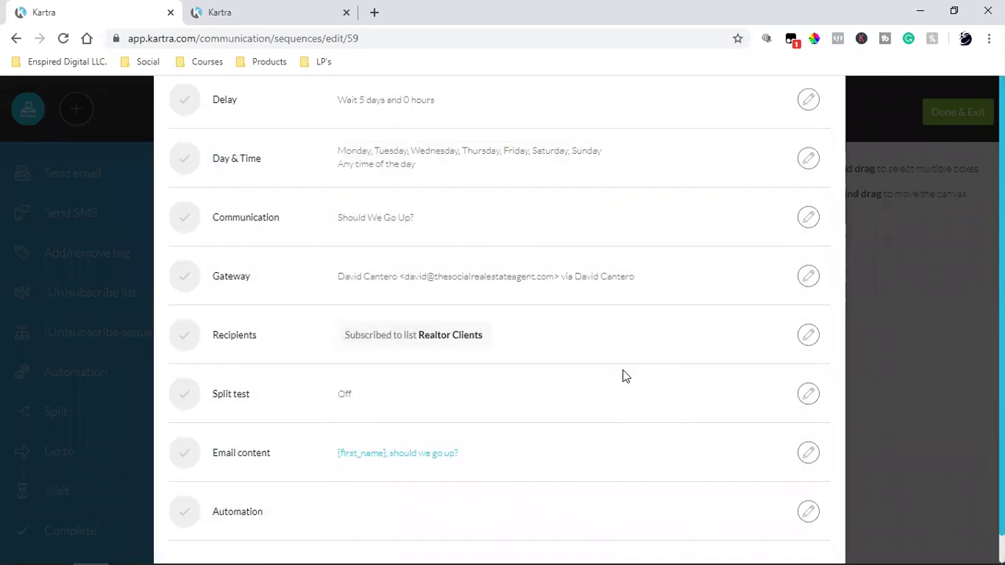
scroll(623, 377, "up", 2)
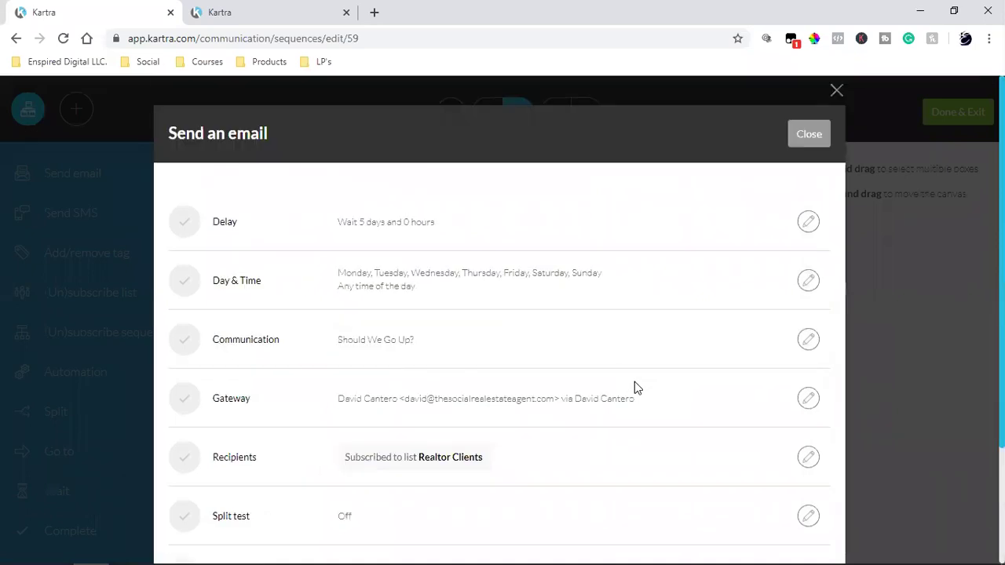
scroll(635, 382, "down", 2)
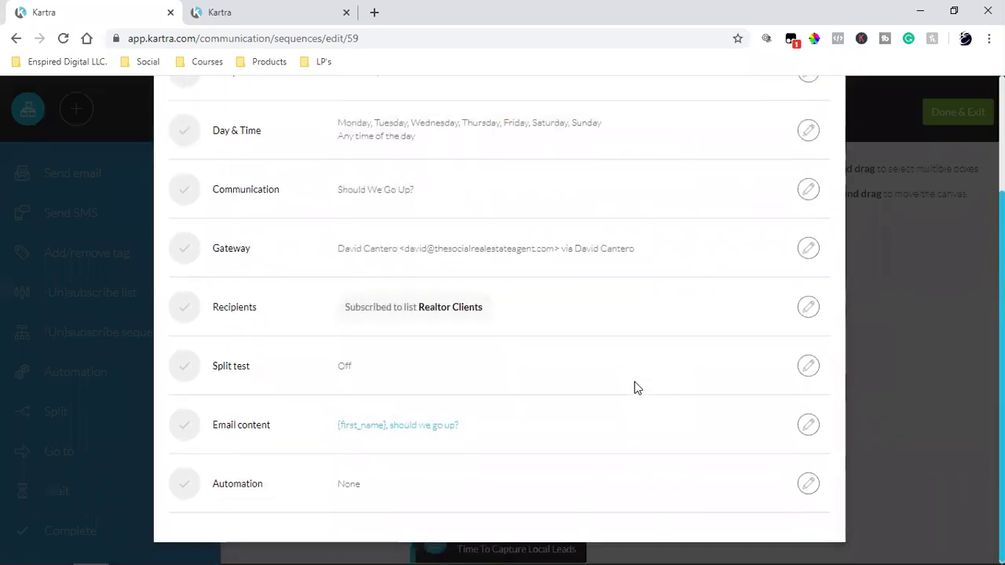
- Review the content of the "Should We Go Up?" email and return to its settings summary
left_click(810, 425)
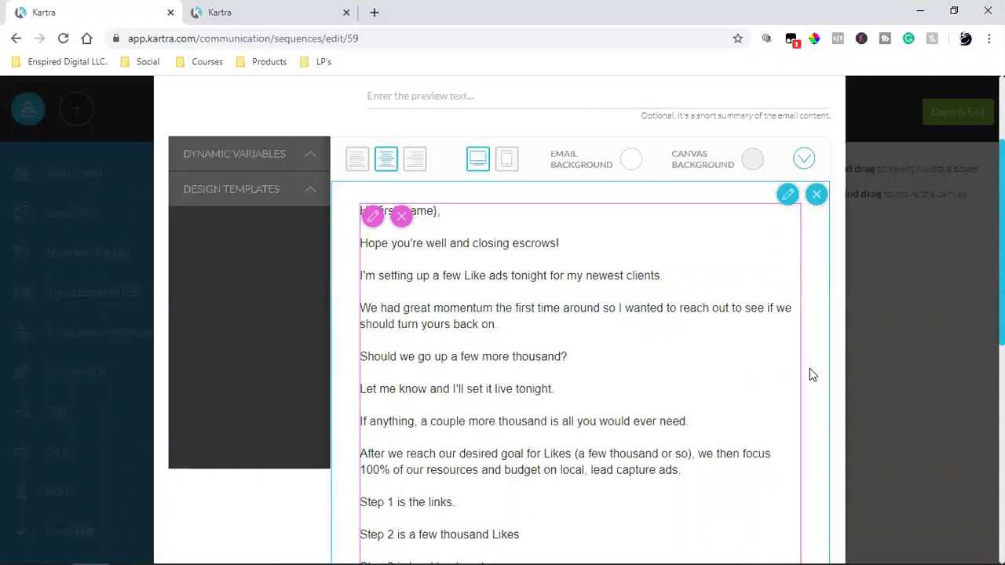
scroll(820, 365, "up", 2)
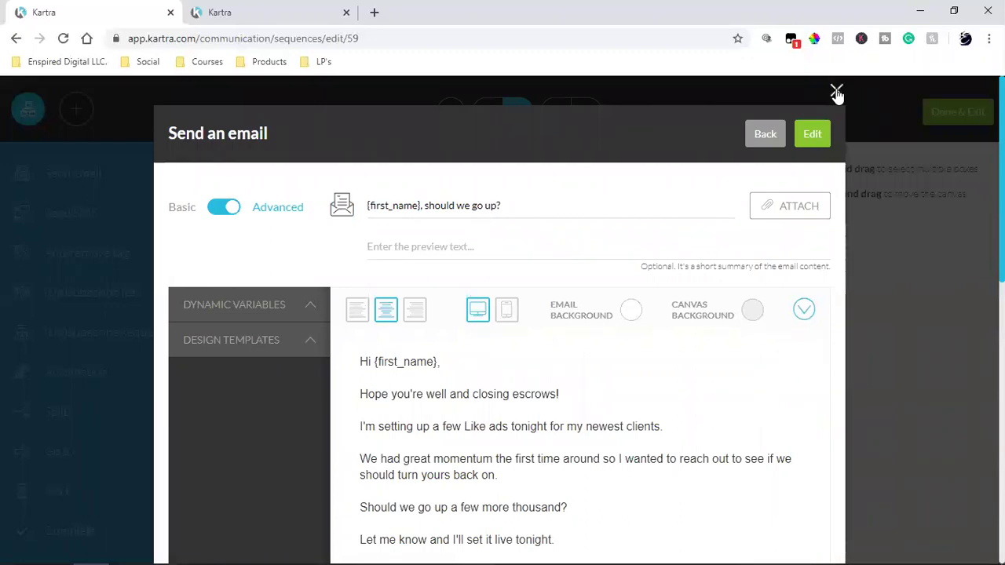
left_click(817, 134)
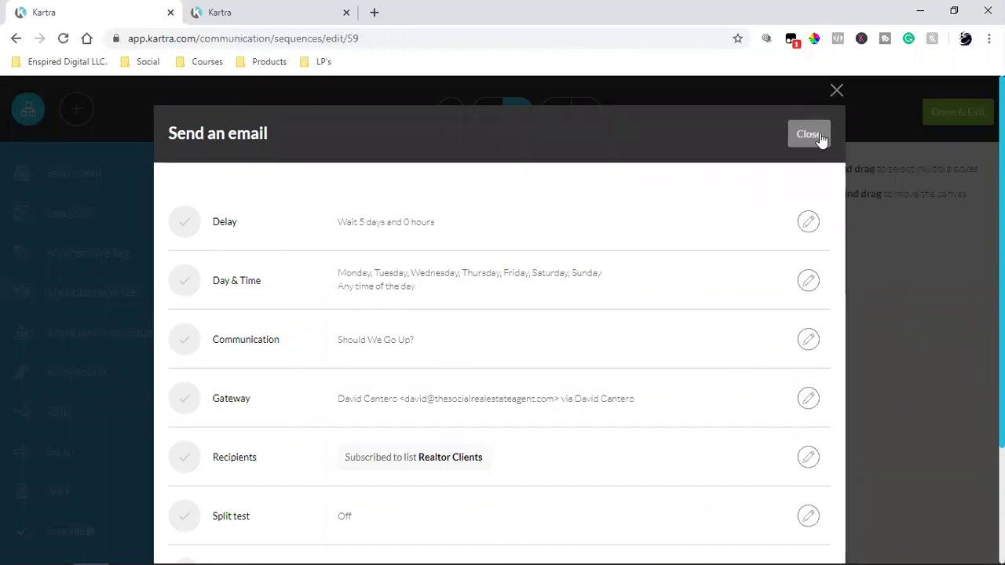
- Close the second email's settings and review the settings of the third email, "Time To Capture Local Leads"
left_click(817, 138)
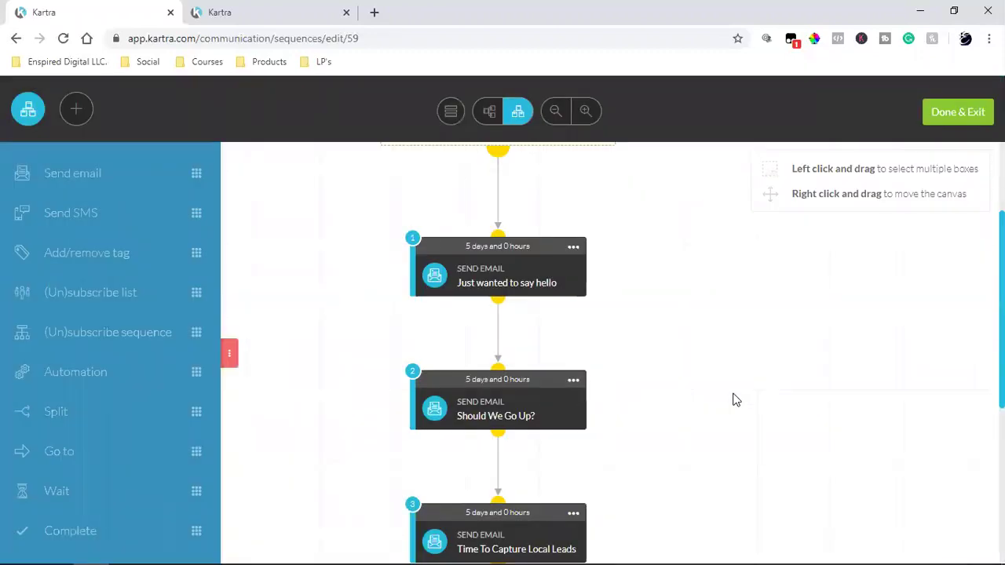
scroll(746, 387, "down", 2)
scroll(746, 386, "down", 2)
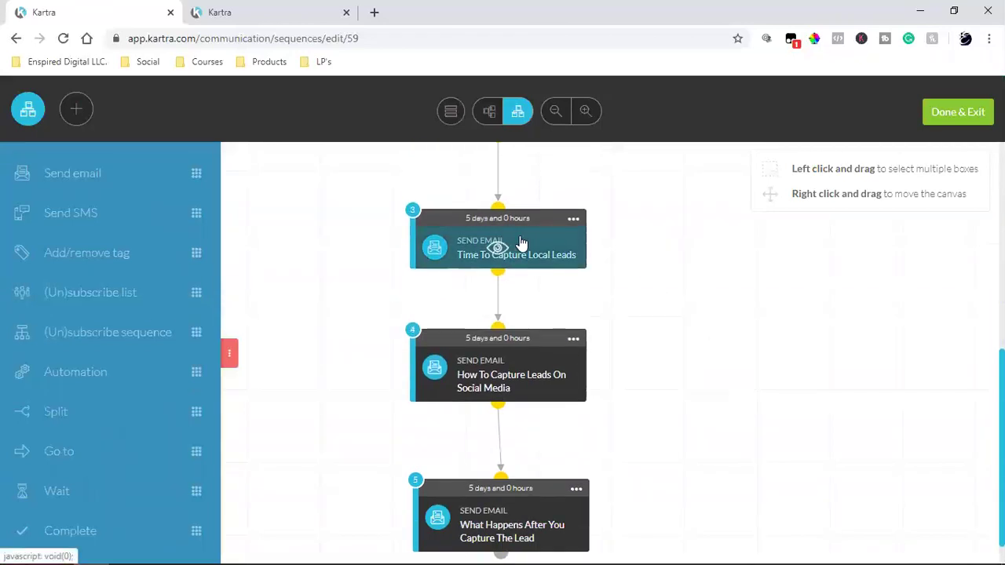
left_click(573, 219)
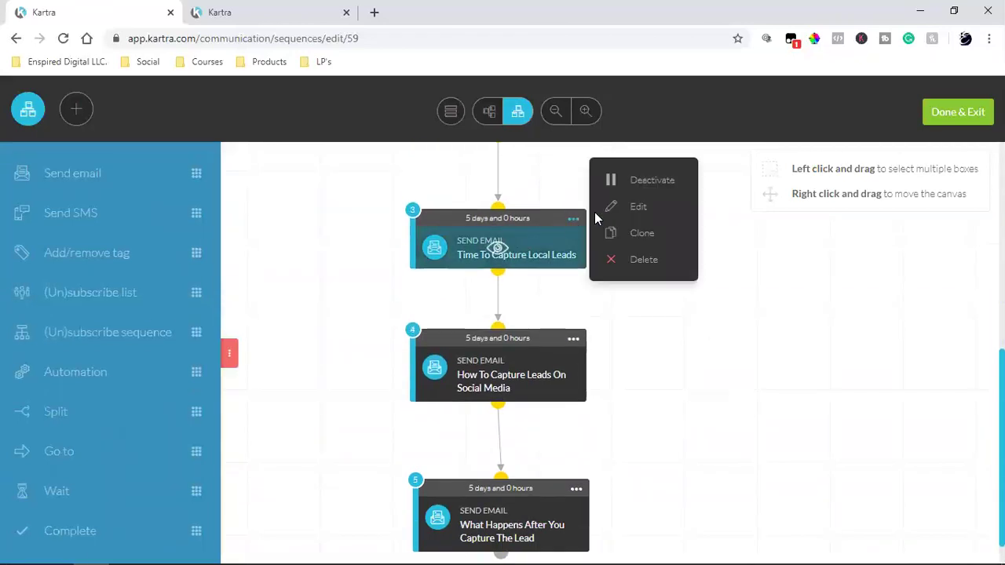
left_click(583, 391)
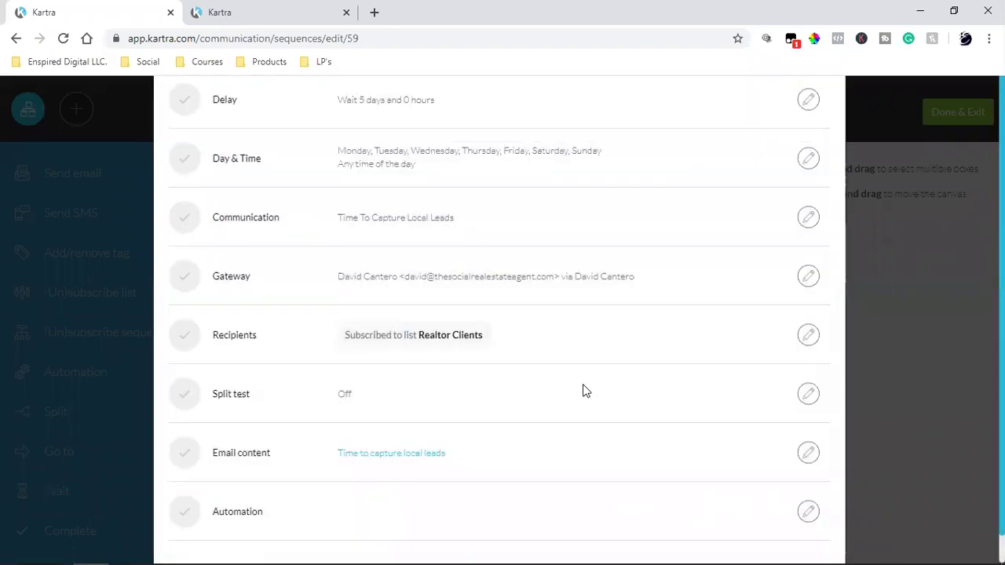
scroll(583, 391, "up", 2)
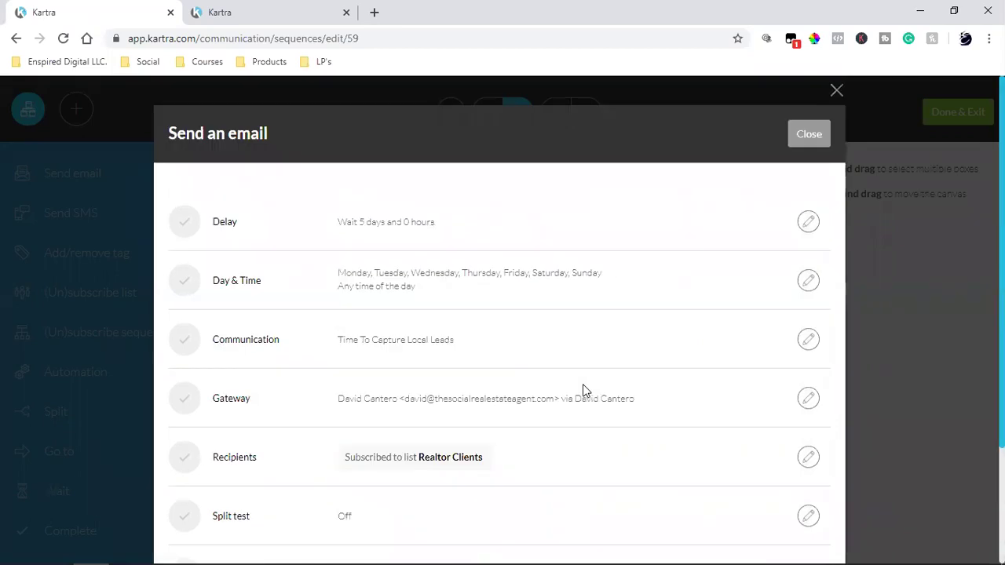
scroll(583, 388, "down", 2)
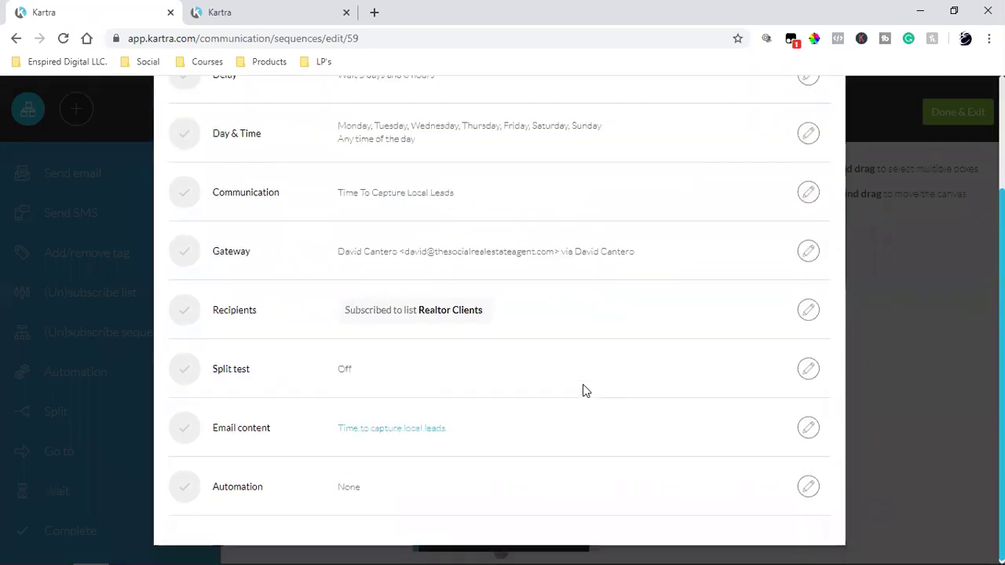
- Open the content of the "Time To Capture Local Leads" email and read through its text, link and image placeholder
left_click(810, 428)
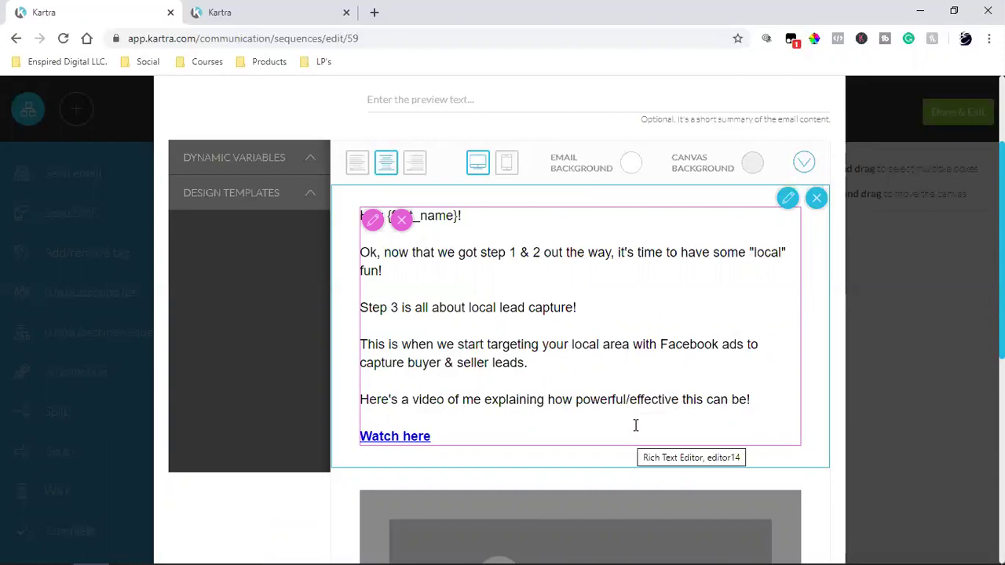
scroll(639, 424, "down", 4)
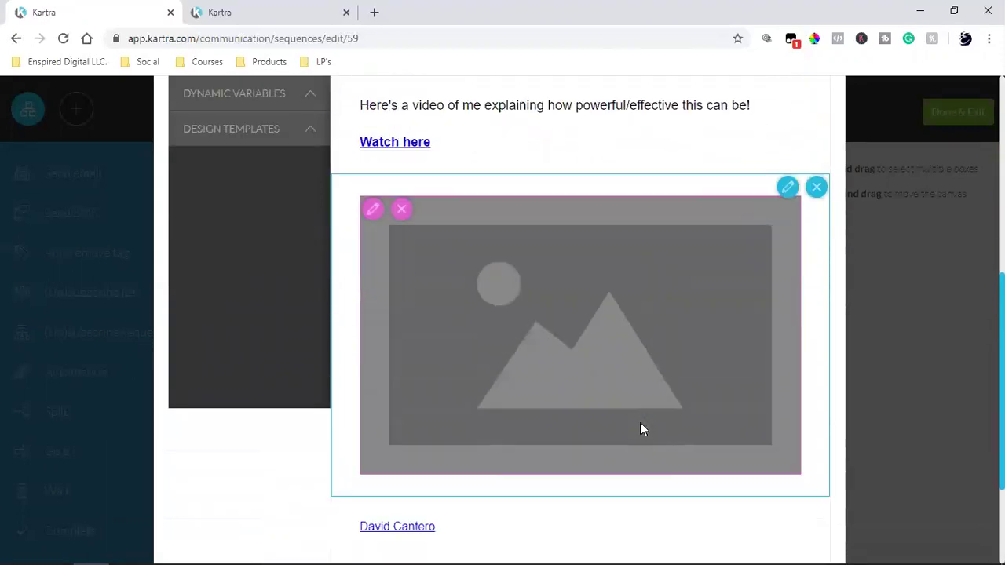
scroll(640, 424, "down", 2)
scroll(640, 428, "up", 2)
scroll(472, 322, "up", 2)
- Copy the web address behind the email's "Watch here" link without changing the link
left_click_drag(431, 290, 357, 292)
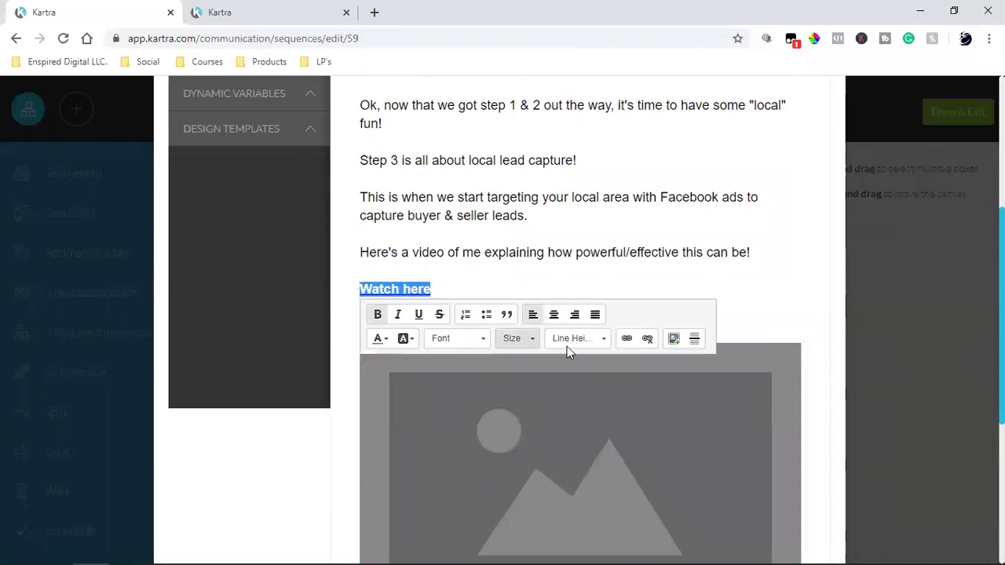
left_click(627, 342)
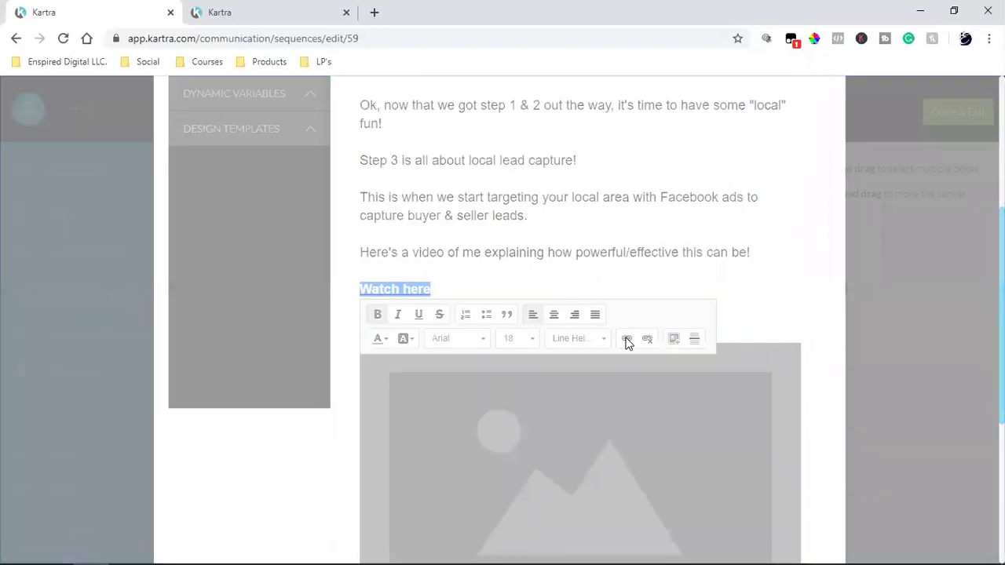
right_click(531, 324)
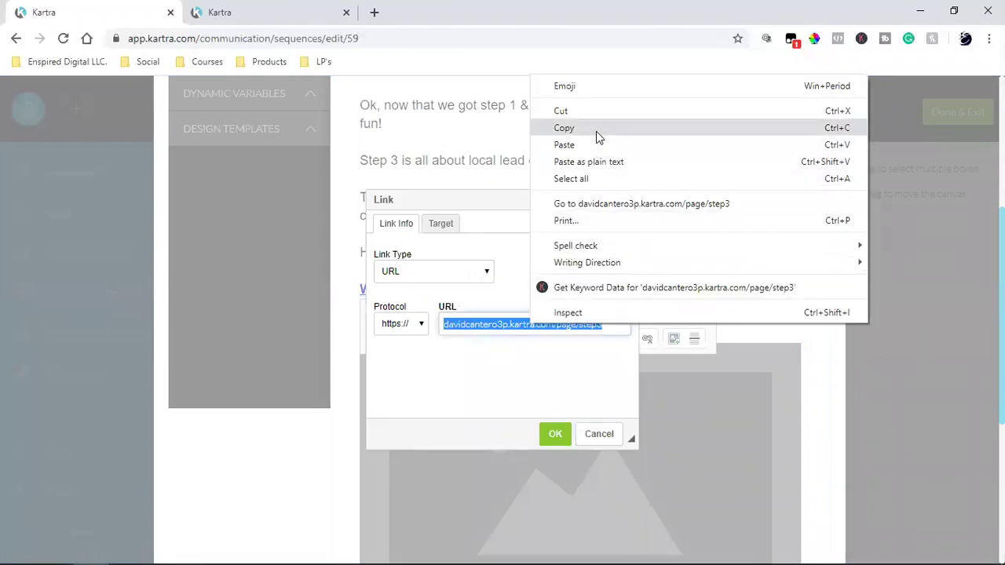
left_click(596, 131)
left_click(594, 435)
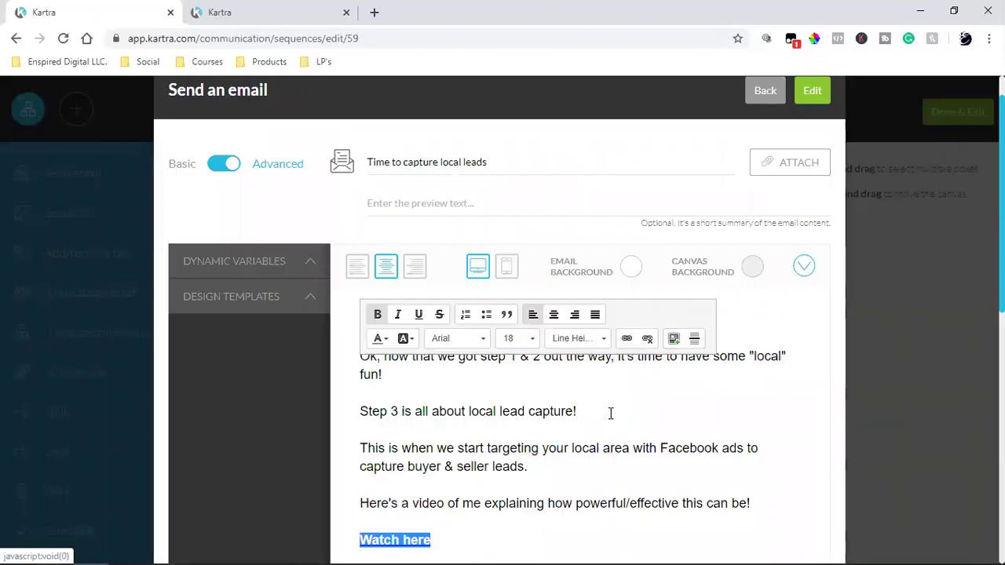
- Open the copied address in a new browser tab and look through the "Local Facebook Video Ads" landing page
left_click(374, 12)
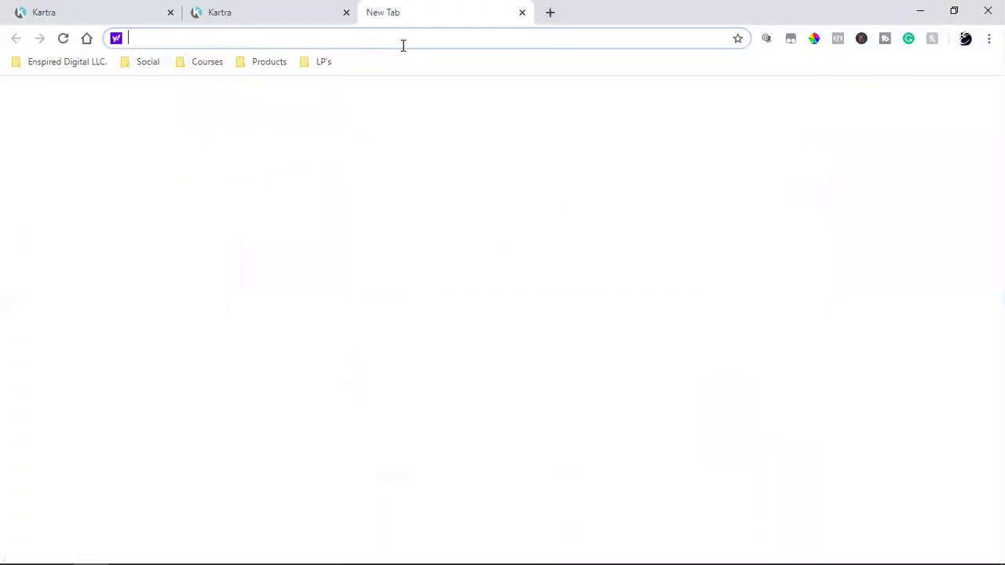
key("ctrl+v")
key("Return")
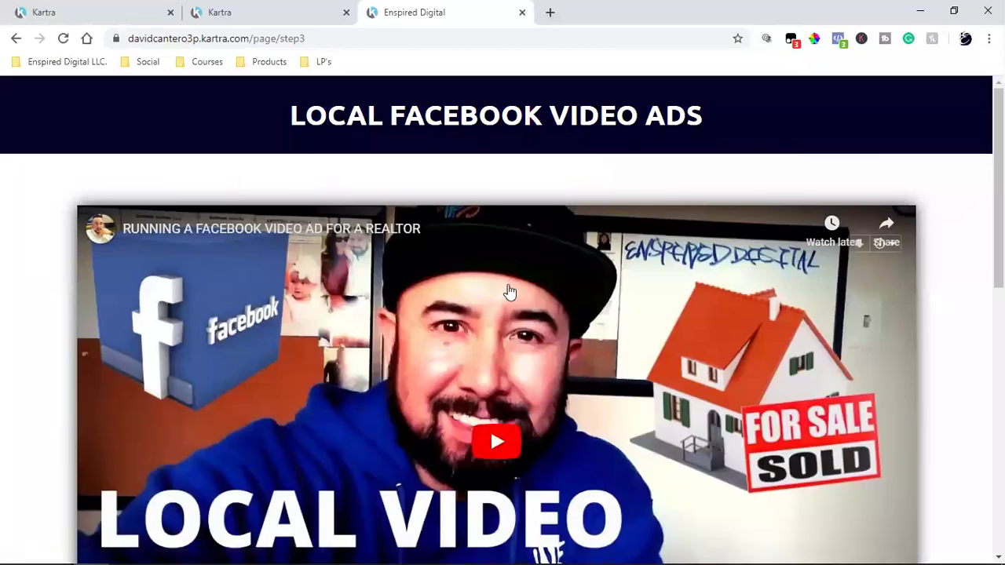
scroll(509, 292, "down", 1)
scroll(509, 292, "down", 5)
scroll(646, 311, "down", 2)
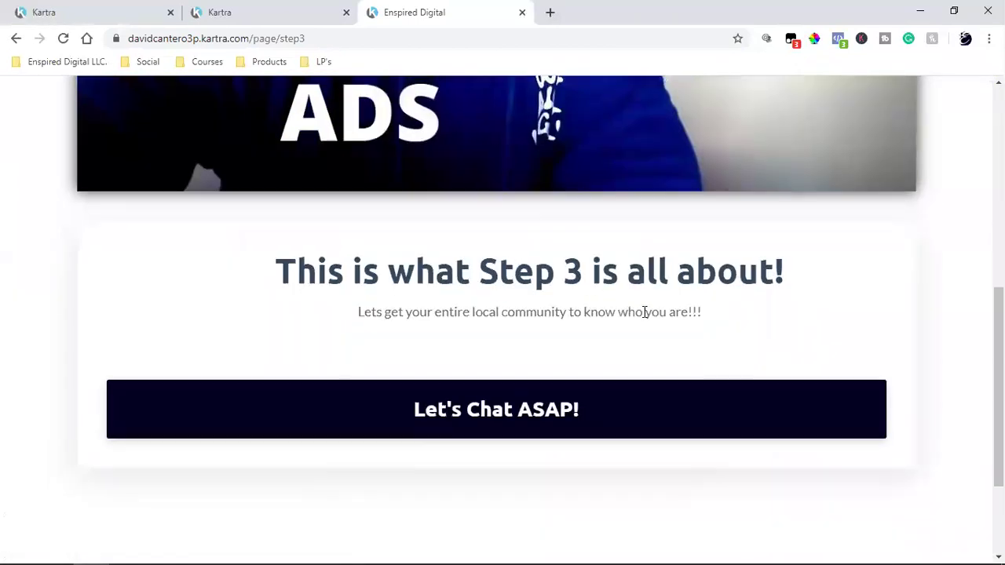
left_click(484, 320)
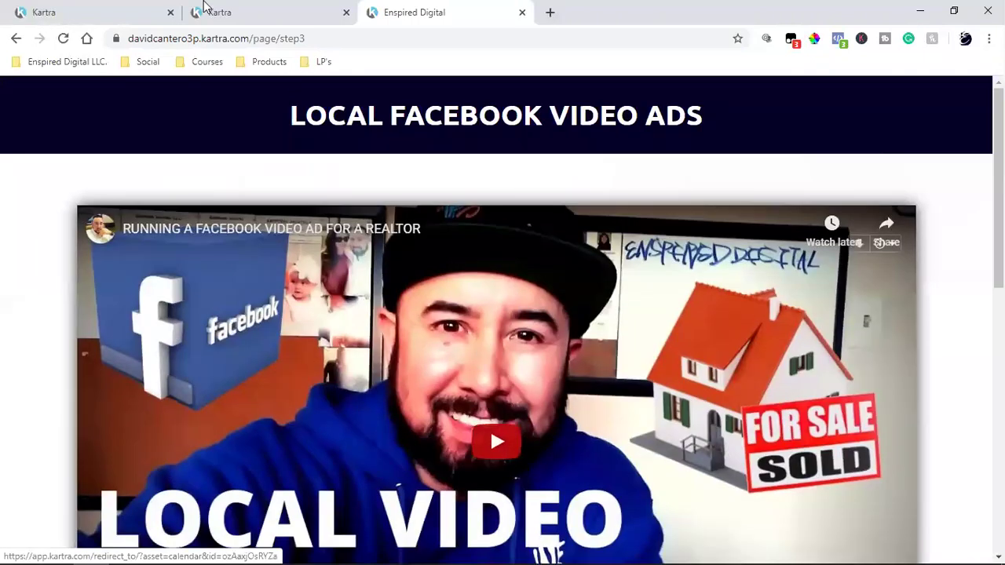
- Go back and forth between the email's "Watch here" link and the landing page's web address to show how they connect
left_click(232, 10)
left_click(86, 11)
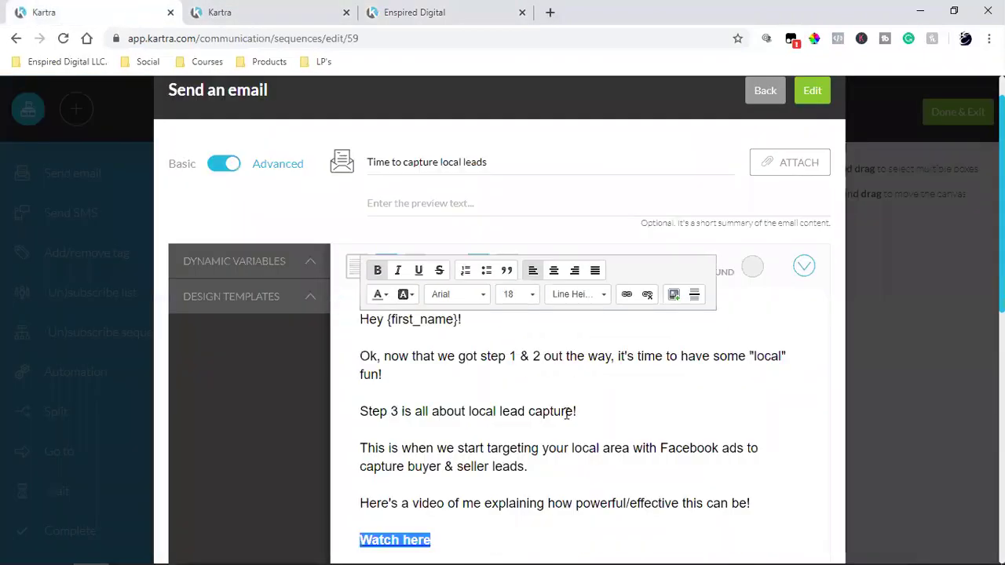
scroll(552, 419, "down", 6)
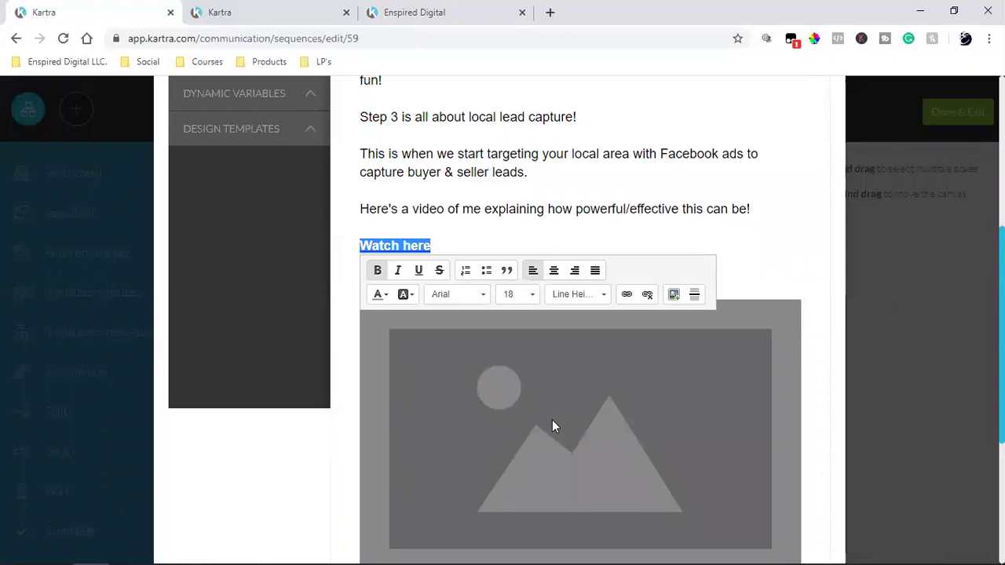
scroll(602, 406, "up", 2)
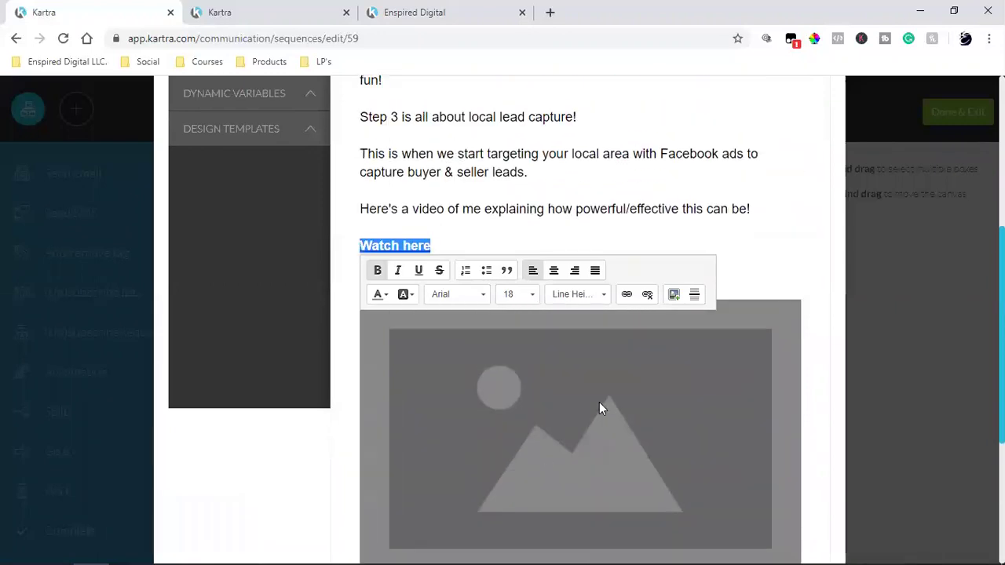
left_click(456, 245)
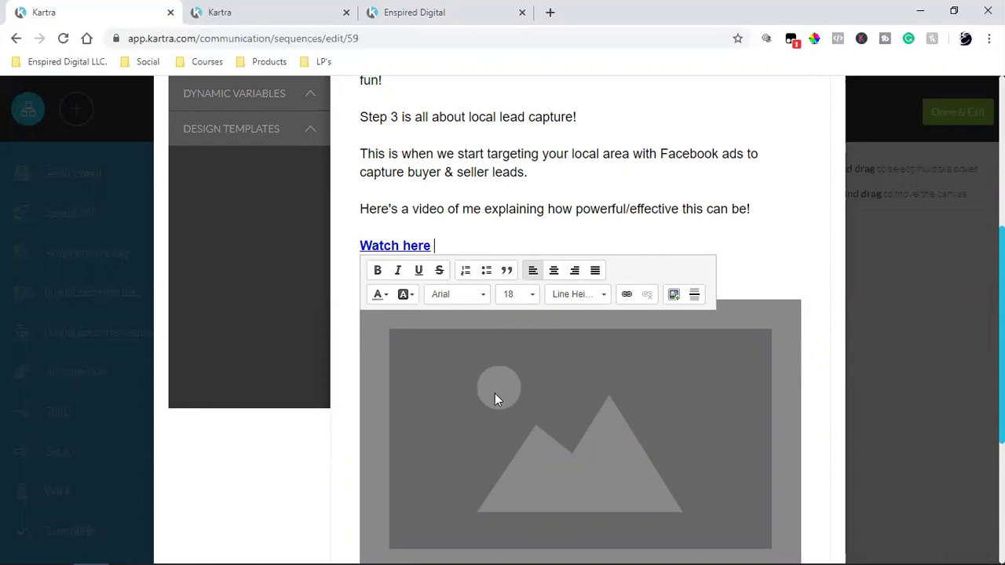
left_click(428, 11)
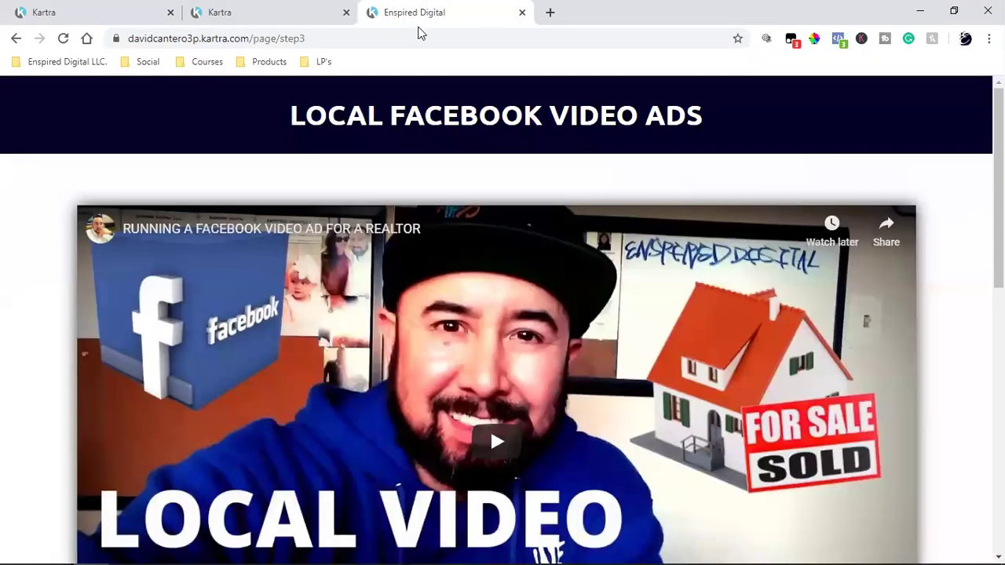
left_click(265, 41)
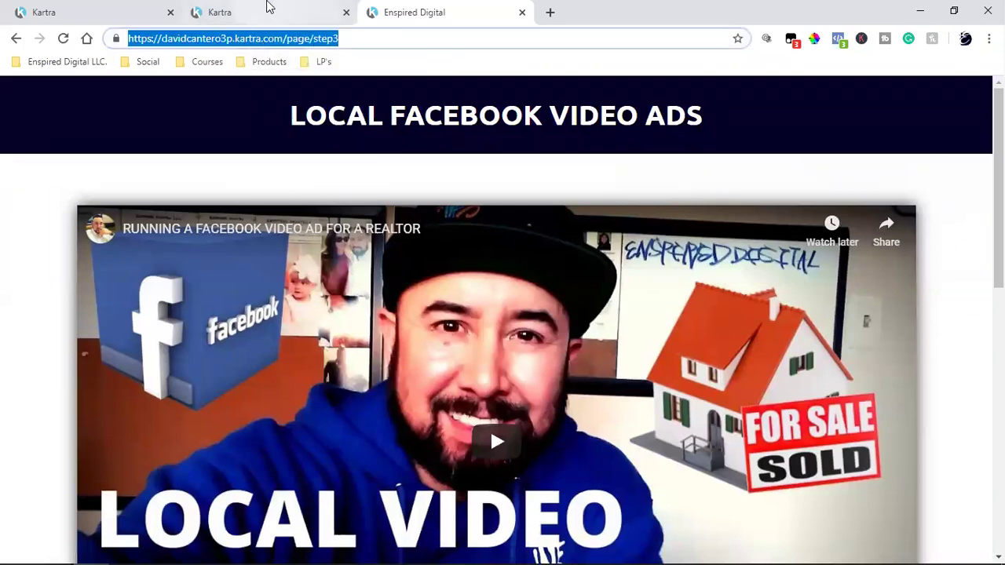
left_click(267, 11)
key("ctrl+shift+Tab")
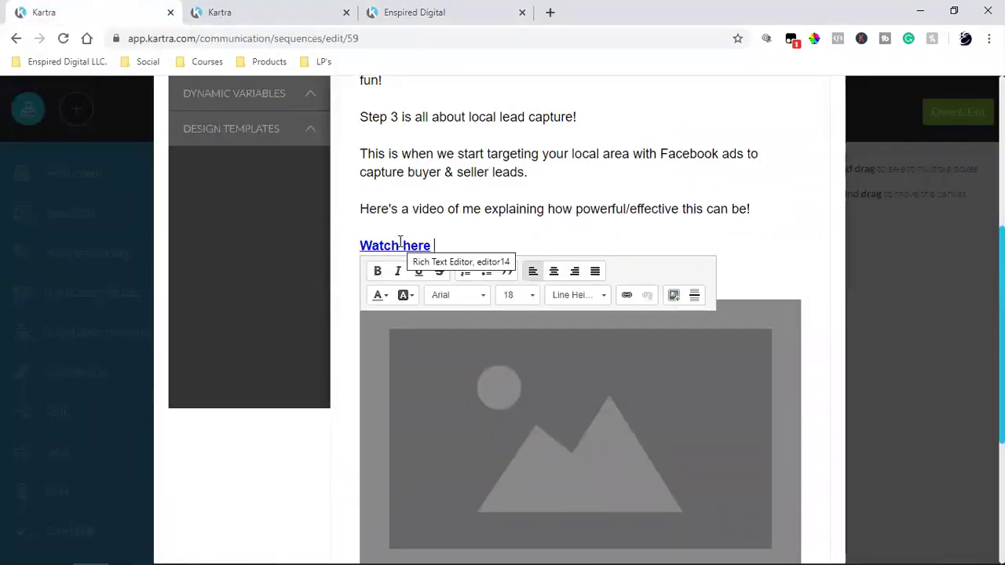
left_click(885, 372)
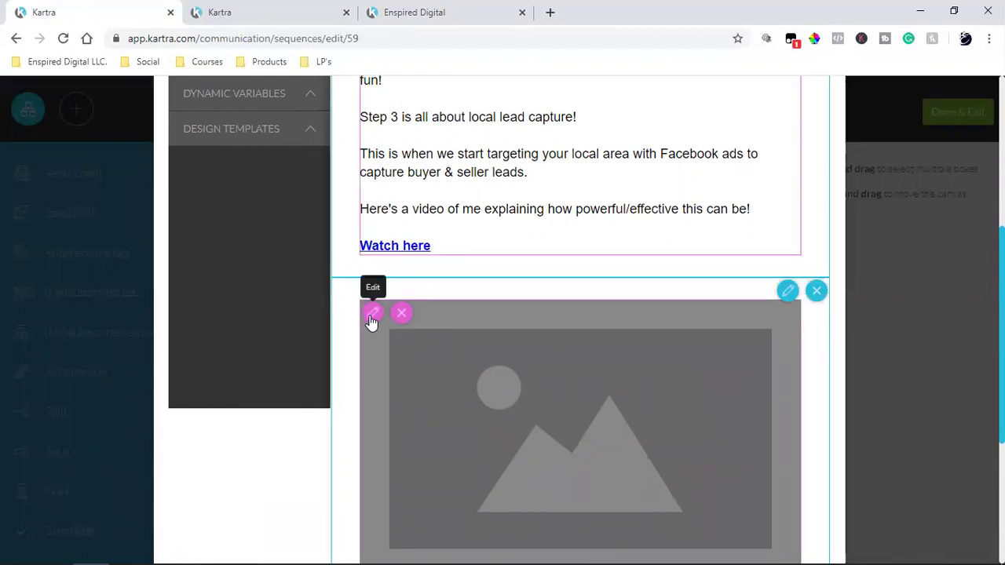
- Examine the email image placeholder's upload and URL settings, leaving the file chooser without selecting an image
left_click(372, 316)
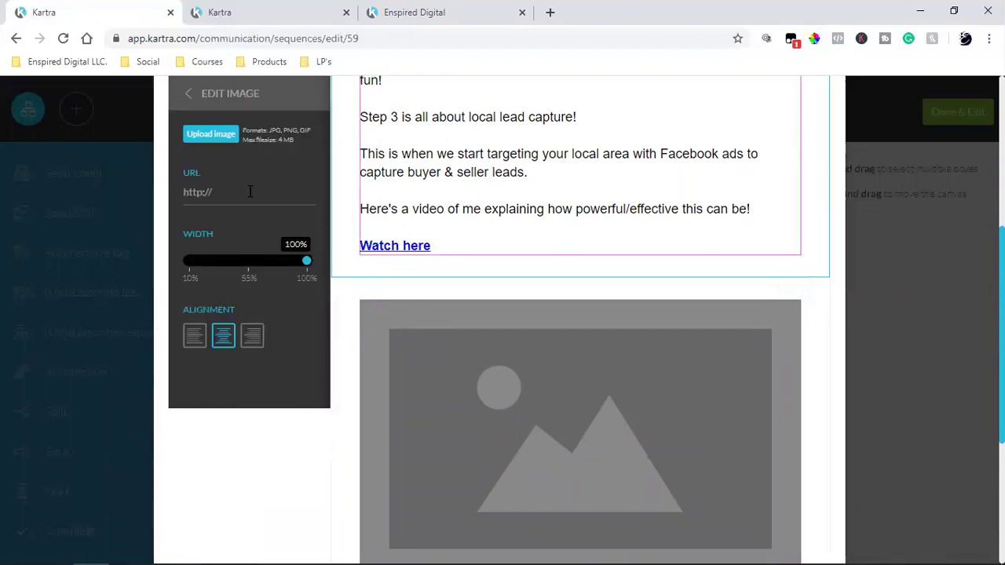
left_click(215, 138)
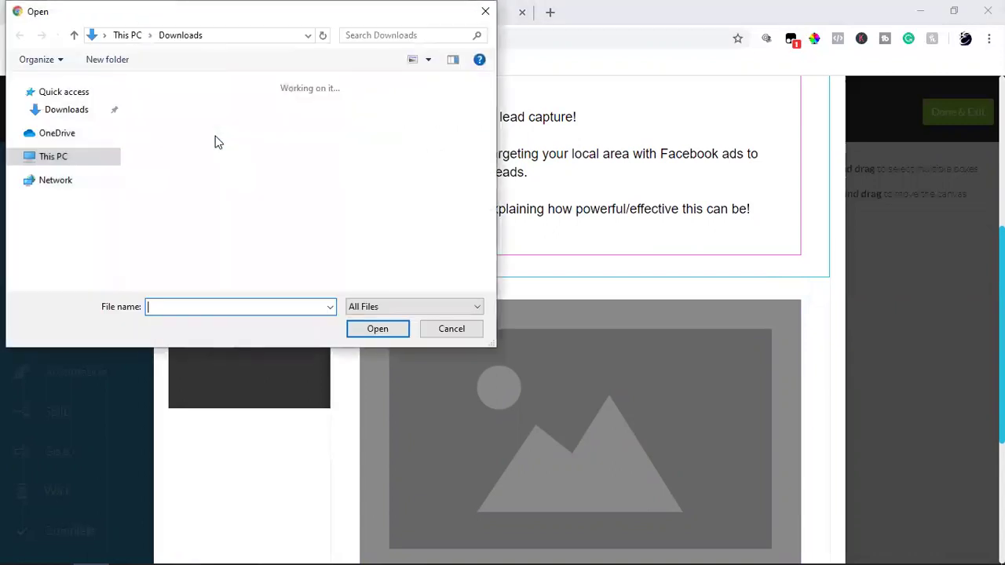
left_click(474, 335)
left_click(215, 191)
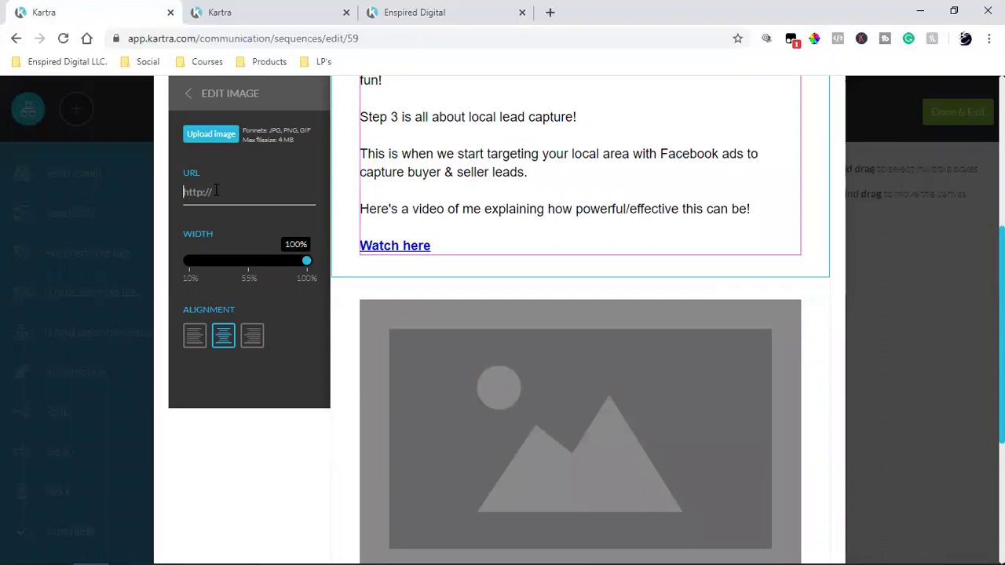
- Look over the landing page down to its footer and check its tracking with Facebook Pixel Helper
left_click(459, 8)
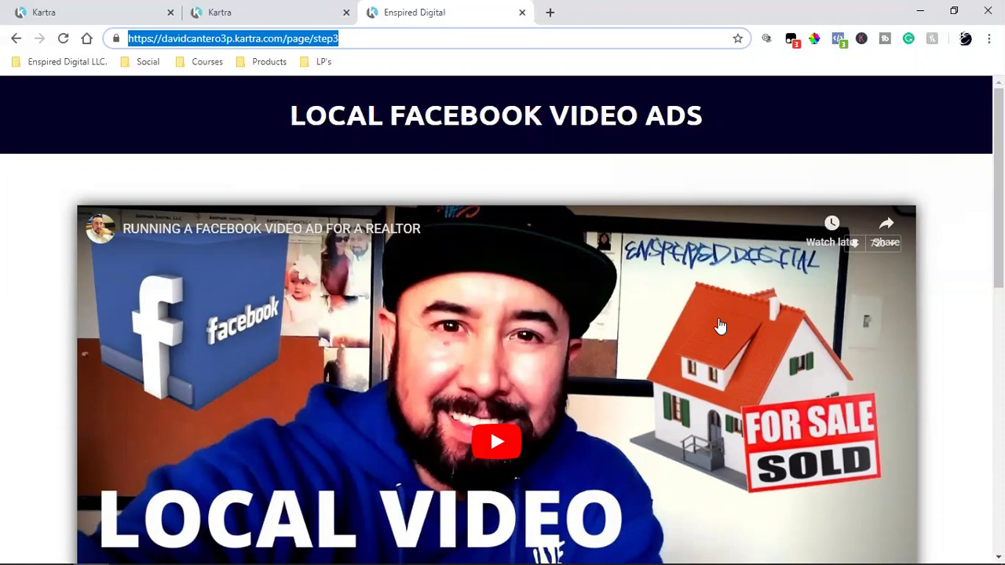
left_click(935, 214)
scroll(937, 360, "down", 8)
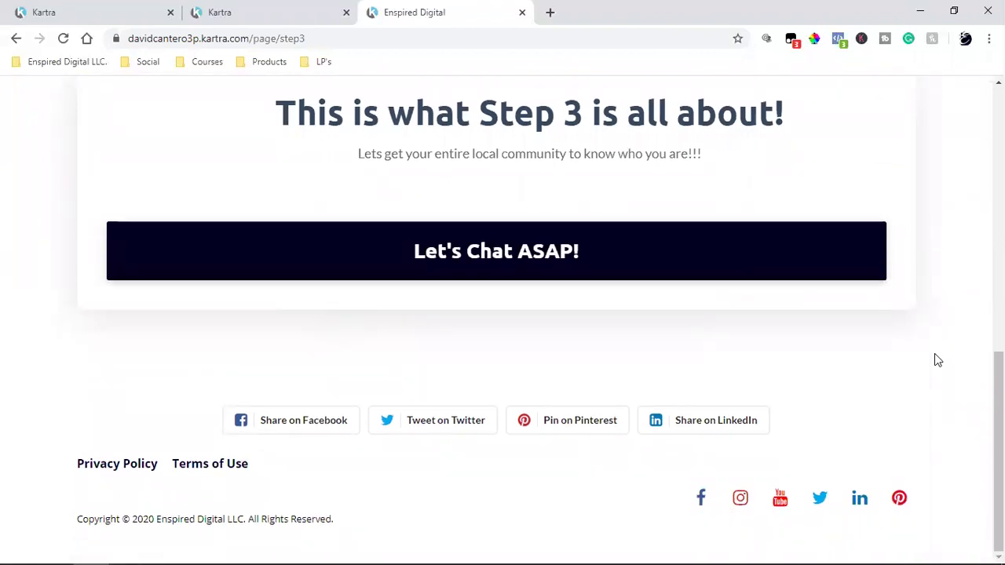
left_click(839, 39)
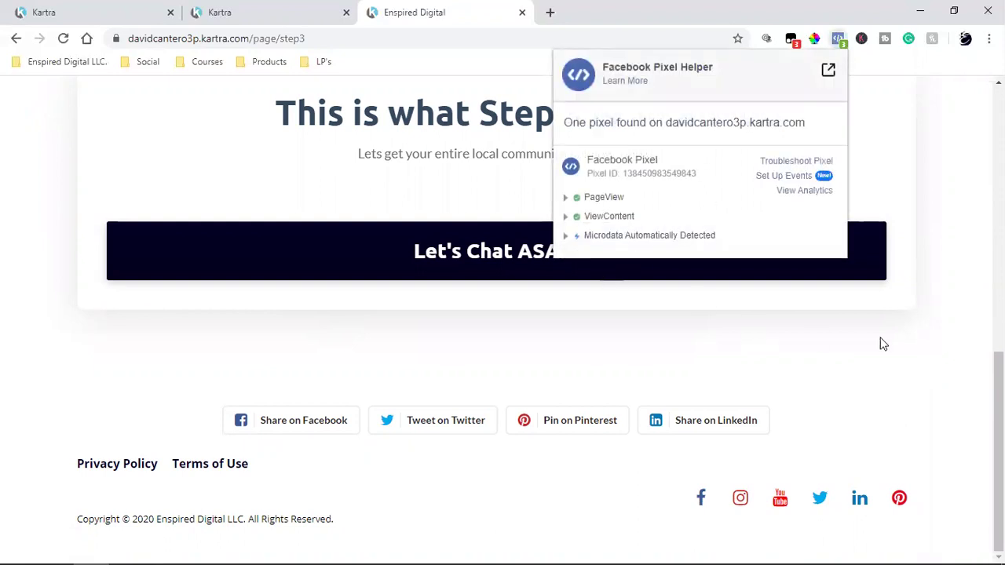
left_click(936, 344)
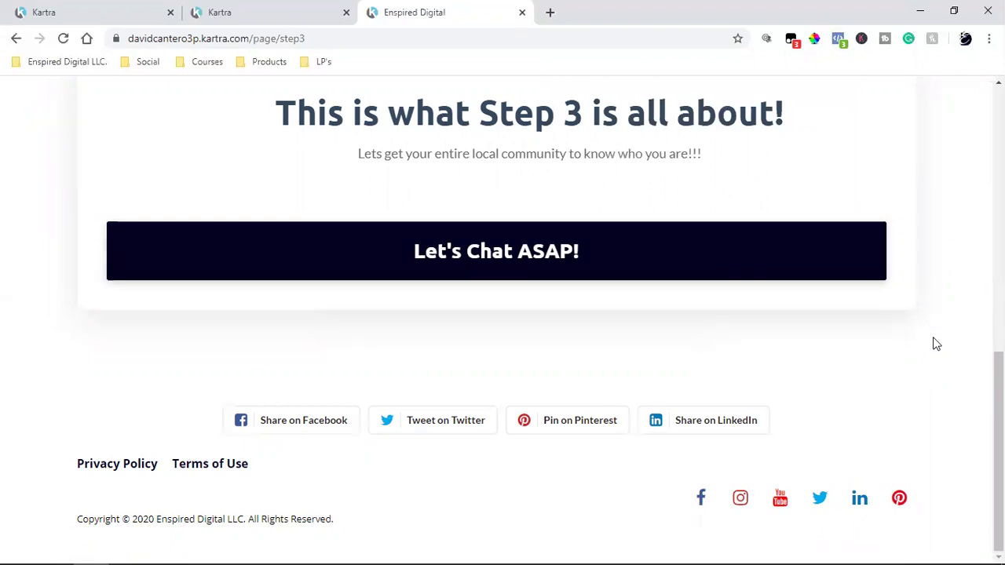
- View the booking calendar behind the landing page's "Let's Chat ASAP!" button, and revisit the email and the landing page
left_click(503, 272)
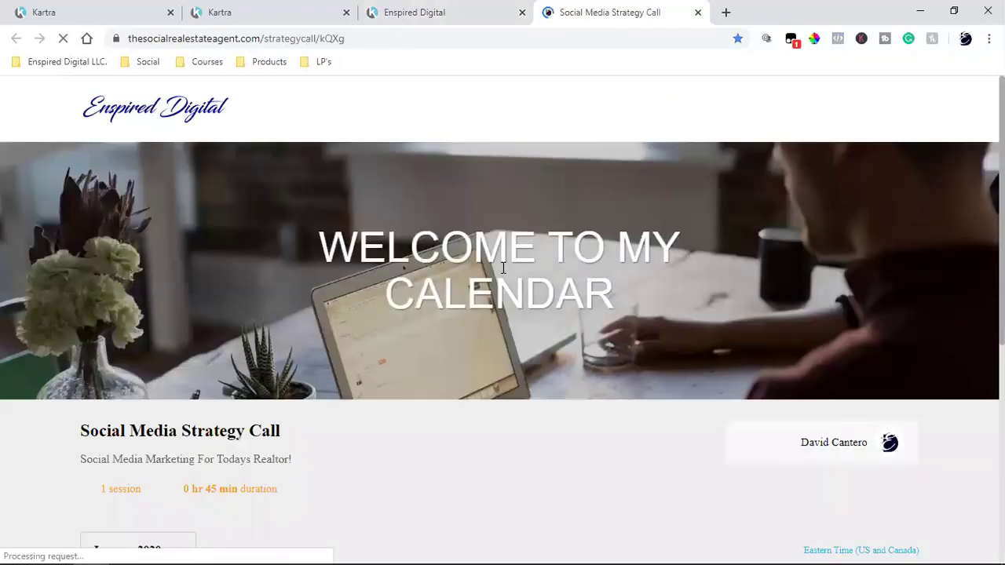
left_click(238, 9)
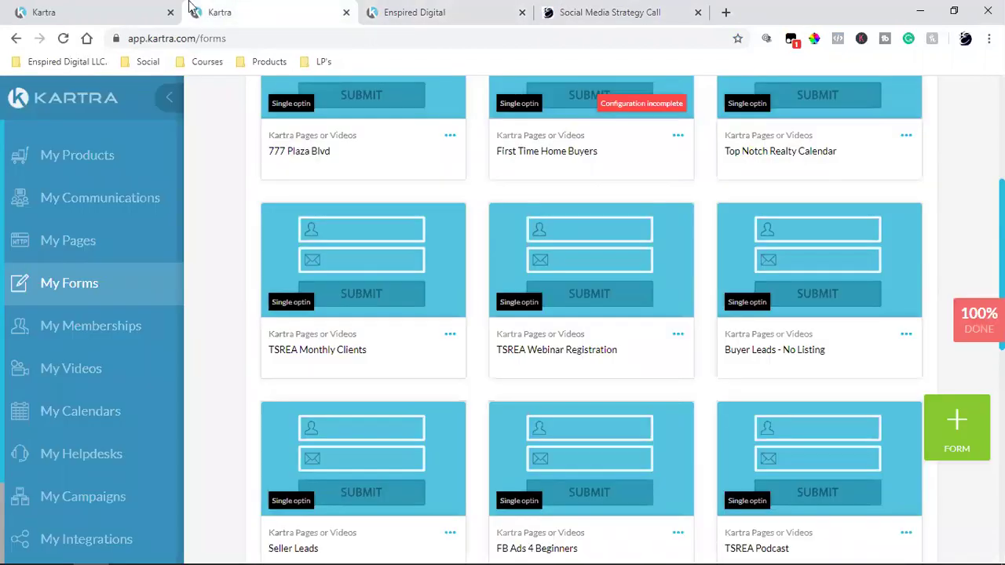
left_click(110, 6)
scroll(637, 353, "up", 4)
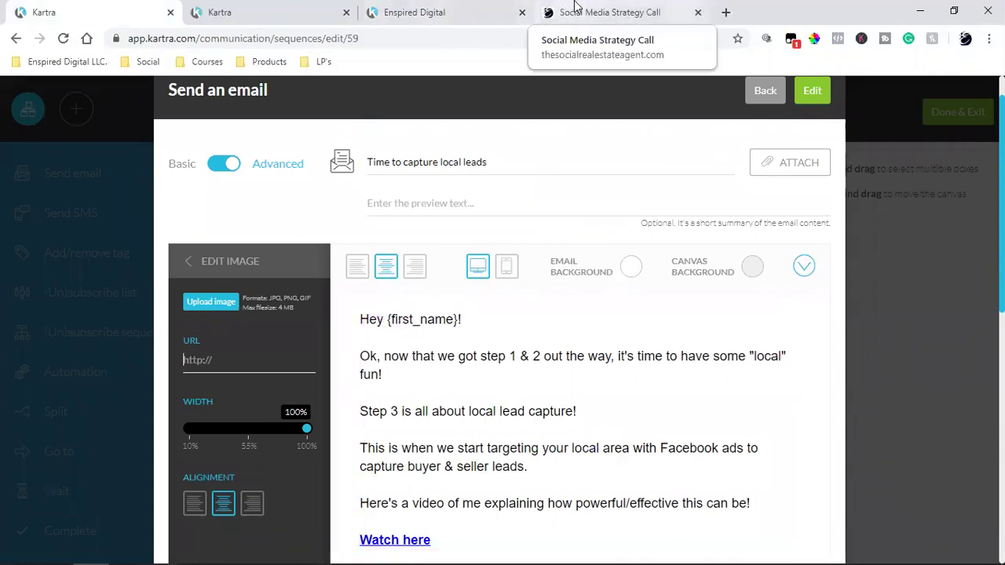
left_click(395, 7)
scroll(478, 330, "up", 4)
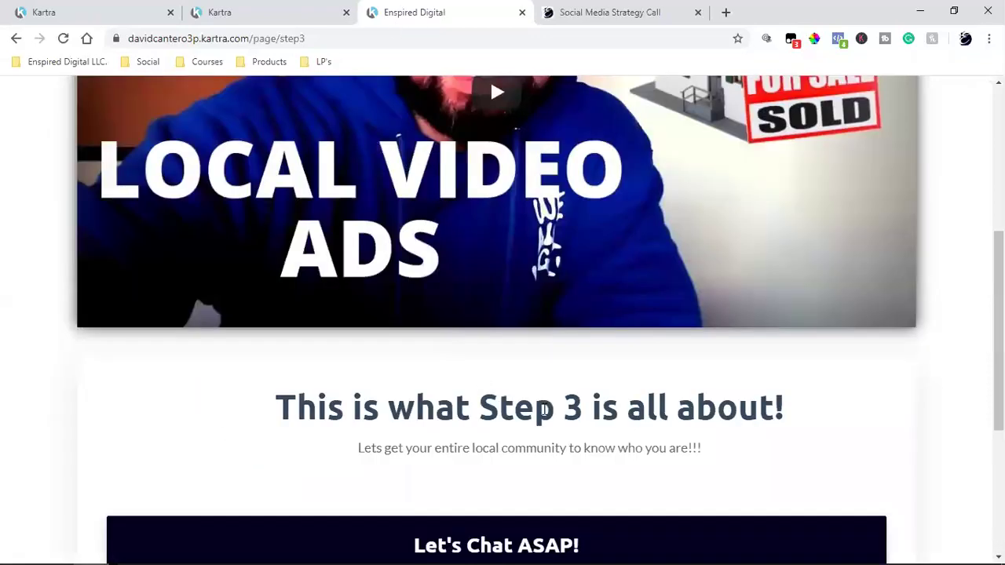
- Open the booking calendar from the Step 3 landing page's "Let's Chat ASAP!" button and look over its available days
scroll(581, 353, "down", 4)
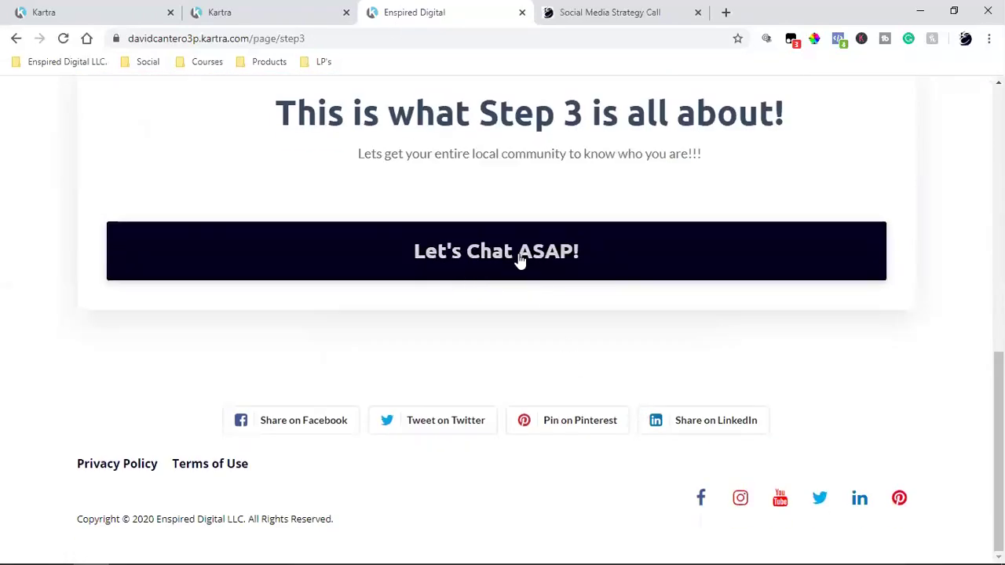
left_click(489, 265)
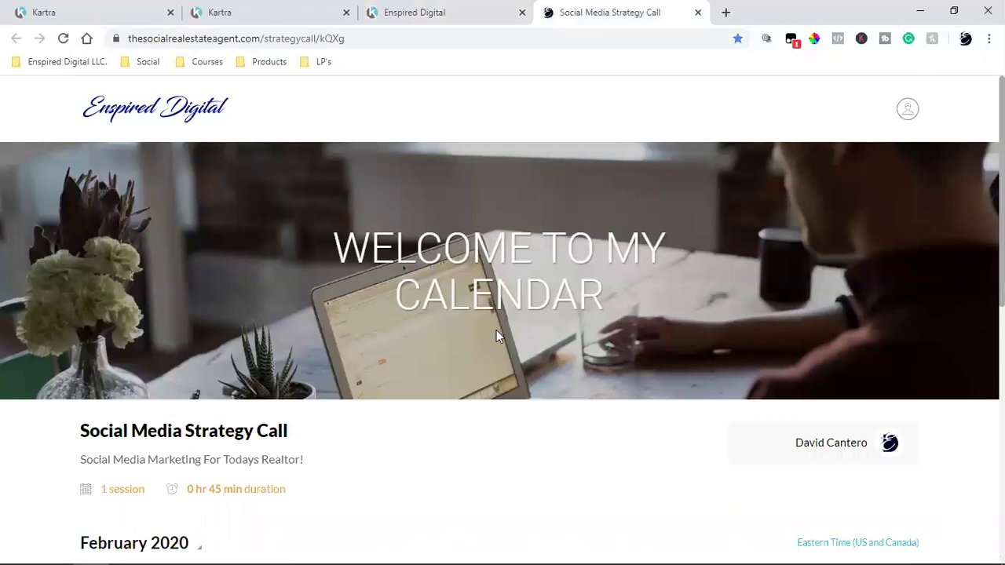
scroll(497, 334, "down", 2)
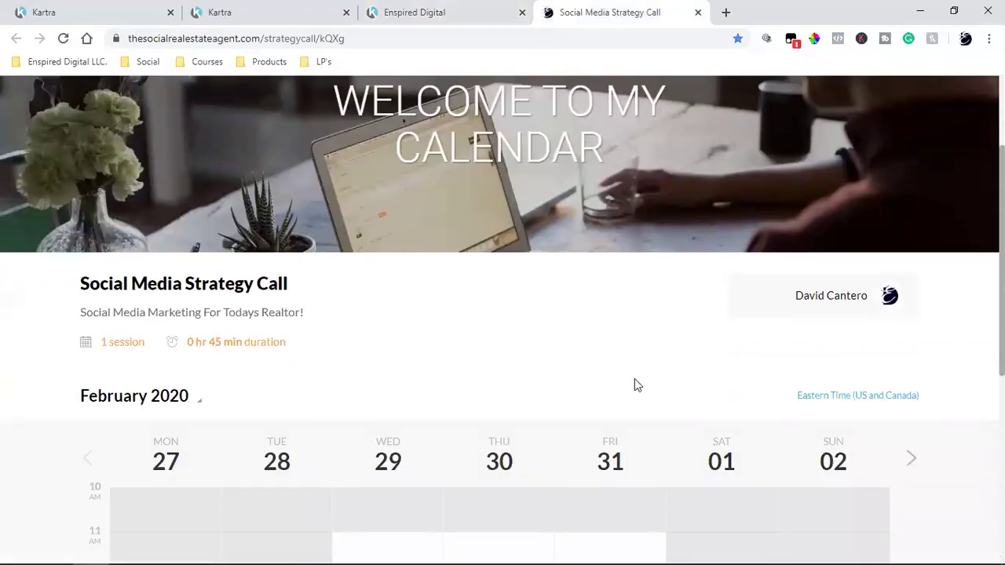
- Go back to the "Time to capture local leads" email, review its content, and close its settings
left_click(282, 8)
left_click(91, 8)
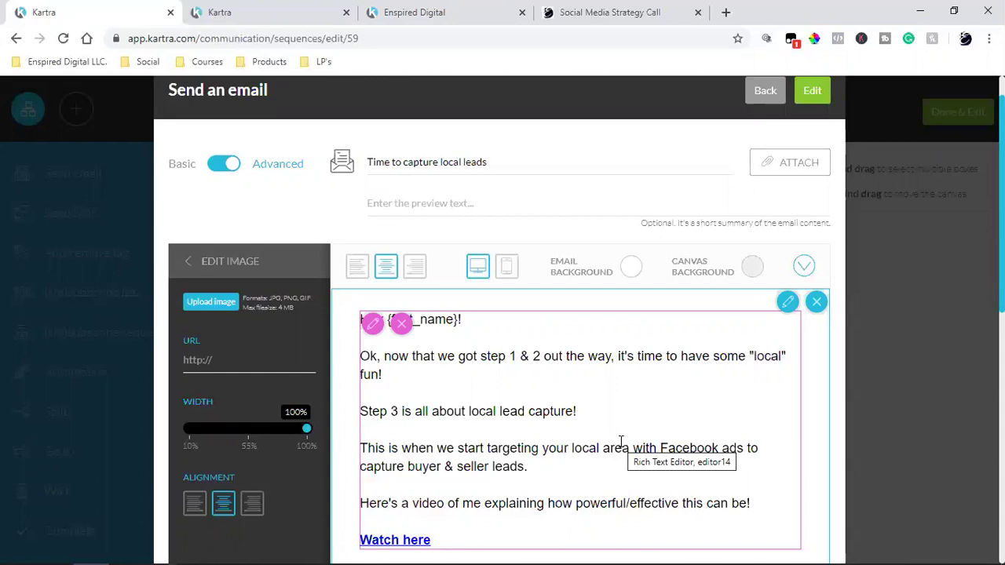
scroll(620, 442, "down", 2)
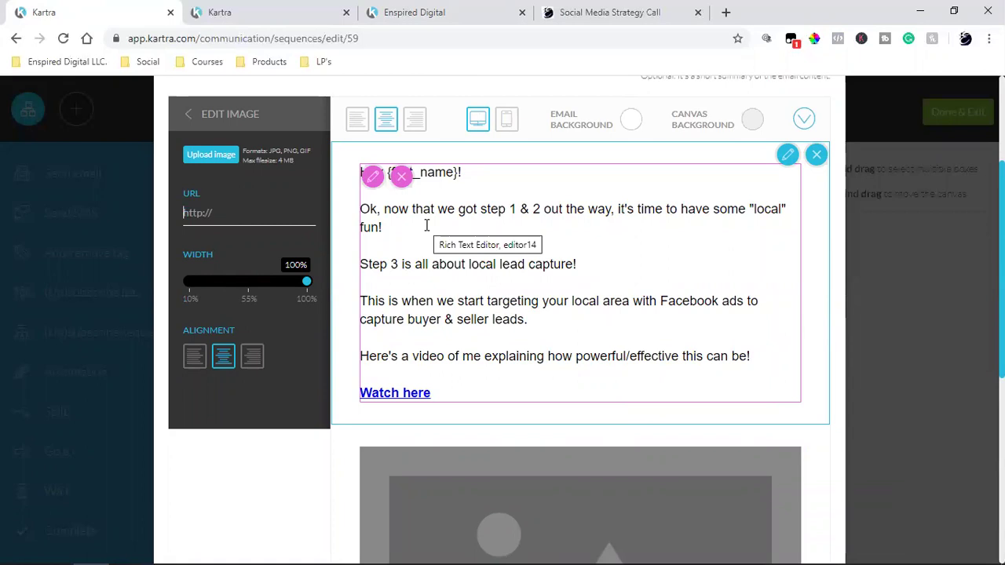
scroll(801, 370, "up", 3)
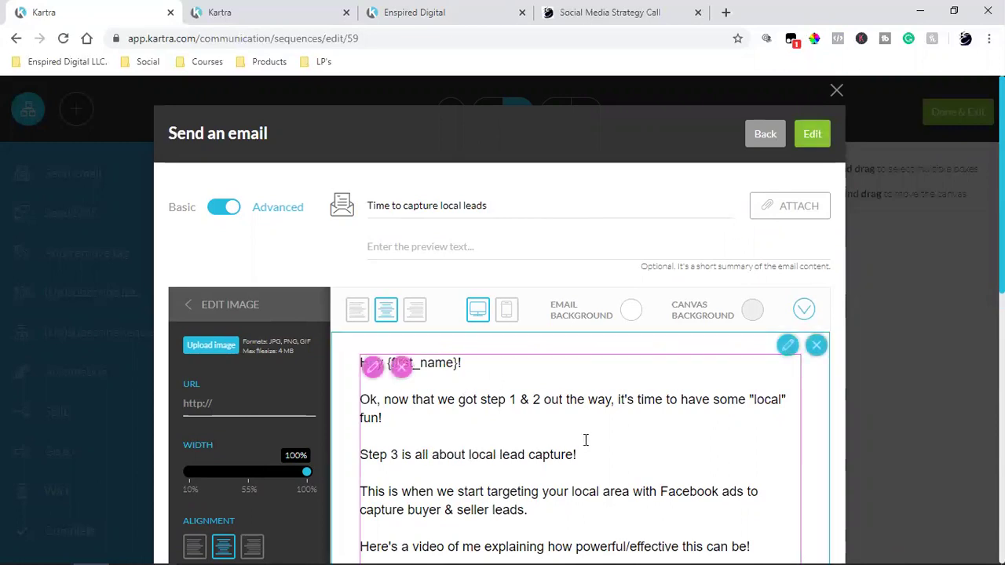
scroll(589, 444, "down", 3)
scroll(589, 441, "up", 3)
left_click(822, 143)
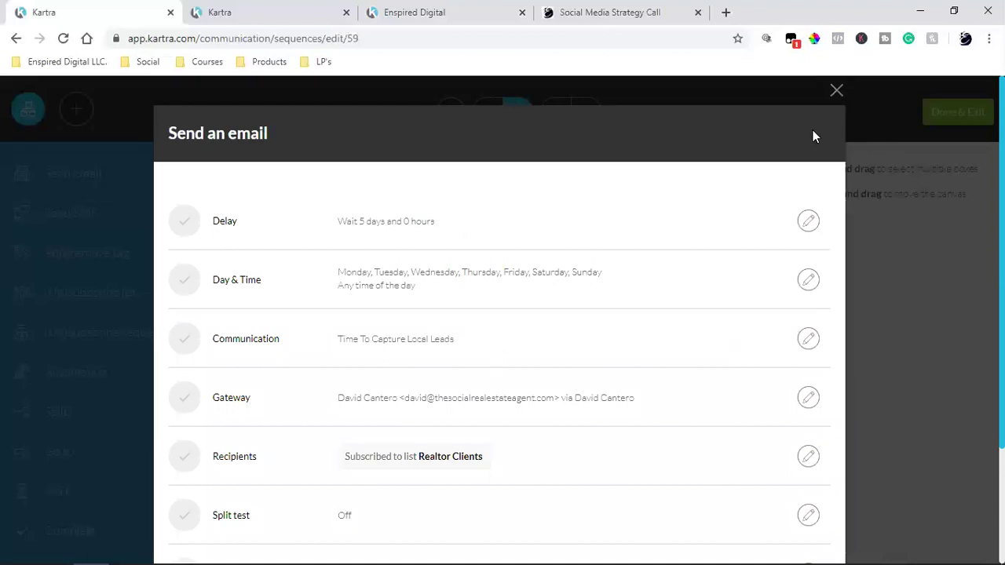
key("Escape")
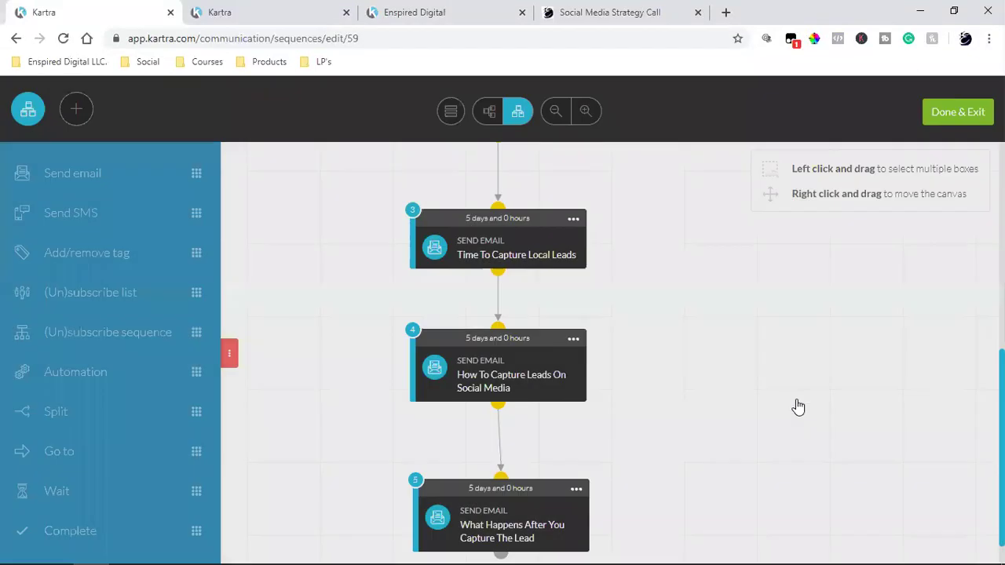
- Look over the email sequence from its starting rules down to the fifth email, "What Happens After You Capture The Lead"
scroll(756, 402, "up", 1)
scroll(583, 259, "up", 5)
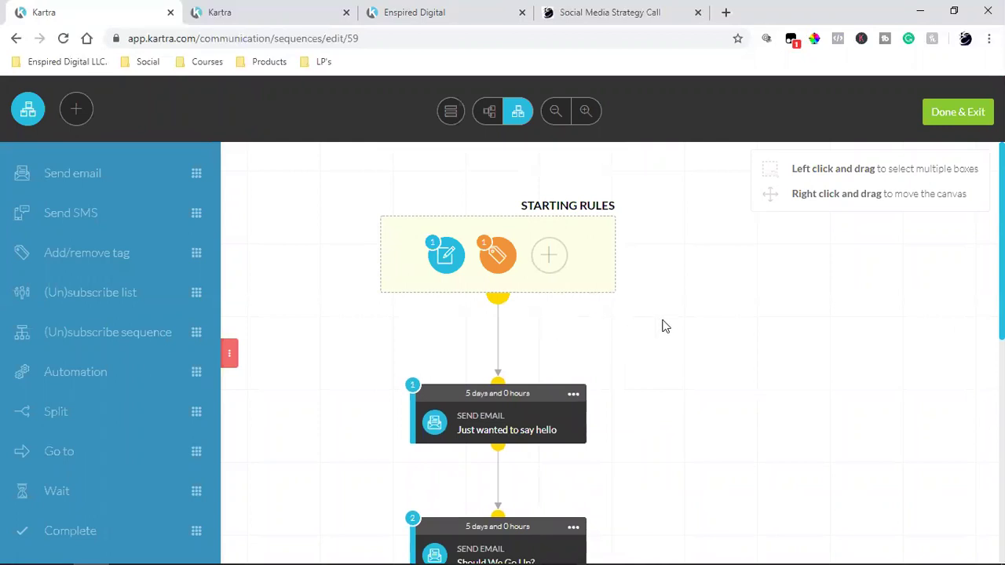
scroll(684, 328, "down", 2)
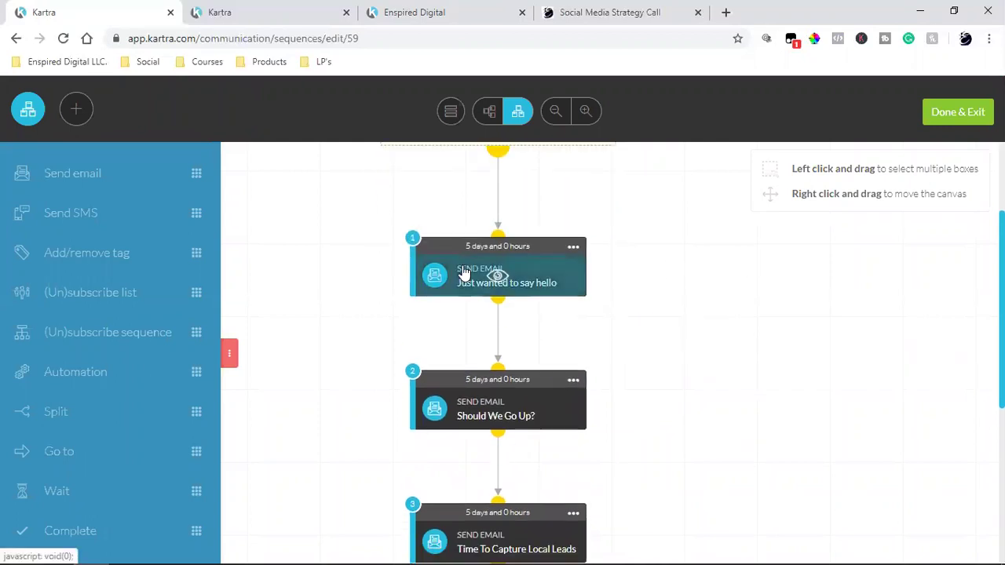
scroll(464, 272, "down", 4)
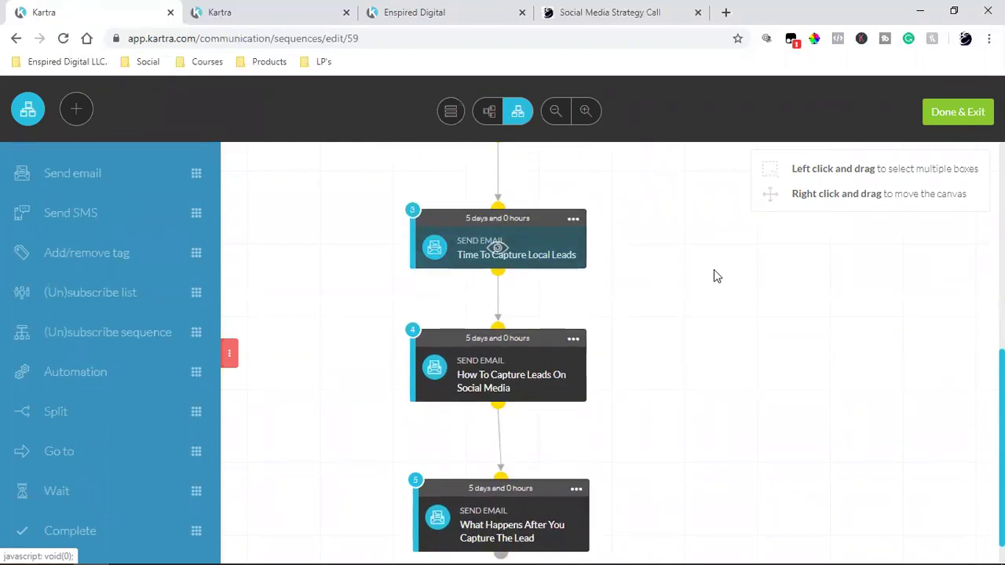
scroll(618, 283, "down", 1)
left_click(497, 337)
left_click(498, 337)
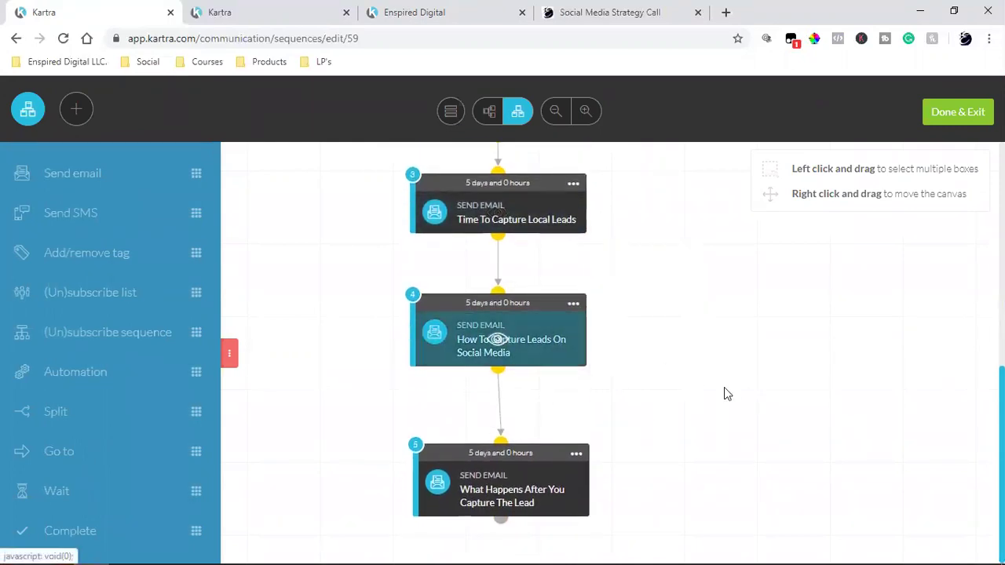
left_click(510, 495)
left_click(511, 495)
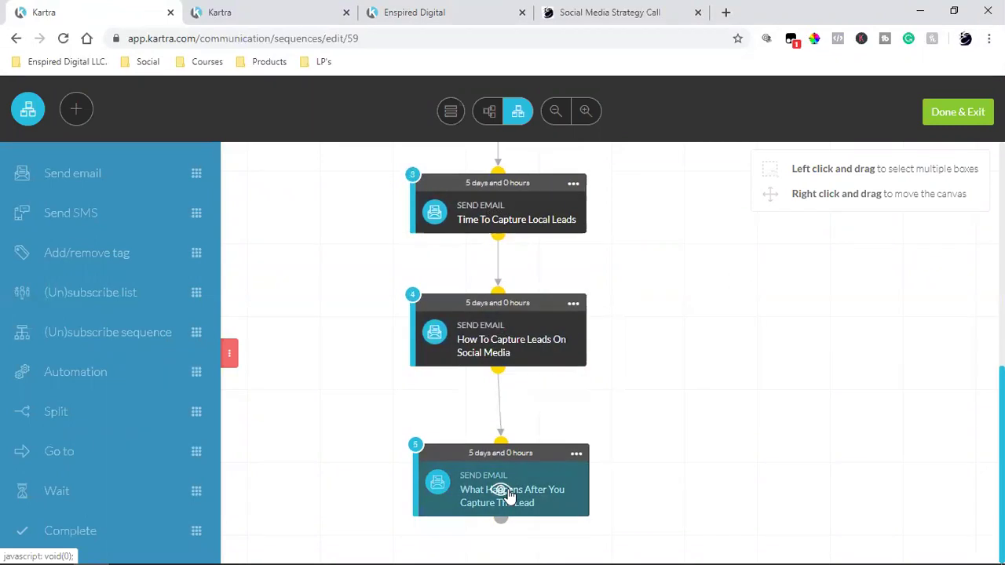
- Open the email content of the fourth email, "How To Capture Leads On Social Media", and look over its text and image placeholder
left_click(576, 303)
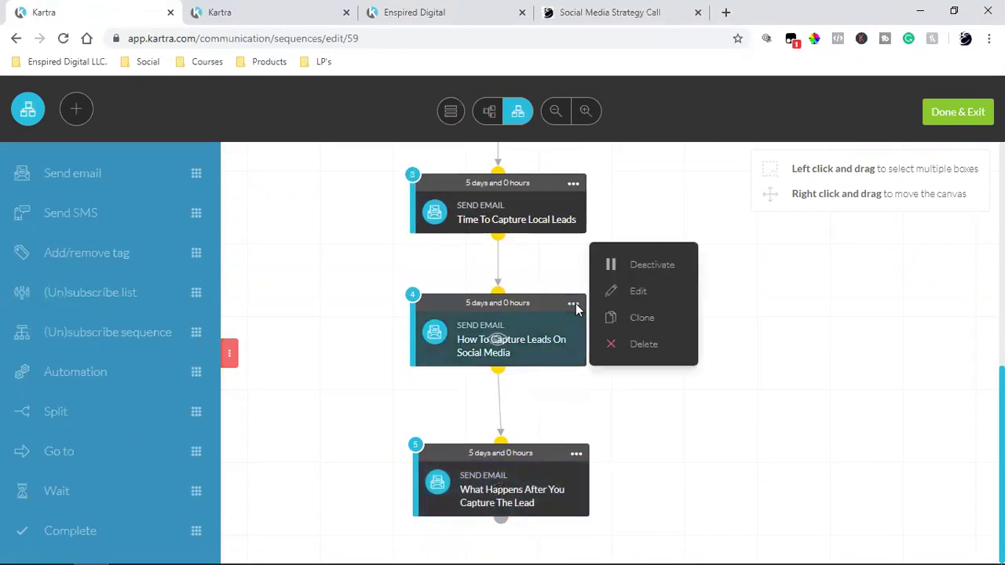
left_click(618, 291)
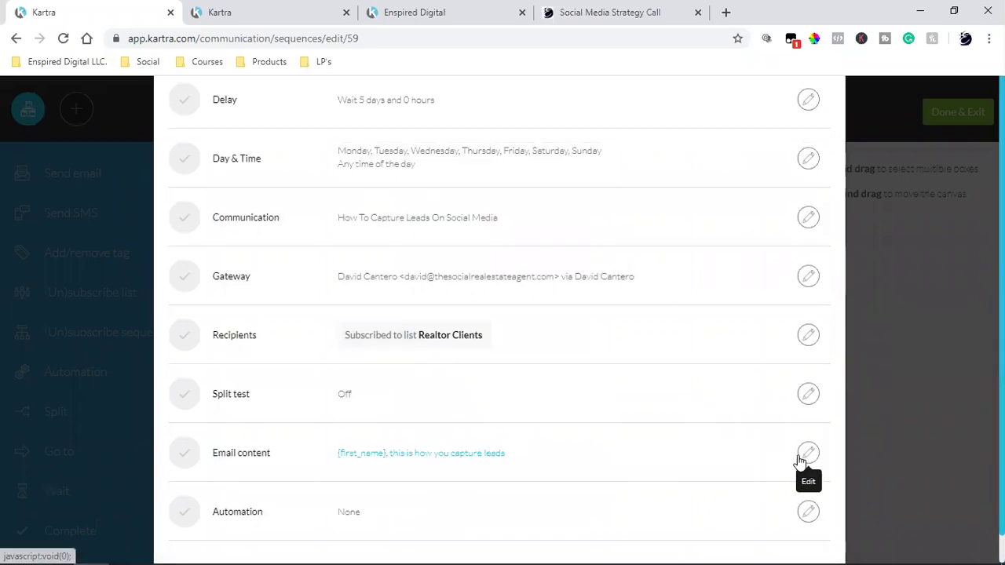
scroll(508, 335, "up", 2)
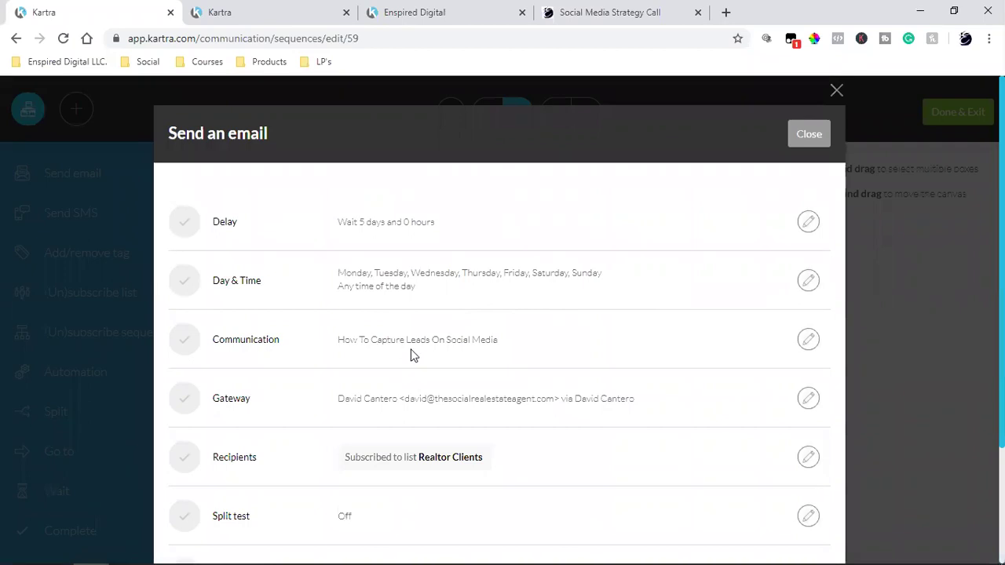
scroll(664, 393, "down", 2)
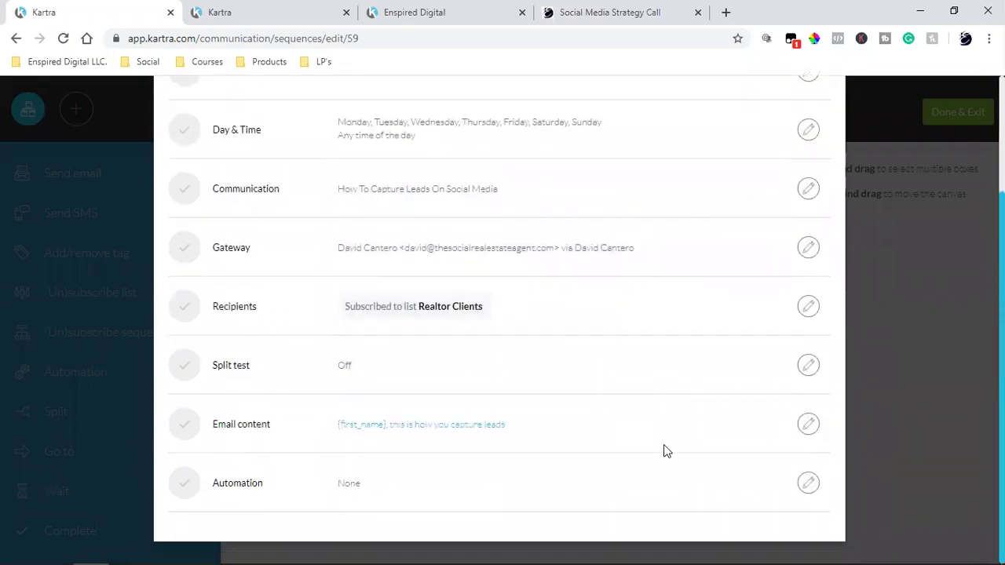
left_click(809, 425)
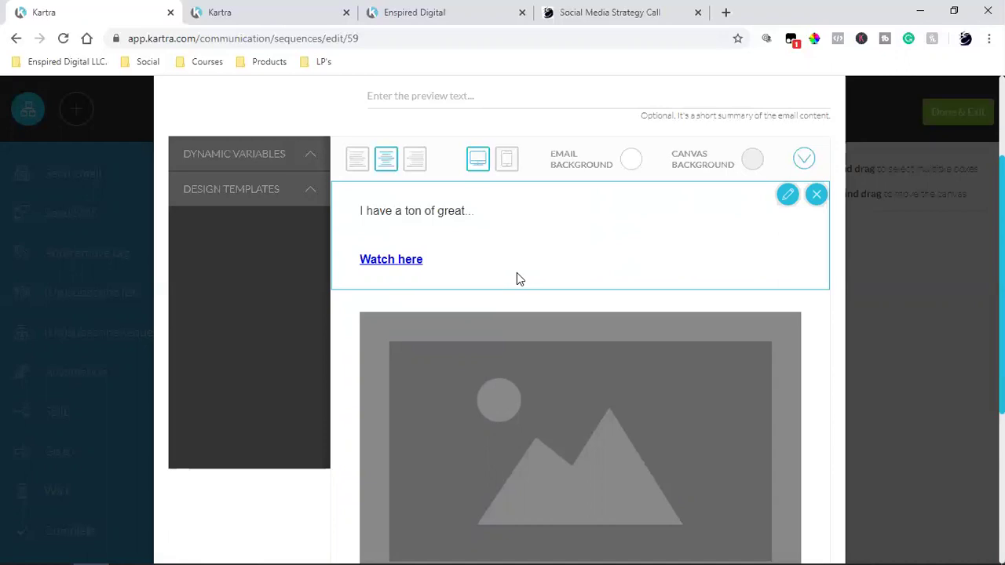
scroll(518, 279, "down", 4)
scroll(560, 274, "up", 2)
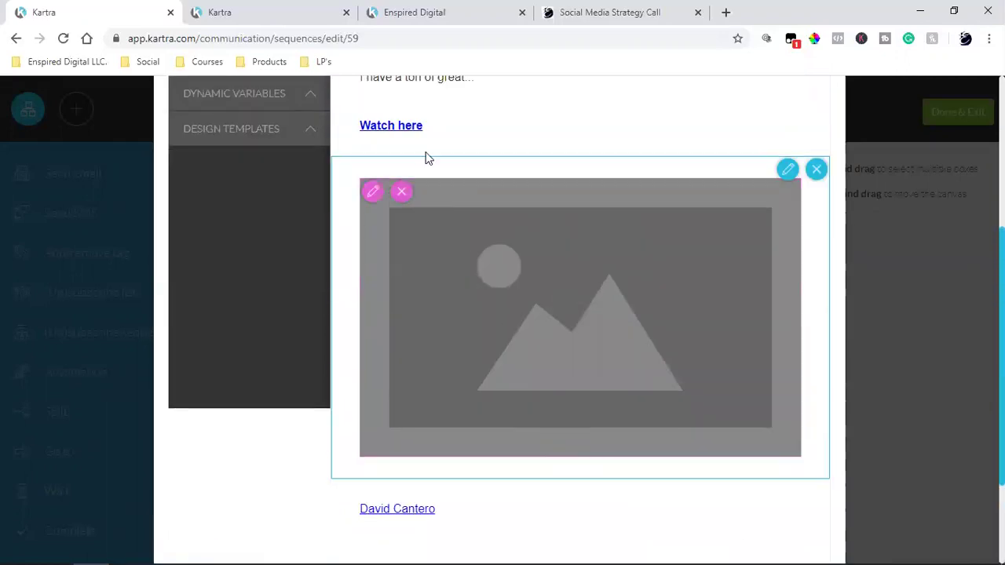
scroll(479, 414, "up", 4)
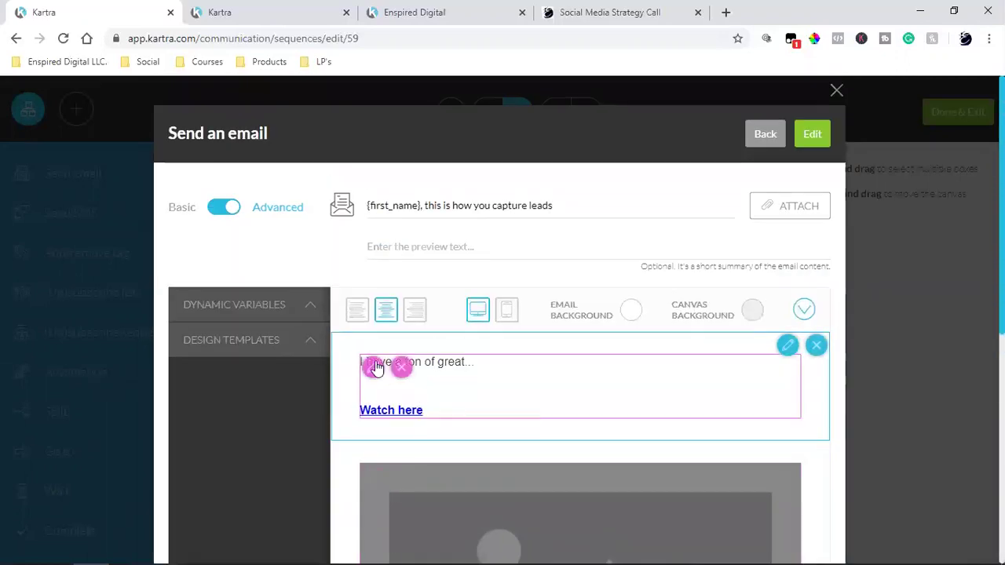
- Copy the web address behind the fourth email's "Watch here" link
left_click(423, 409)
left_click_drag(426, 409, 348, 413)
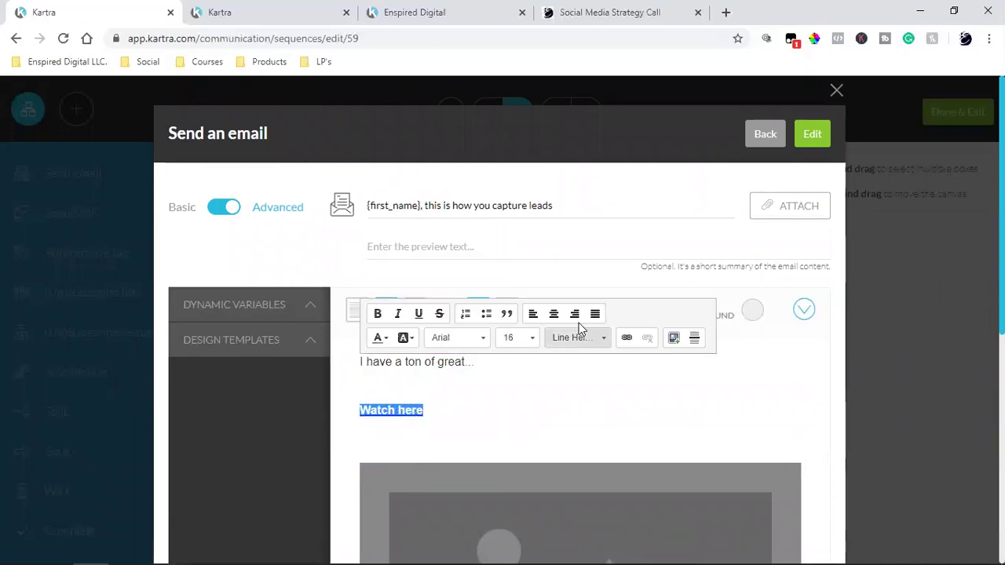
left_click(627, 338)
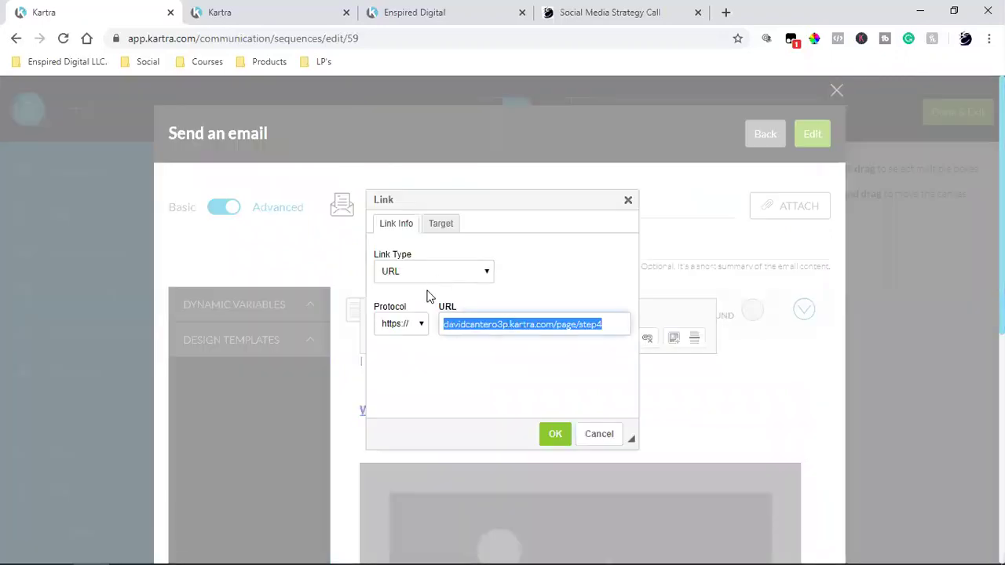
double_click(573, 327)
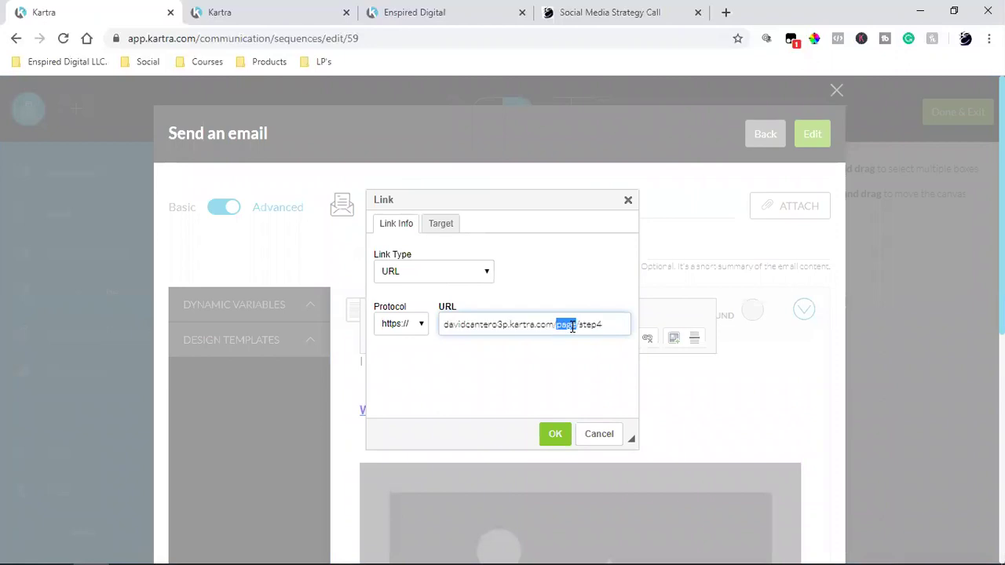
left_click(573, 327)
triple_click(573, 327)
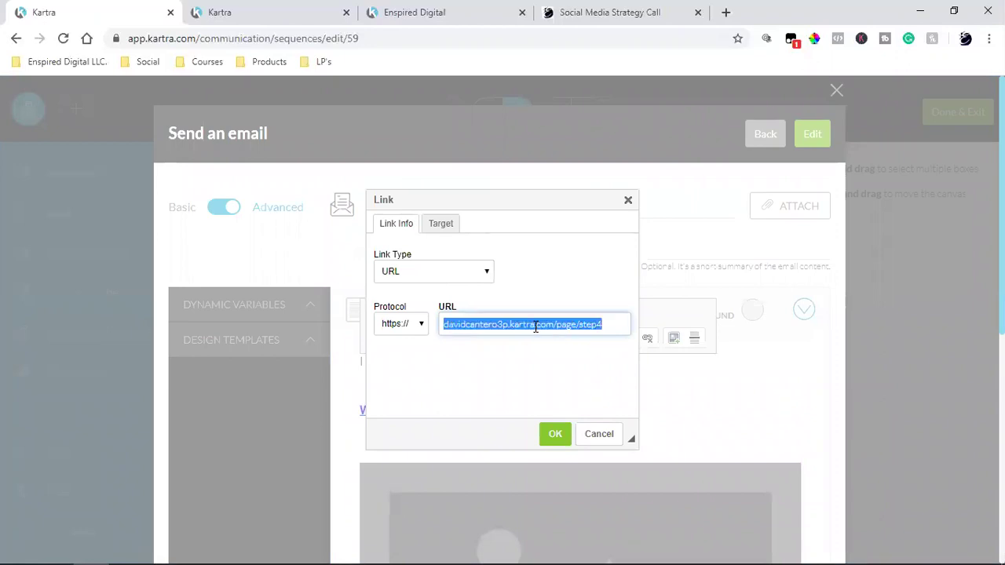
right_click(536, 327)
left_click(569, 131)
- Open the copied step 4 landing page address in a new browser tab and view the page down to its footer
left_click(725, 12)
key("ctrl+v")
key("Return")
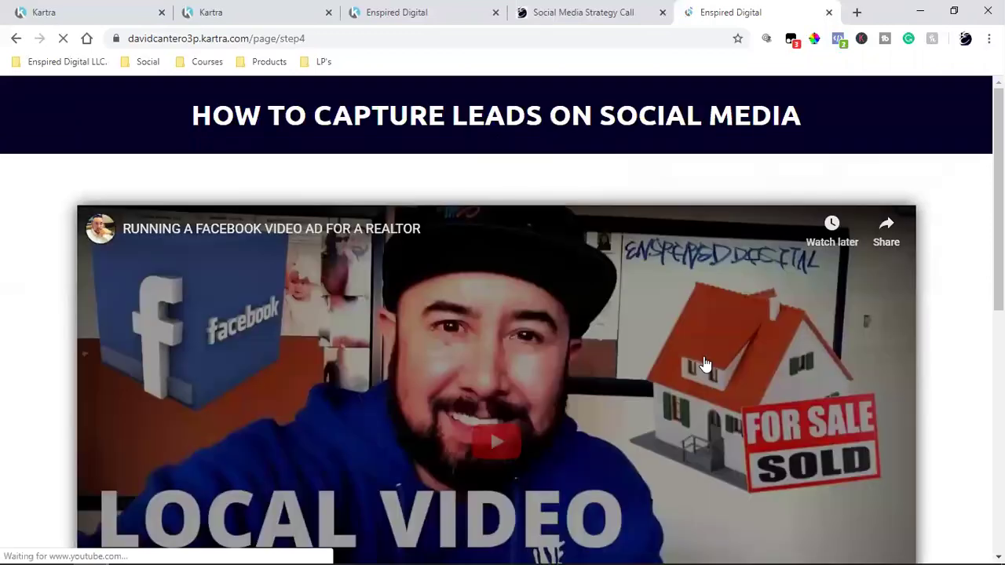
scroll(706, 371, "down", 7)
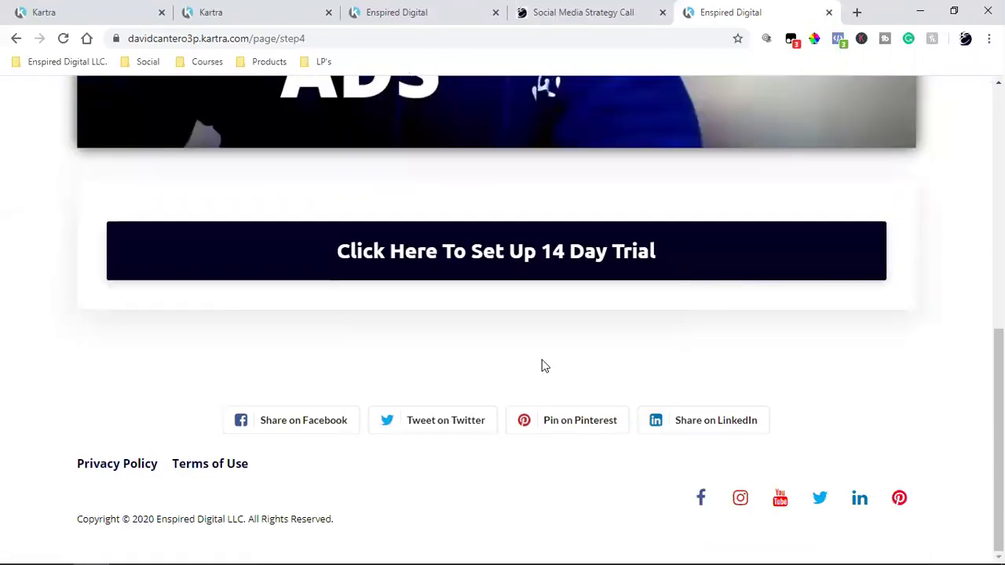
- Follow the landing page's "Click Here To Set Up 14 Day Trial" button to the Kartra Pages site, and compare both pages
left_click(503, 264)
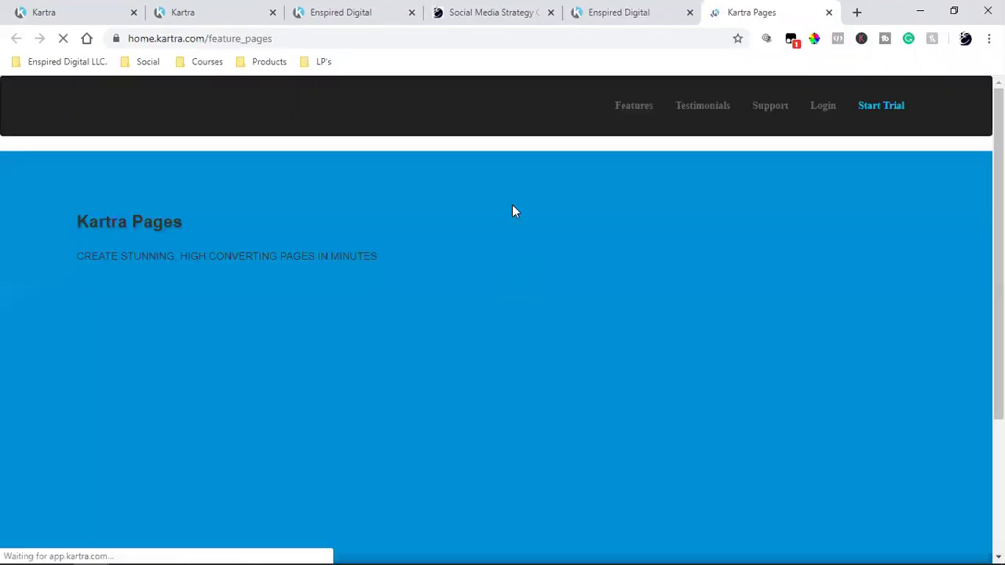
left_click(594, 11)
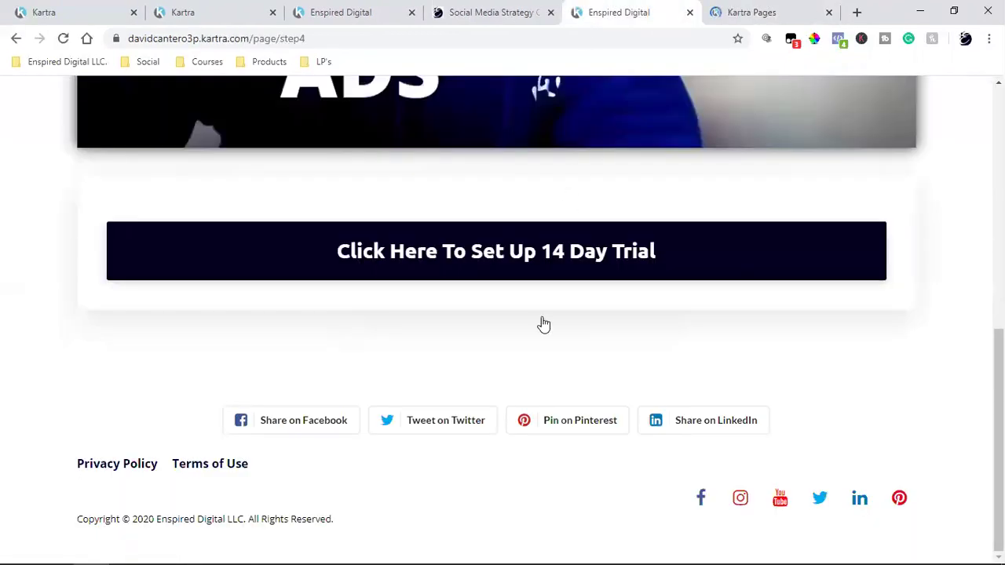
scroll(490, 339, "up", 7)
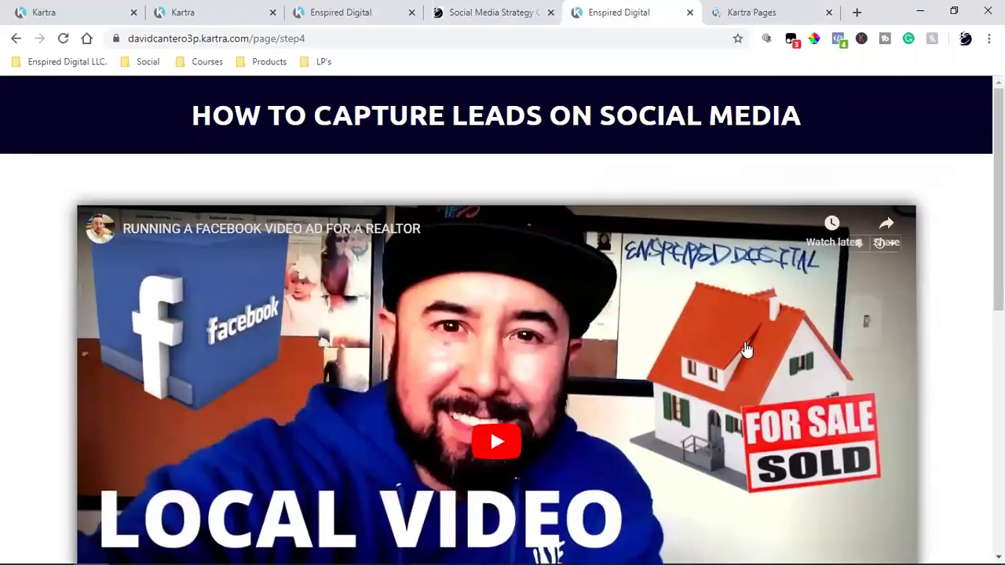
scroll(615, 360, "down", 5)
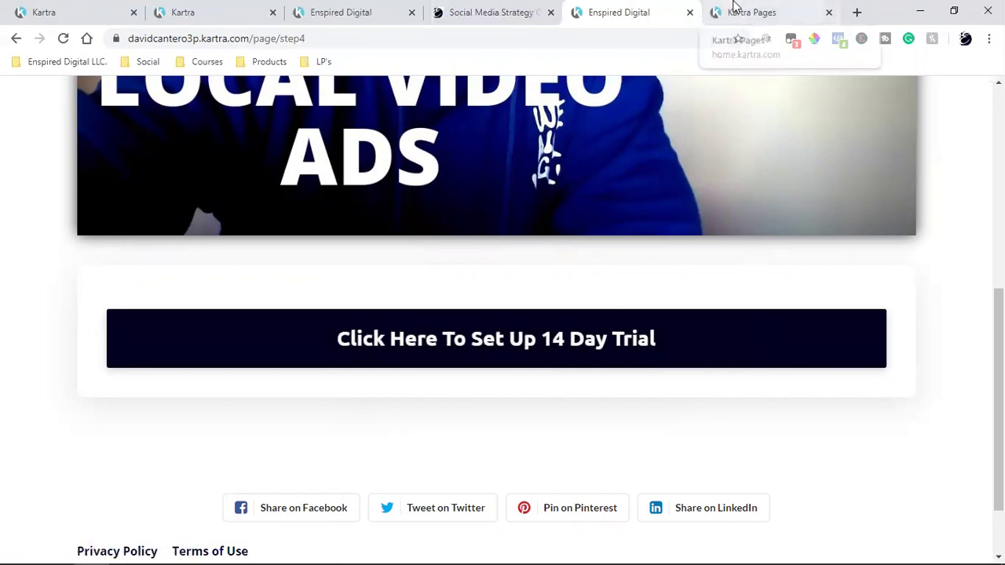
left_click(765, 8)
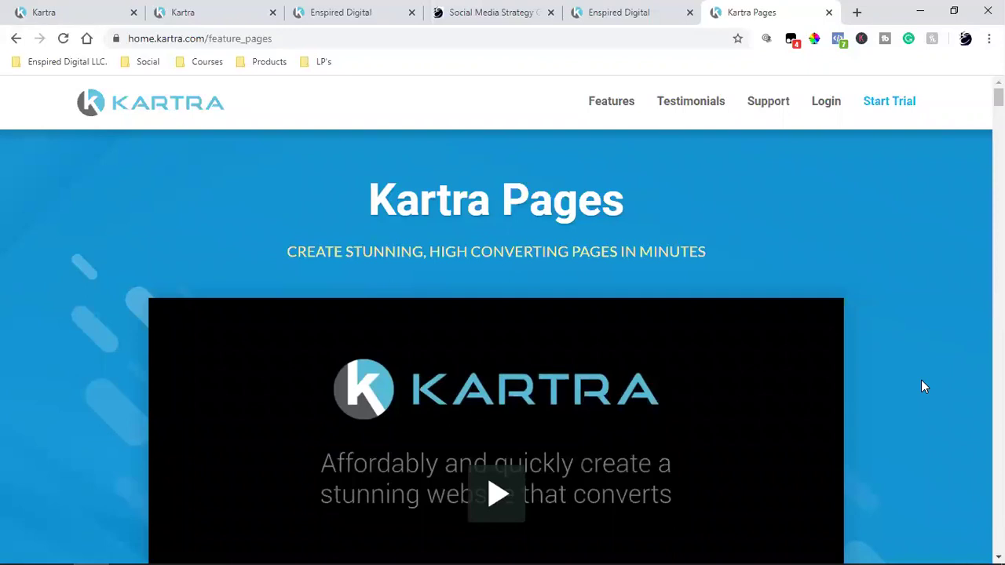
- Revisit the Kartra forms list and the Kartra Pages trial site
left_click(182, 11)
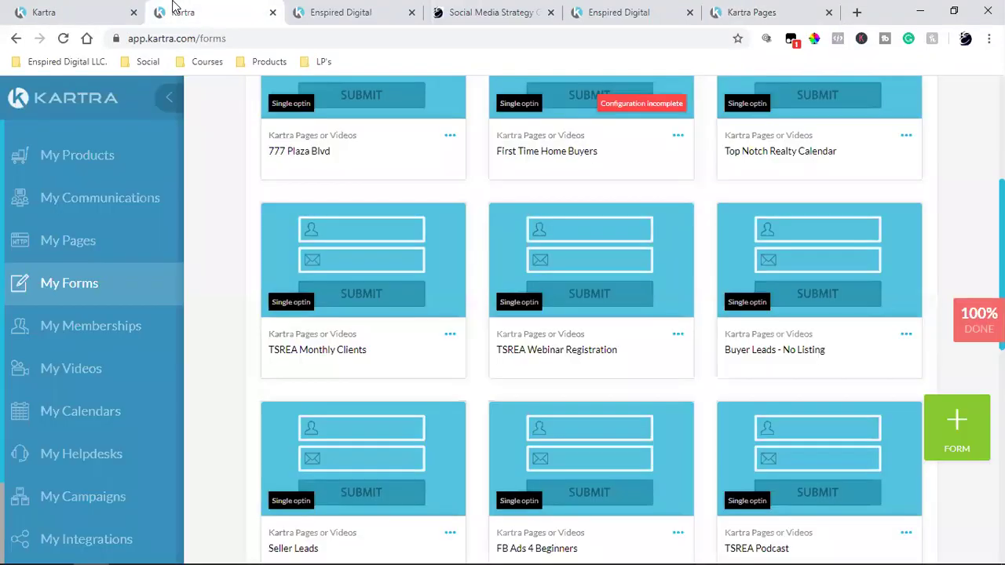
left_click(134, 11)
left_click(202, 11)
left_click(729, 10)
- Return to the top of the step 4 landing page and check its tracking with Facebook Pixel Helper
left_click(625, 9)
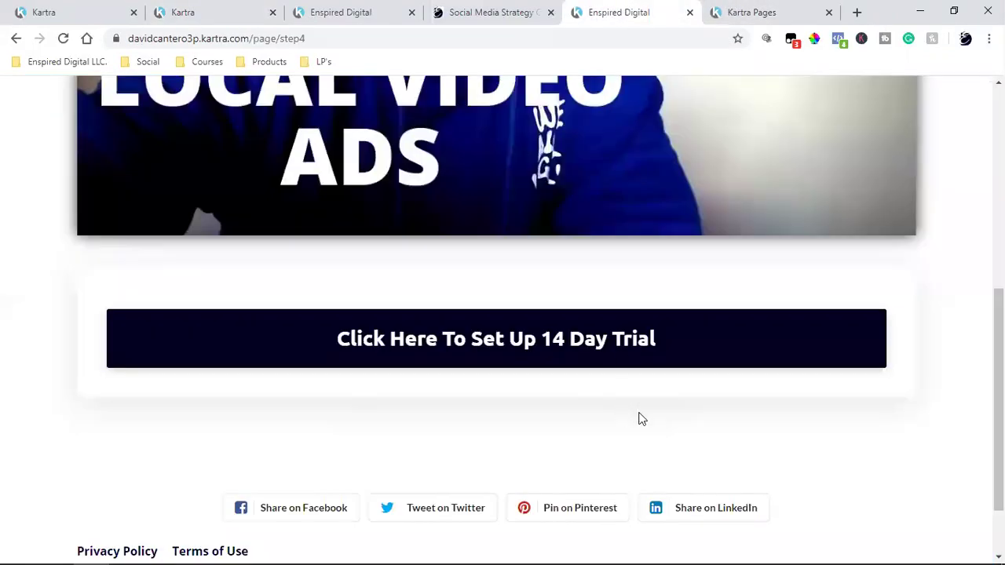
scroll(832, 424, "up", 5)
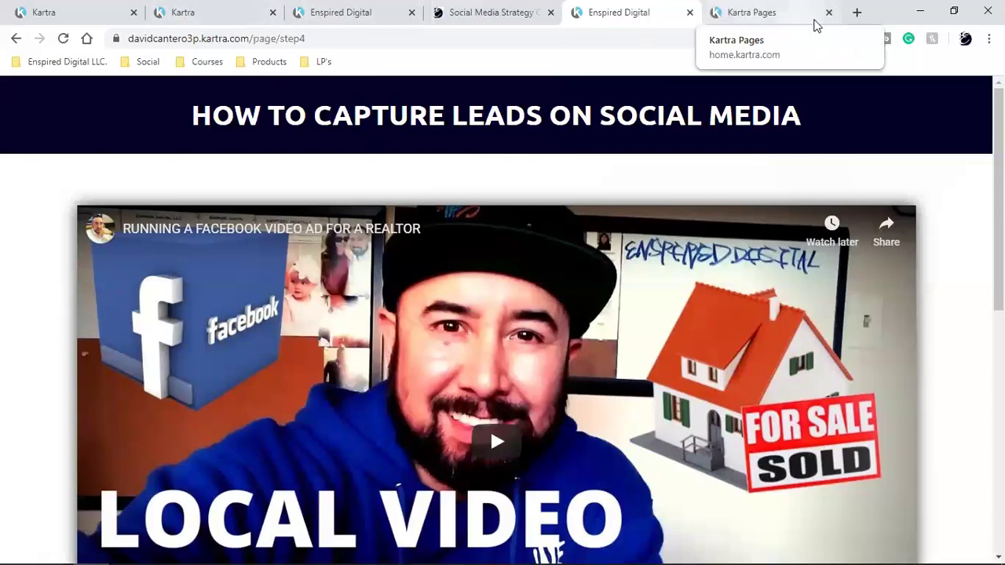
left_click(838, 41)
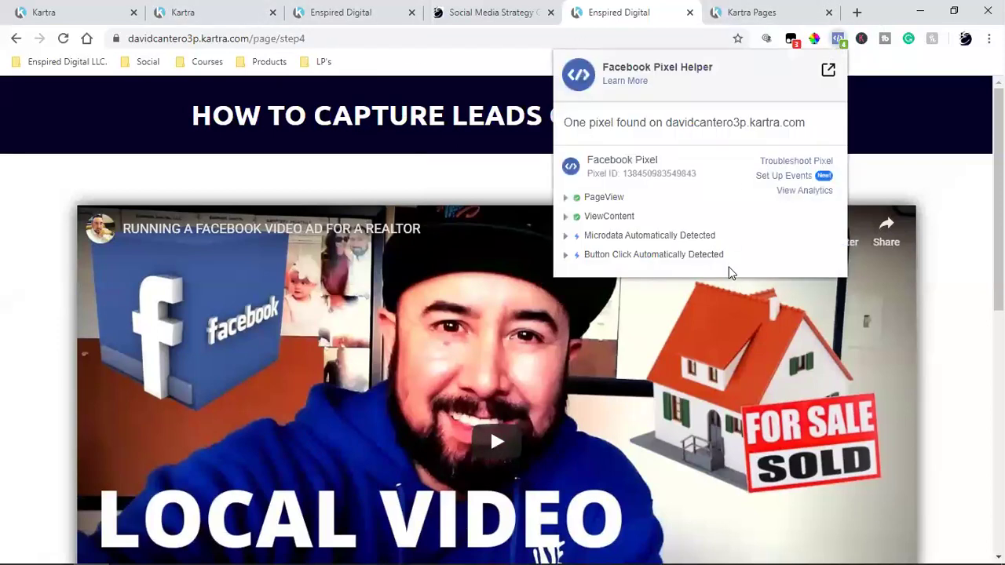
- Close the pixel report, view the step 4 page's trial button, and revisit the step 3 landing page and the Kartra forms list
left_click(961, 320)
scroll(961, 319, "down", 7)
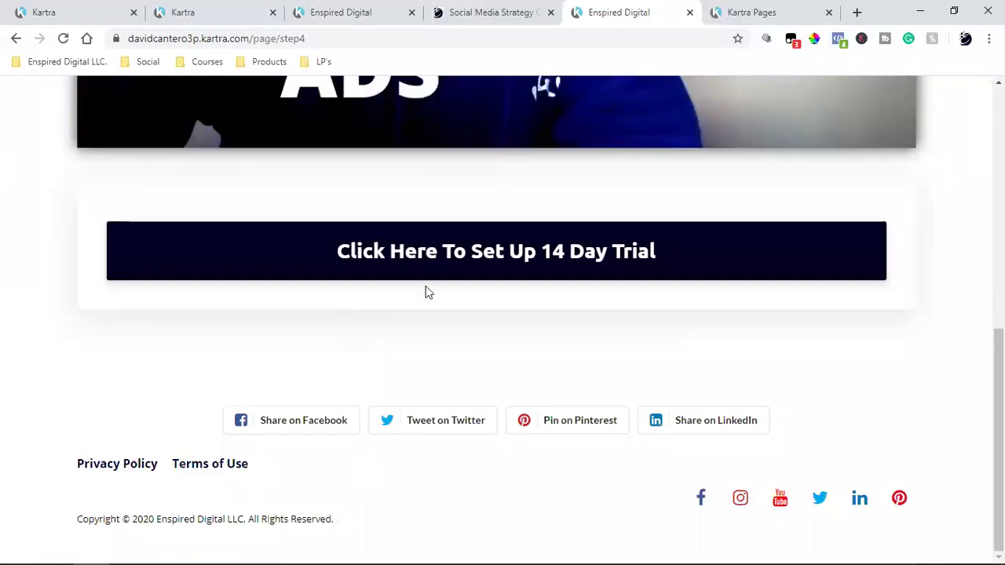
left_click(340, 10)
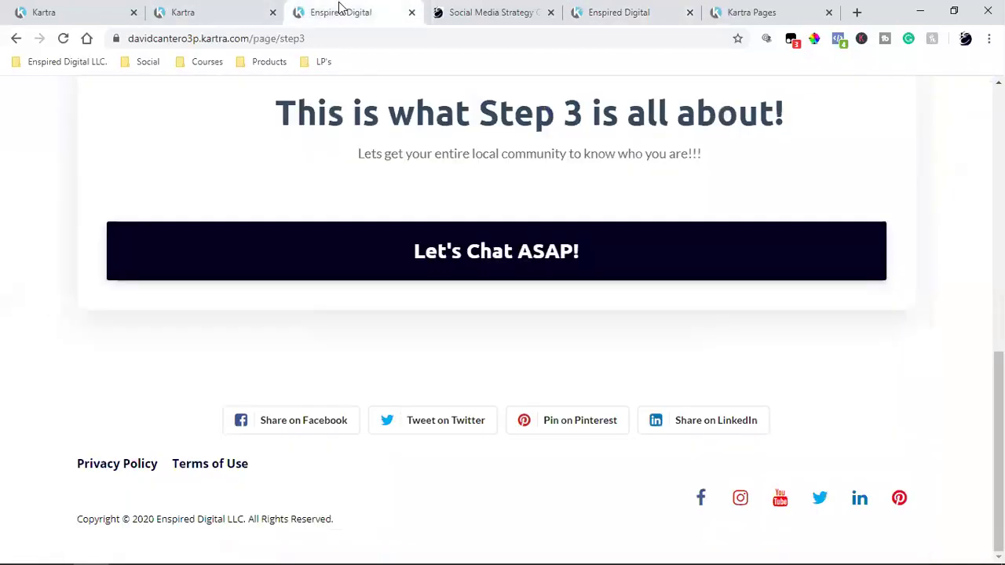
left_click(233, 10)
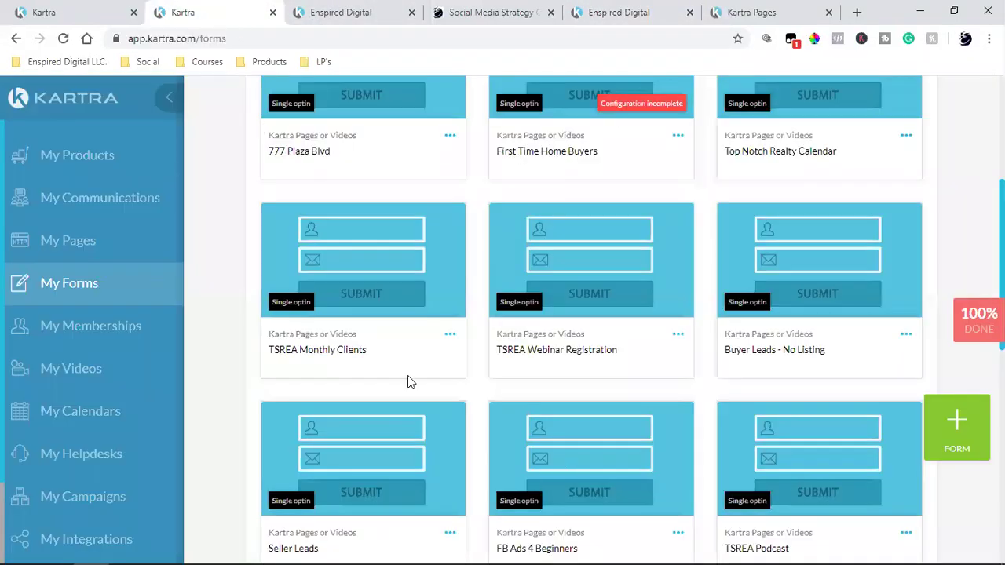
- Return to the email sequence, dismiss the link dialog and close the "How To Capture Leads On Social Media" email
left_click(55, 6)
left_click(596, 439)
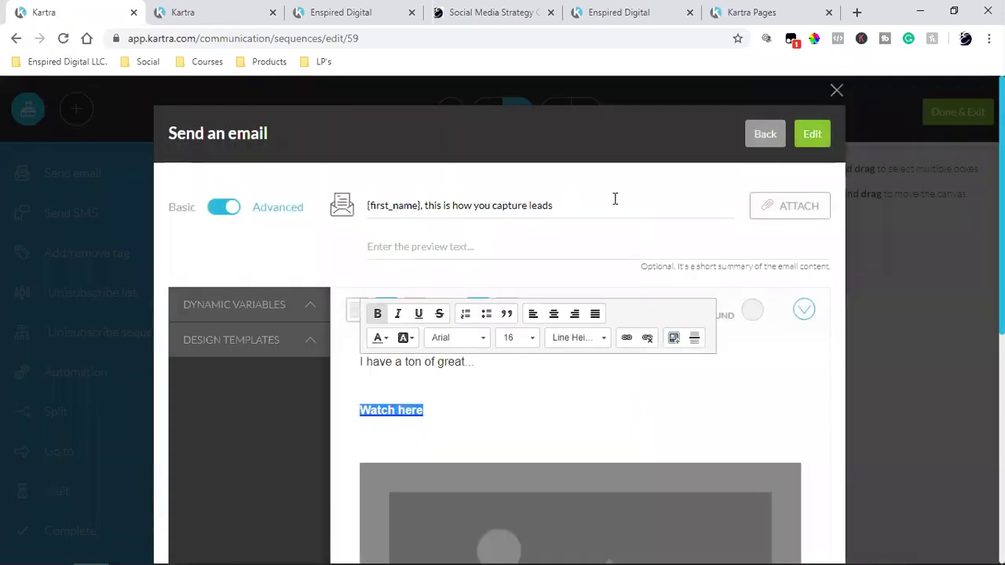
left_click(809, 139)
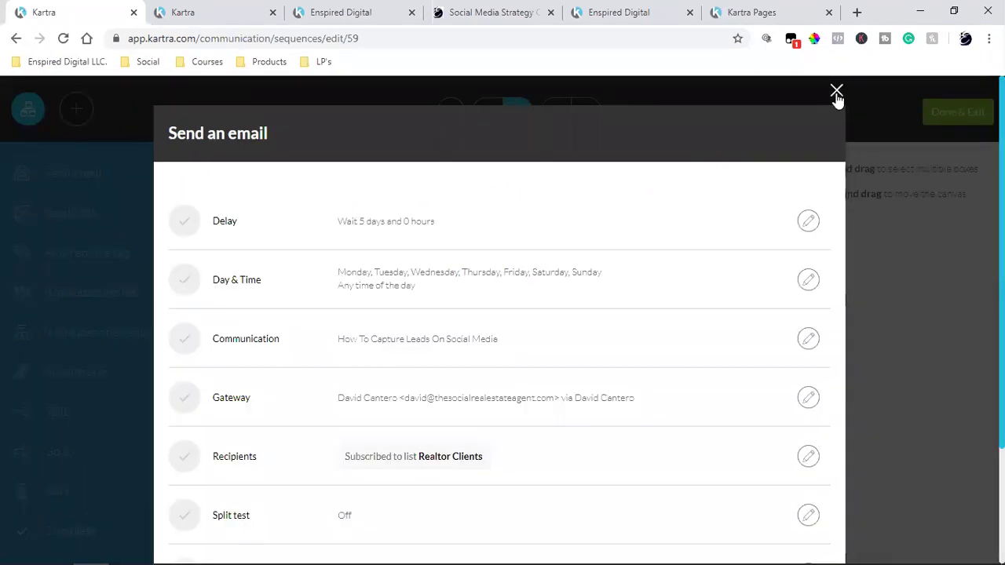
left_click(837, 93)
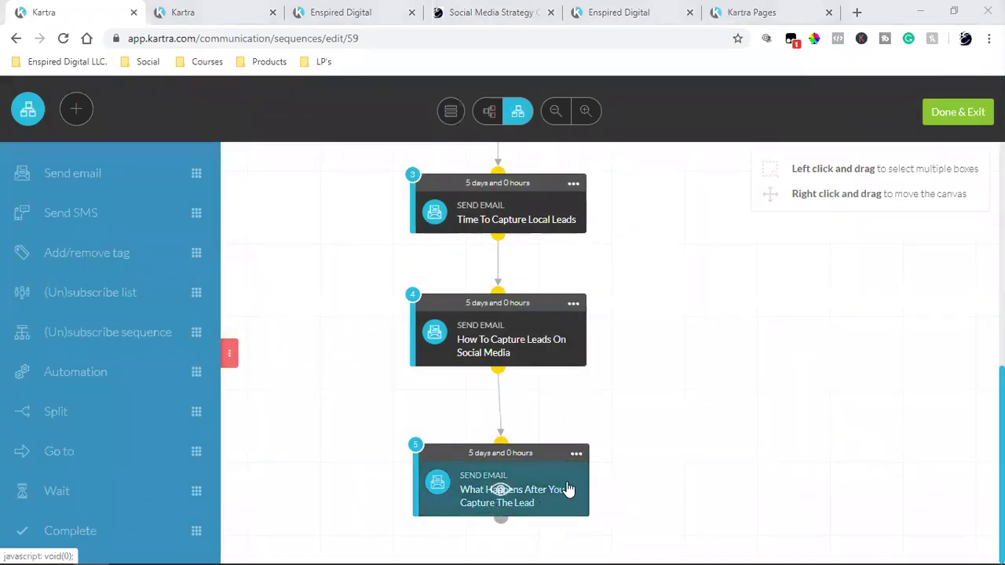
- Open the content of the "What Happens After You Capture The Lead" email for editing, and close the Social Media Strategy and Kartra Pages tabs
mouse_move(581, 460)
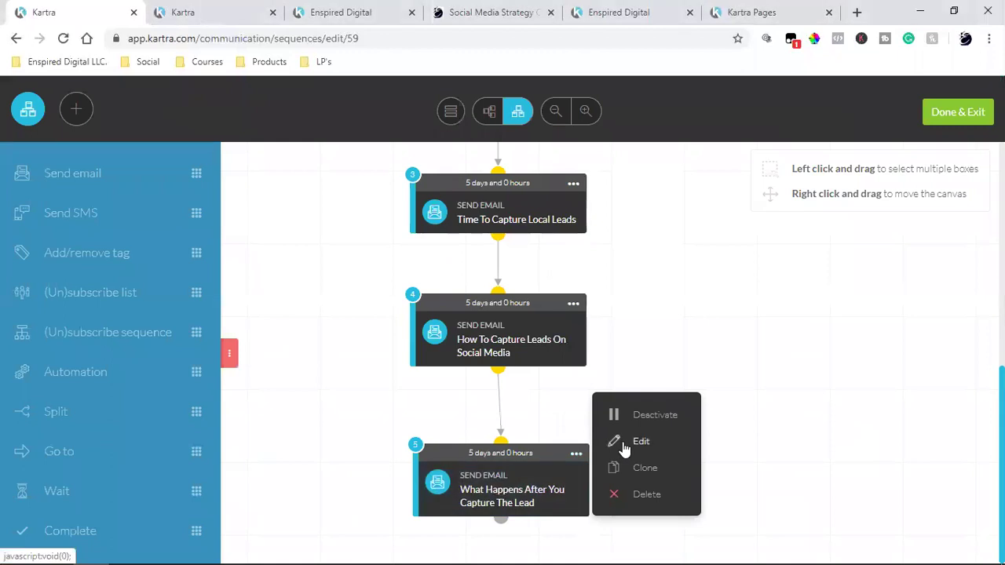
left_click(623, 447)
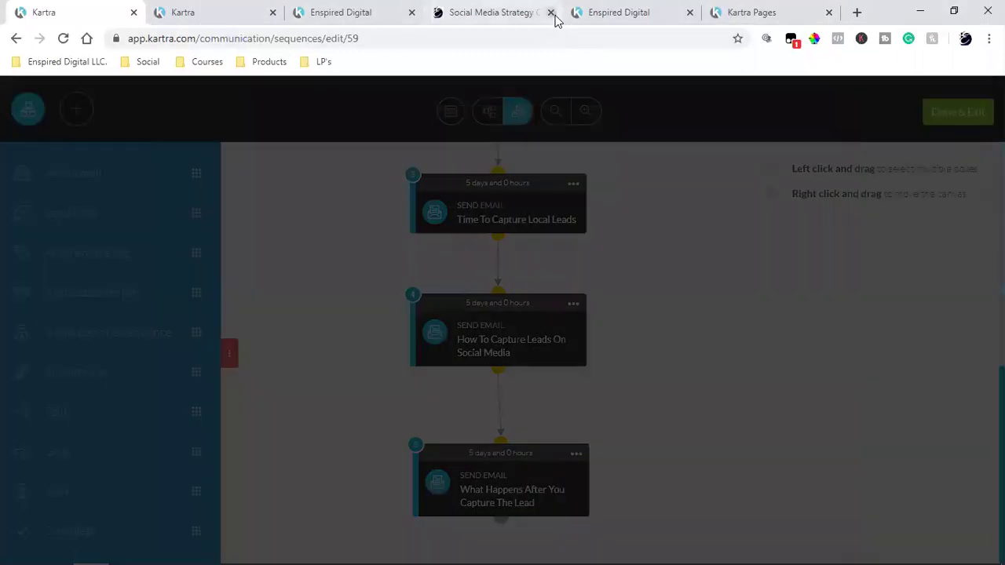
left_click(551, 13)
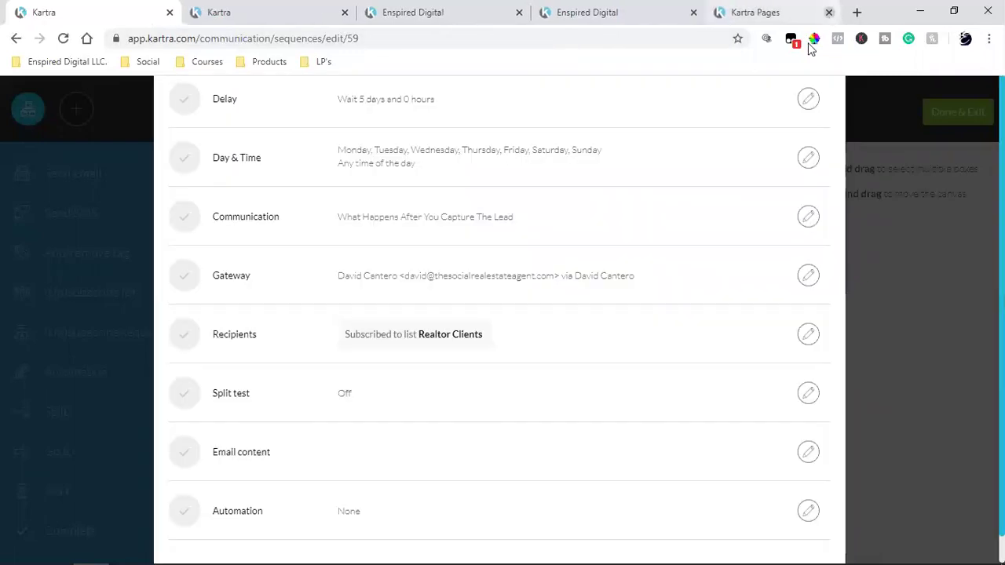
left_click(833, 13)
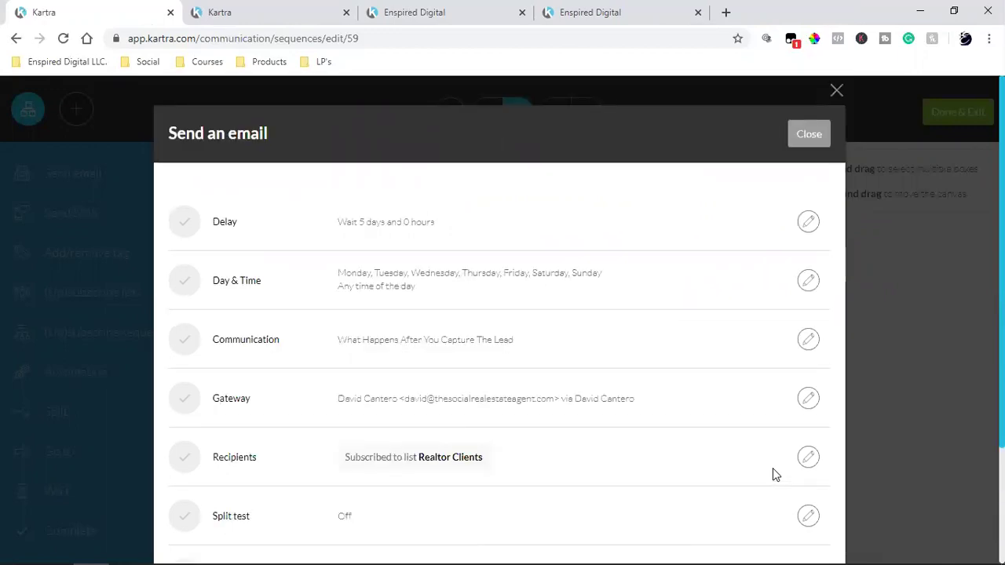
scroll(773, 468, "down", 2)
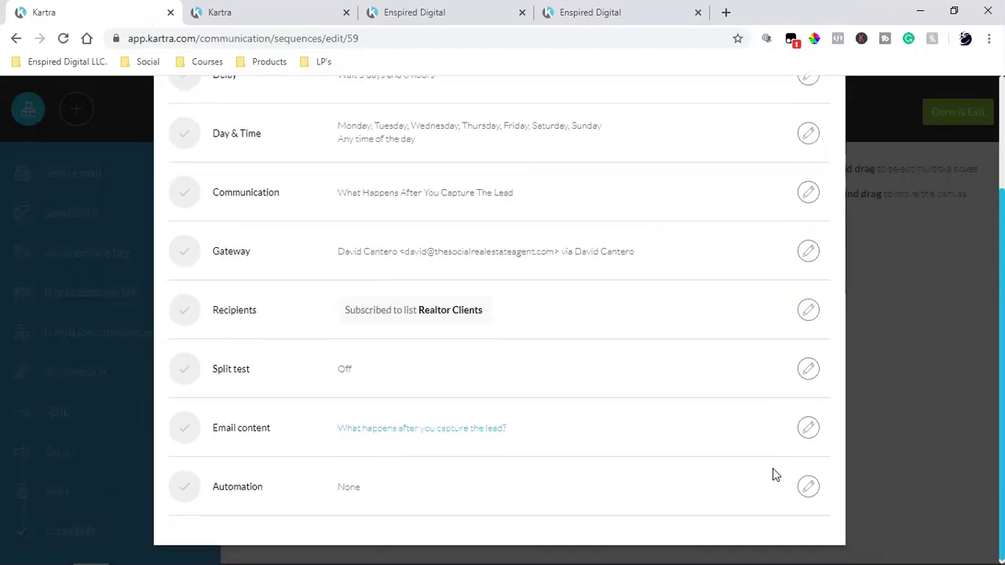
left_click(806, 429)
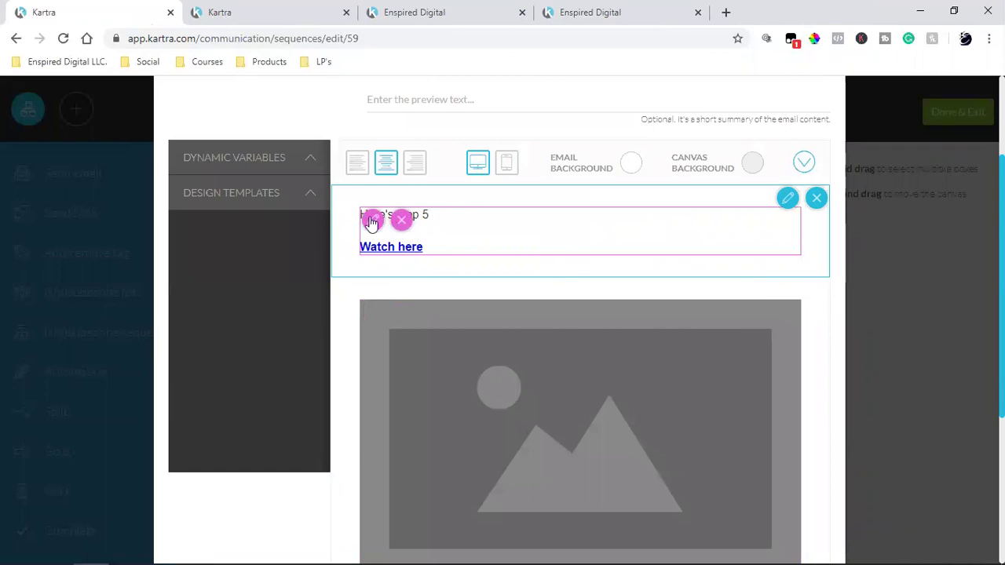
- Open the link on the email's "Watch here" text and copy its URL
left_click(403, 257)
left_click_drag(427, 247, 360, 247)
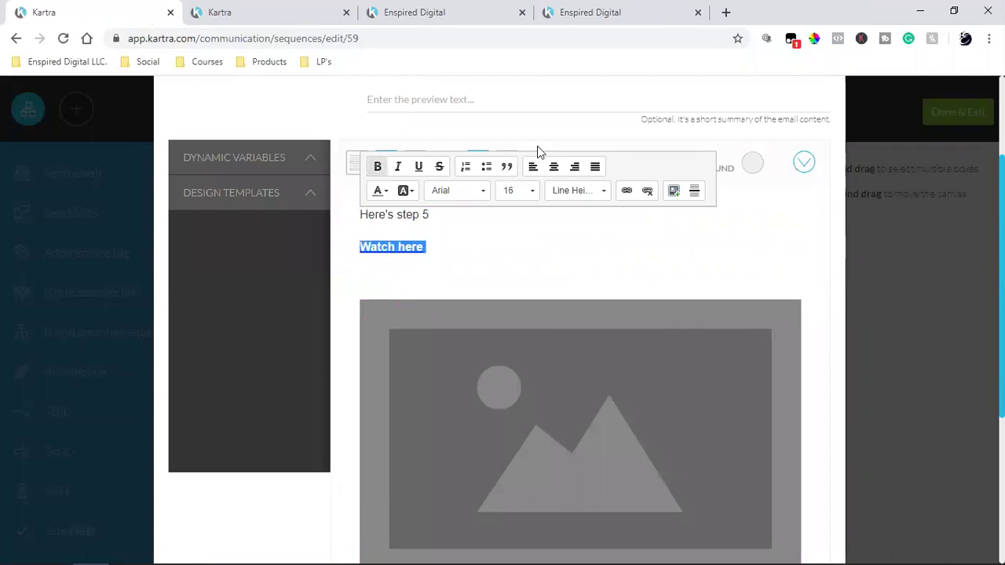
left_click(427, 247)
left_click_drag(427, 246, 360, 247)
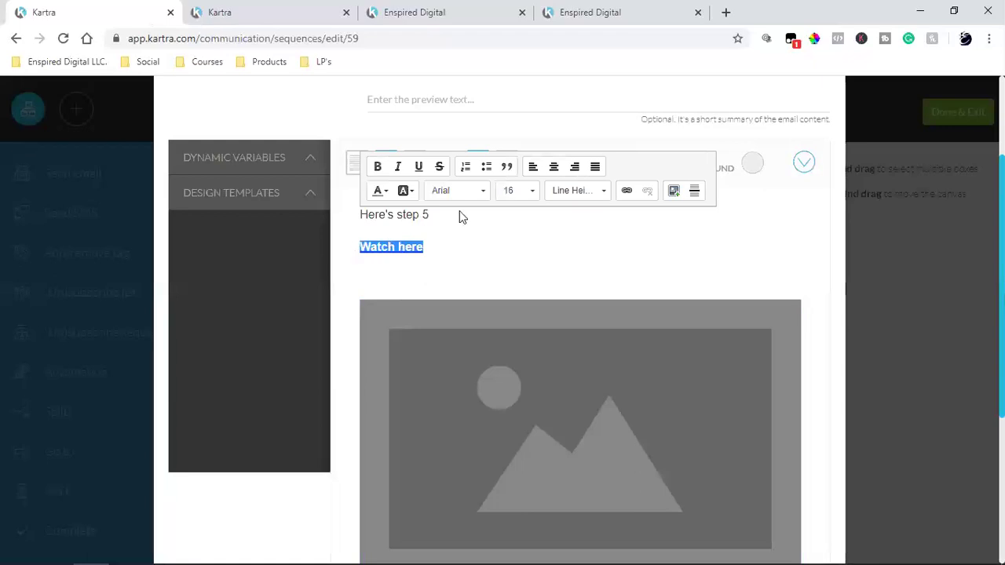
left_click(626, 191)
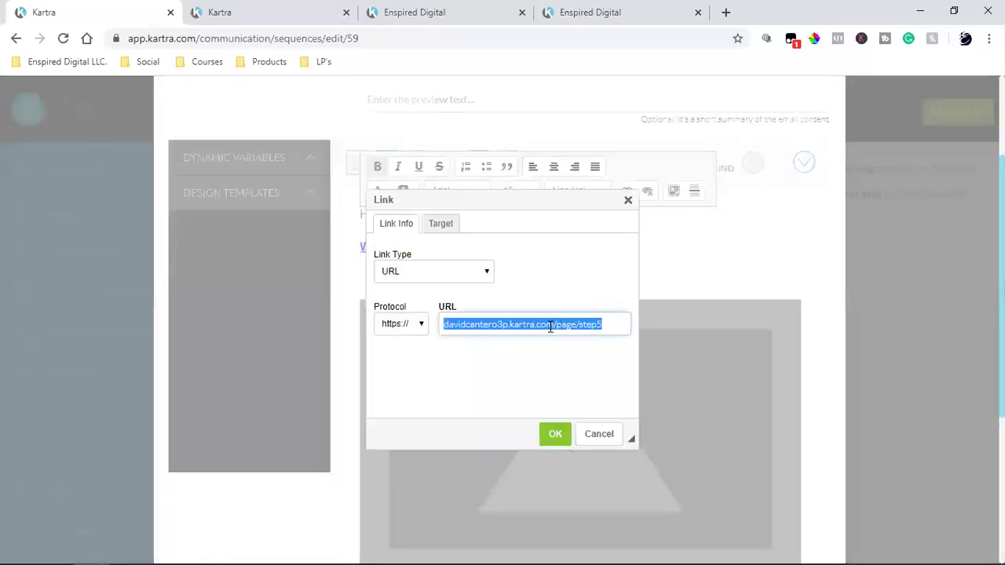
right_click(551, 327)
left_click(608, 130)
- Open the copied step 5 landing page address in a new browser tab and examine the page and its Facebook Pixel Helper report
left_click(726, 12)
key("ctrl+v")
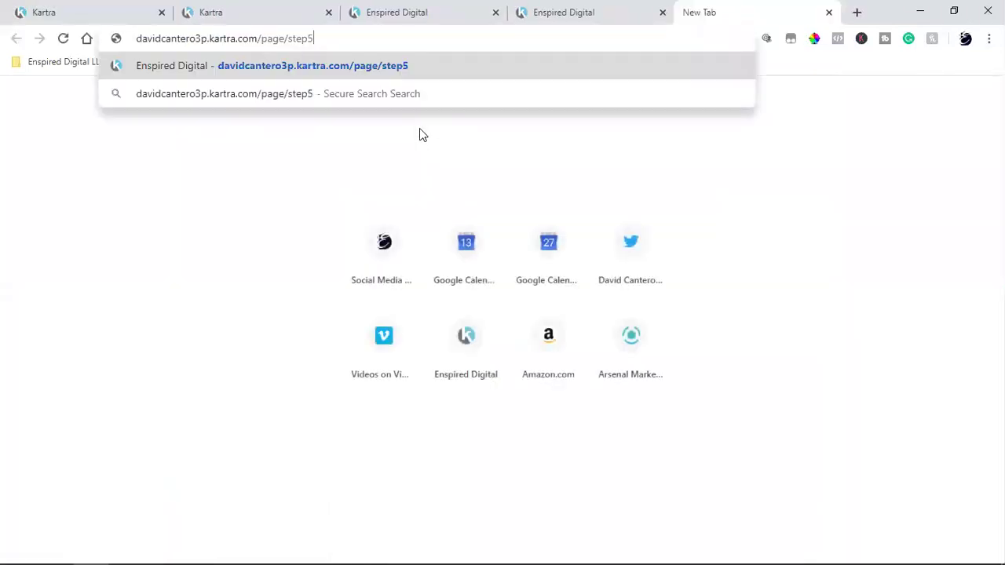
key("Return")
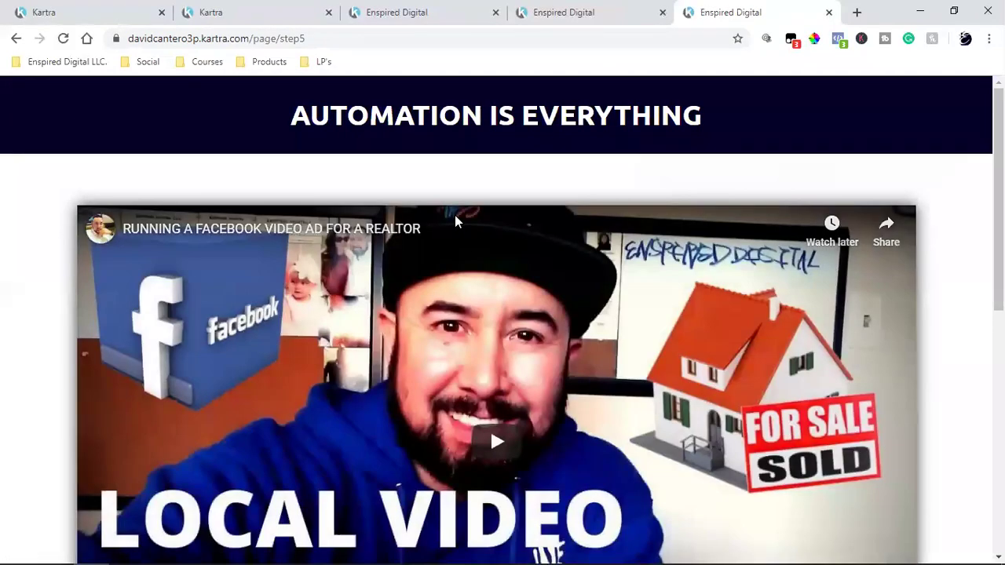
scroll(475, 240, "down", 6)
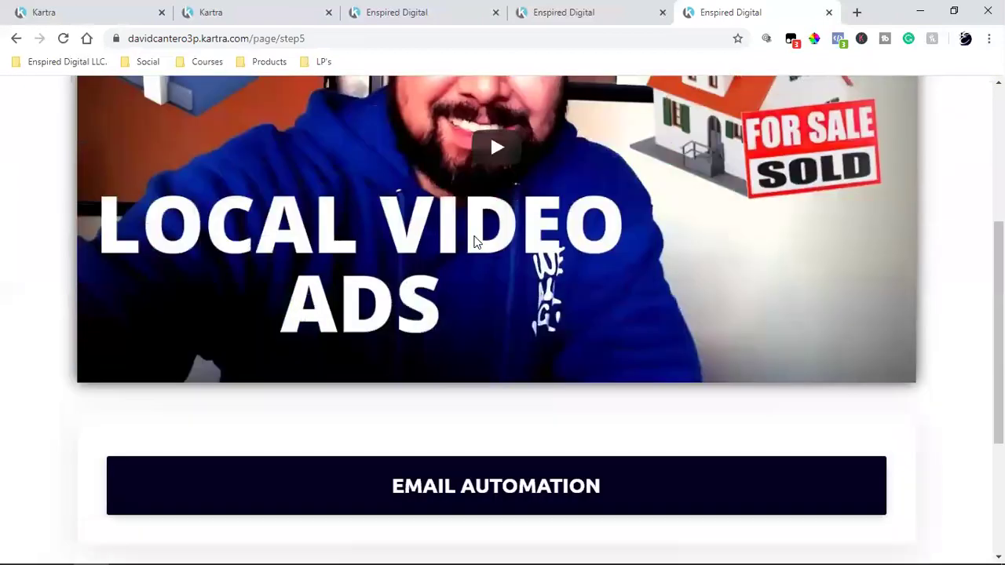
scroll(518, 339, "up", 6)
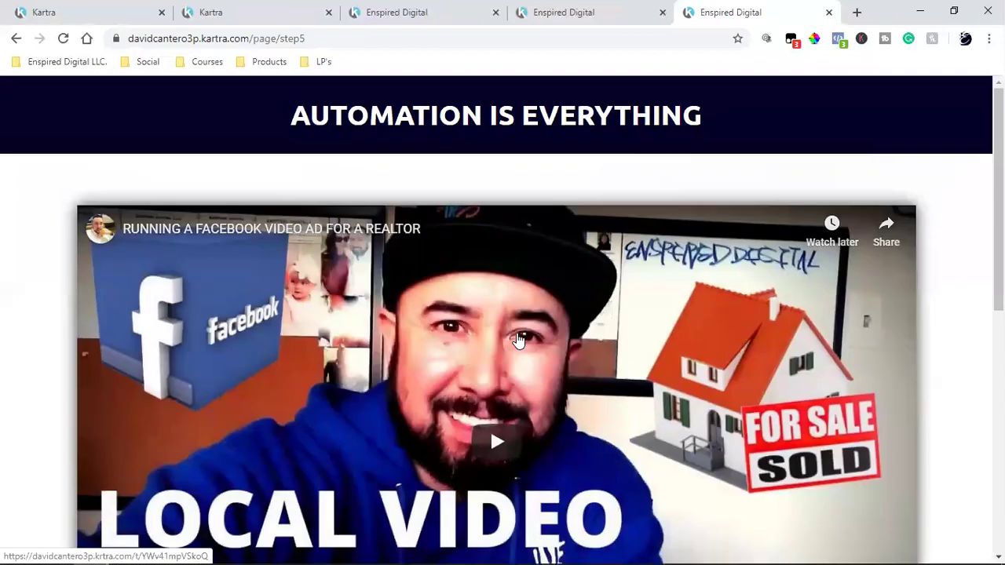
scroll(523, 254, "down", 6)
scroll(526, 253, "up", 6)
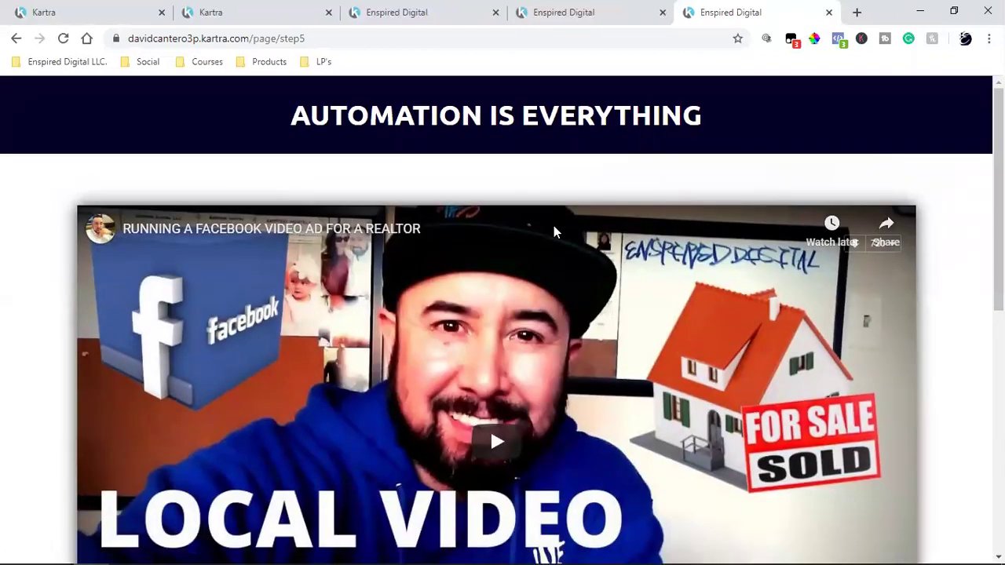
left_click(838, 39)
left_click(47, 317)
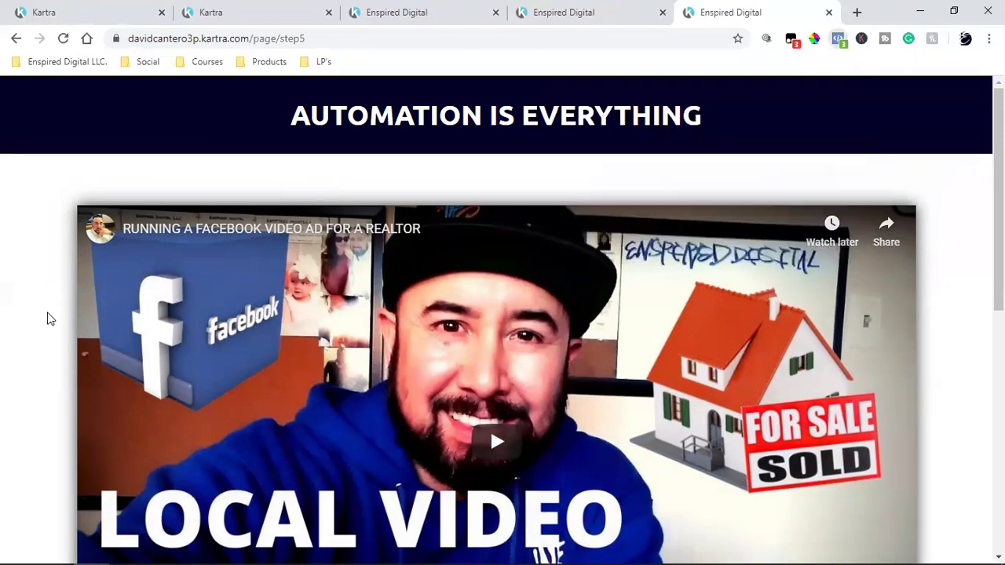
- Follow the step 5 page's "EMAIL AUTOMATION" button to the Kartra Mail page, and close that page
scroll(47, 318, "down", 6)
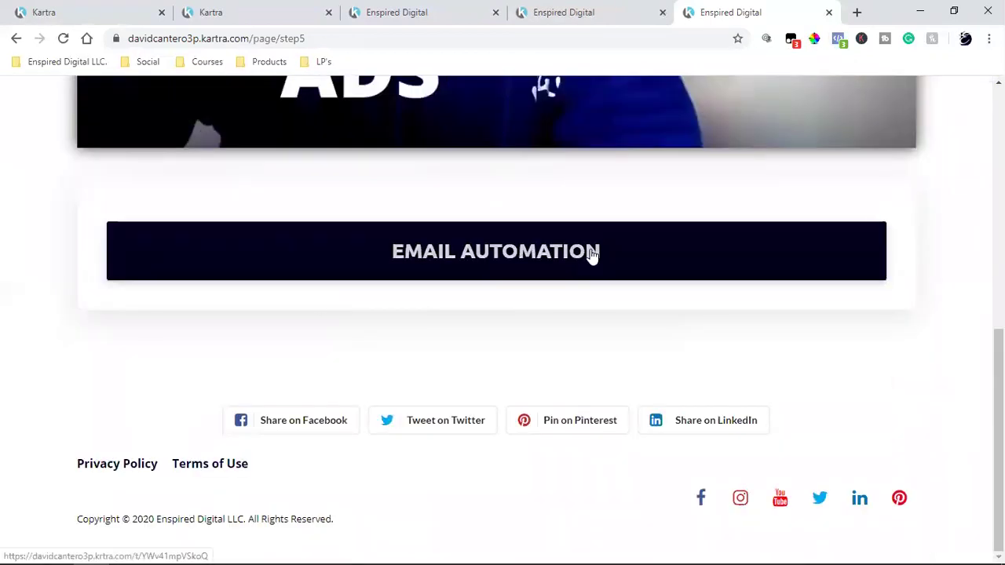
left_click(593, 254)
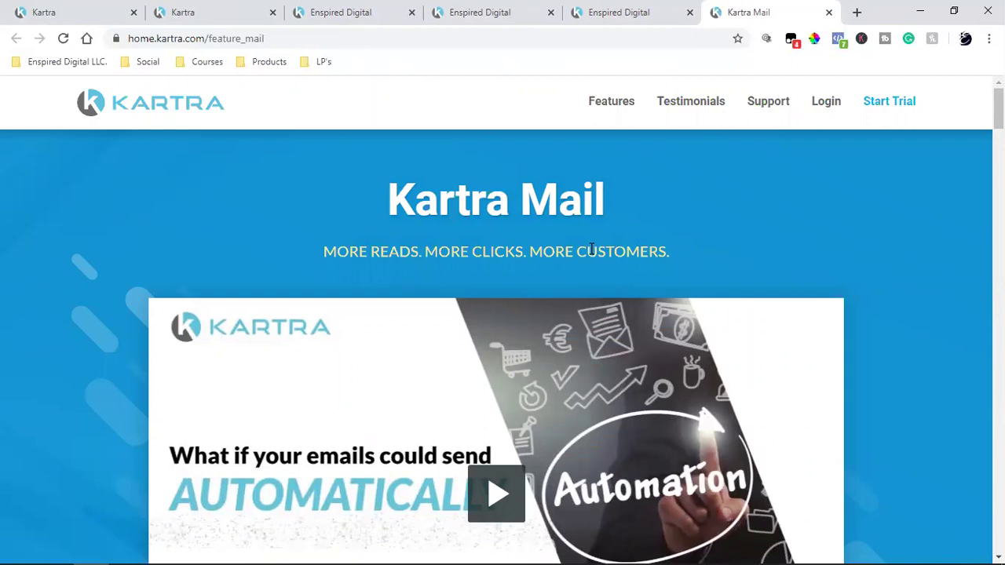
left_click(830, 15)
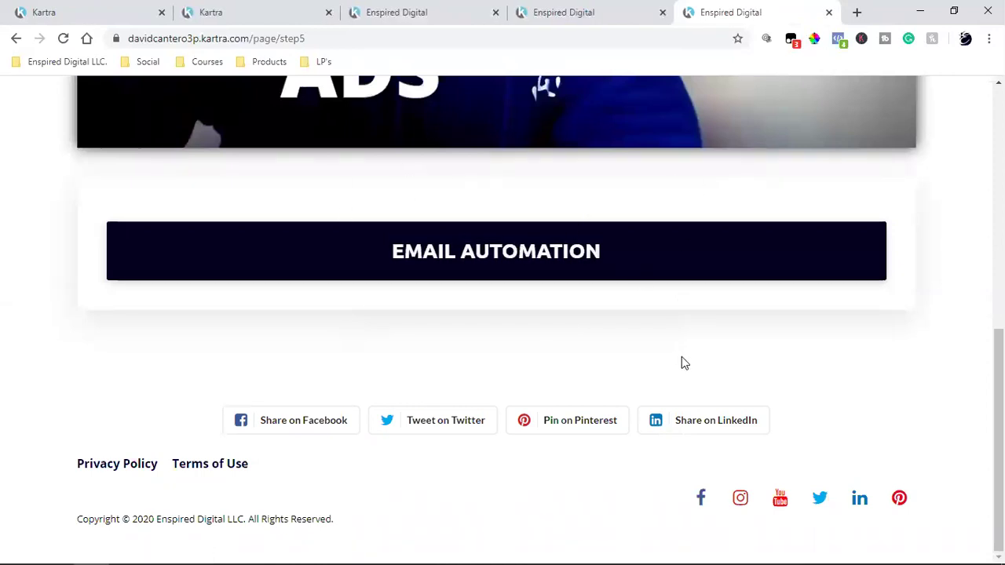
- Return to the top of the step 5 landing page and check its tracking again with Facebook Pixel Helper
scroll(682, 361, "up", 10)
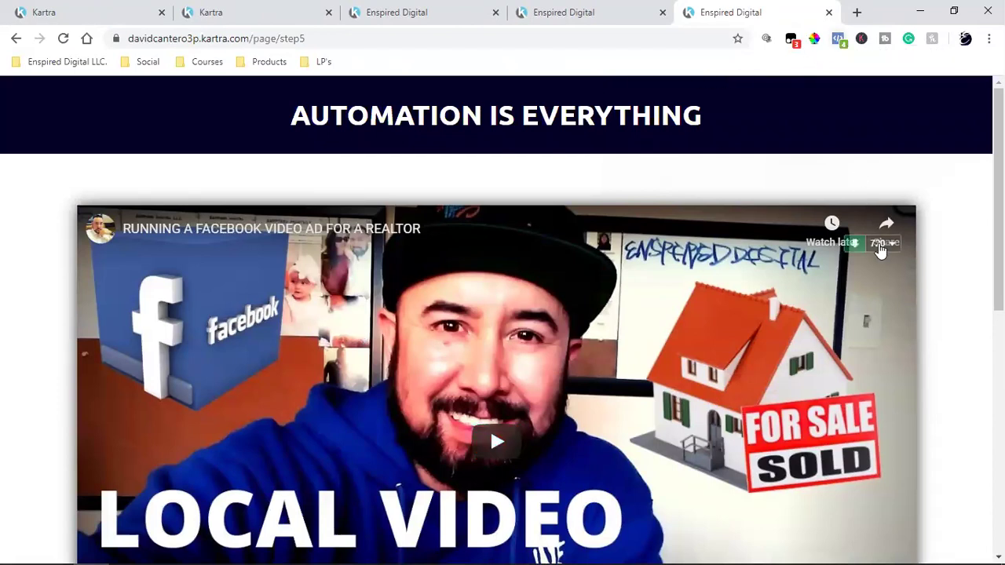
left_click(837, 42)
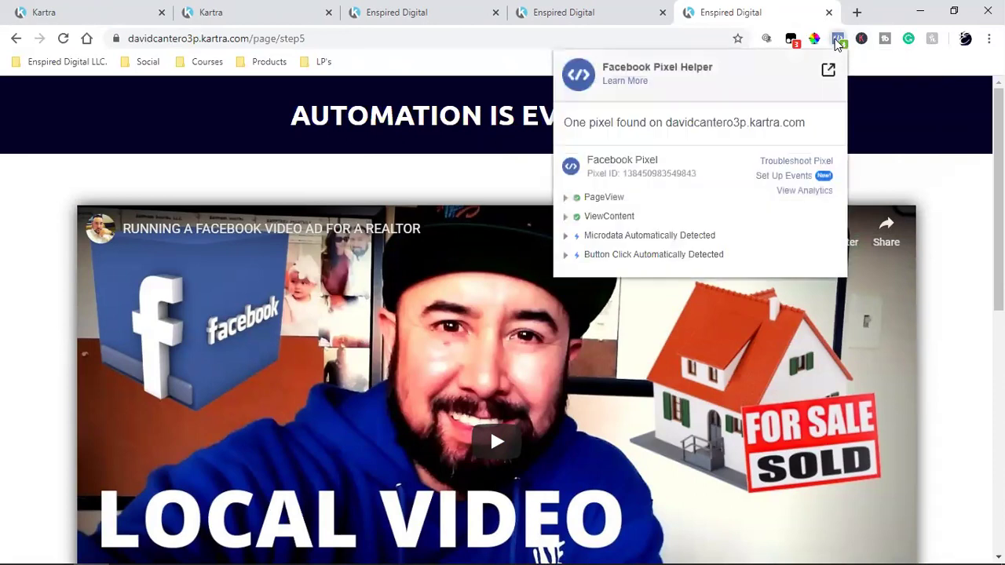
left_click(935, 239)
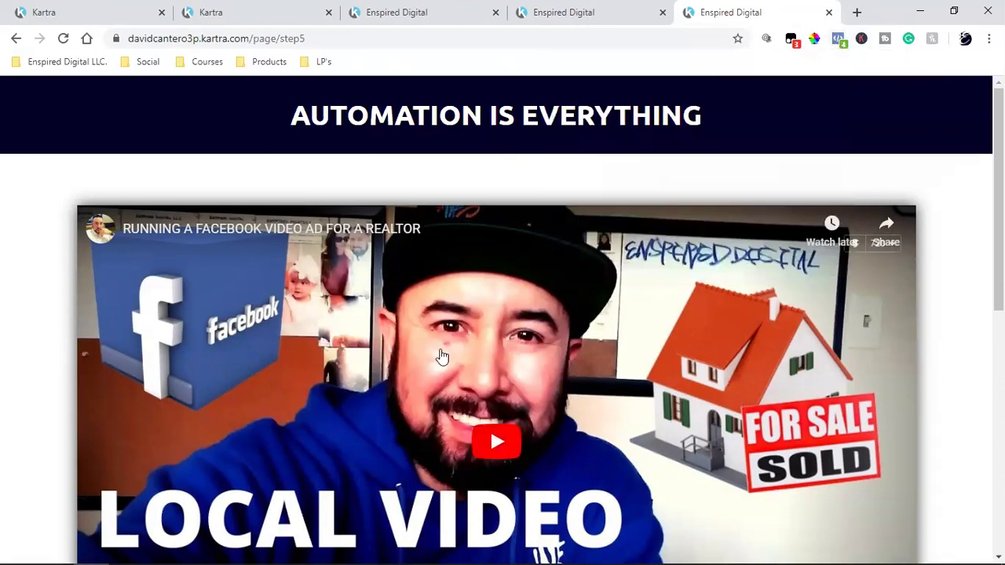
- Return to the email sequence, dismiss the "Watch here" link dialog and exit the fifth email's content and settings
left_click(258, 10)
left_click(117, 10)
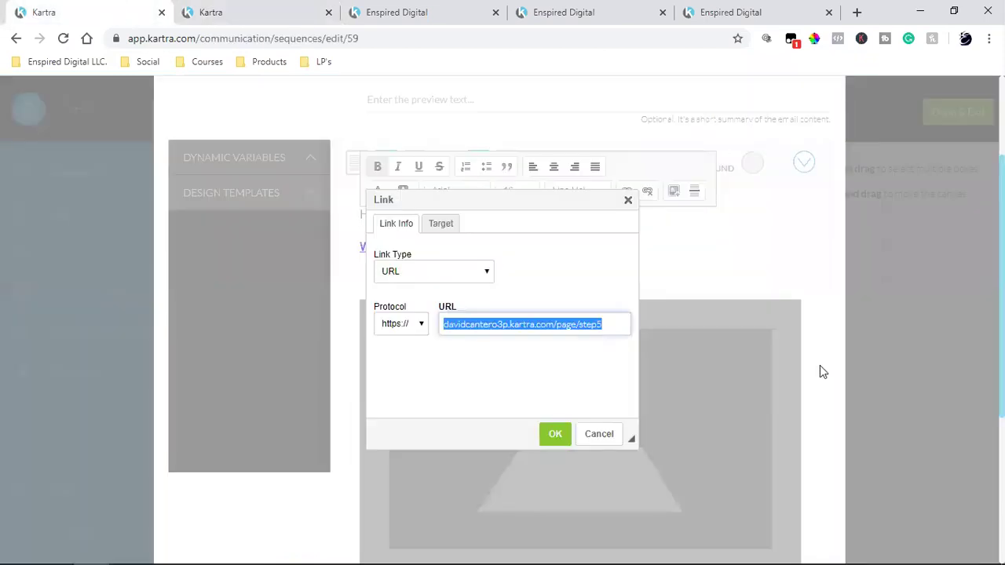
left_click(629, 200)
left_click(817, 137)
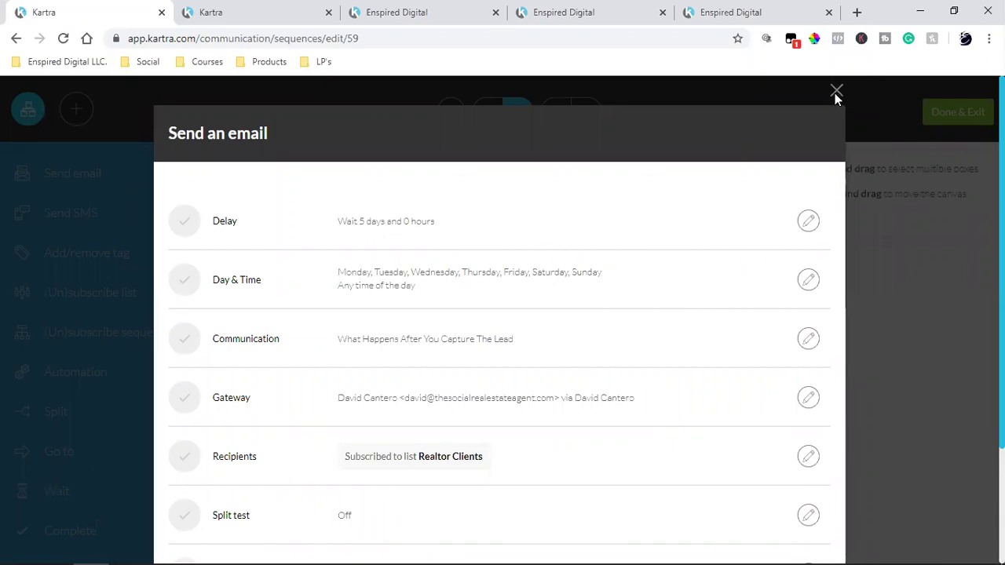
left_click(817, 135)
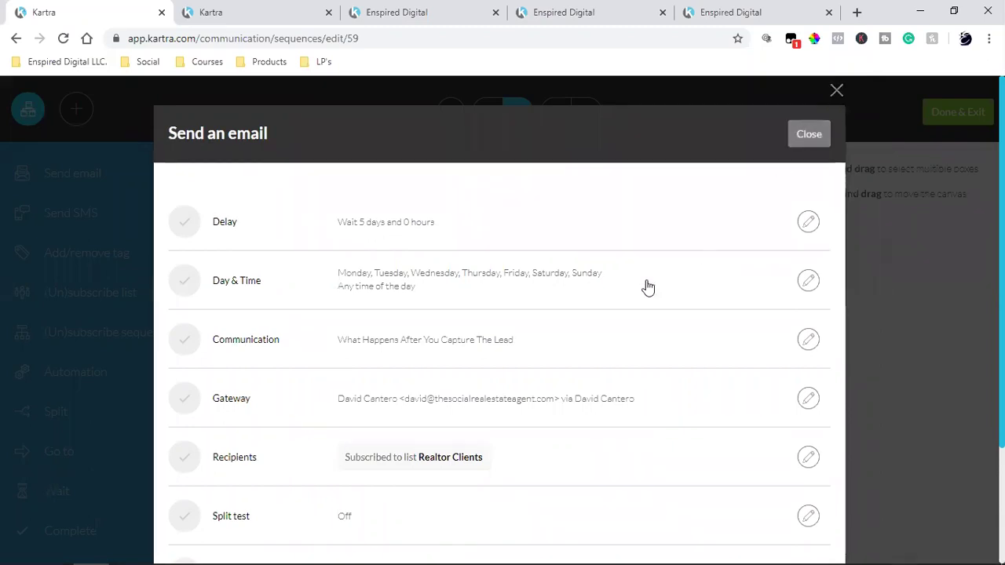
- Review the order of the sequence's emails from "Just wanted to say hello" to "What Happens After You Capture The Lead"
scroll(629, 284, "down", 2)
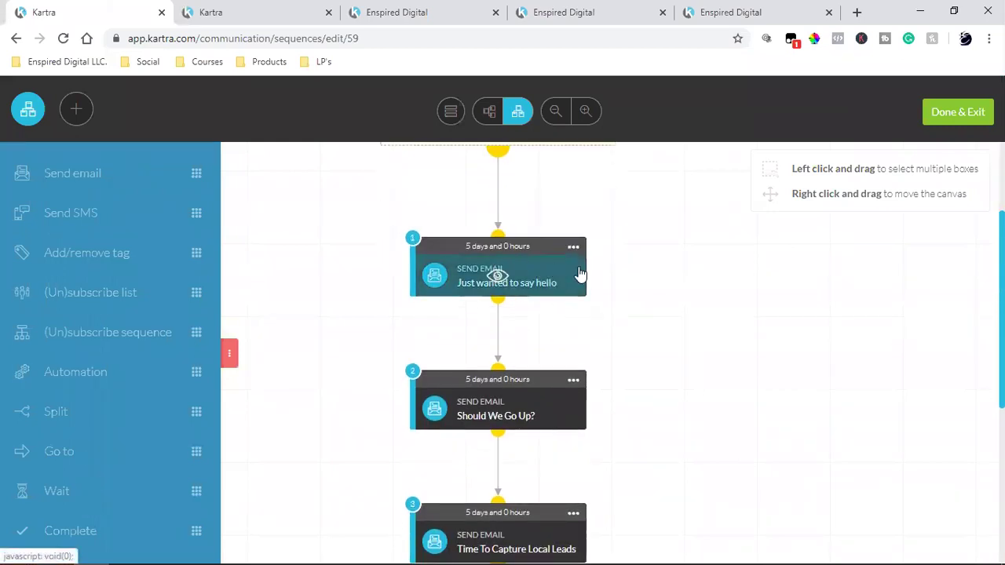
scroll(581, 275, "down", 2)
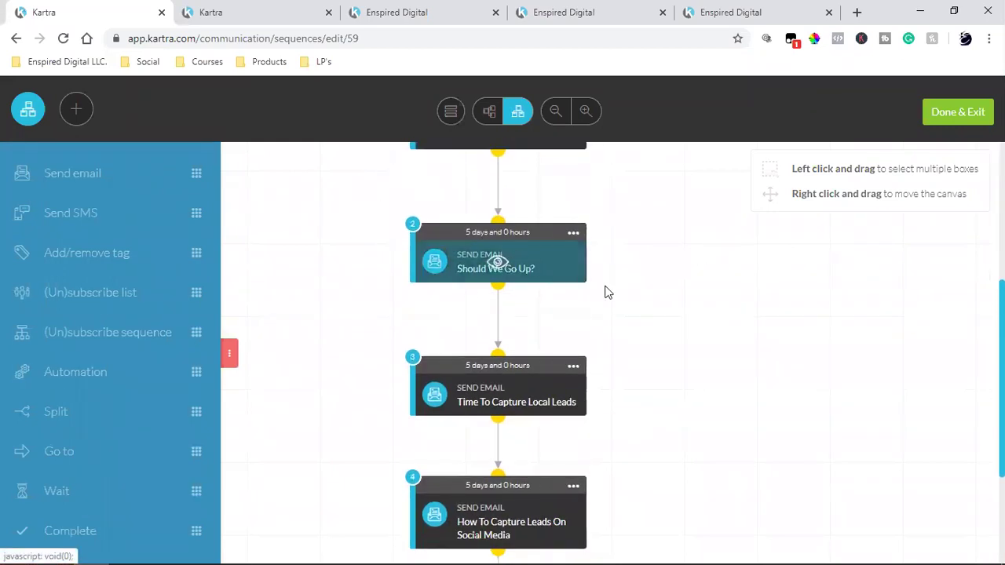
scroll(597, 295, "down", 3)
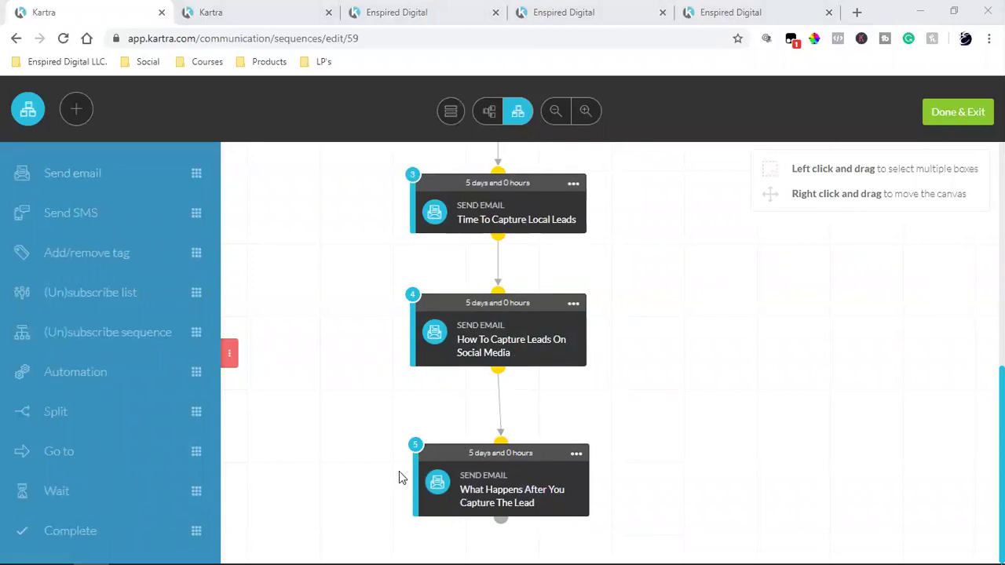
- Add a Send email step near the fifth email and make it wait 5 days and 0 hours after the previous step
right_click(714, 456)
left_click(714, 456)
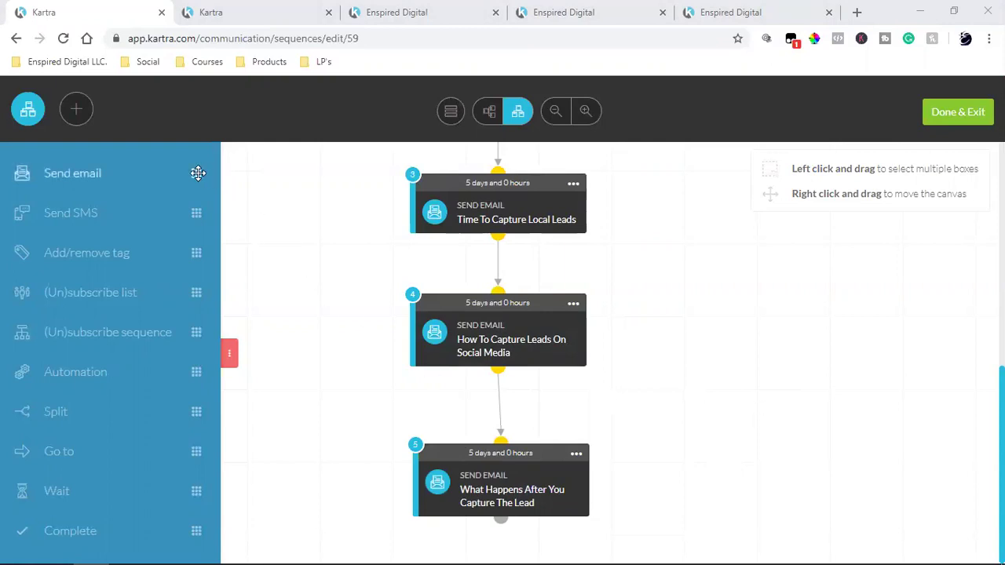
left_click_drag(198, 172, 598, 428)
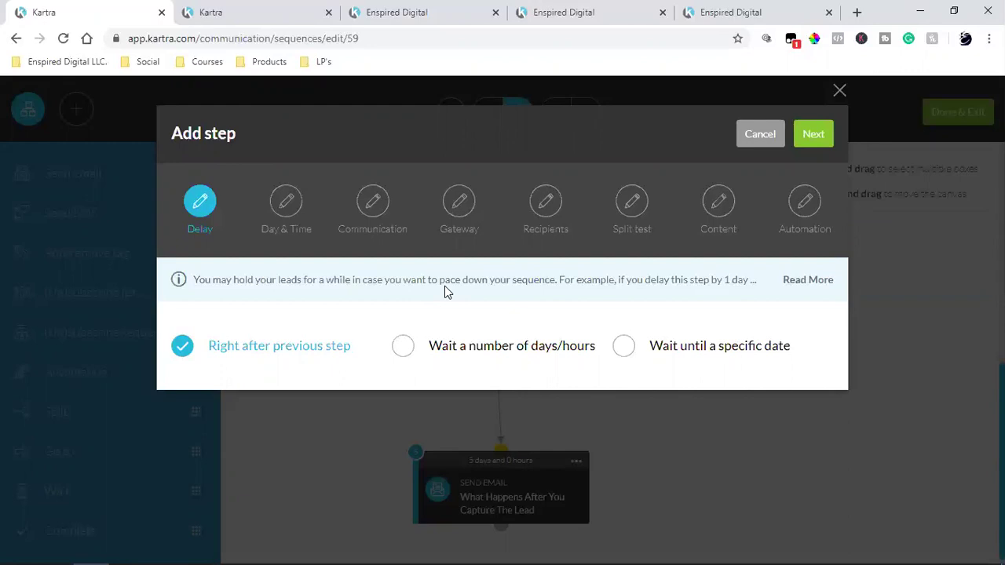
left_click(436, 360)
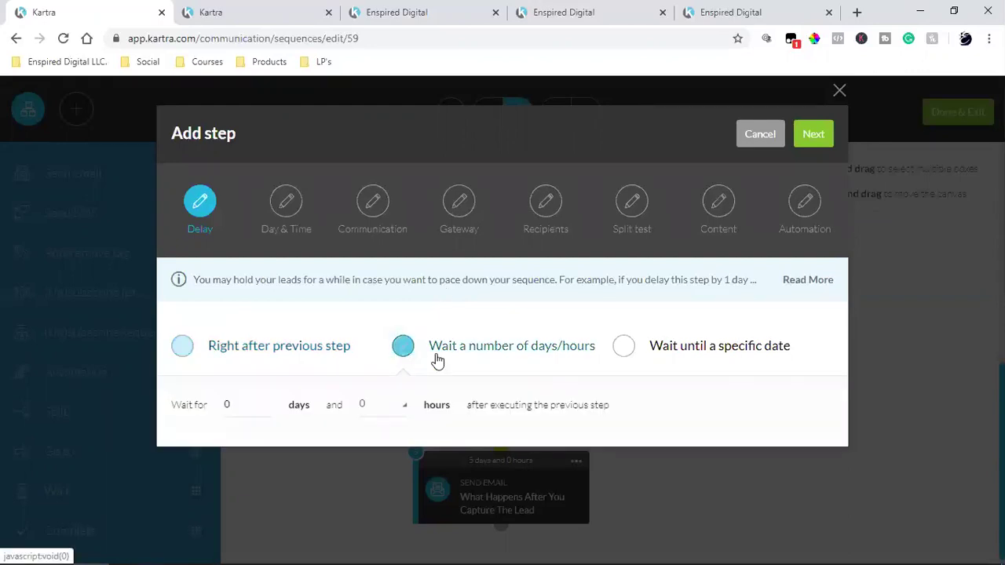
double_click(250, 410)
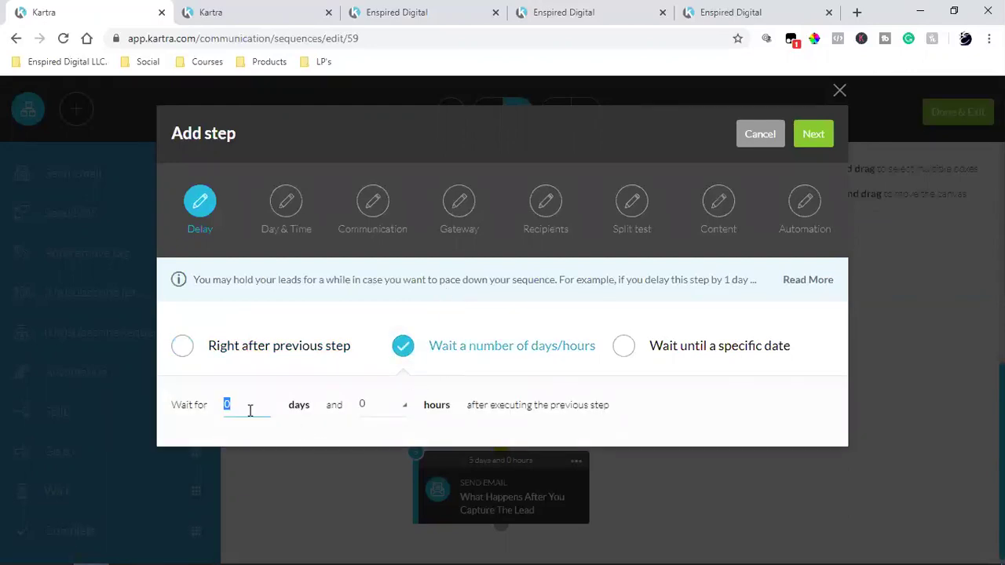
type("5")
left_click(814, 134)
- Name the broadcast "Lets chat asap", keeping the default allowed days, time and email gateway
scroll(563, 395, "down", 1)
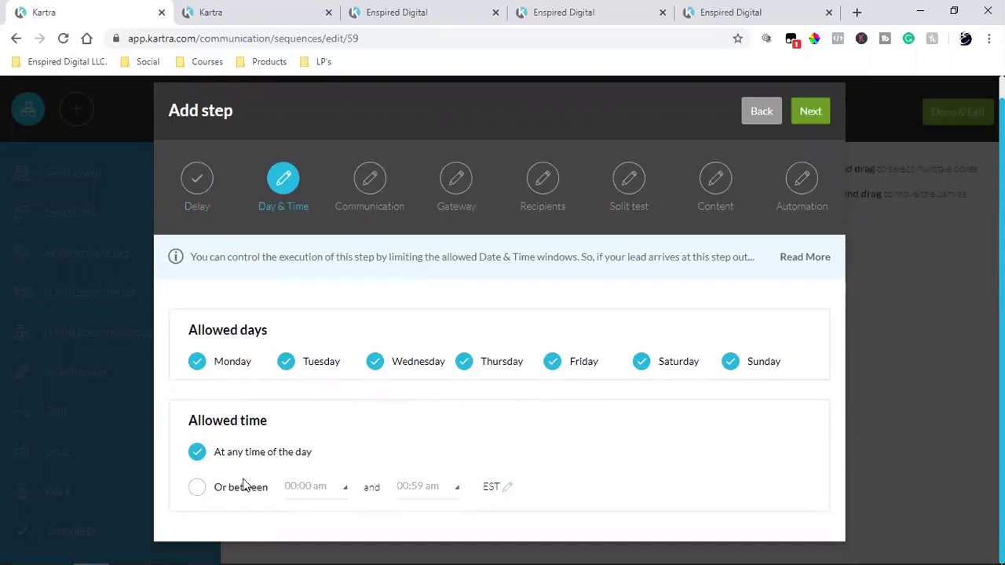
left_click(812, 115)
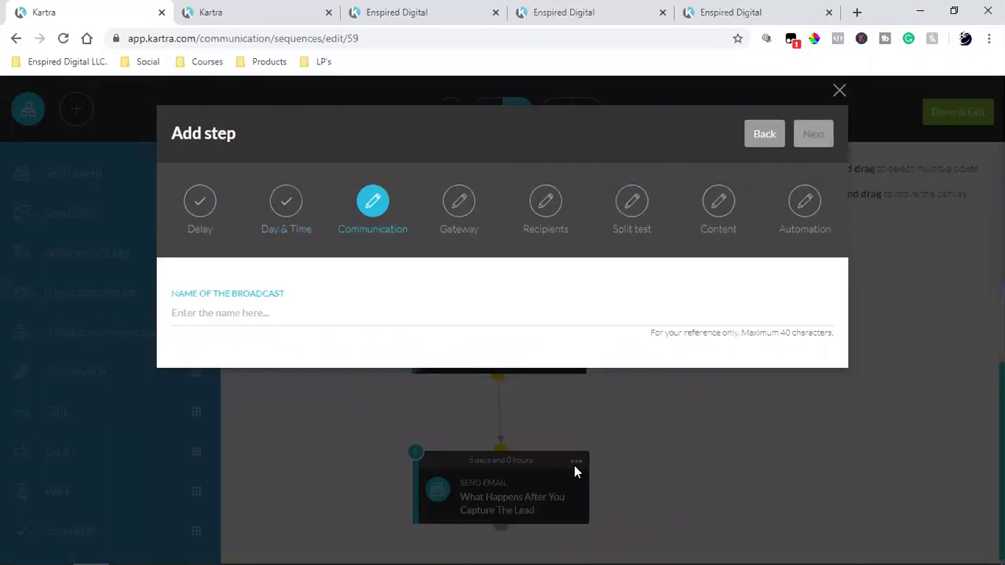
left_click(266, 313)
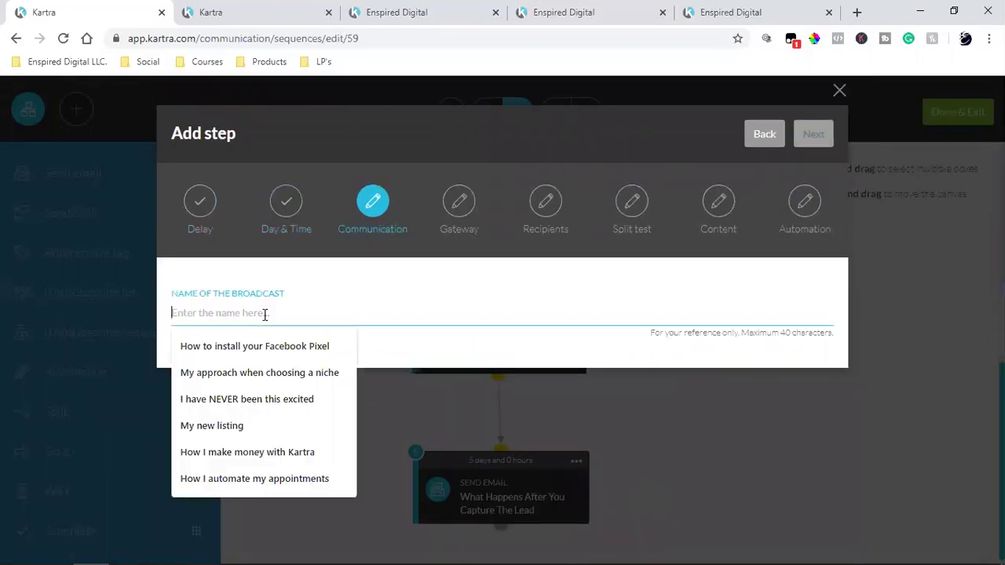
type("Lets")
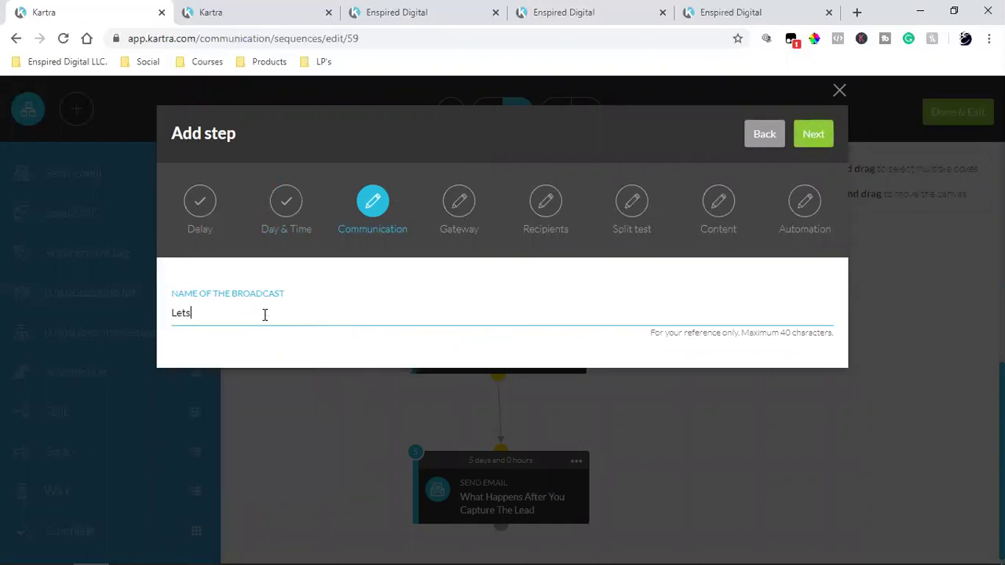
type(" chat asap")
left_click(825, 136)
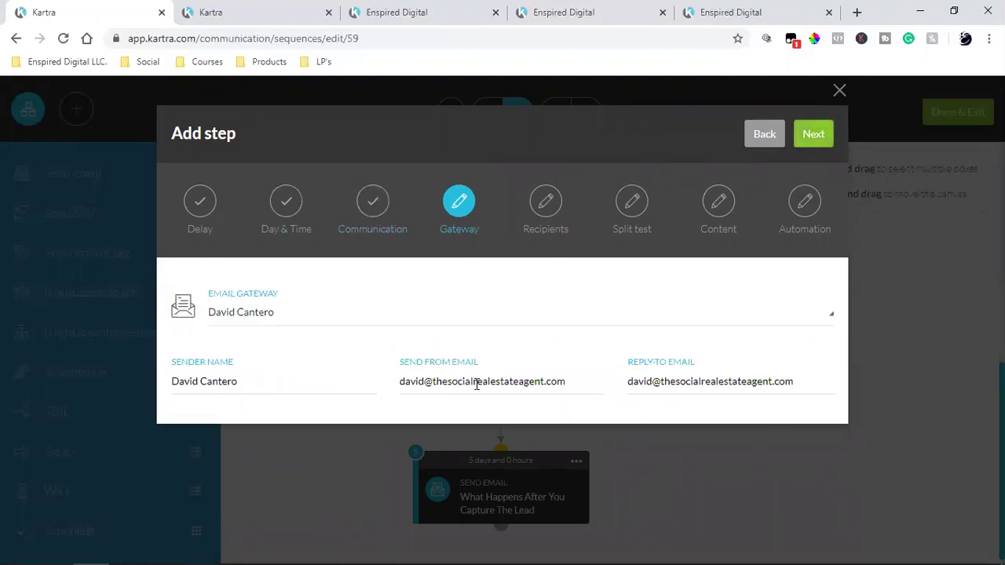
left_click(817, 138)
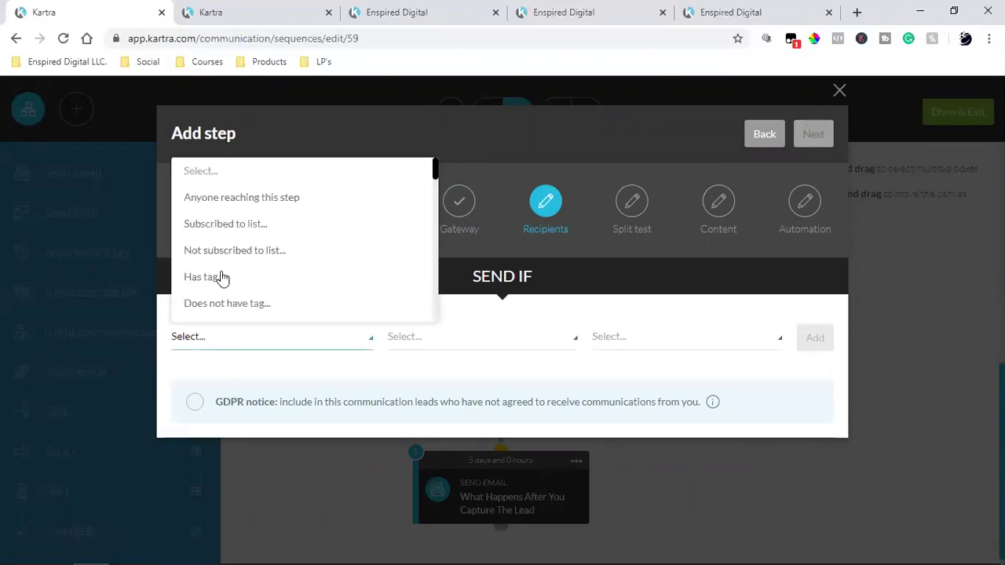
- Restrict the email's recipients to leads subscribed to the list "Realtor Clients"
left_click(231, 224)
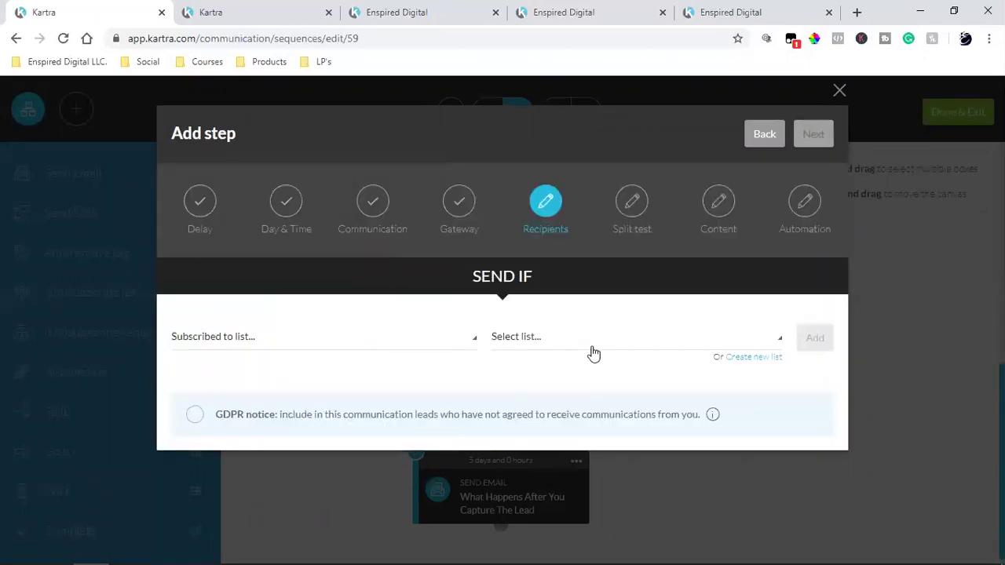
left_click(593, 353)
scroll(590, 271, "down", 2)
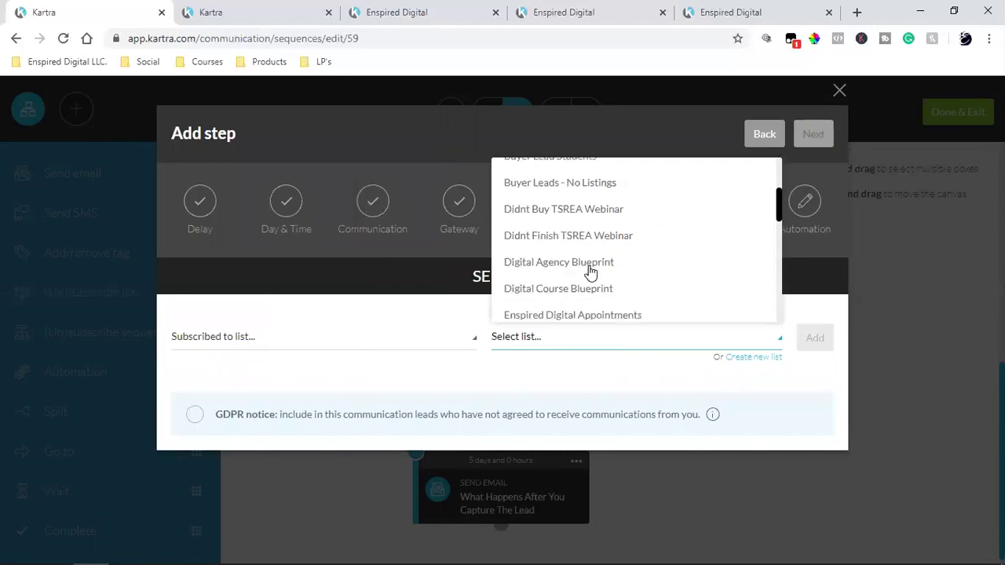
scroll(589, 272, "down", 4)
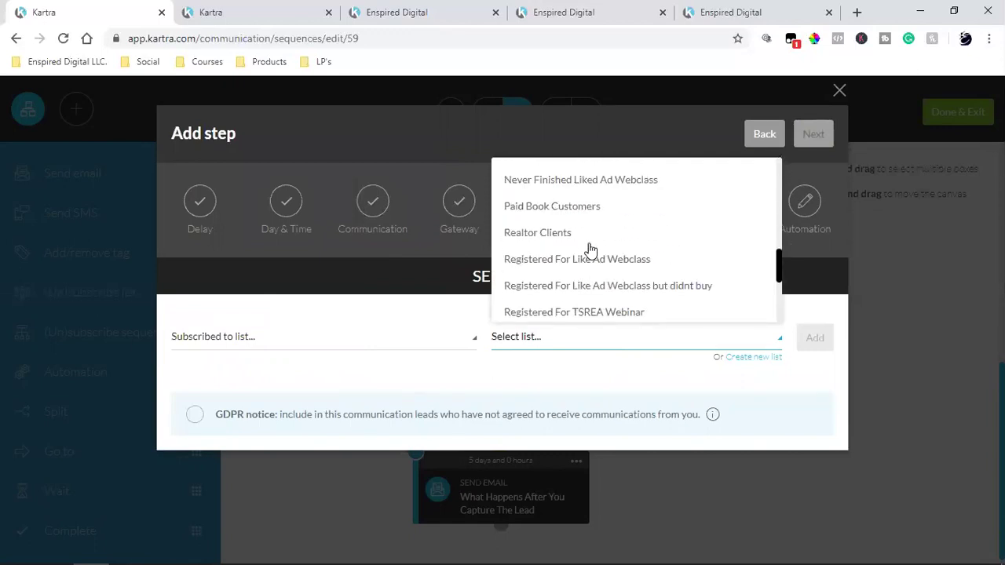
left_click(589, 236)
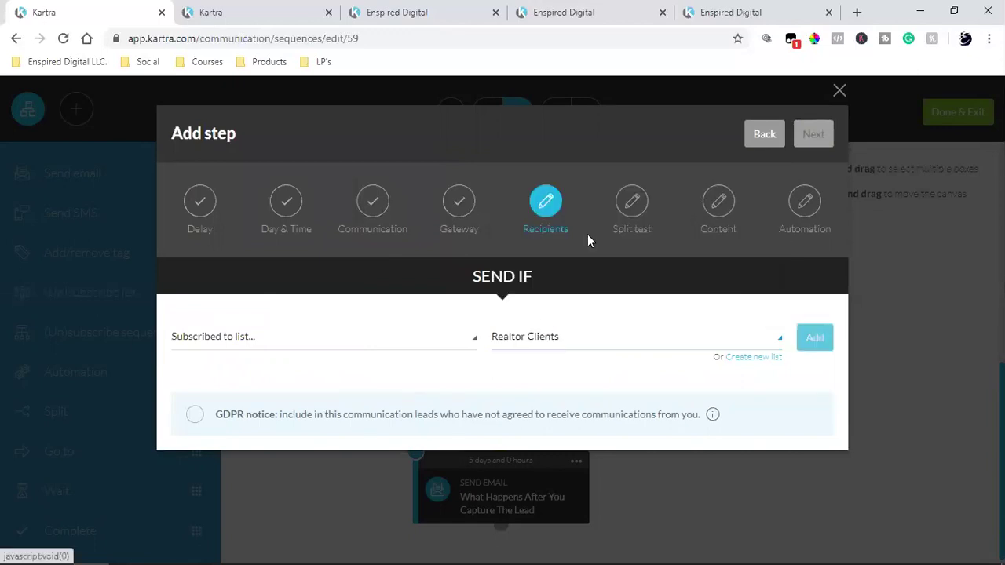
left_click(816, 344)
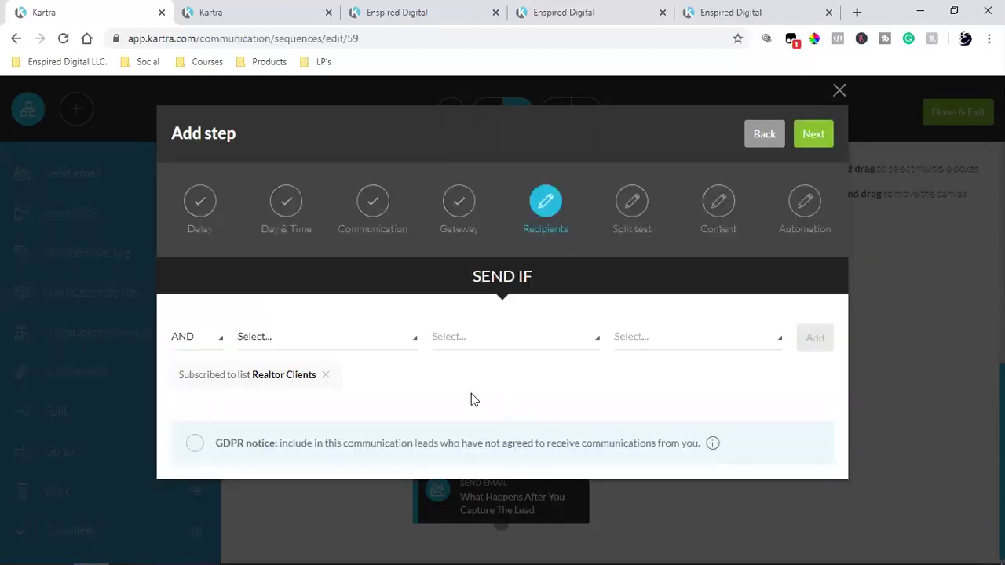
left_click(817, 136)
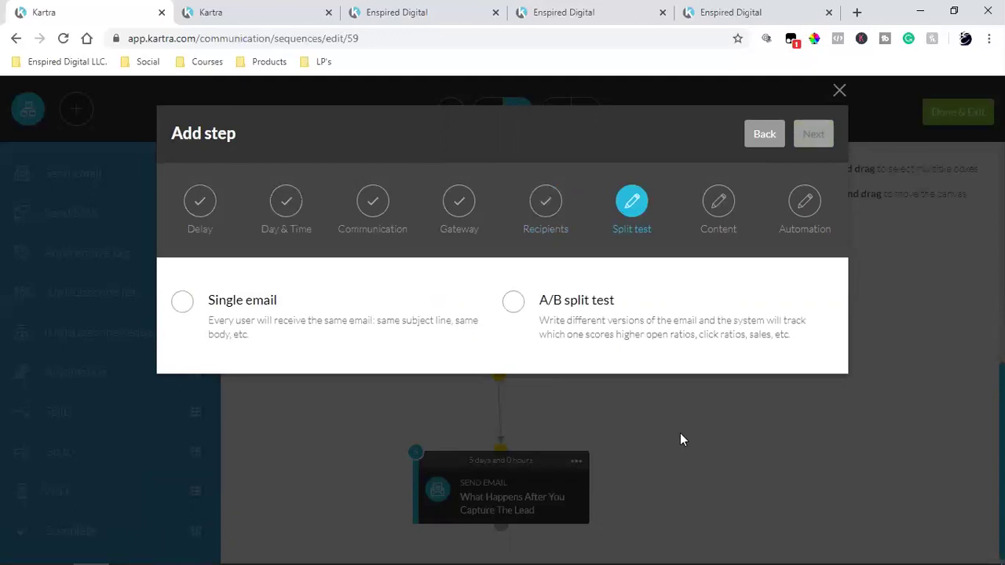
- Make the step a single email and insert the saved personal template in the Advanced content editor
left_click(236, 308)
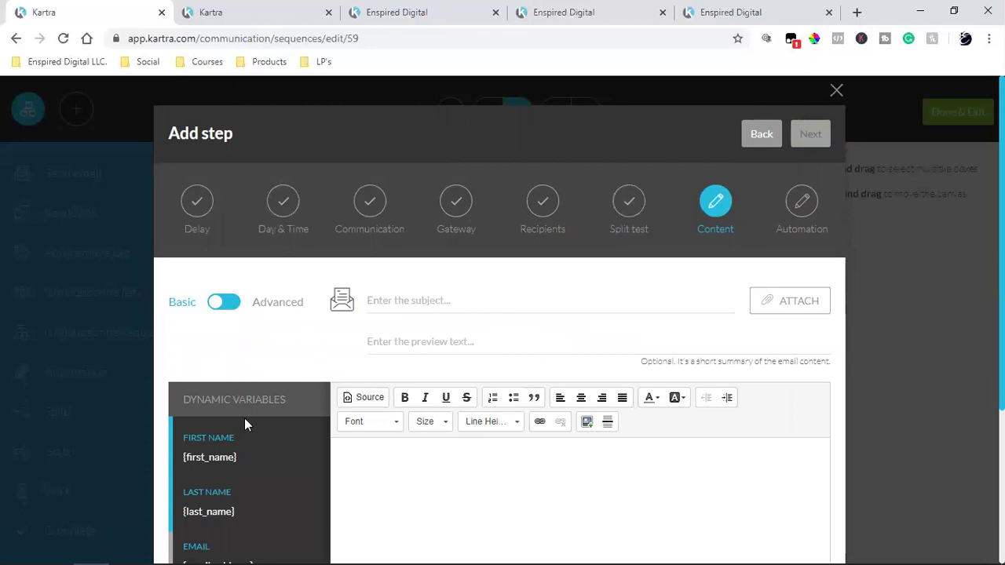
scroll(244, 424, "down", 2)
scroll(322, 417, "up", 2)
scroll(874, 397, "down", 3)
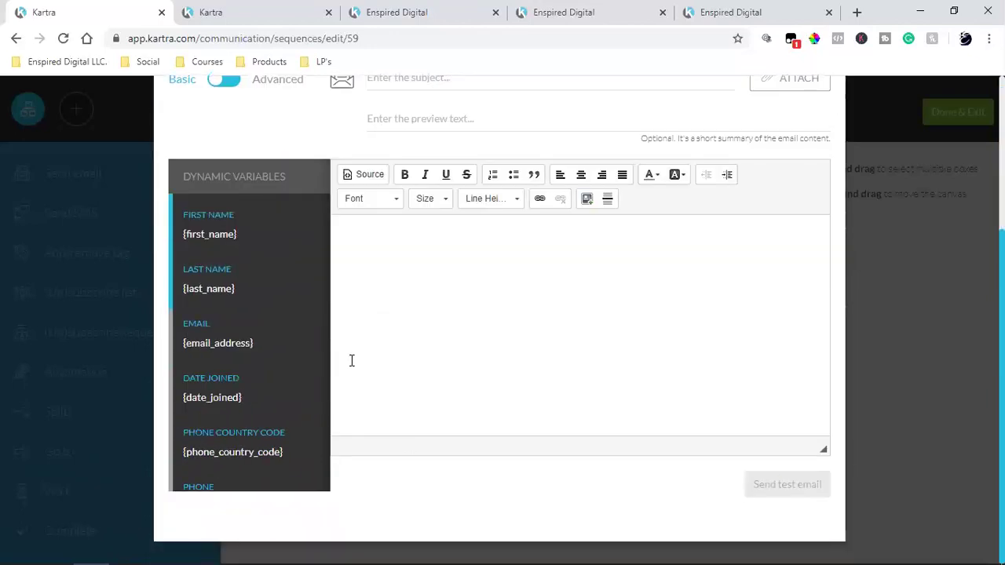
left_click(227, 82)
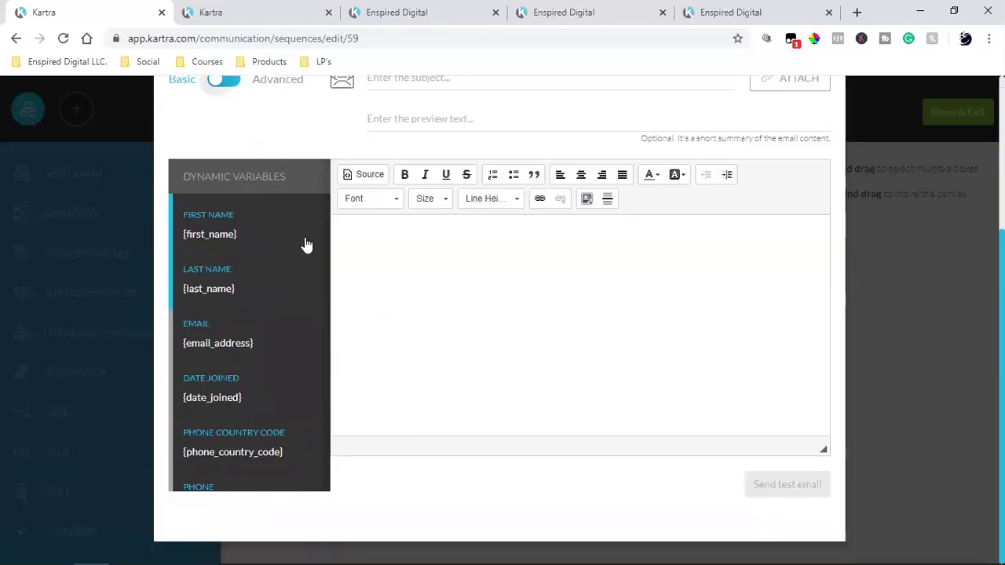
left_click(280, 219)
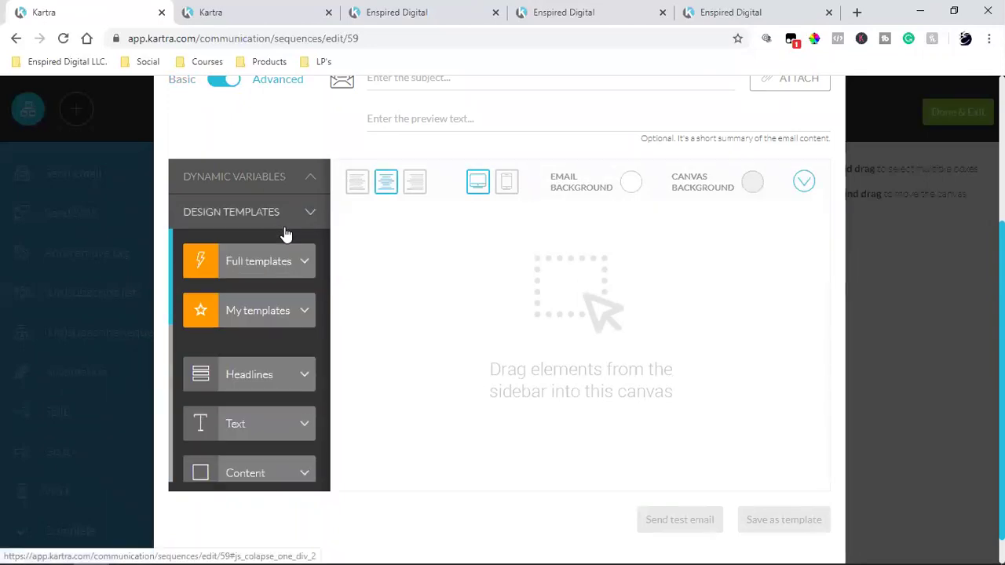
left_click(241, 312)
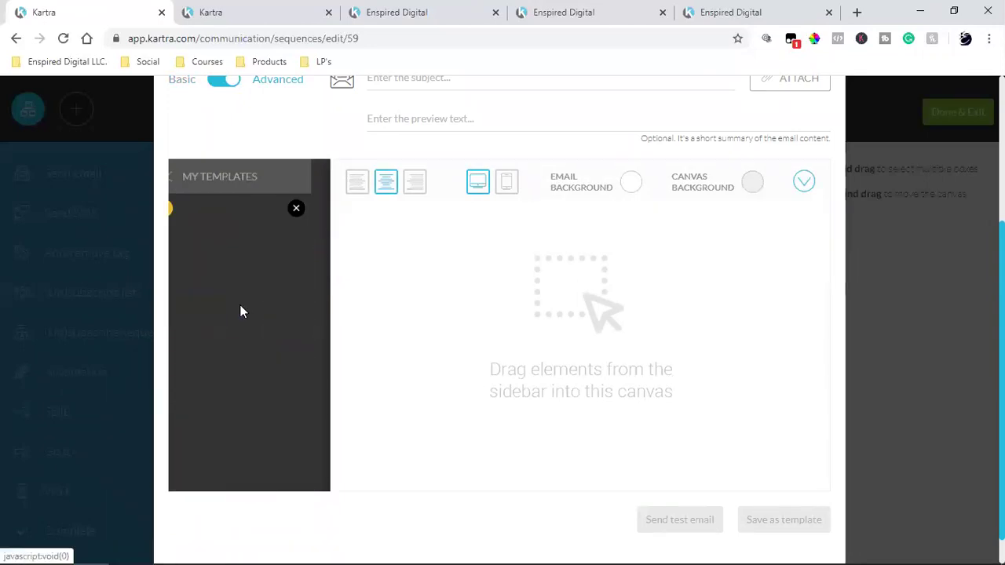
left_click_drag(253, 249, 554, 252)
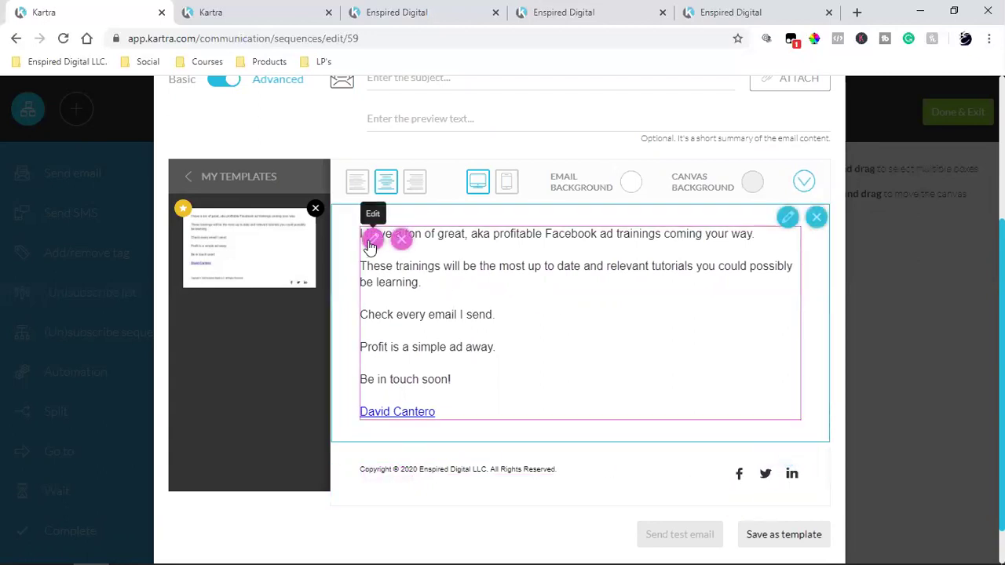
- Delete the template's body text from "I have a ton of great" through "Be in touch soon!", above the signature link
left_click(450, 377)
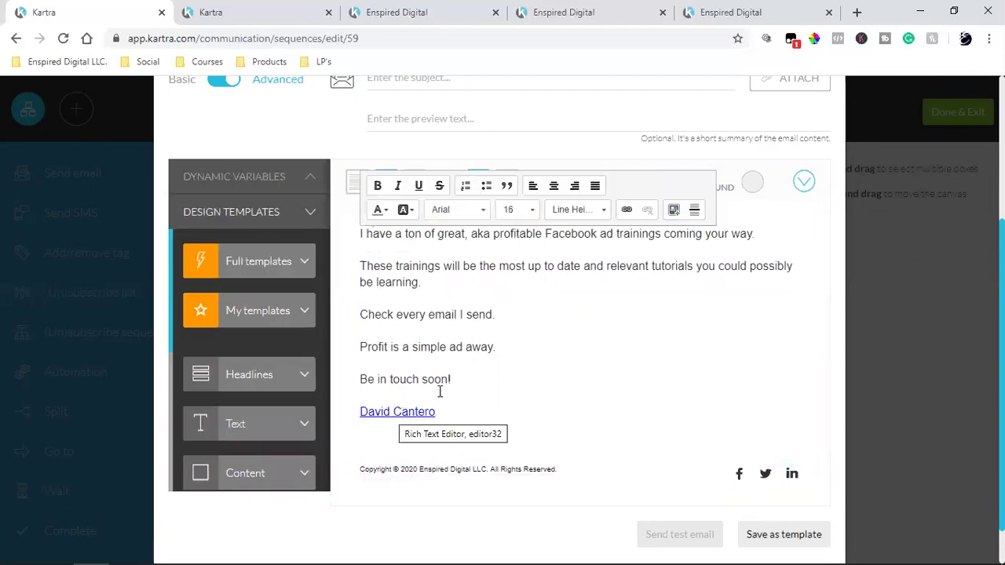
left_click_drag(460, 378, 350, 234)
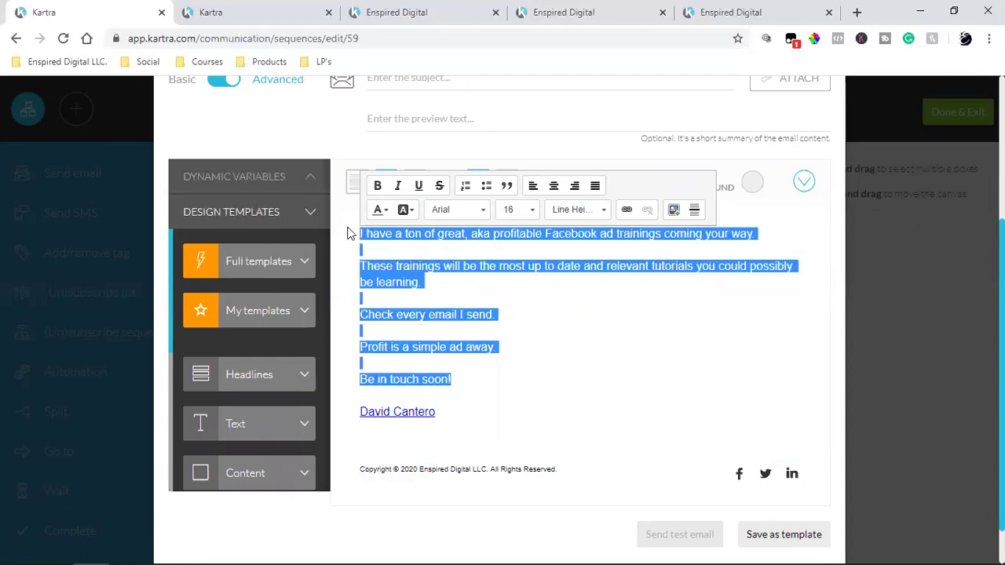
key("BackSpace")
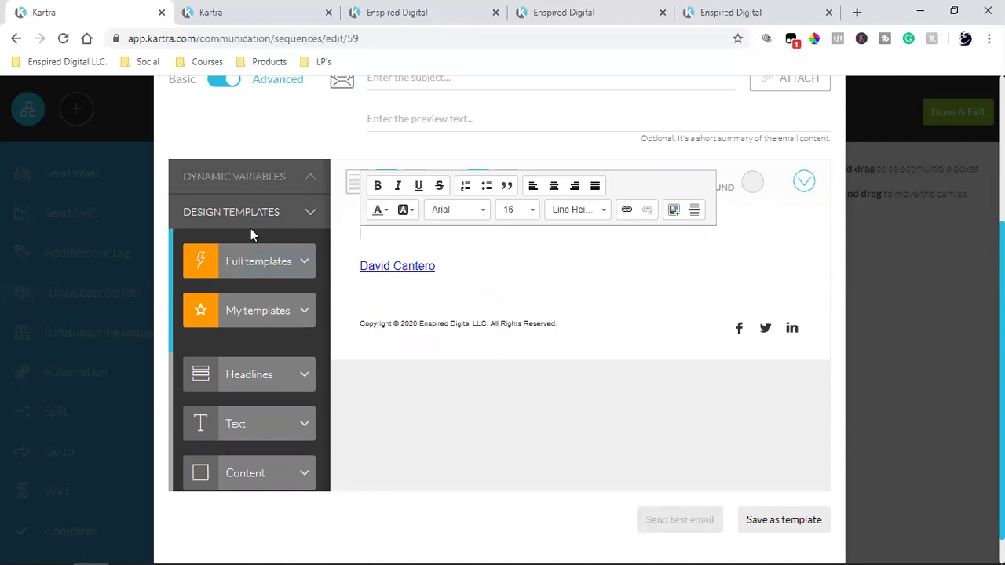
- Copy the {first_name} variable from the email's dynamic variables
left_click(267, 183)
left_click(207, 233)
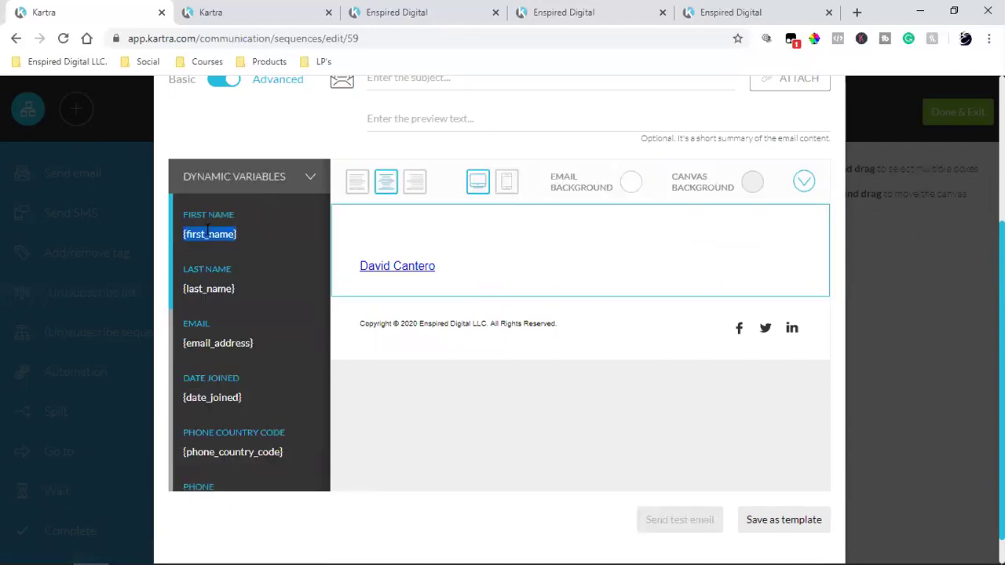
right_click(209, 233)
left_click(216, 245)
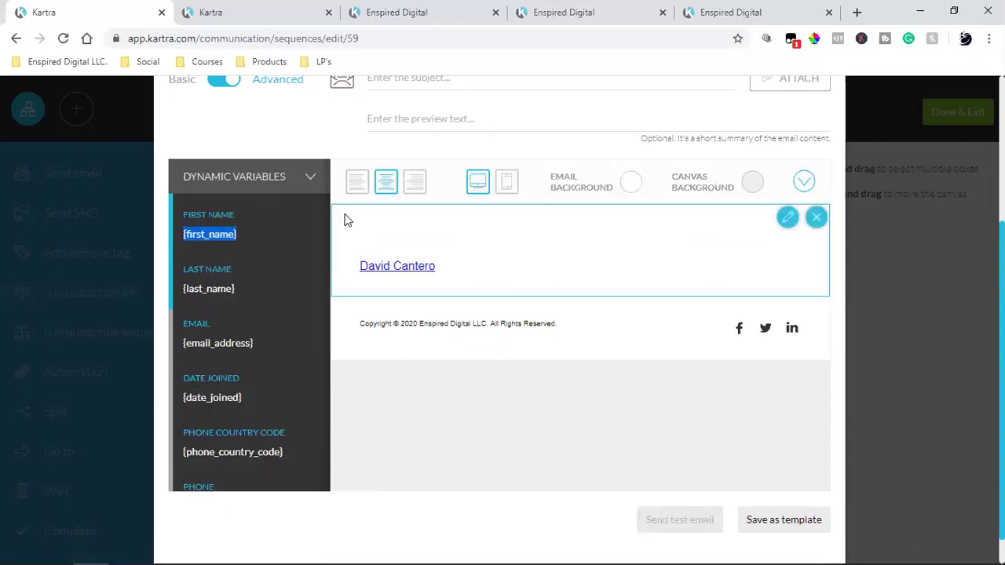
- Remove the text block holding the signature link and insert a new single-column text block above the copyright footer
left_click(402, 239)
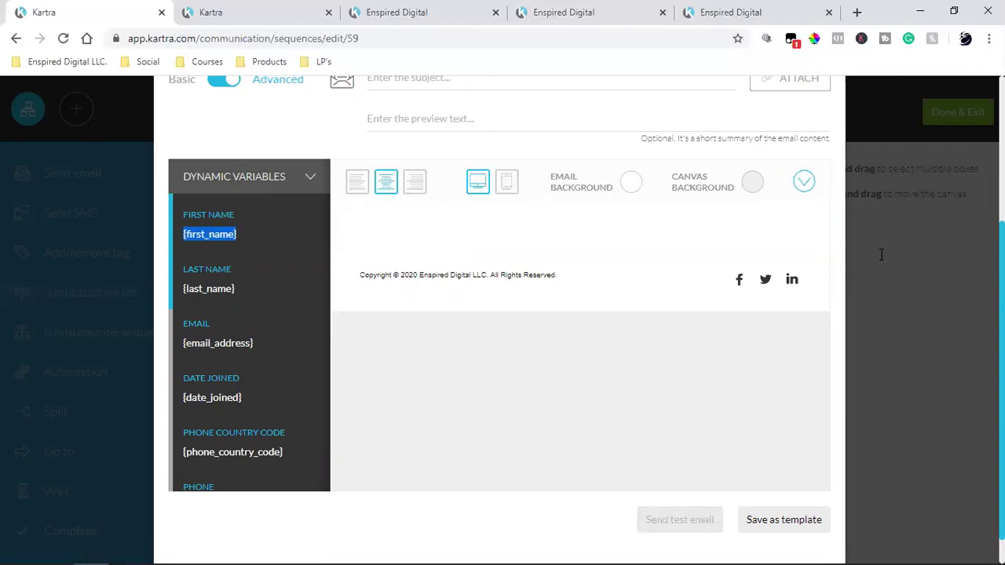
scroll(814, 333, "up", 3)
scroll(814, 338, "down", 2)
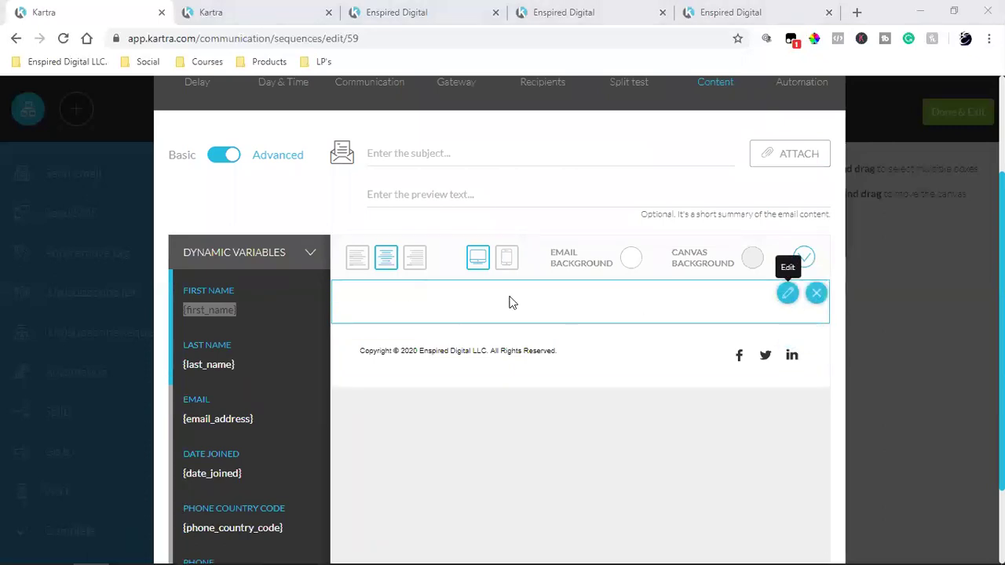
left_click(288, 260)
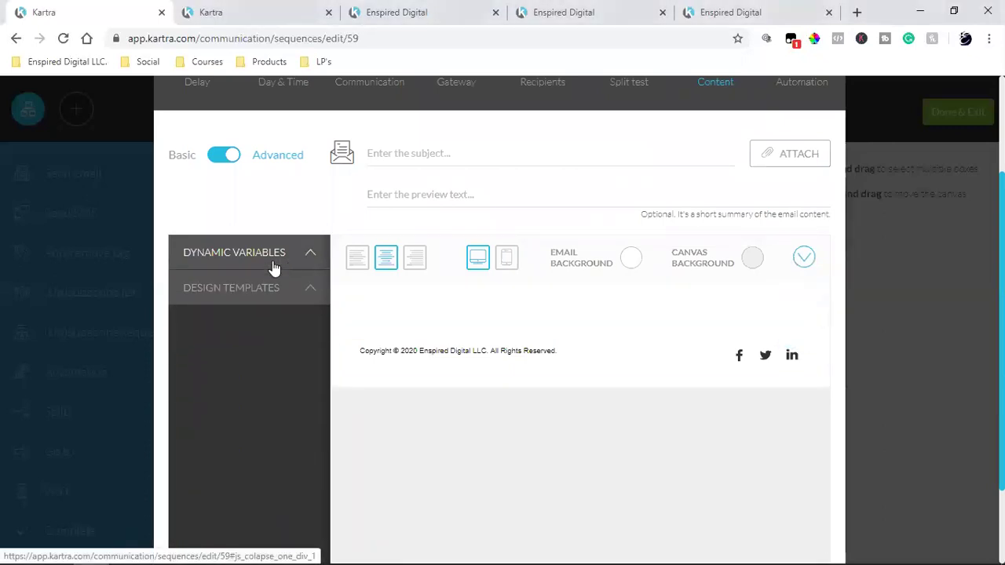
left_click(226, 288)
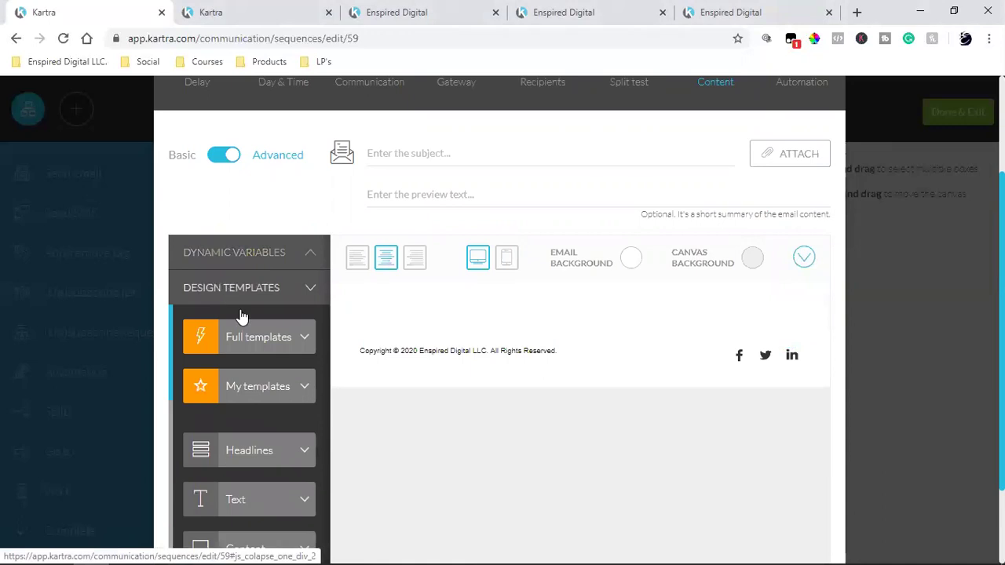
left_click(243, 507)
left_click_drag(251, 295, 578, 318)
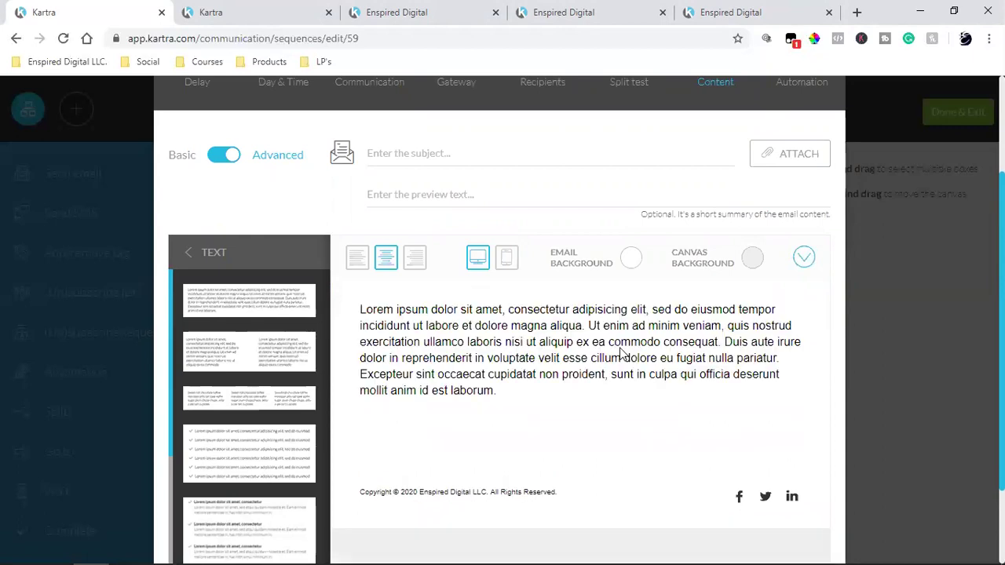
- Replace the new block's placeholder paragraph with the copied {first_name} variable
left_click(371, 317)
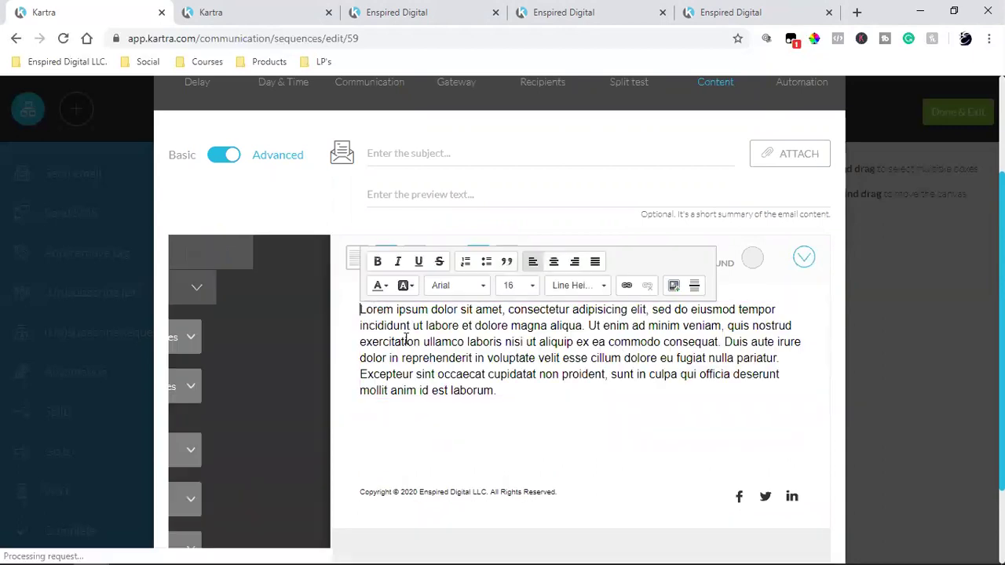
key("ctrl+a")
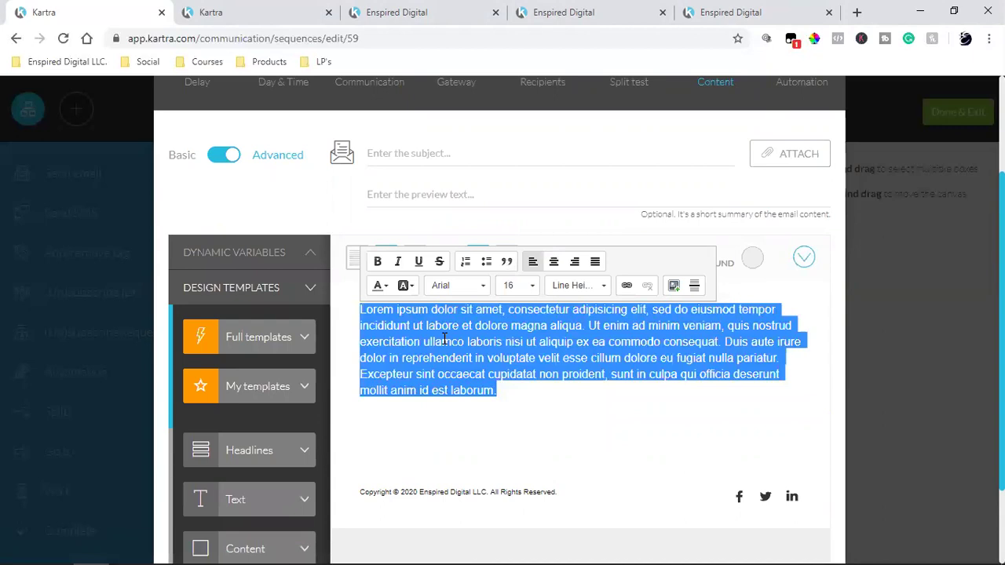
key("ctrl+v")
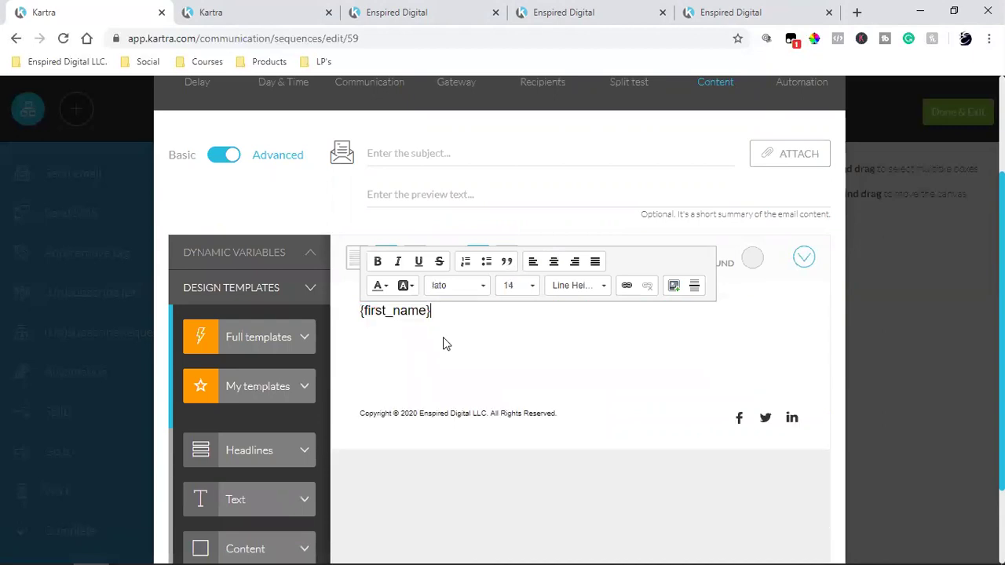
- Add a comma after the {first_name} variable and start a new line below it
type(",")
key("Return")
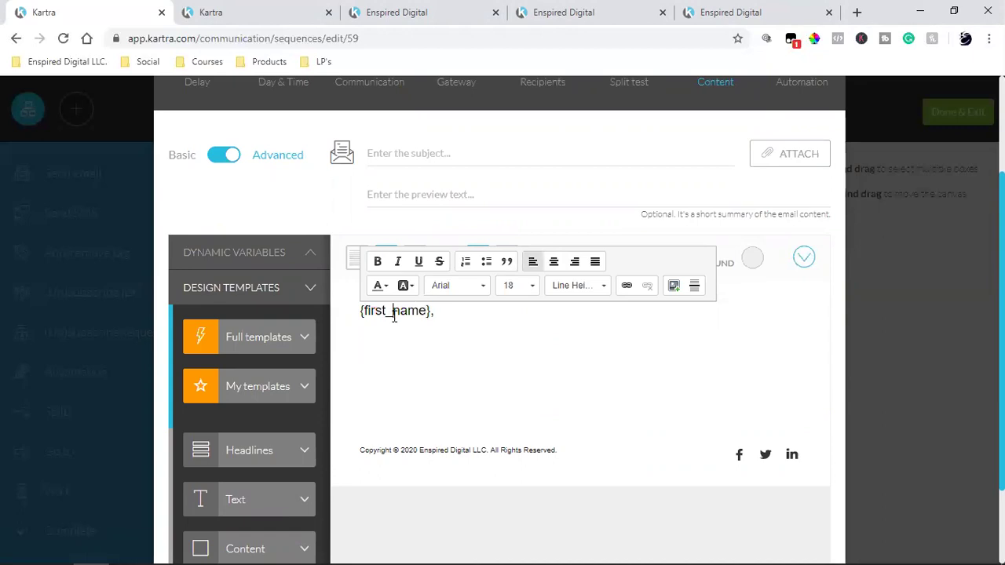
key("ctrl+a")
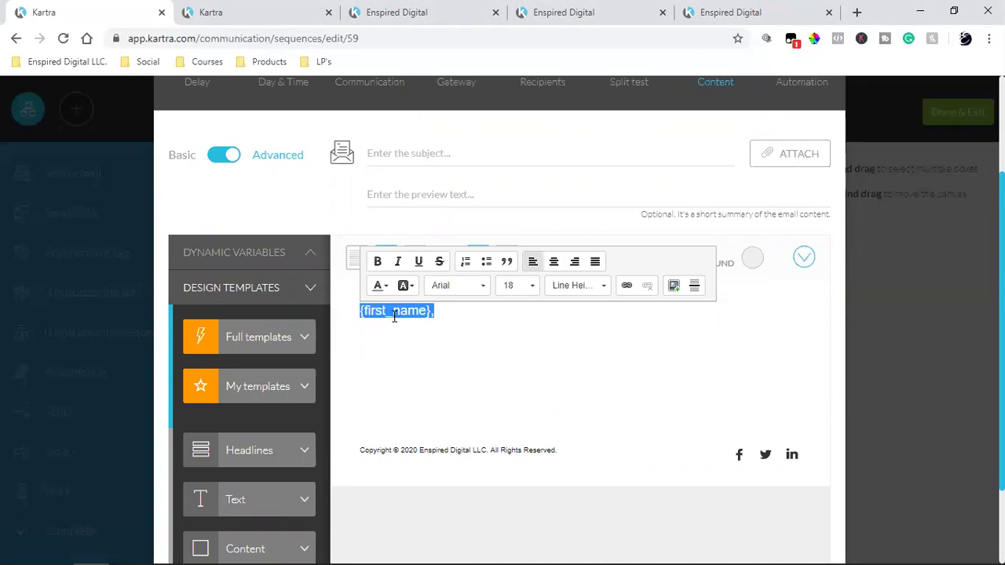
left_click(512, 285)
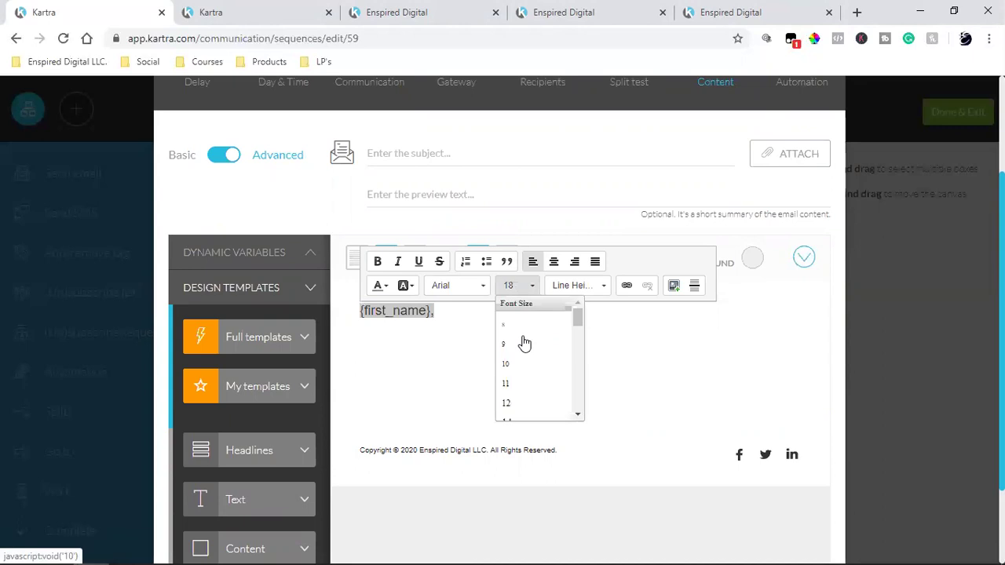
left_click(546, 276)
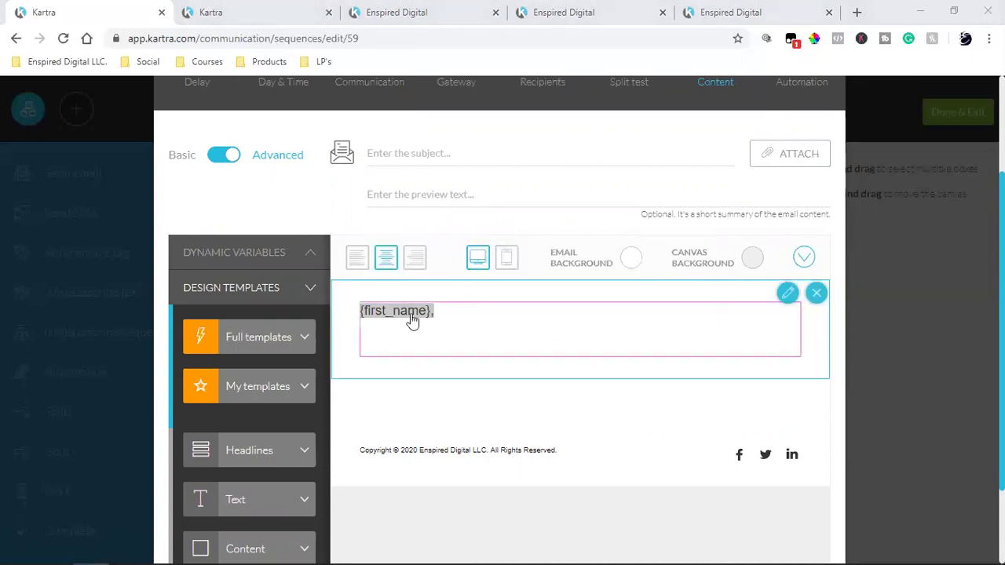
- Set the font size of the "{first_name}," line to 14
left_click(373, 315)
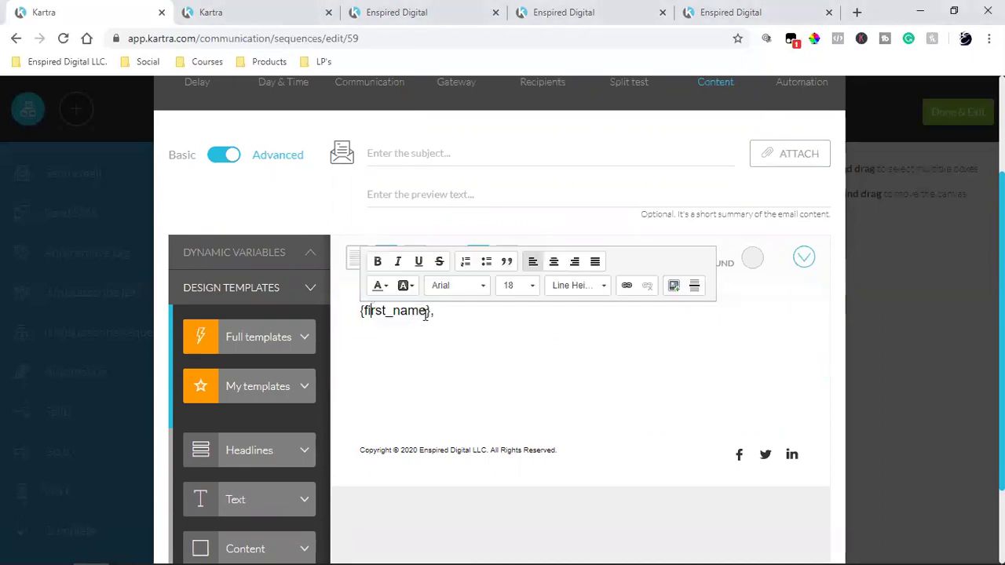
triple_click(426, 314)
left_click(525, 287)
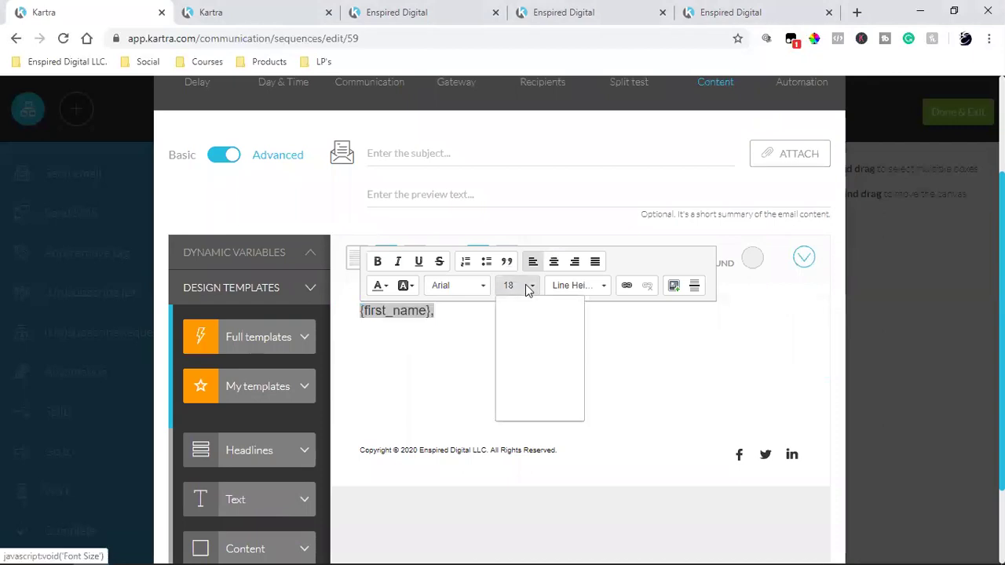
scroll(524, 377, "down", 3)
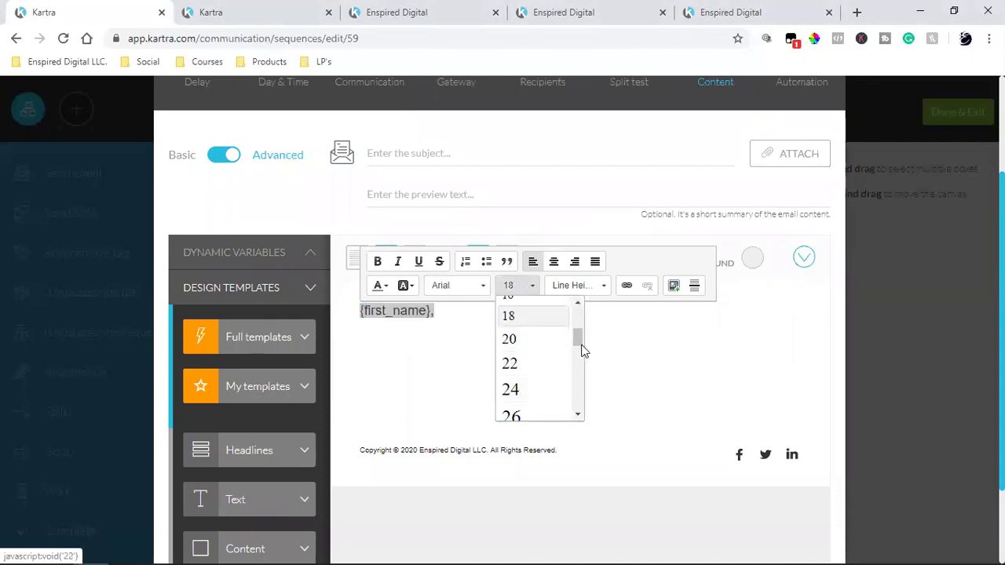
left_click_drag(579, 341, 580, 338)
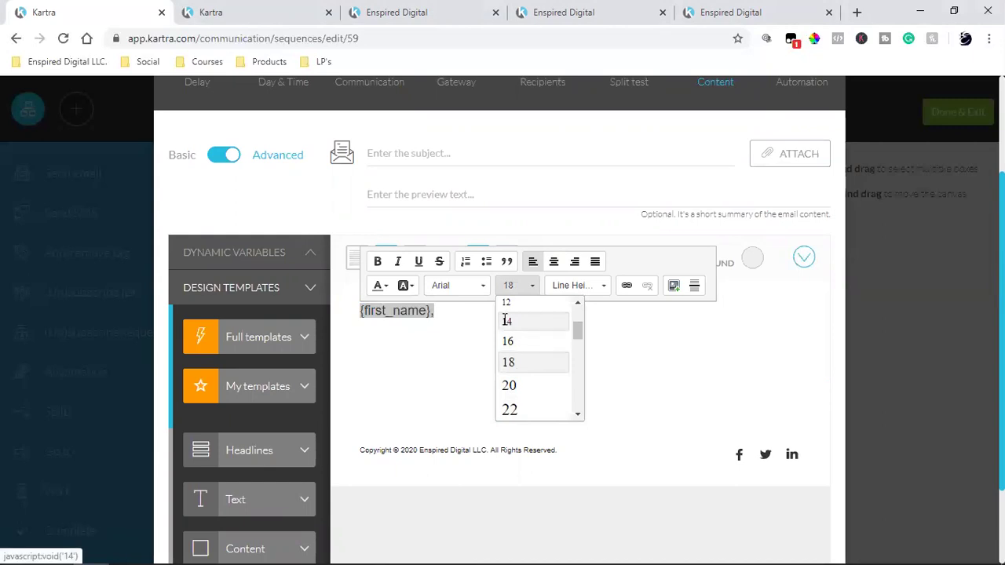
left_click(505, 322)
left_click(477, 345)
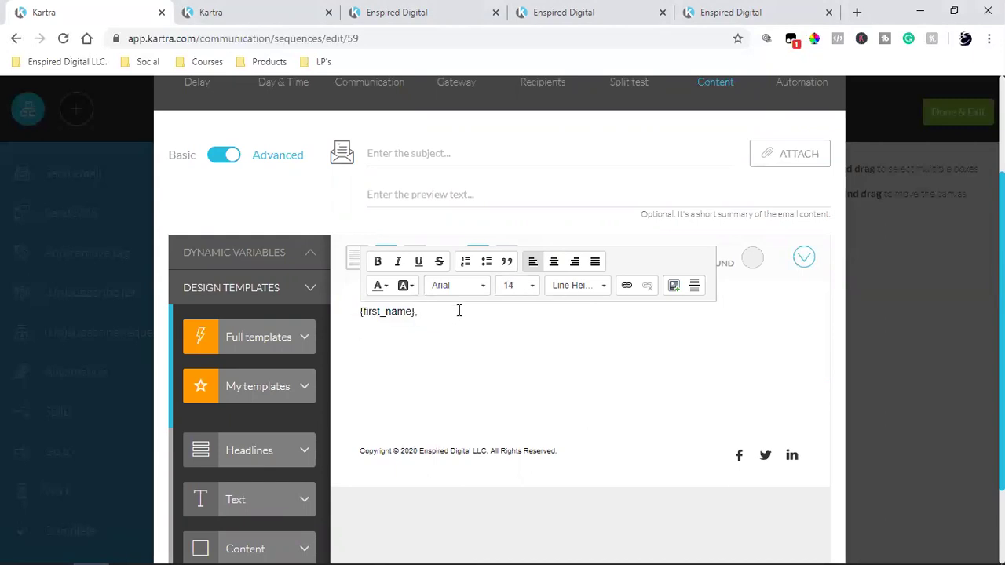
- Complete the greeting as "Hey {first_name}," and leave blank lines below it for the message
key("Return")
key("Return")
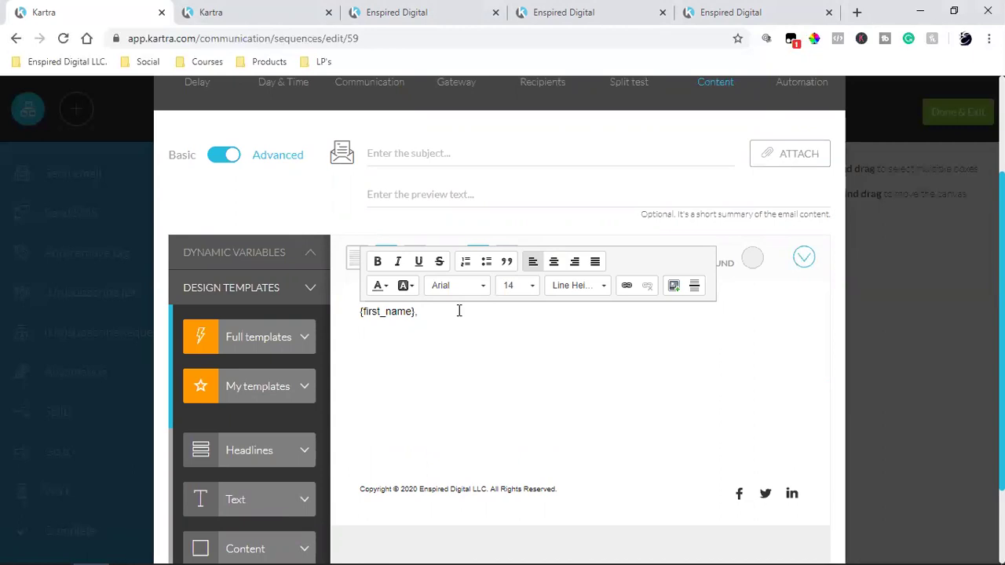
type("Hey")
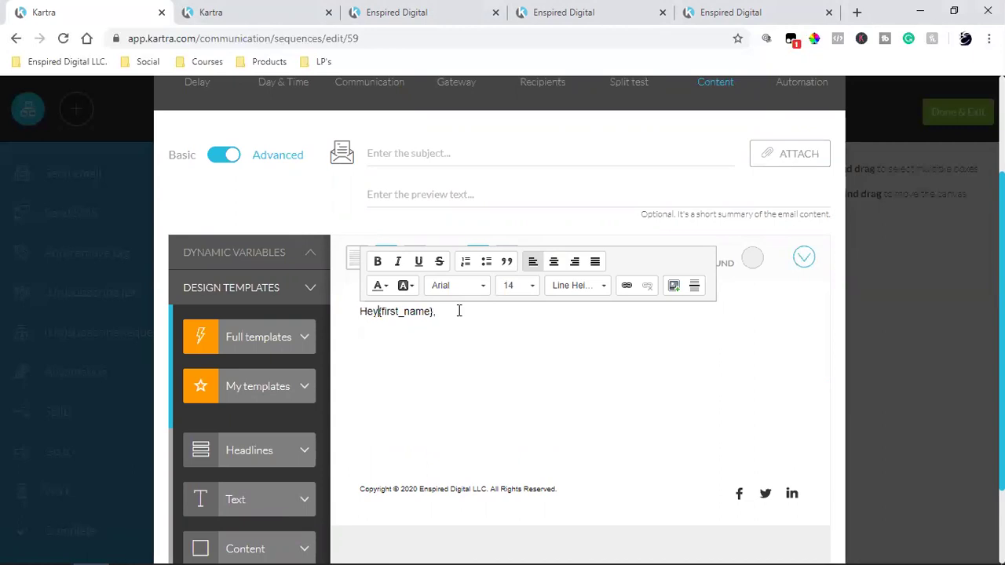
left_click(459, 311)
key("Return")
key("Return")
- Write the opening sentence "Just wanted to reach out to see if you got my last few emails!" below the greeting
type("J")
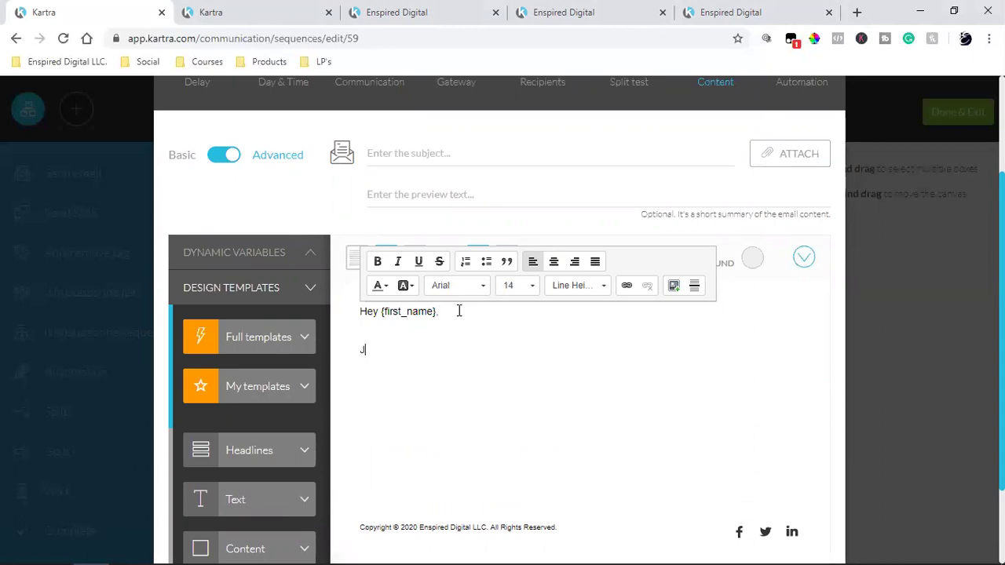
type("ust ea")
key("BackSpace")
key("BackSpace")
type("wna")
key("BackSpace")
type("an")
type("ted to chec")
type("h ")
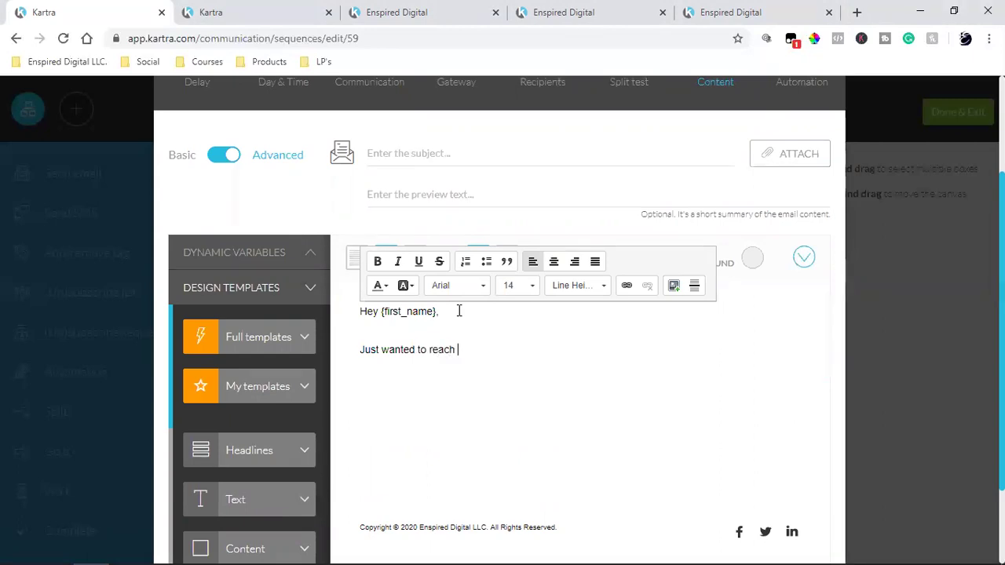
type("out to se")
type("last")
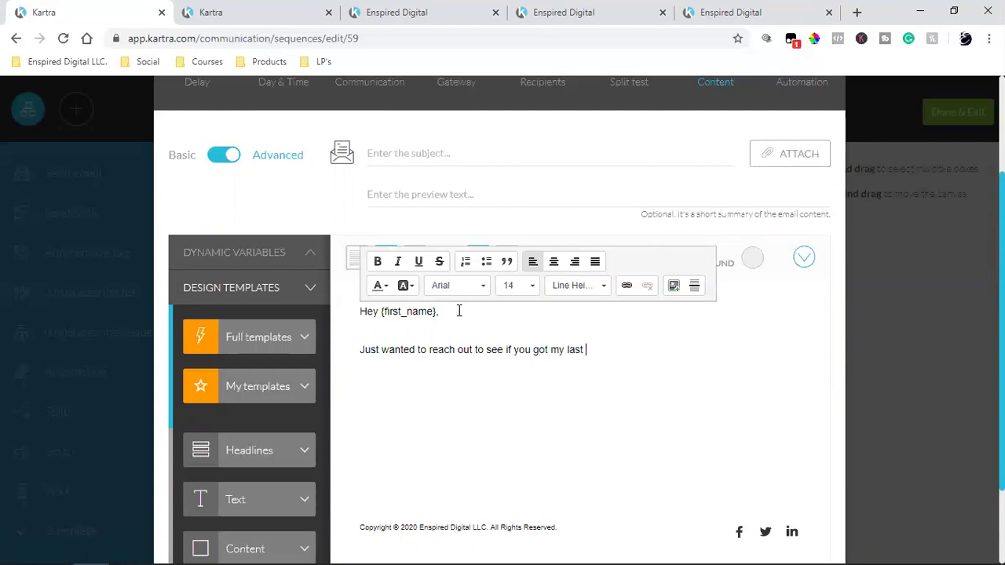
type(" few emails!")
- Add a new paragraph reading "Now is the time to start capture local leads."
key("Return")
key("Return")
type("No")
key("BackSpace")
key("BackSpace")
type("Now")
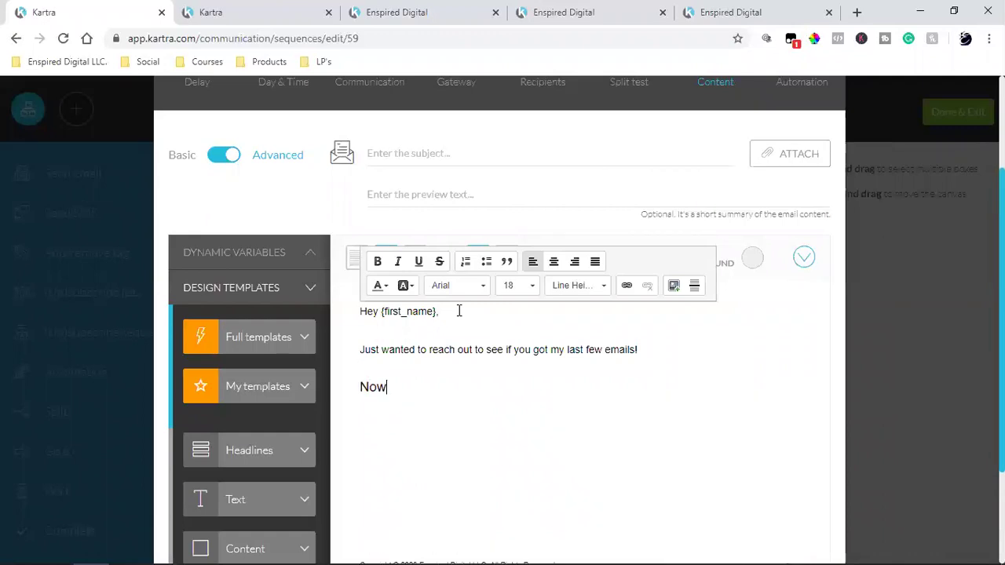
type(" is the time to start")
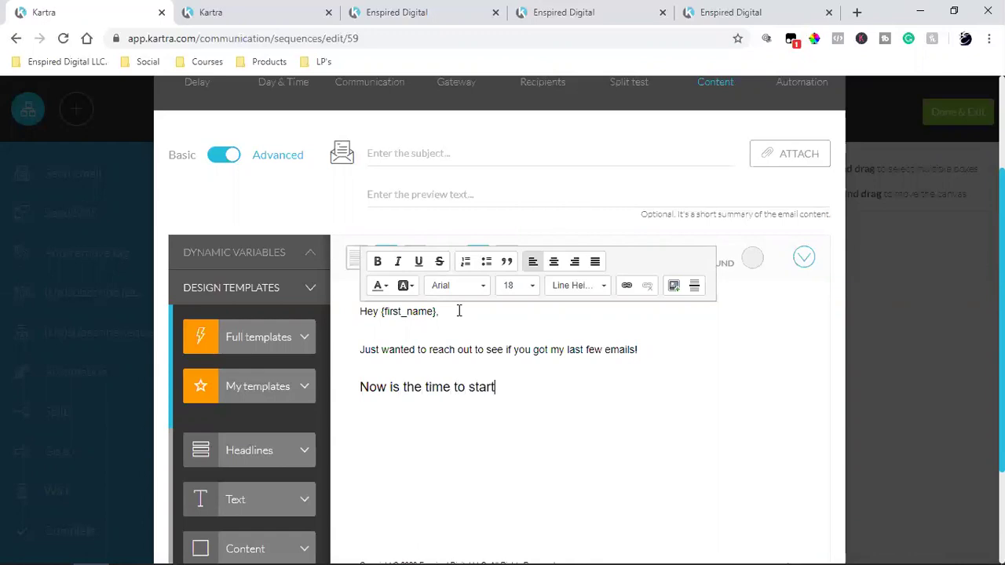
type(" canture local le")
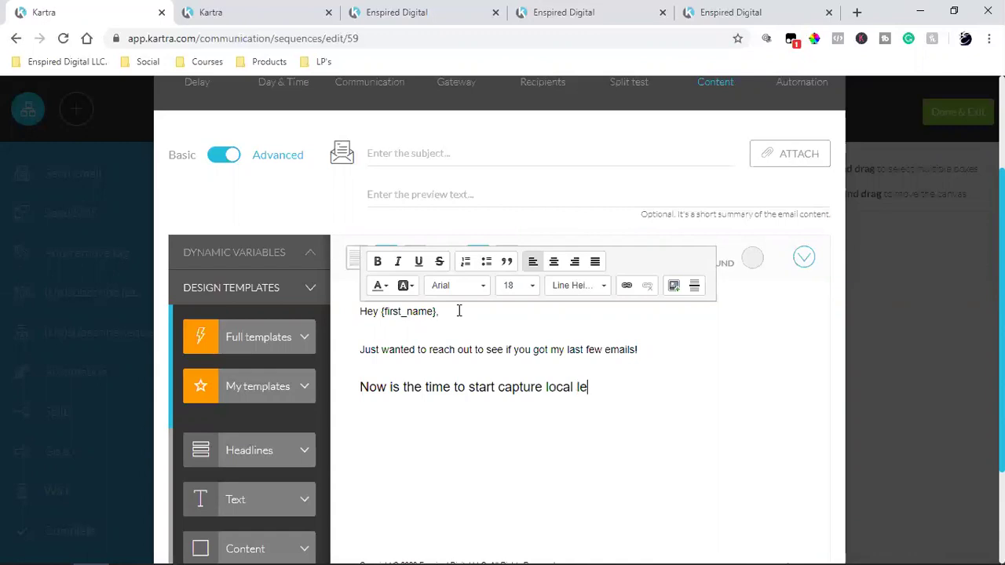
type("ads.")
- Add the closing line "Lets chat asap!" below the local leads sentence
key("Return")
type("Lets chat asao!")
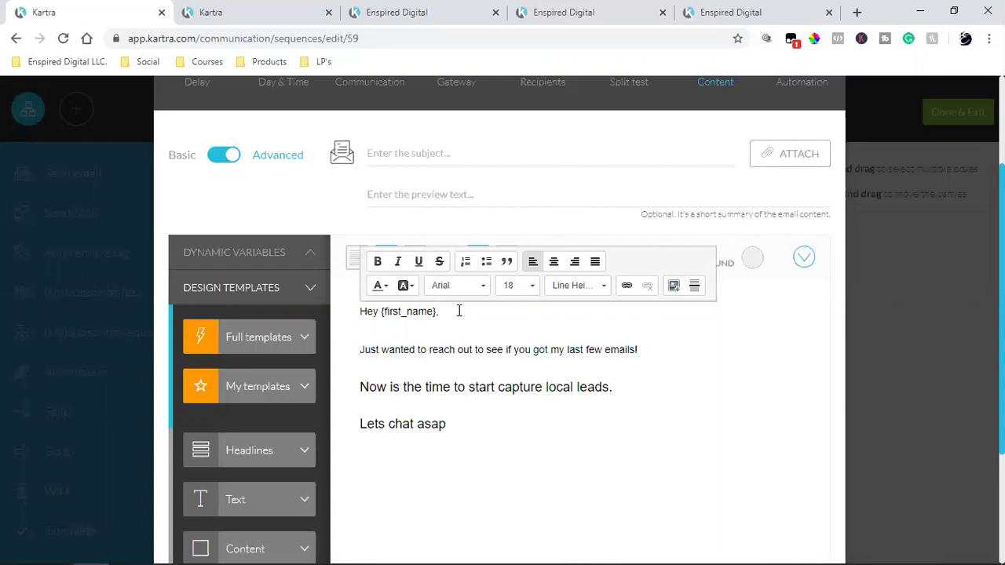
triple_click(441, 387)
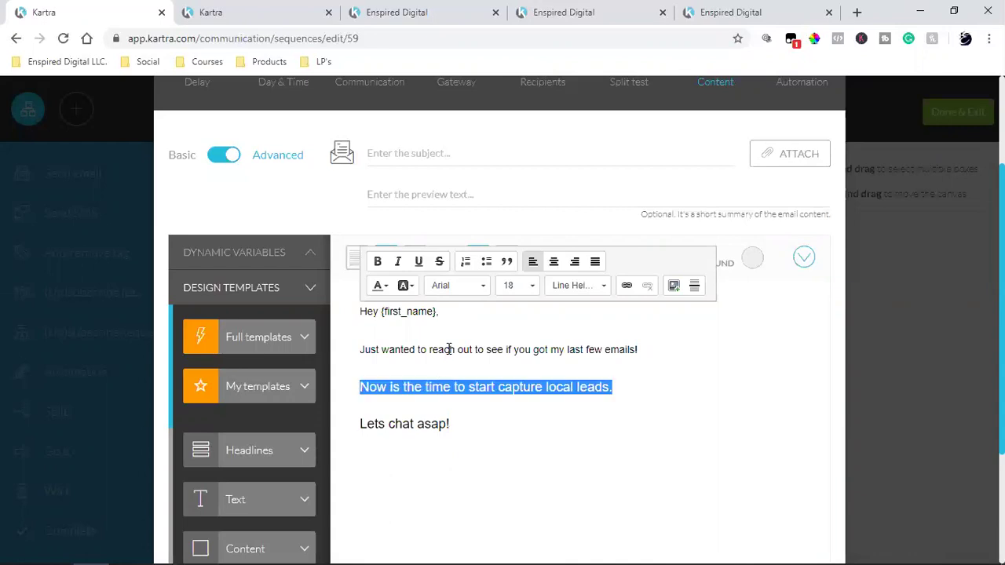
left_click(449, 349)
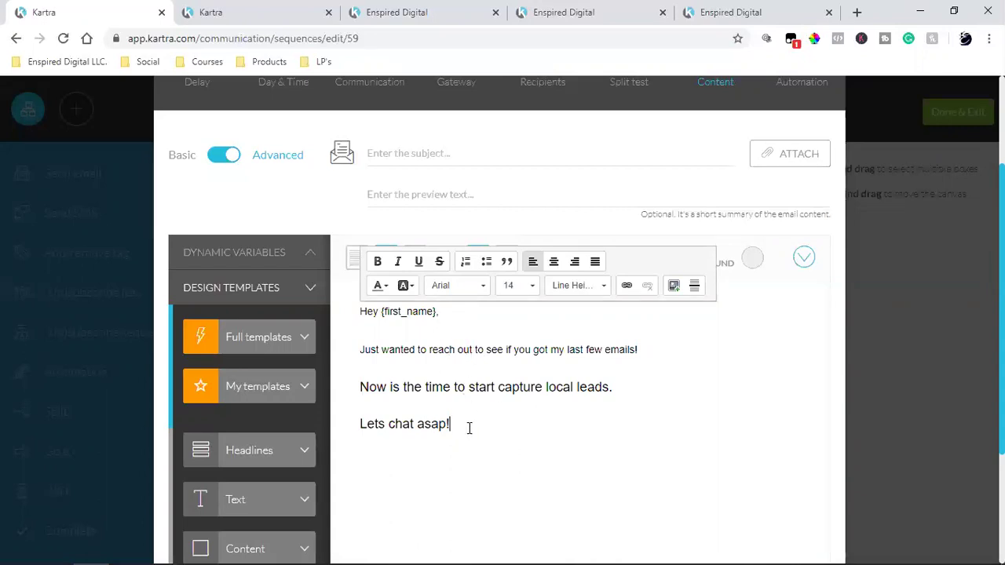
left_click_drag(453, 422, 366, 422)
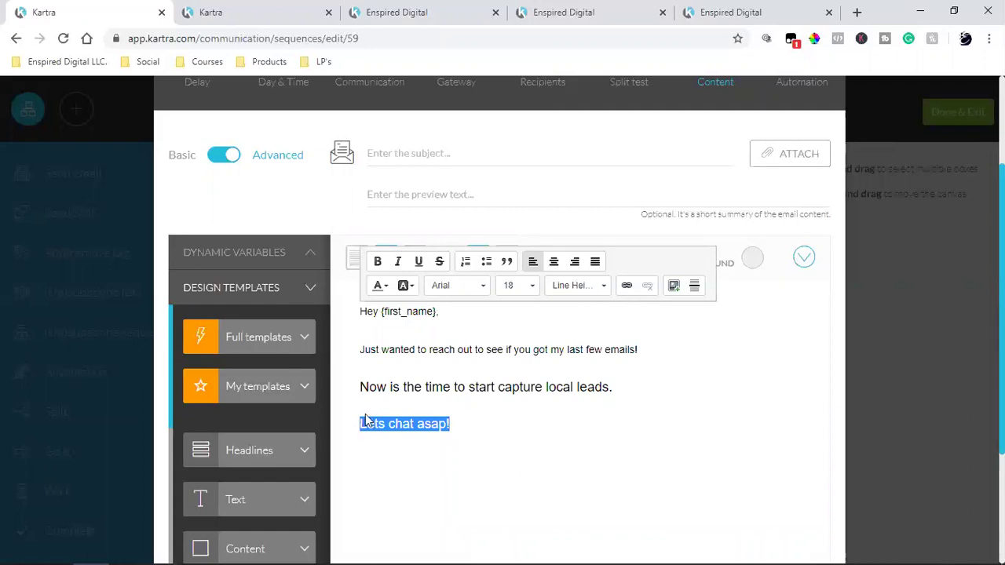
left_click(633, 292)
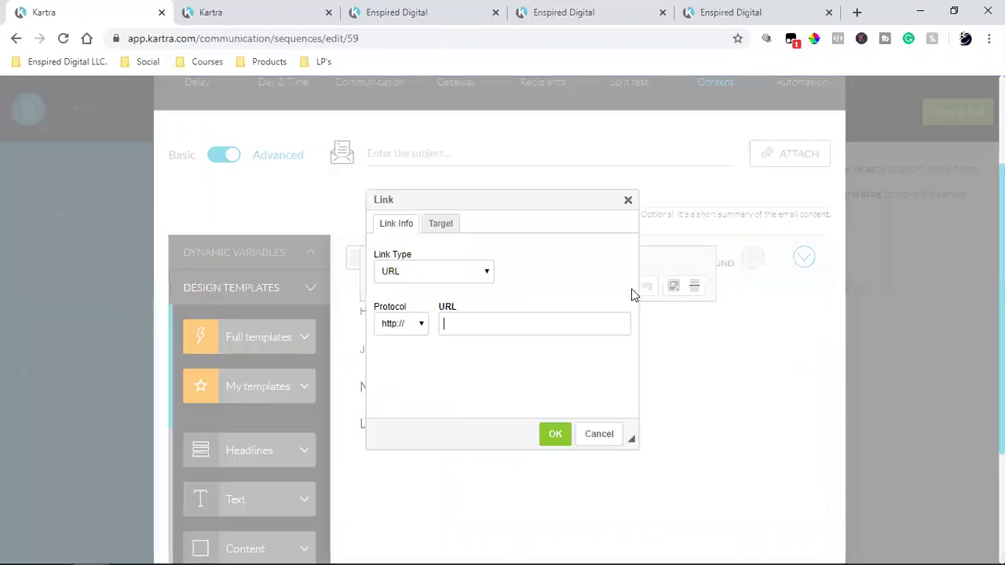
left_click(598, 434)
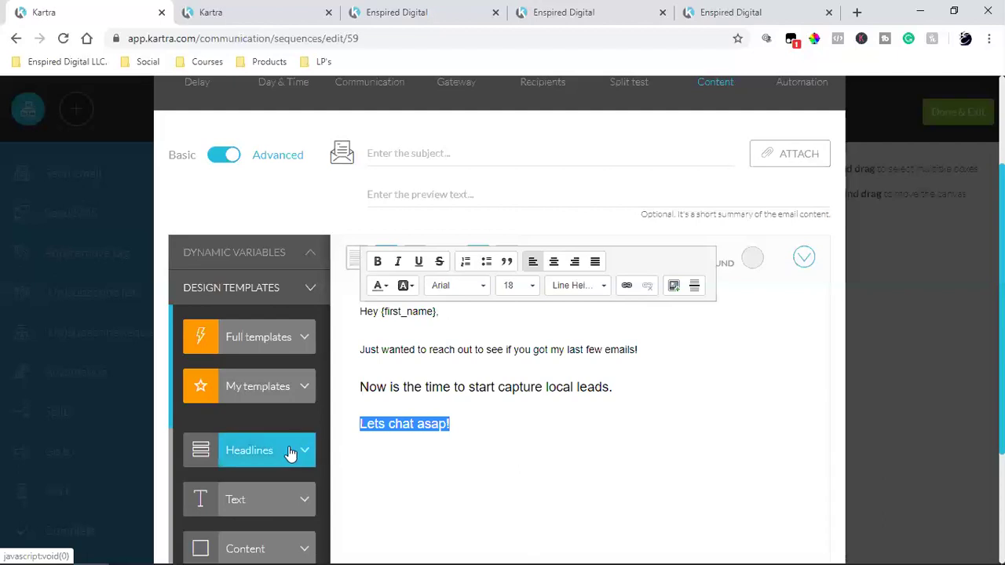
- Insert a single-button block between the message text and the copyright footer
scroll(292, 448, "down", 3)
left_click(273, 381)
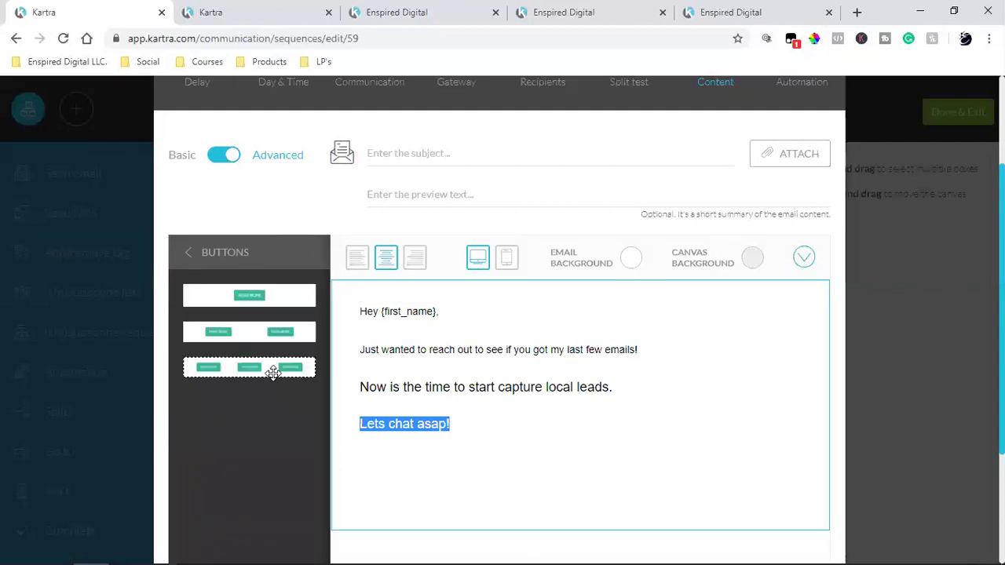
left_click_drag(246, 294, 590, 465)
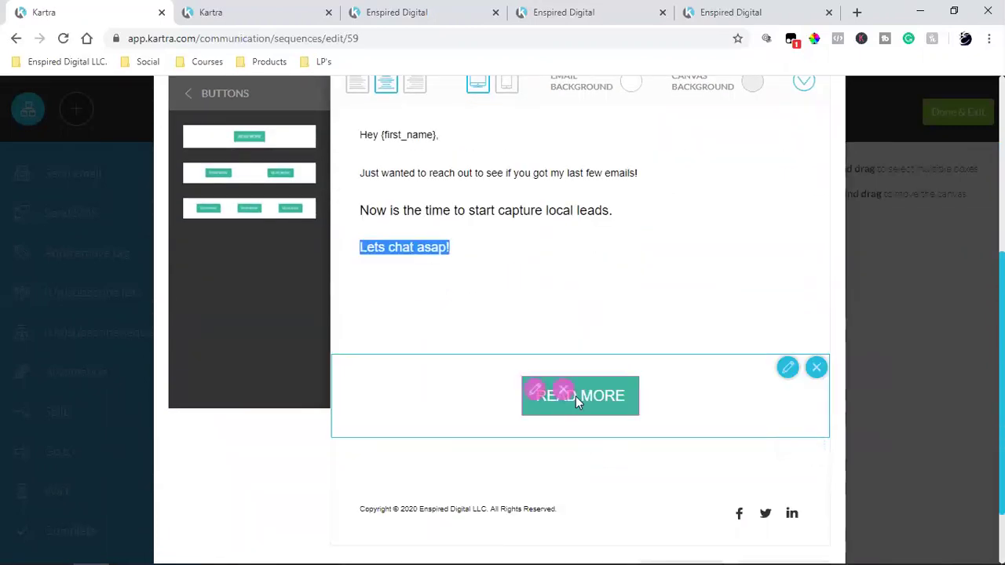
- Change the new button's text to "Click Here To Schedule Strategy Call"
left_click(535, 393)
left_click(535, 392)
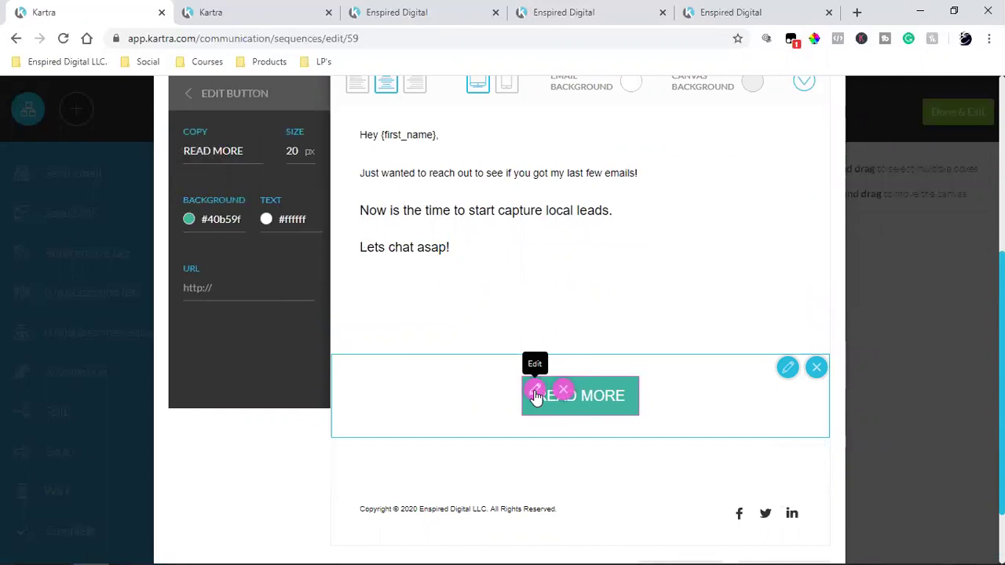
triple_click(213, 150)
type("Clock")
key("BackSpace")
key("BackSpace")
key("BackSpace")
type("ick Her")
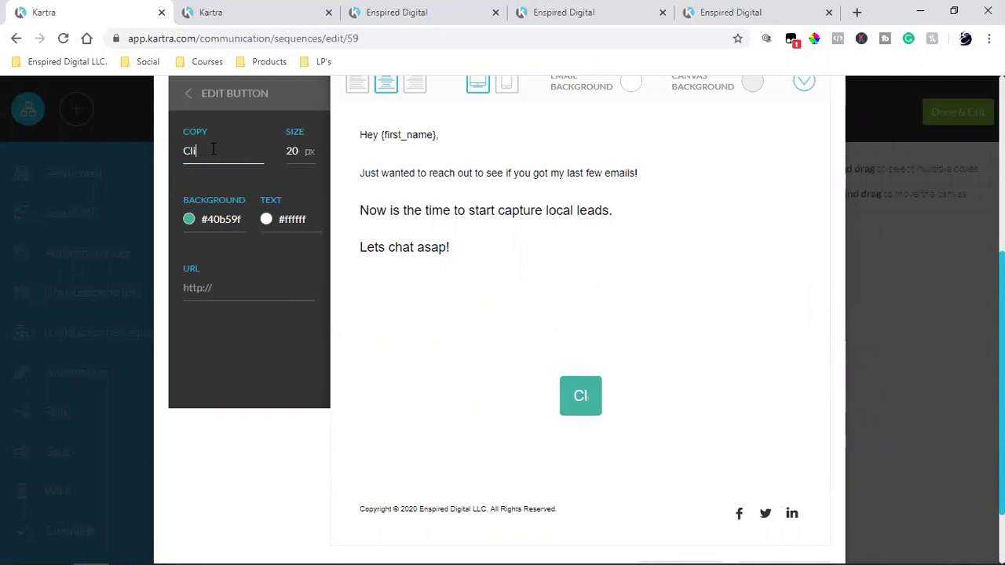
type("e TO Sc")
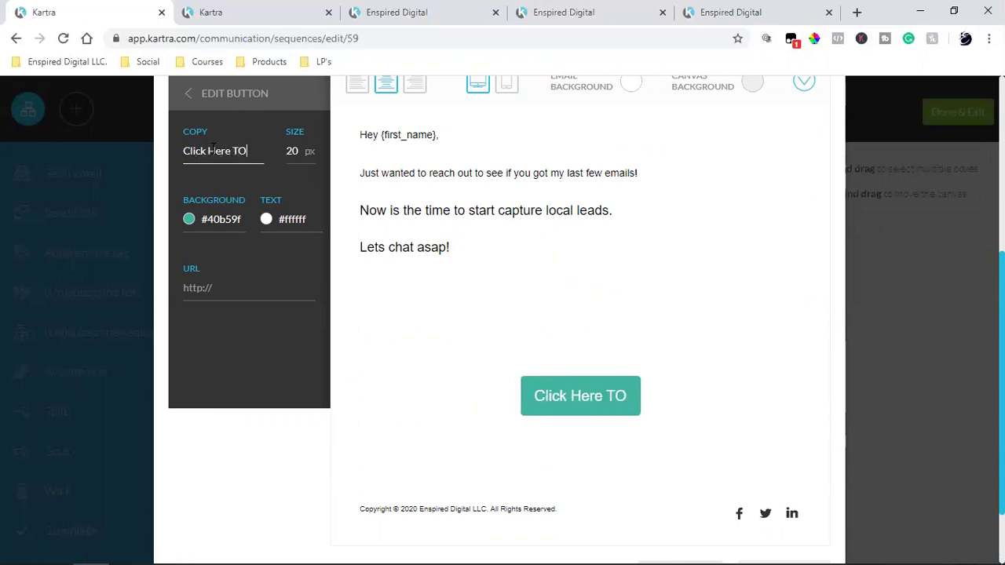
key("BackSpace")
key("BackSpace")
key("BackSpace")
key("BackSpace")
type("O")
key("BackSpace")
type("o Schedu")
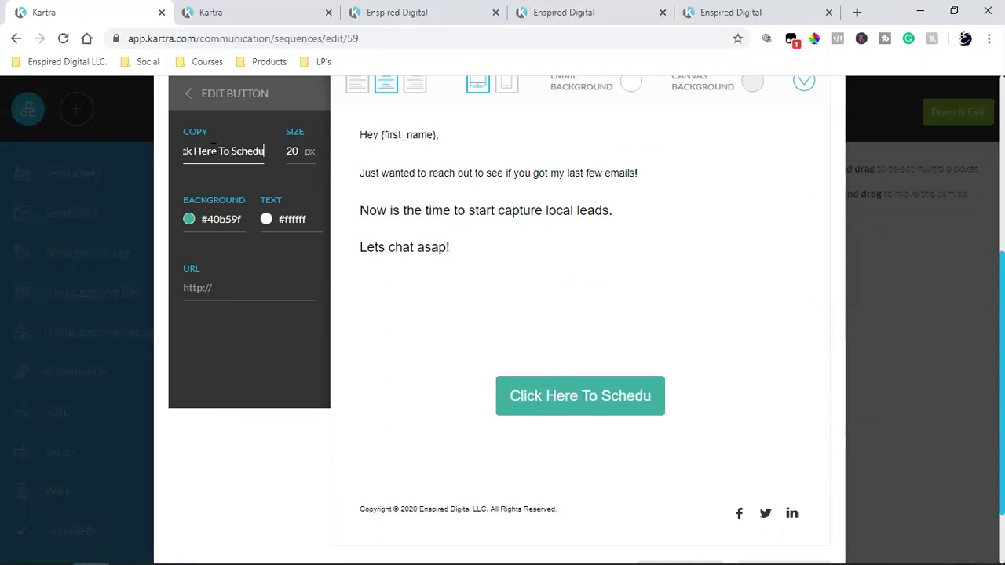
type("le Strategy Cl")
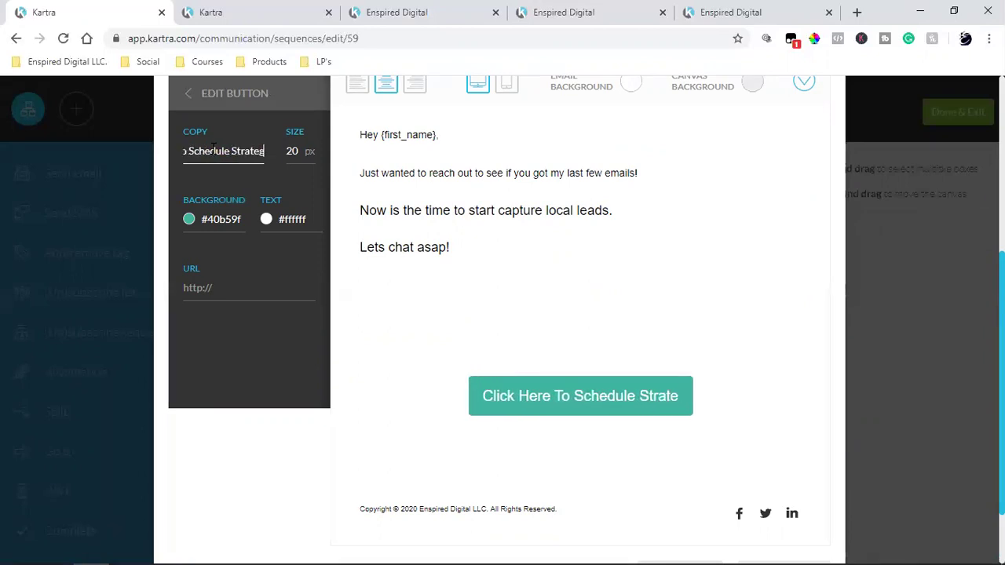
key("BackSpace")
type("all")
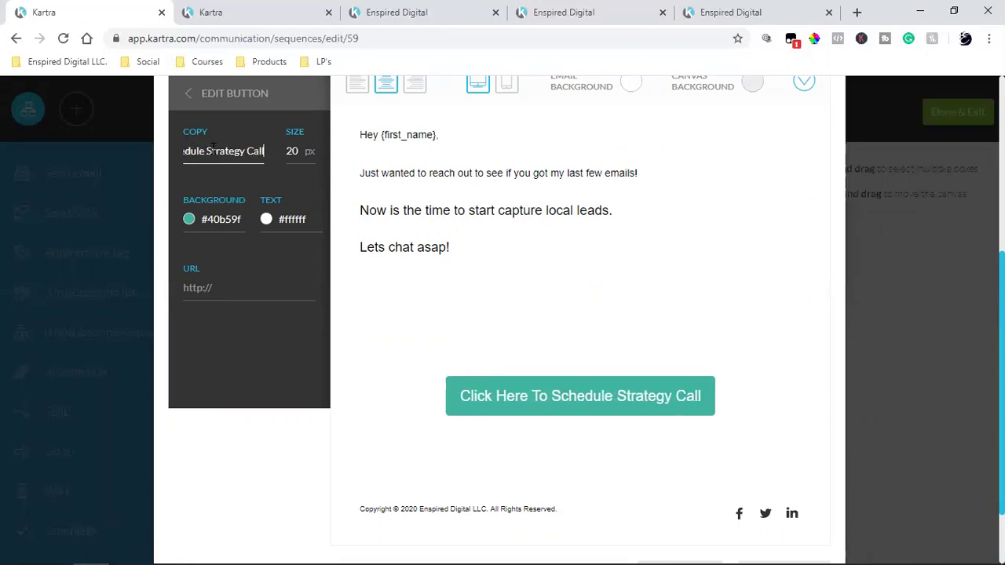
- Copy the hex colour of the dark header on the "Automation is Everything" page with the ColorPick eyedropper, and return to the email editor
left_click(754, 11)
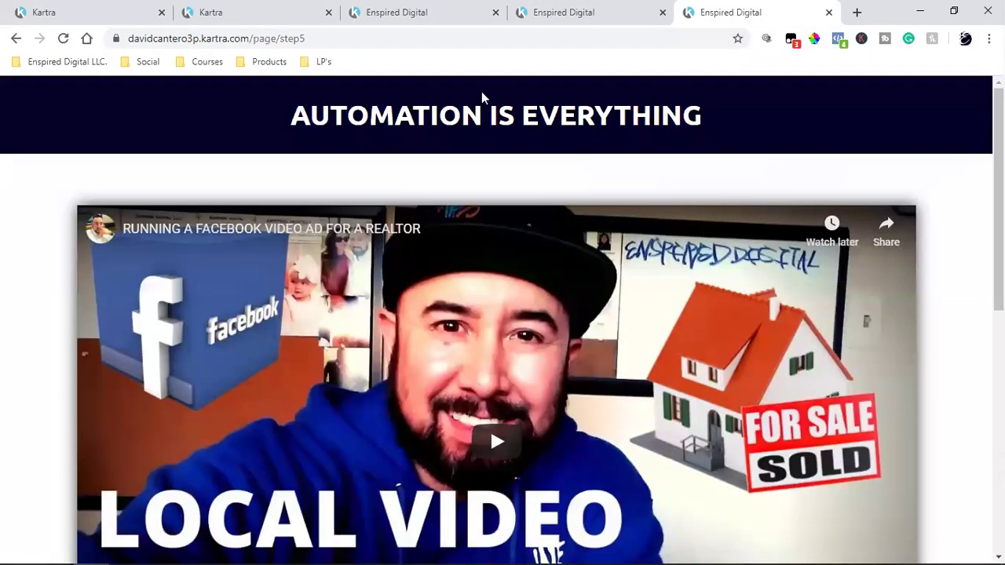
left_click(815, 39)
left_click(803, 139)
left_click(141, 110)
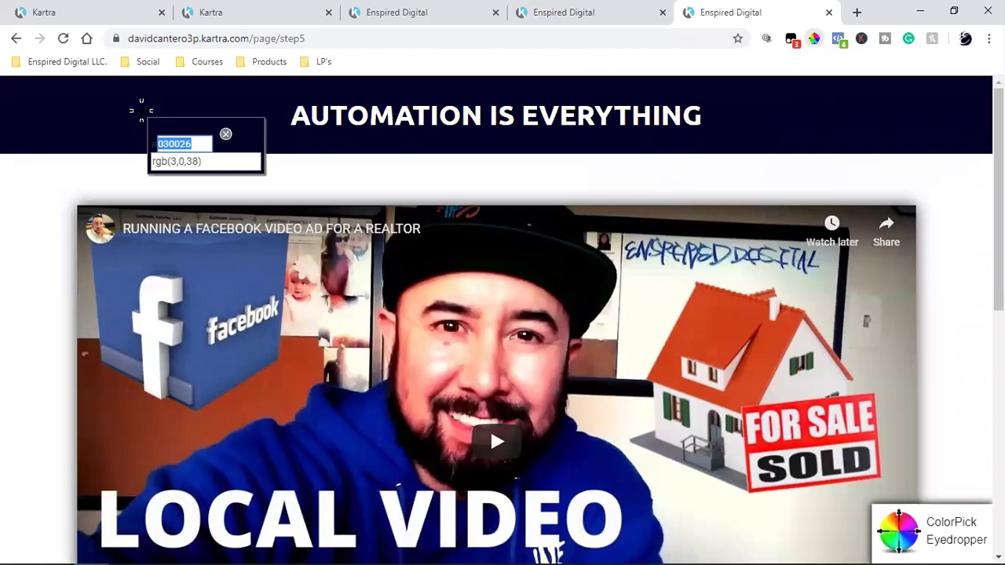
right_click(167, 148)
left_click(197, 154)
left_click(225, 135)
left_click(253, 9)
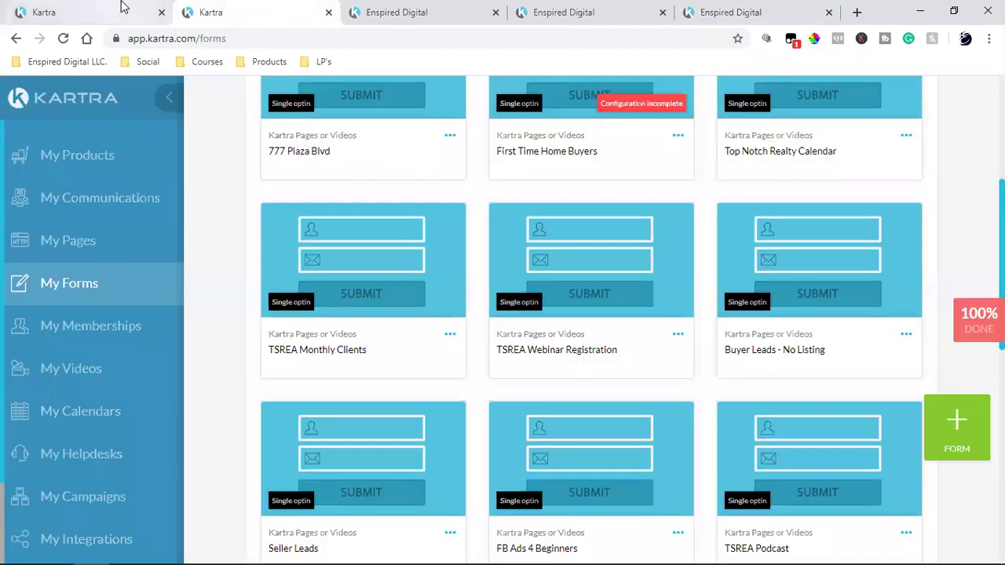
left_click(122, 10)
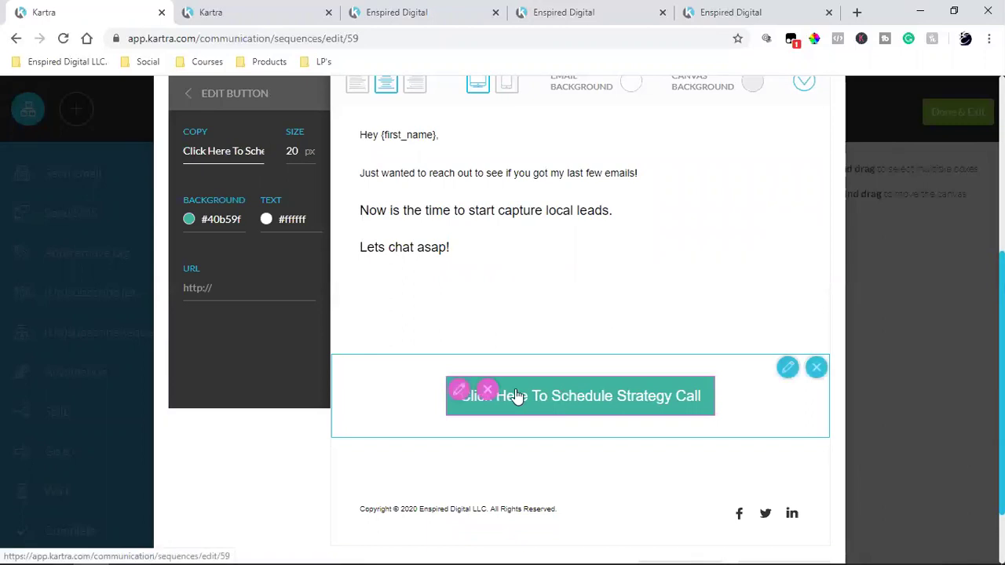
- Set the strategy call button's background colour to the copied hex value 030026
left_click(459, 389)
left_click(233, 217)
triple_click(233, 218)
key("ctrl+v")
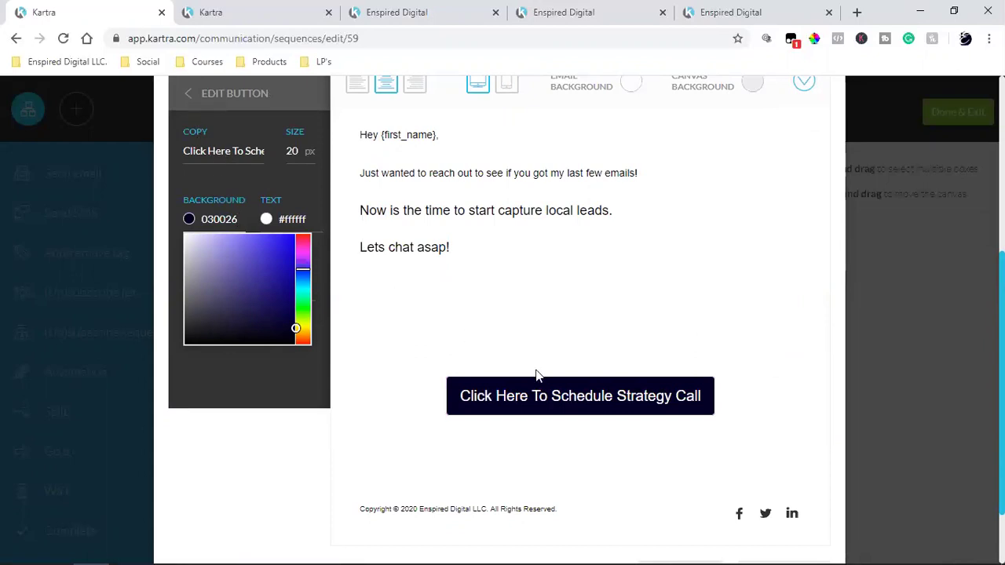
- Open the bookmarked Social Media Strategy Call page and copy its address up to "/strategycall/", leaving out the final code
left_click(459, 388)
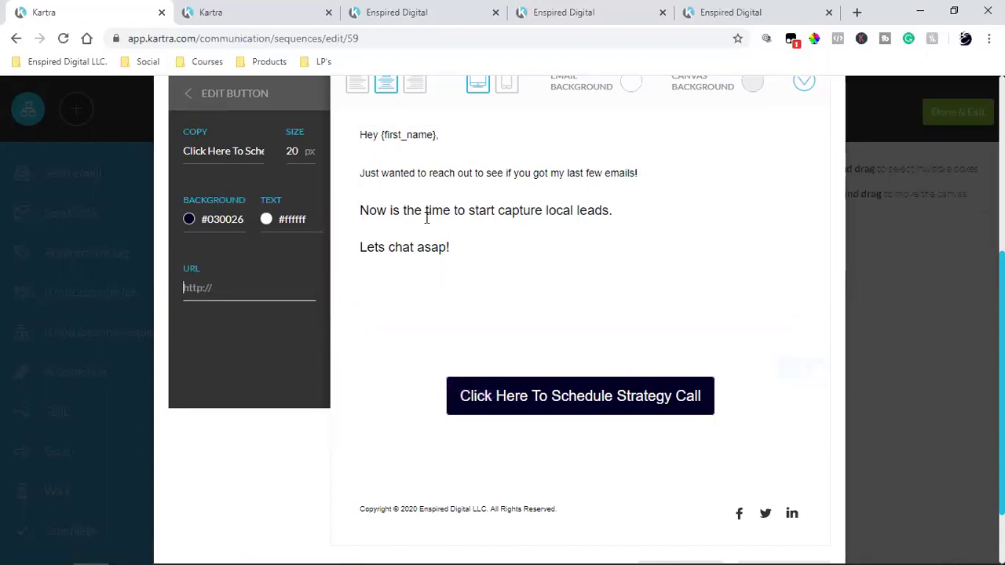
key("ctrl+5")
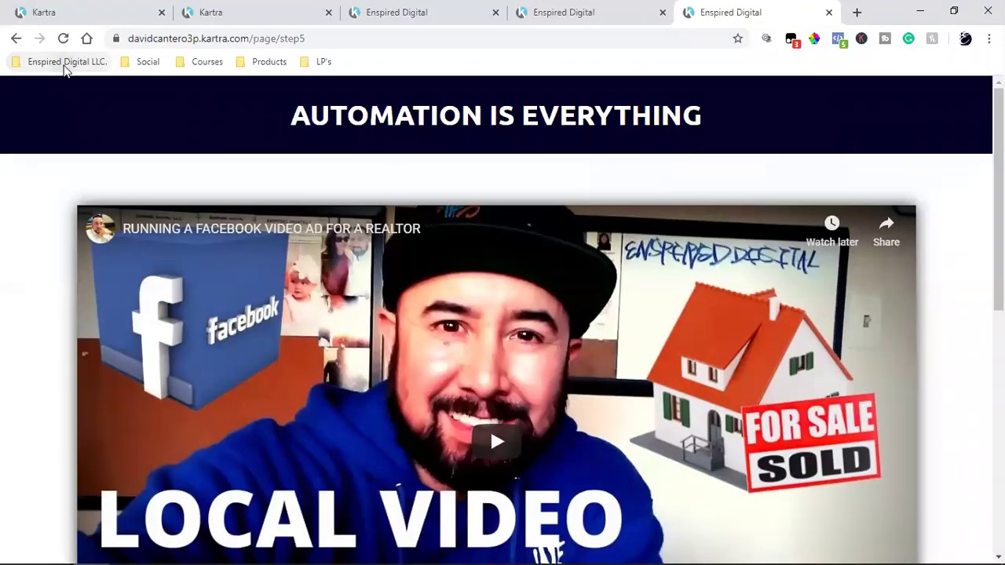
left_click(65, 63)
left_click(101, 337)
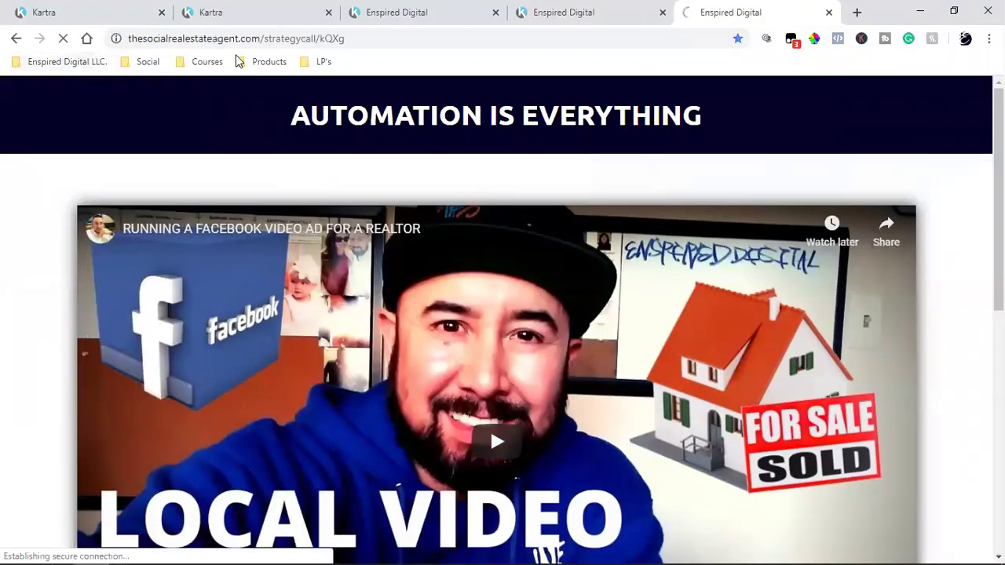
double_click(284, 39)
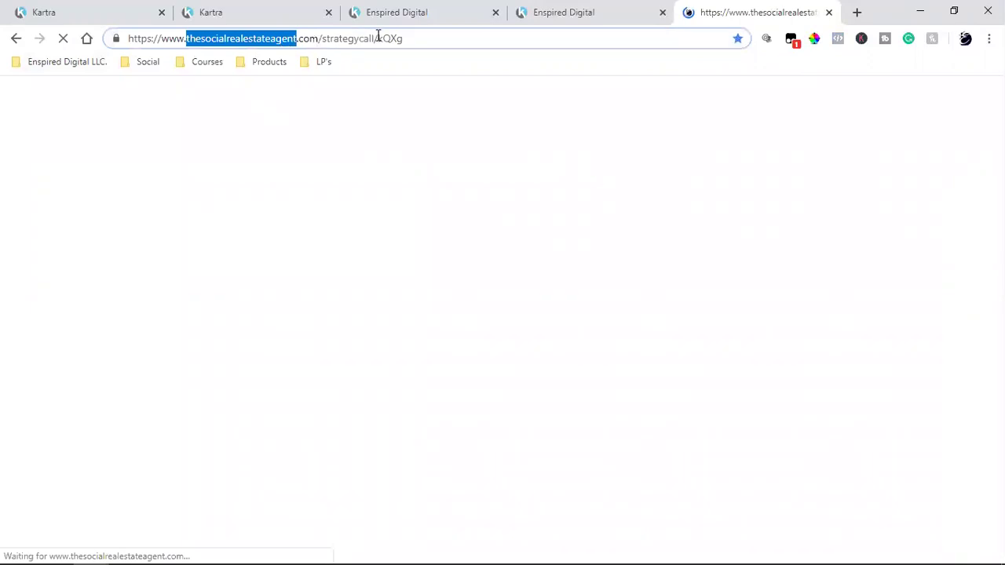
left_click_drag(377, 37, 101, 37)
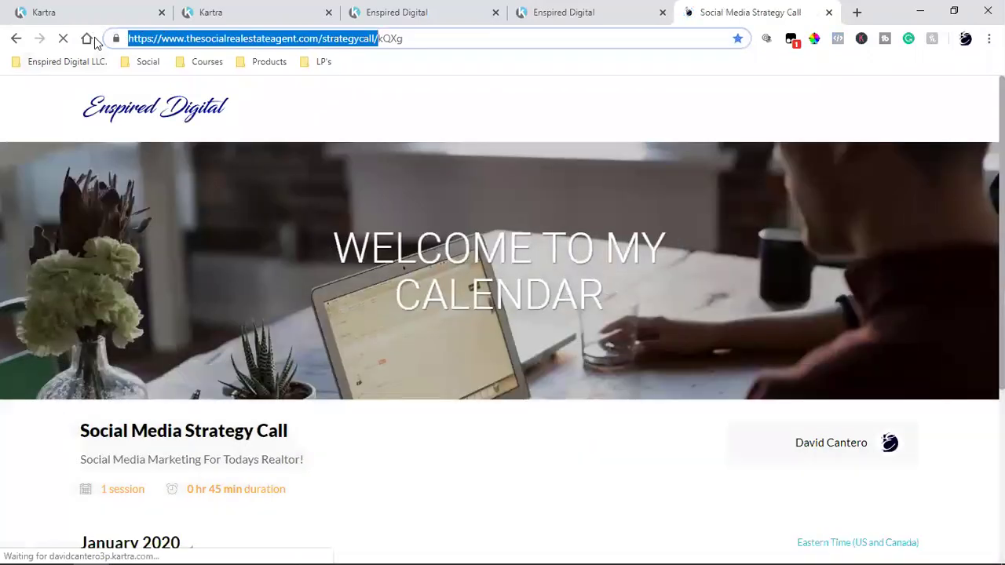
right_click(154, 44)
left_click(201, 126)
left_click(115, 9)
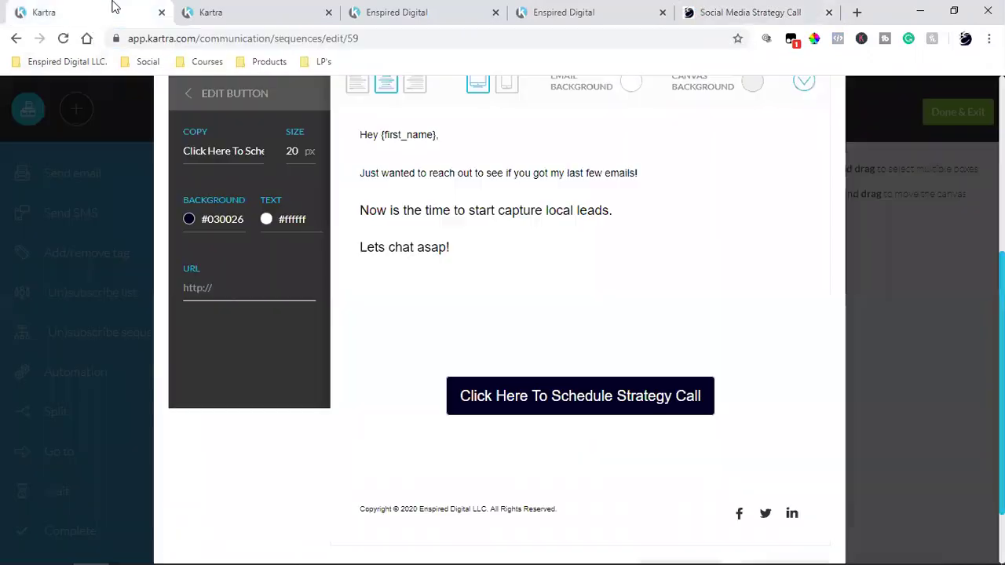
left_click(233, 281)
key("ctrl+v")
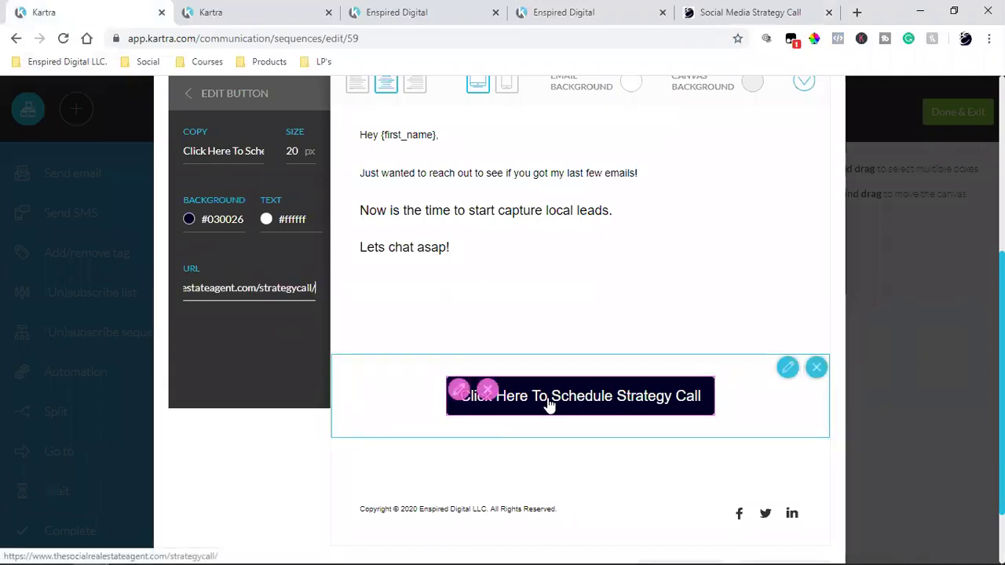
scroll(549, 405, "up", 2)
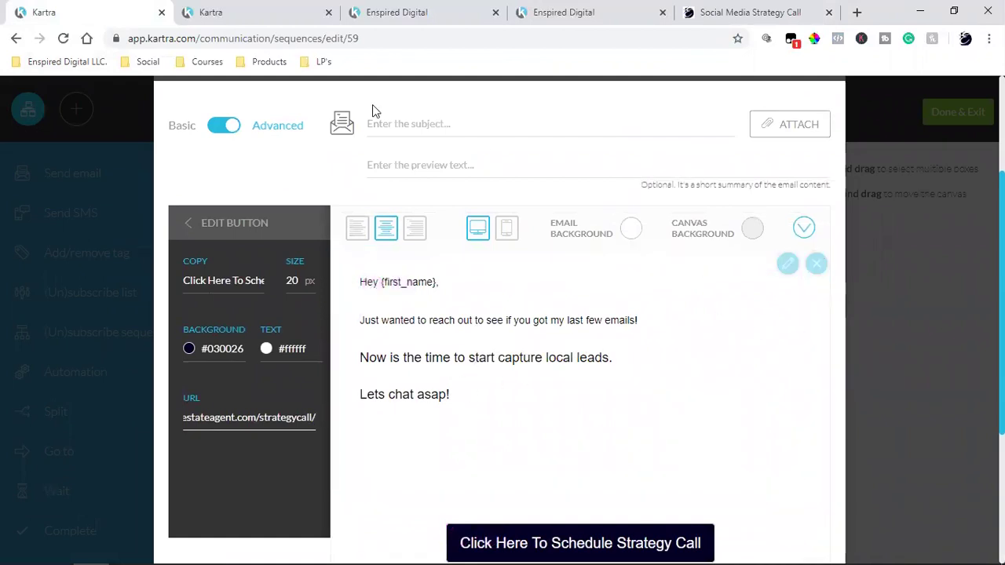
left_click(187, 223)
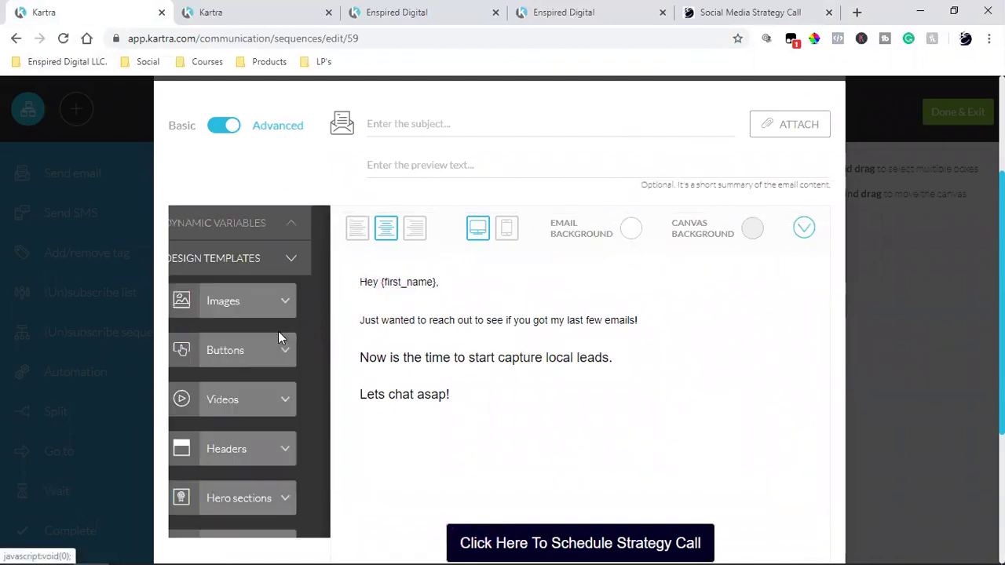
- Show the dynamic variables and copy the {first_name} variable
scroll(267, 338, "up", 2)
scroll(264, 359, "up", 2)
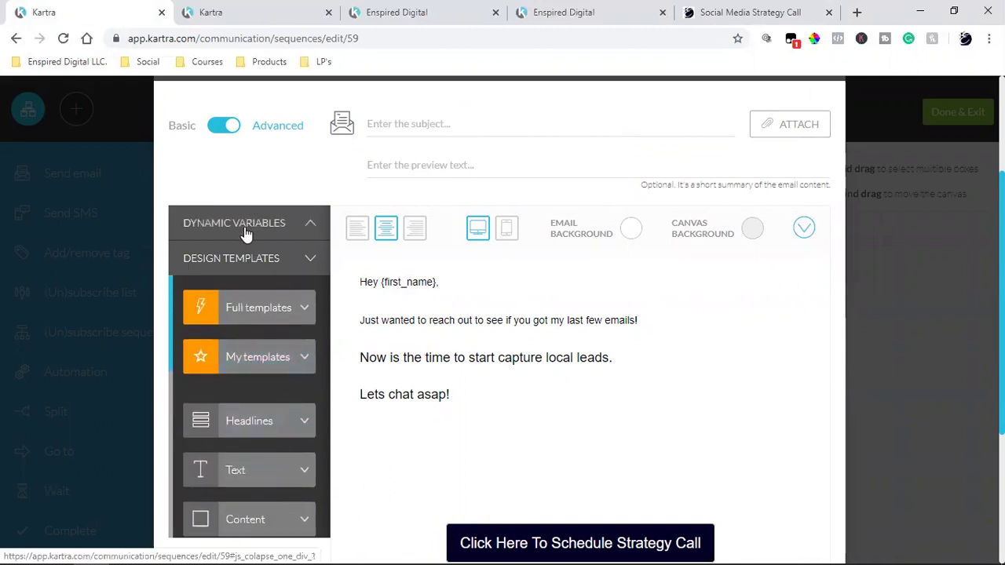
left_click(213, 233)
triple_click(225, 283)
right_click(225, 285)
left_click(248, 294)
- Enter "Did you receive my last emails?" as the email subject
left_click(413, 125)
type("Di")
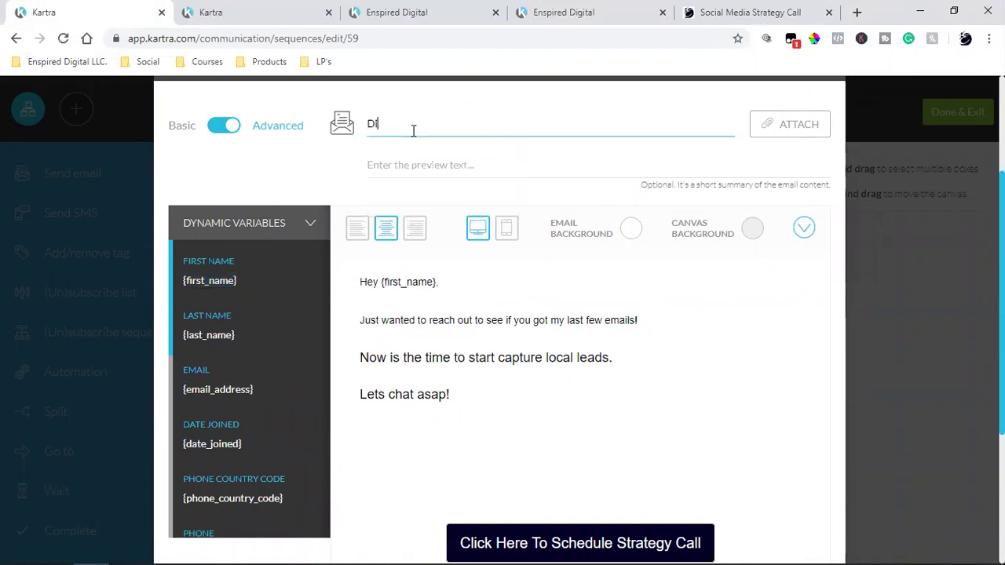
type("d you rev")
type("eive my last emails")
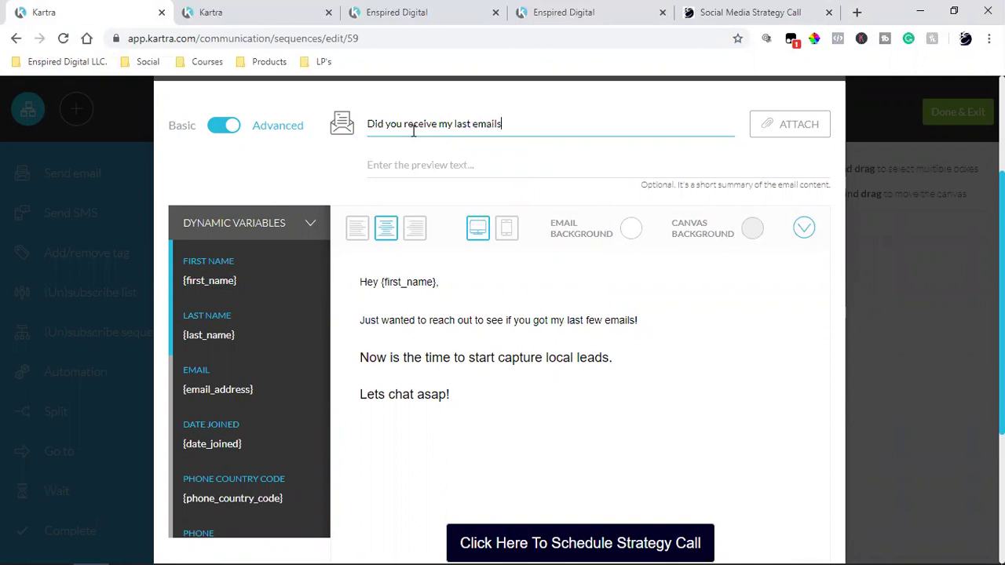
- Correct "capture" to "capturing" in the sentence about local leads in the email body
left_click(498, 359)
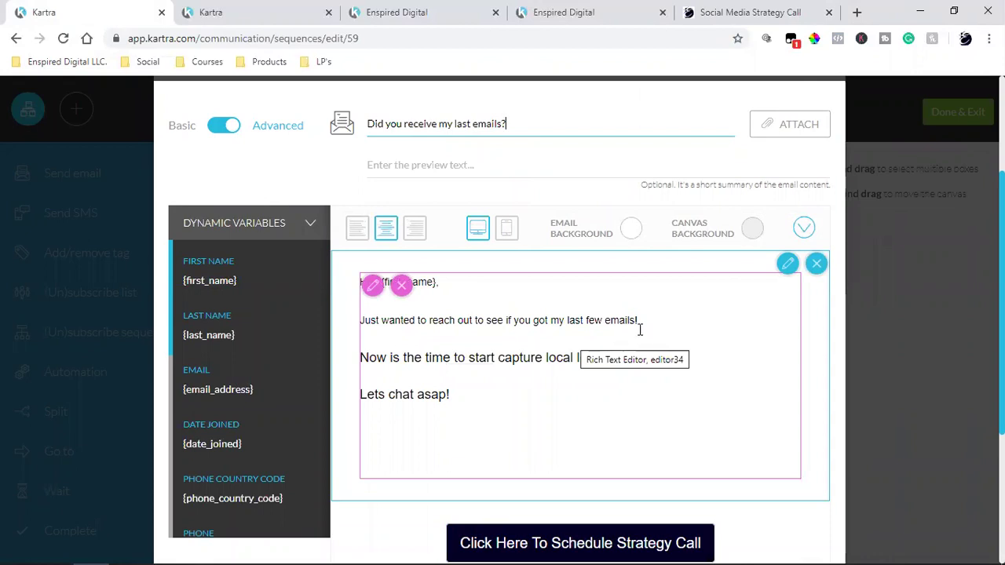
left_click(544, 359)
key("BackSpace")
type("ing")
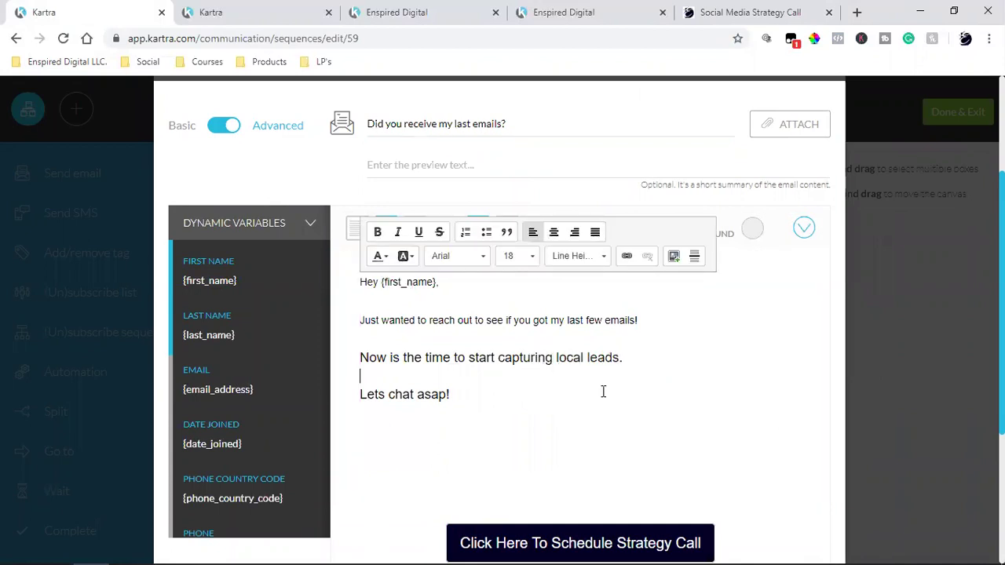
- Check the email layout, finish the sixth email's setup and return to the sequence canvas
scroll(576, 432, "down", 2)
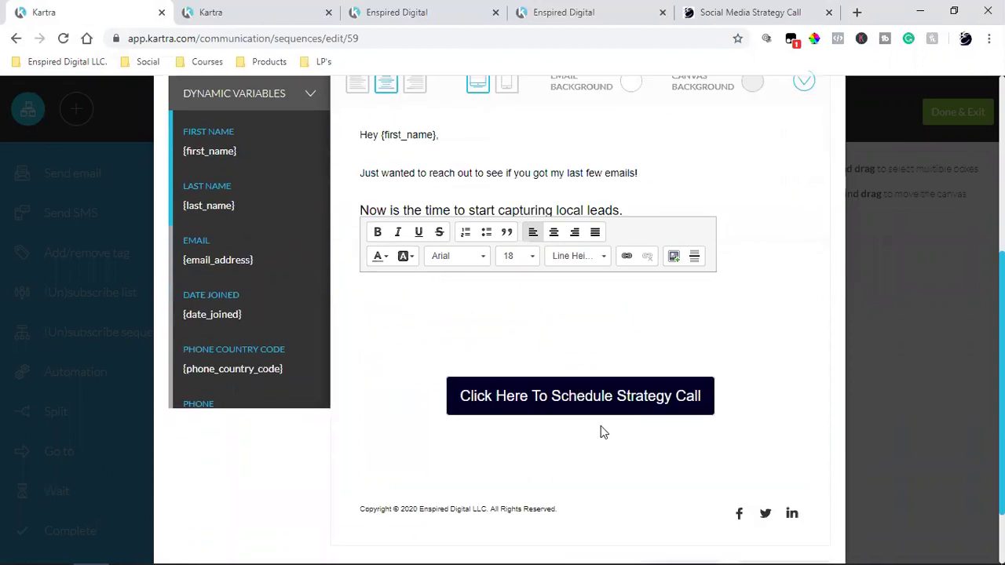
scroll(635, 413, "up", 1)
scroll(562, 433, "up", 1)
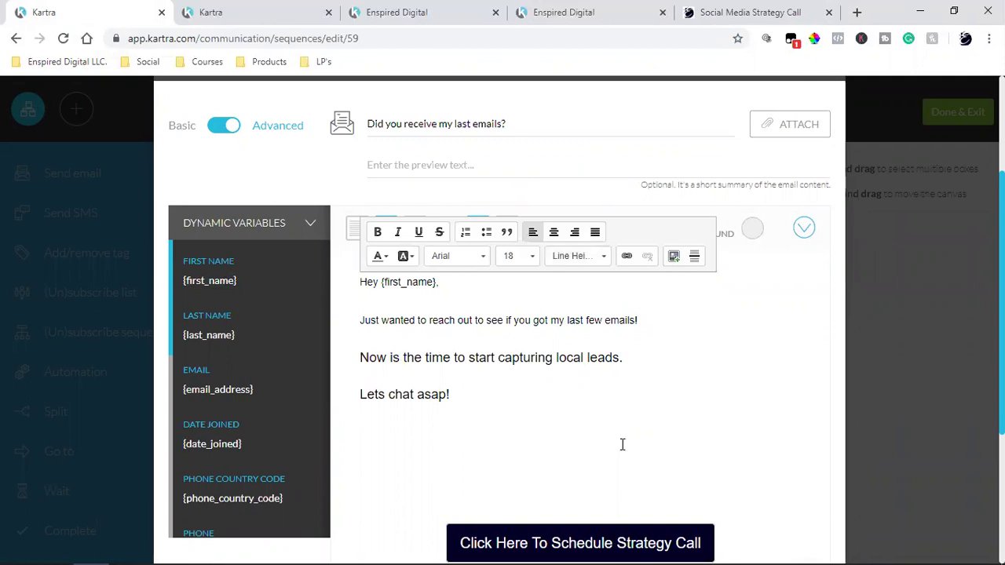
scroll(601, 489, "down", 4)
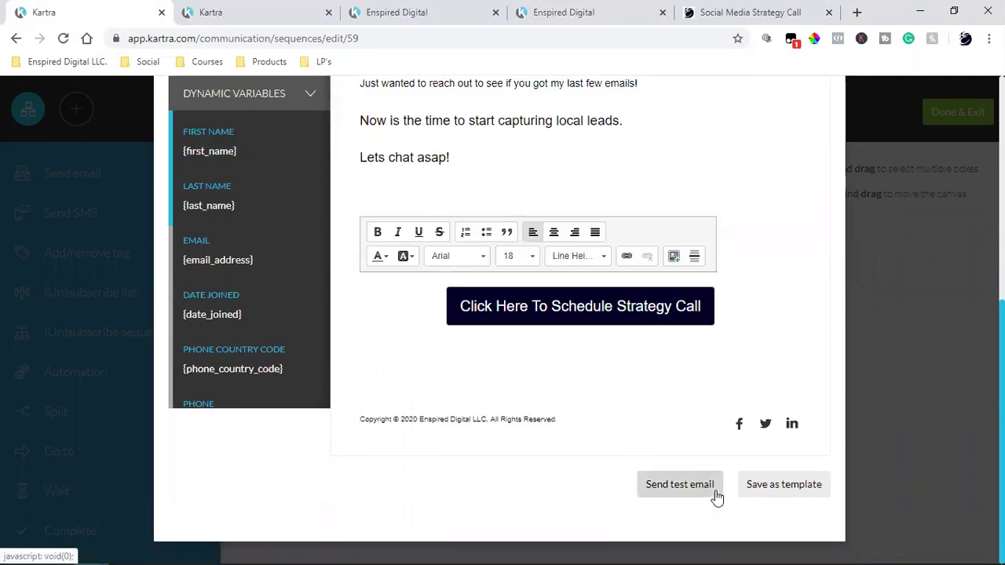
scroll(776, 444, "up", 3)
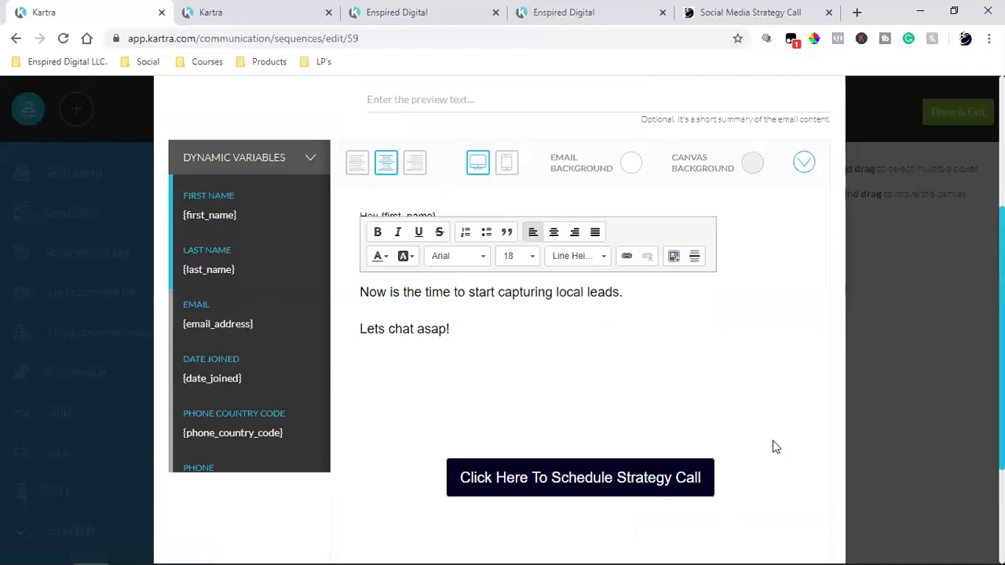
scroll(773, 446, "up", 3)
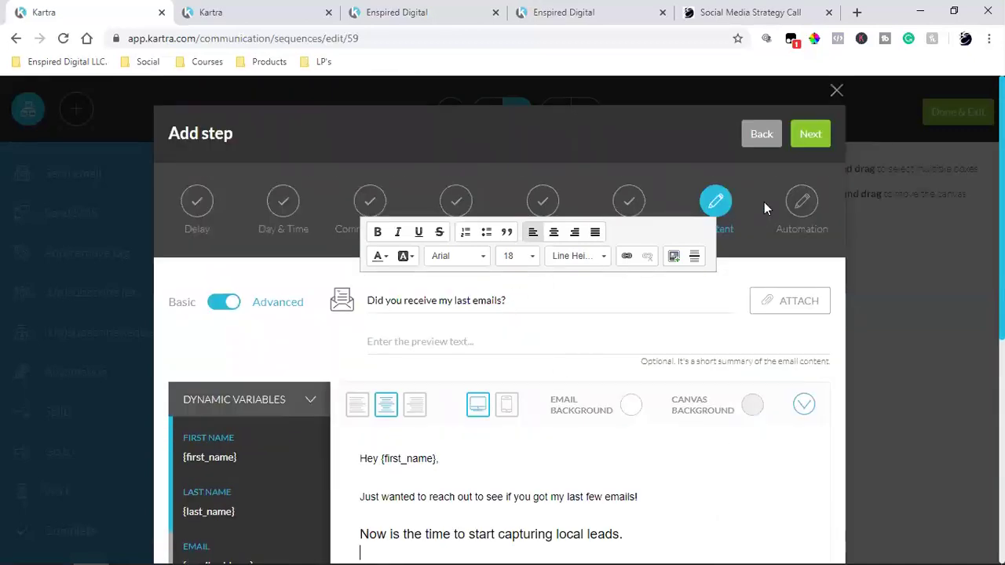
left_click(810, 134)
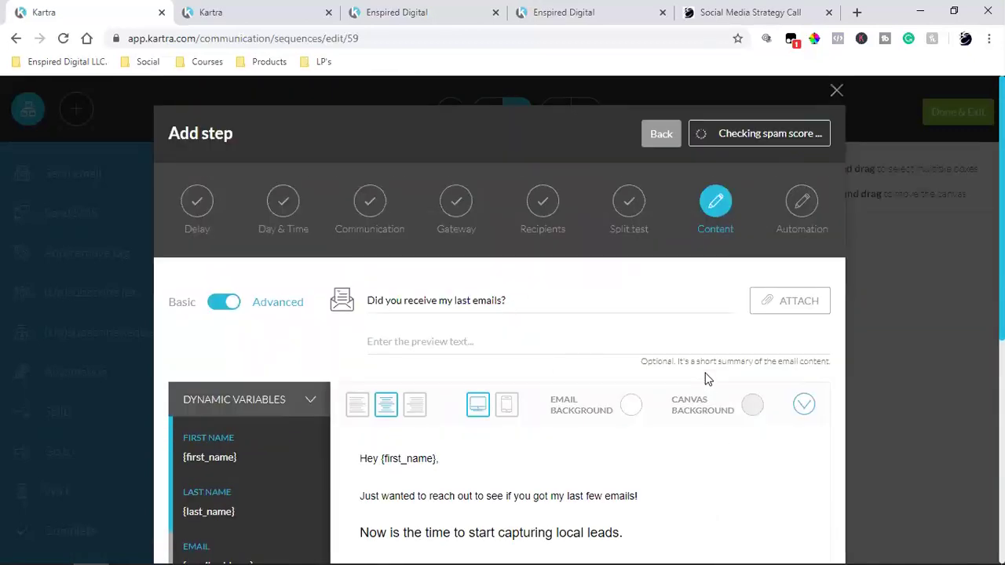
left_click(813, 142)
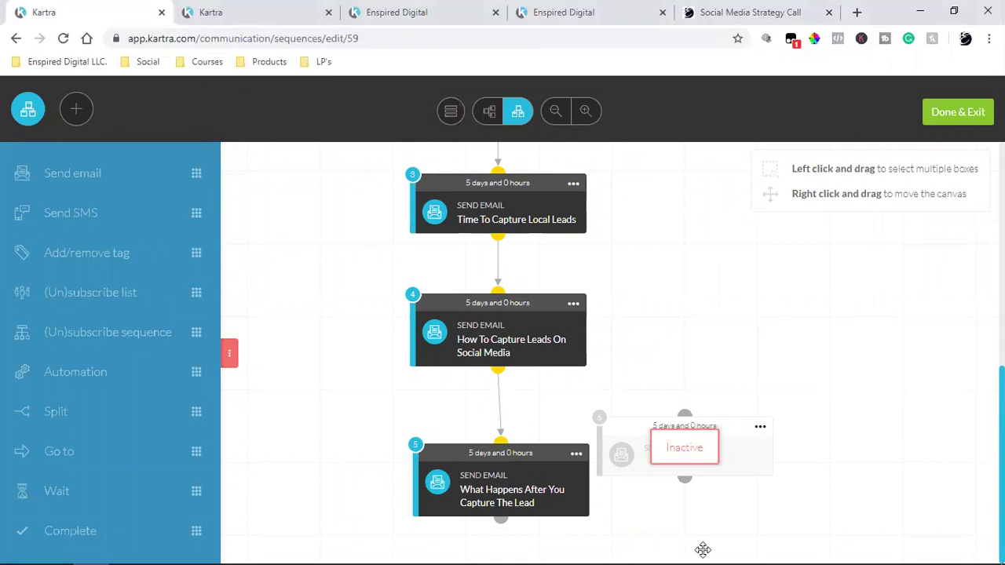
- Move the inactive sixth email beneath "What Happens After You Capture The Lead" and activate it
scroll(702, 545, "down", 2)
left_click_drag(662, 478, 540, 421)
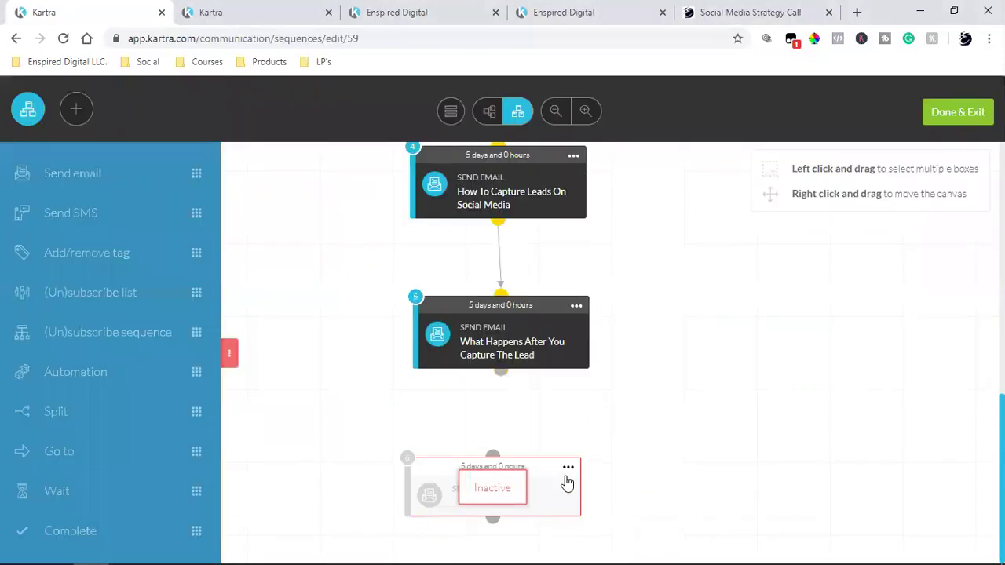
left_click(567, 469)
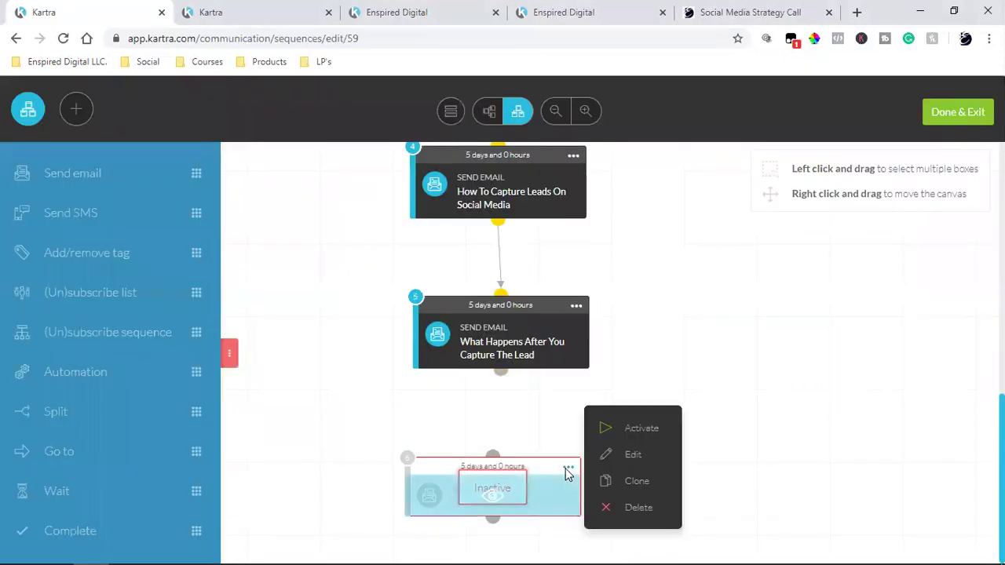
left_click(622, 430)
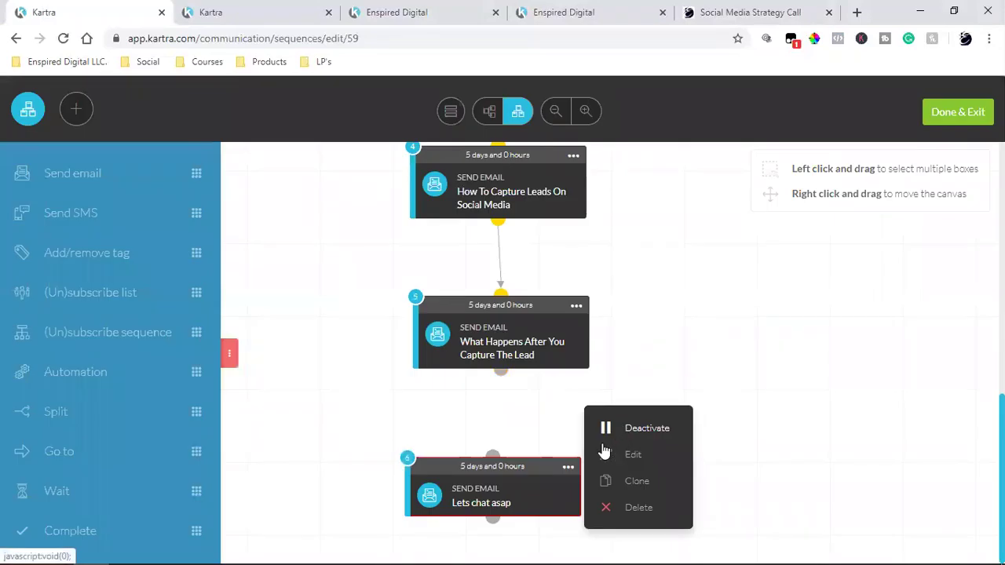
- Connect the fifth email, "What Happens After You Capture The Lead", to the "Lets chat asap" email
left_click_drag(501, 376, 493, 456)
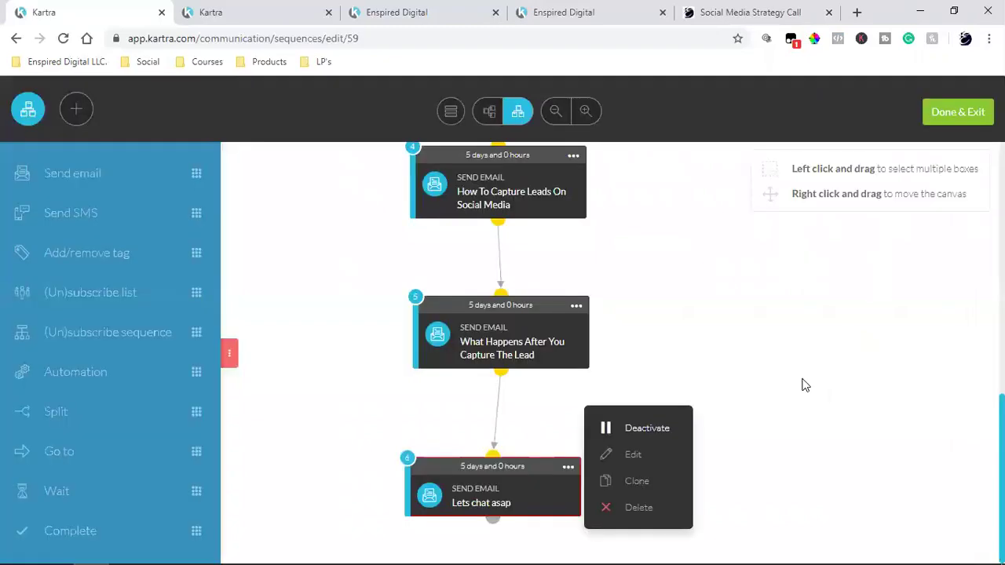
left_click(819, 351)
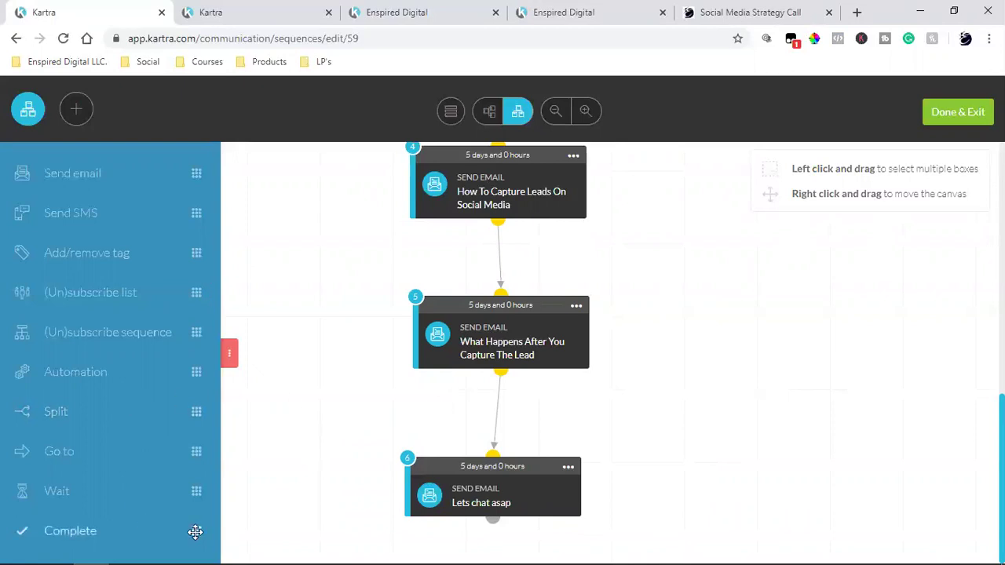
- Add a Complete step to the sequence and place it beneath the "Lets chat asap" email
left_click_drag(195, 532, 508, 545)
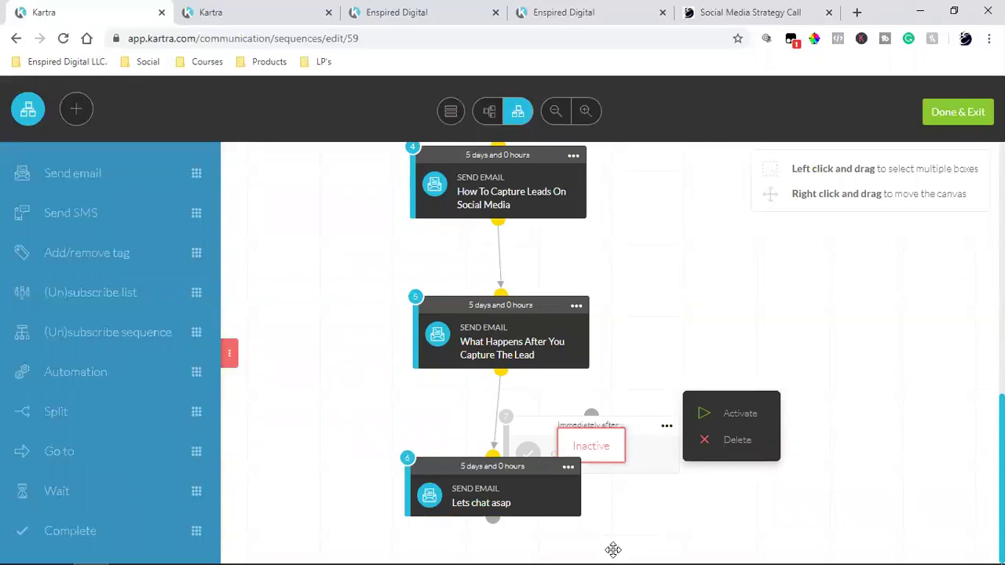
scroll(614, 549, "down", 1)
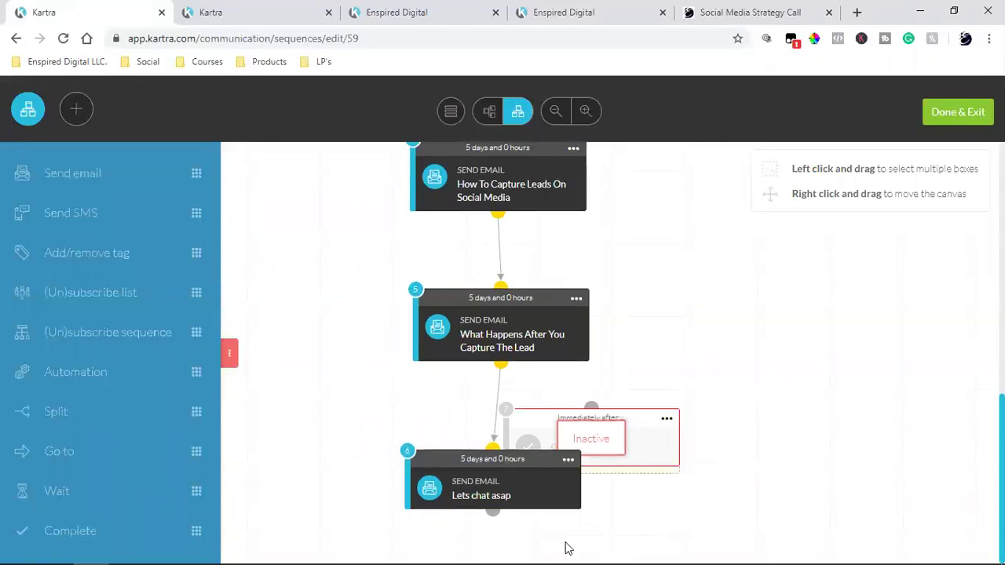
scroll(614, 460, "down", 3)
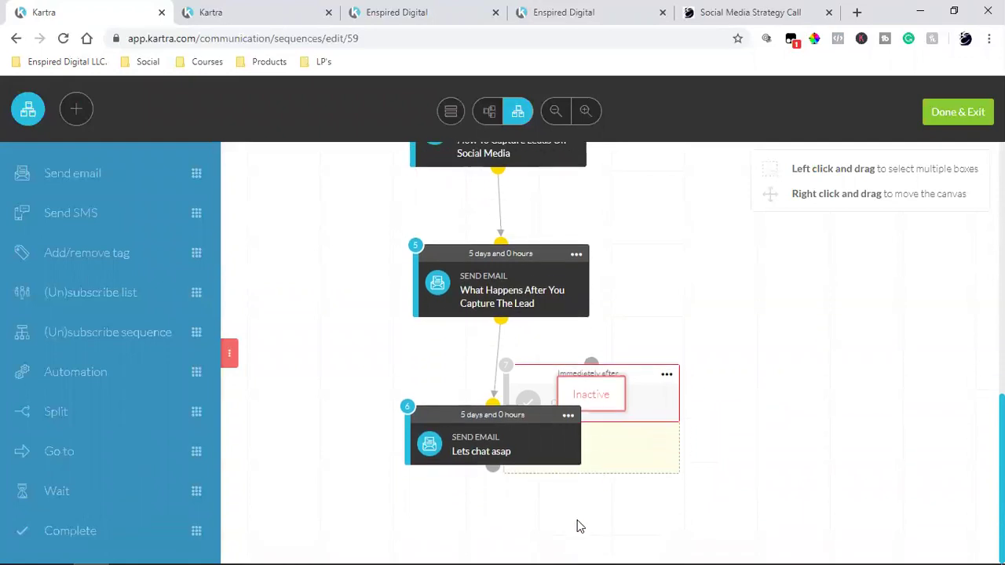
scroll(580, 526, "down", 6)
left_click_drag(594, 370, 559, 418)
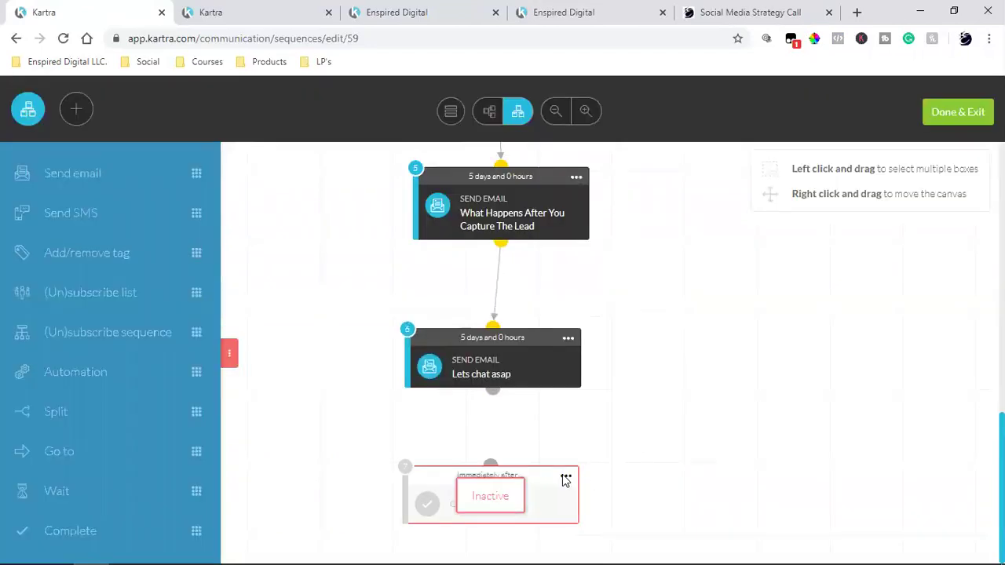
- Activate the Complete step and connect the "Lets chat asap" email to it
left_click(565, 481)
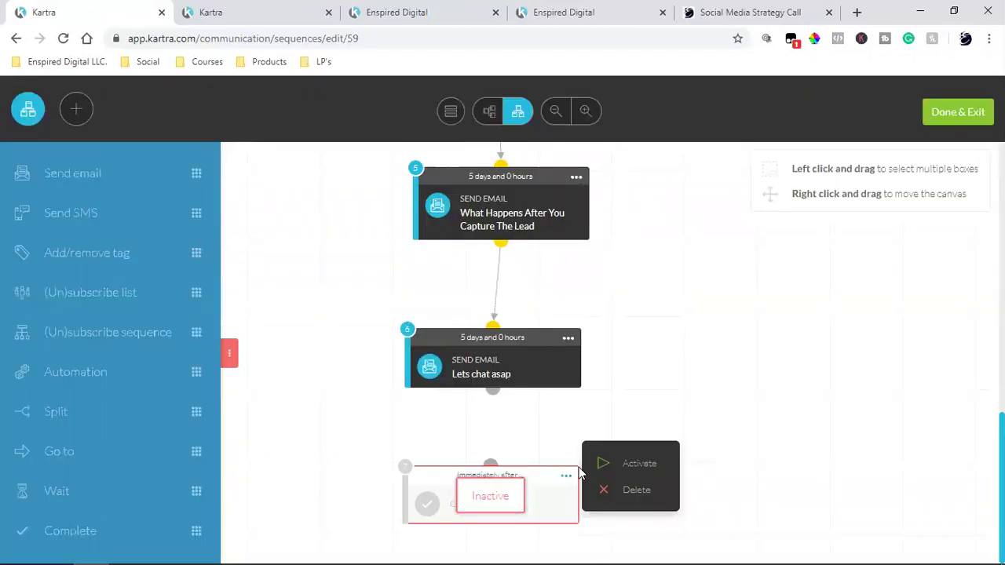
left_click(626, 463)
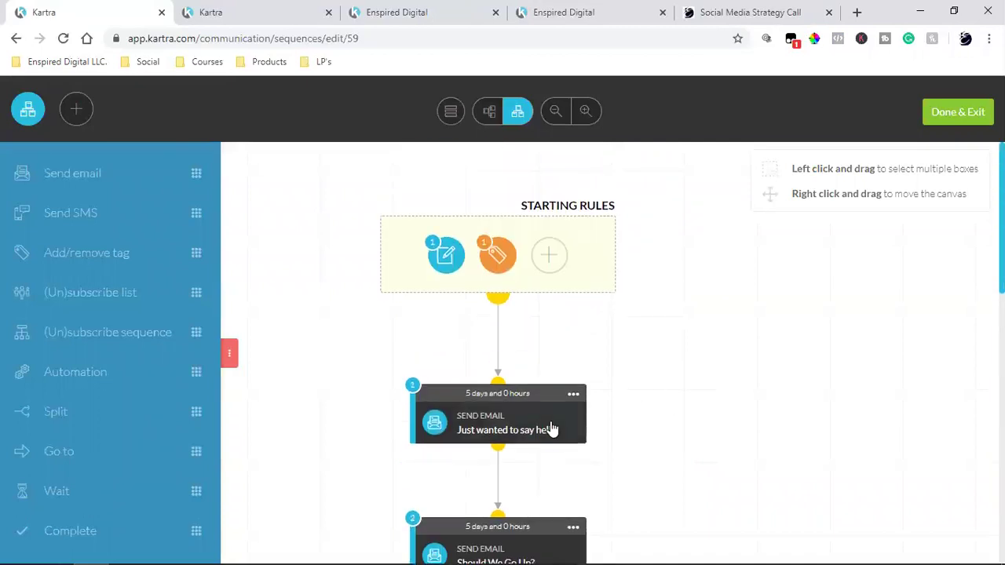
- Review the sequence flow from the starting rules through all six emails to the Complete step
scroll(641, 373, "down", 2)
left_click(495, 397)
scroll(631, 398, "down", 2)
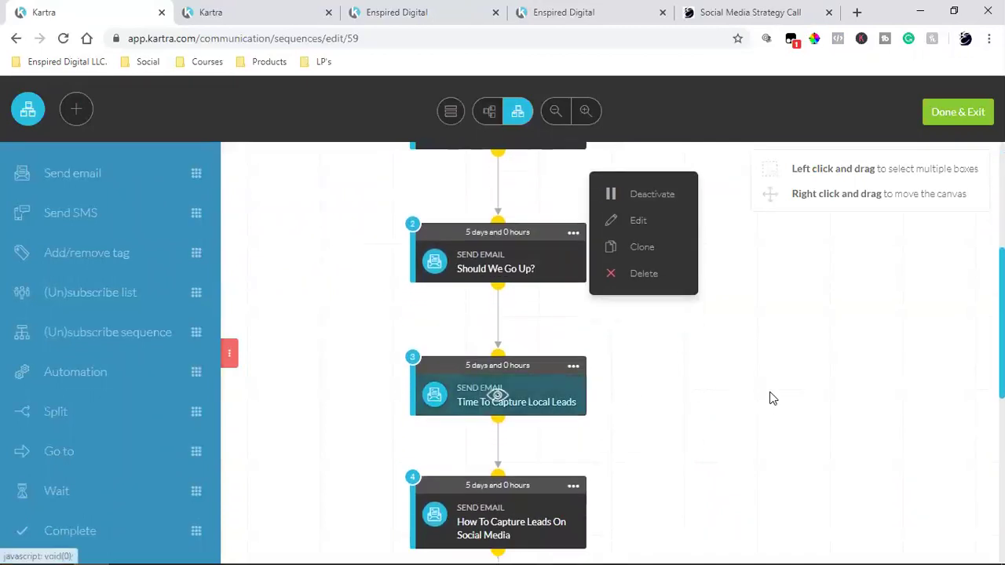
scroll(738, 402, "down", 2)
scroll(687, 406, "down", 4)
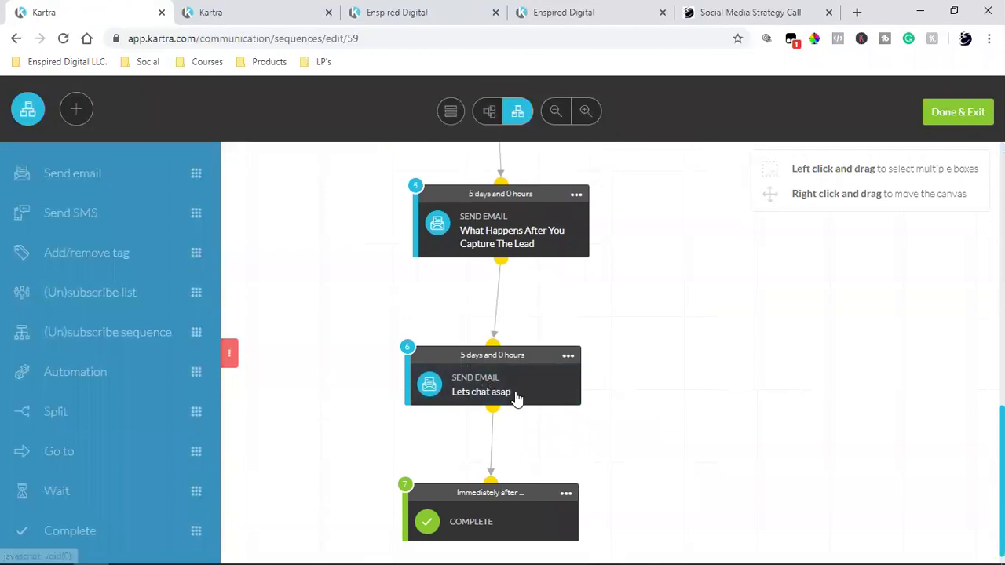
- Show the published step3 page and examine its local video ads video section
scroll(738, 424, "down", 1)
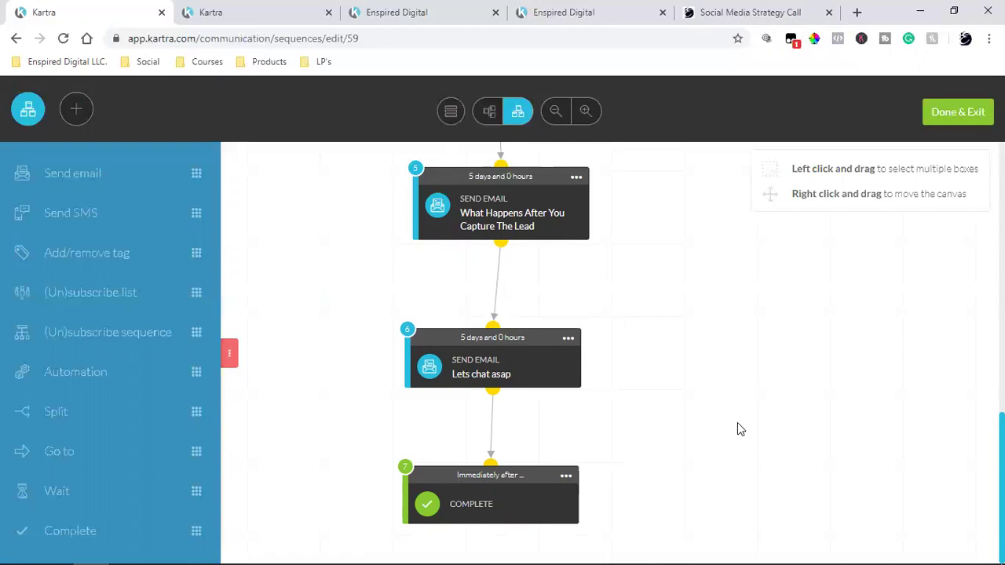
left_click(430, 11)
scroll(426, 362, "up", 10)
scroll(425, 362, "up", 1)
scroll(426, 362, "down", 2)
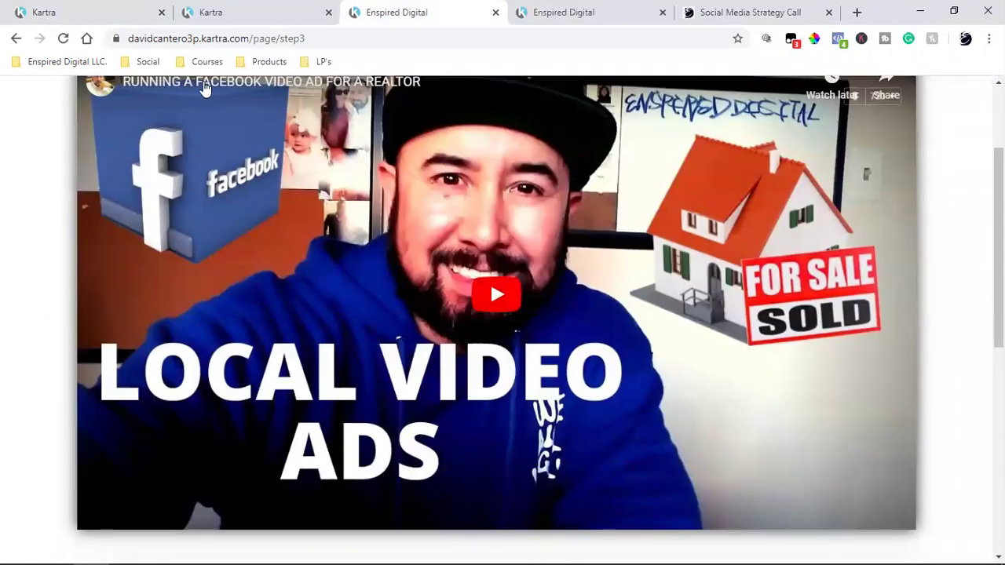
- Return to the sequence editor and review the follow-up emails between the Complete step and the starting rules
left_click(112, 7)
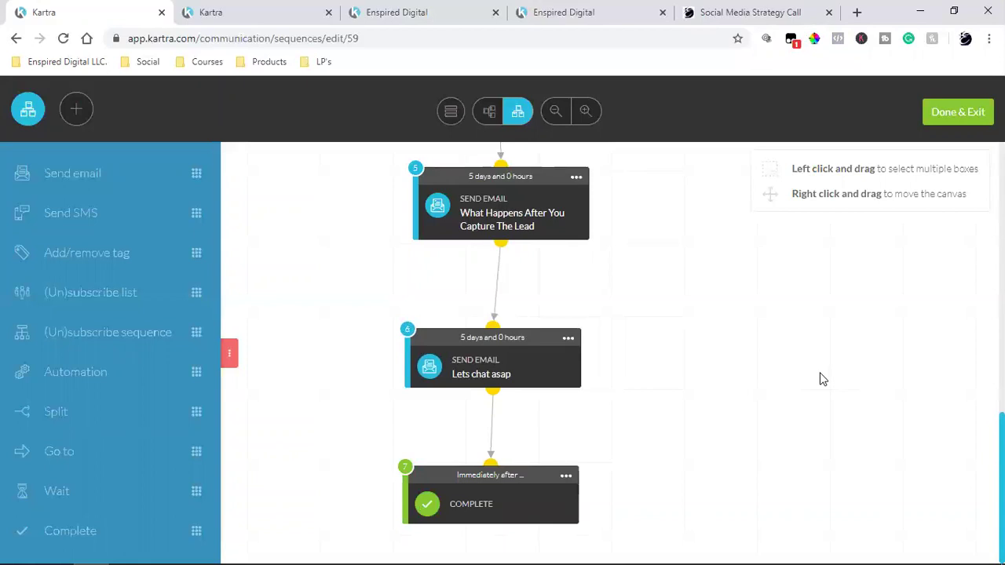
scroll(822, 380, "up", 10)
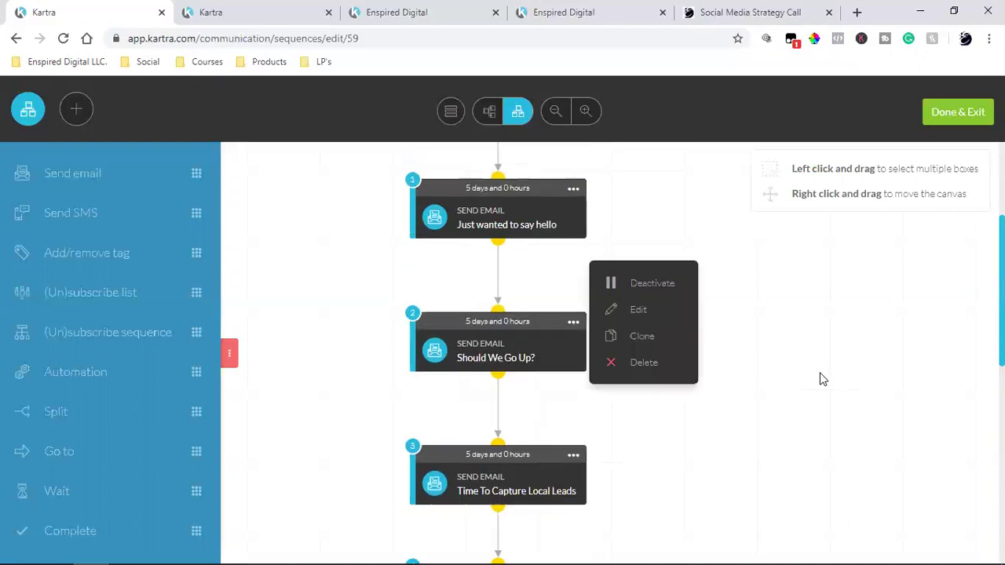
scroll(822, 380, "down", 8)
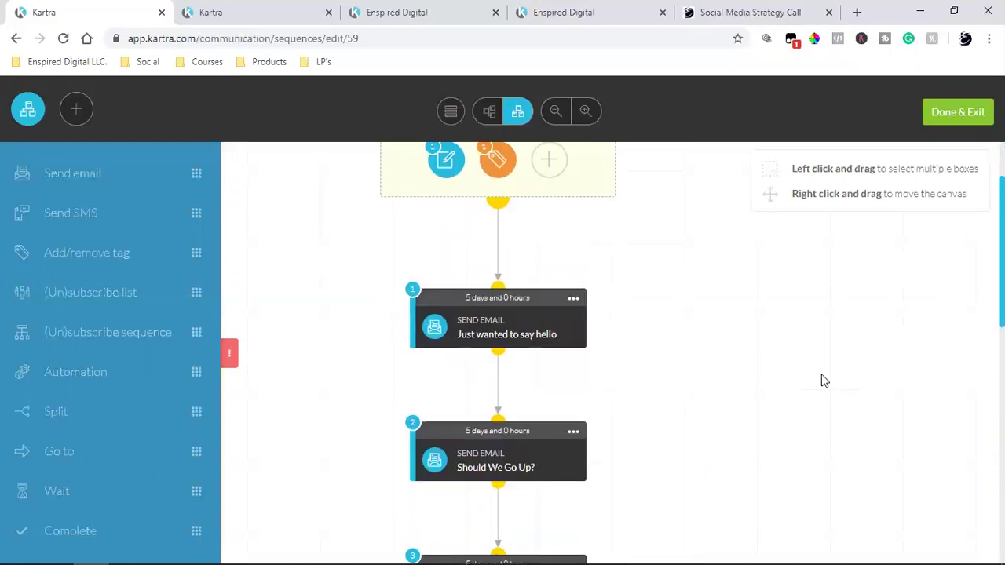
scroll(822, 381, "down", 2)
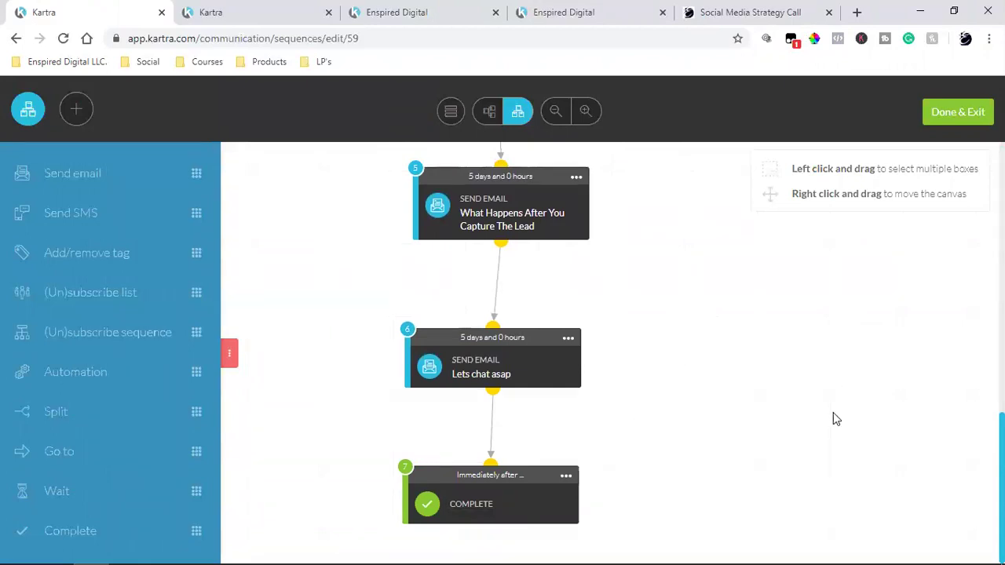
scroll(833, 413, "up", 10)
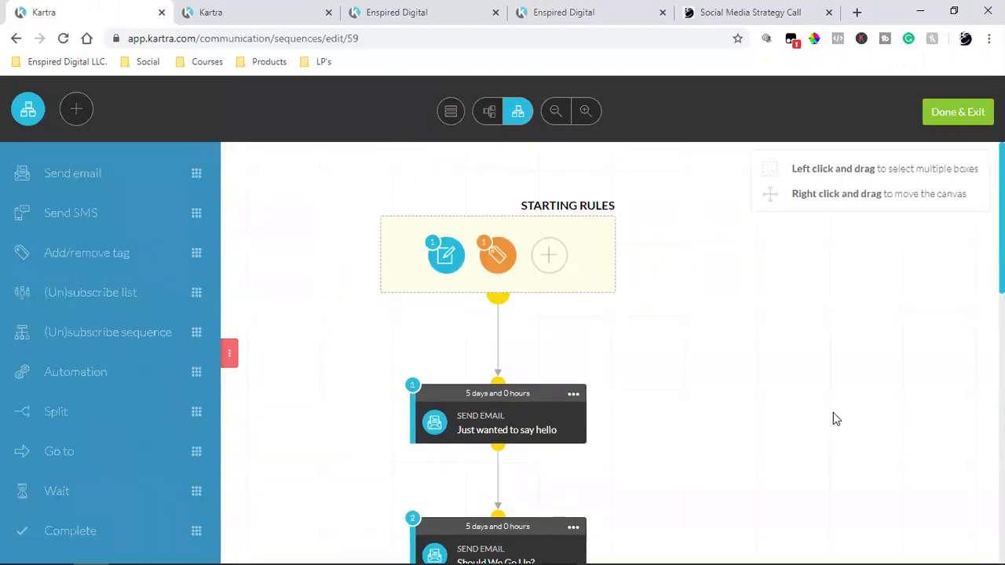